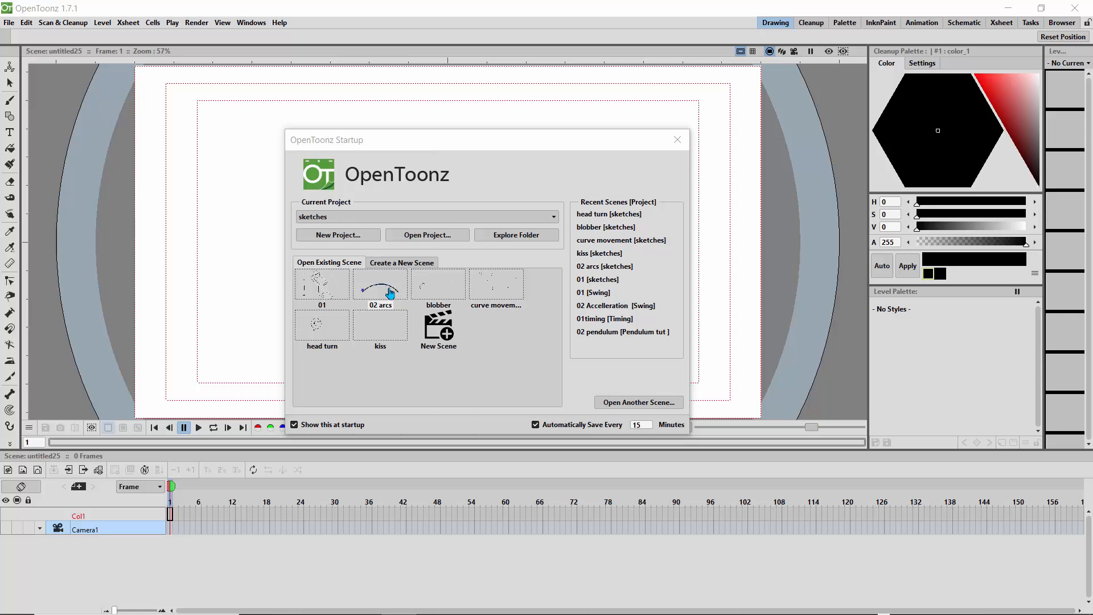
Step: Create a new project named Goo in the project root folder
{"action": "left_click", "coordinate": [348, 239]}
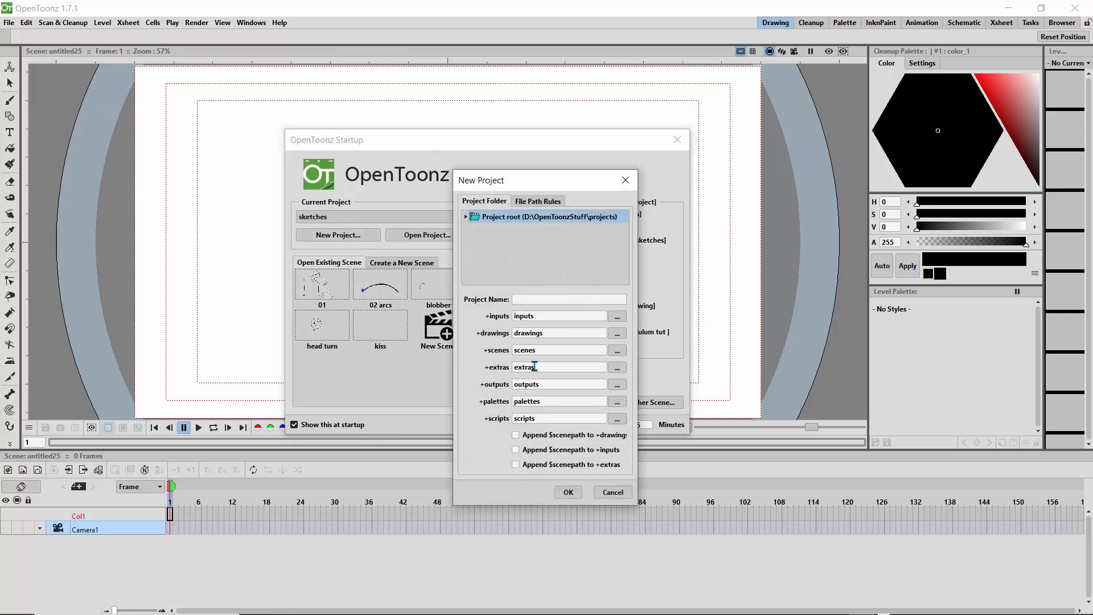
{"action": "left_click", "coordinate": [519, 298]}
{"action": "type", "text": "Goo"}
{"action": "left_click", "coordinate": [568, 492]}
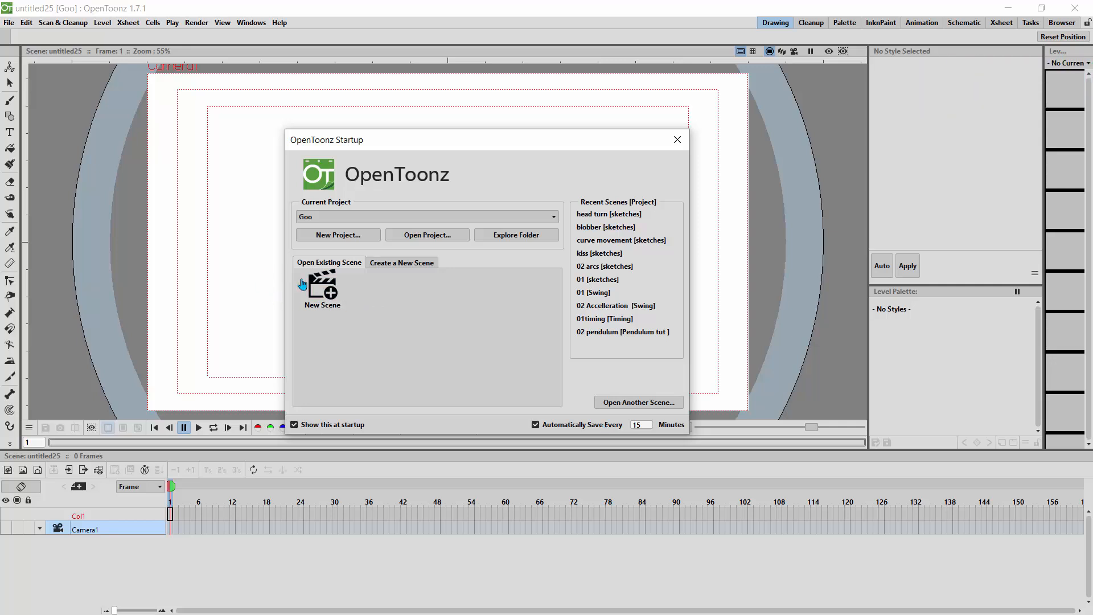
Step: Create a new scene named Goo1 in the Goo project, keeping the default camera size and frame rate
{"action": "left_click", "coordinate": [329, 300]}
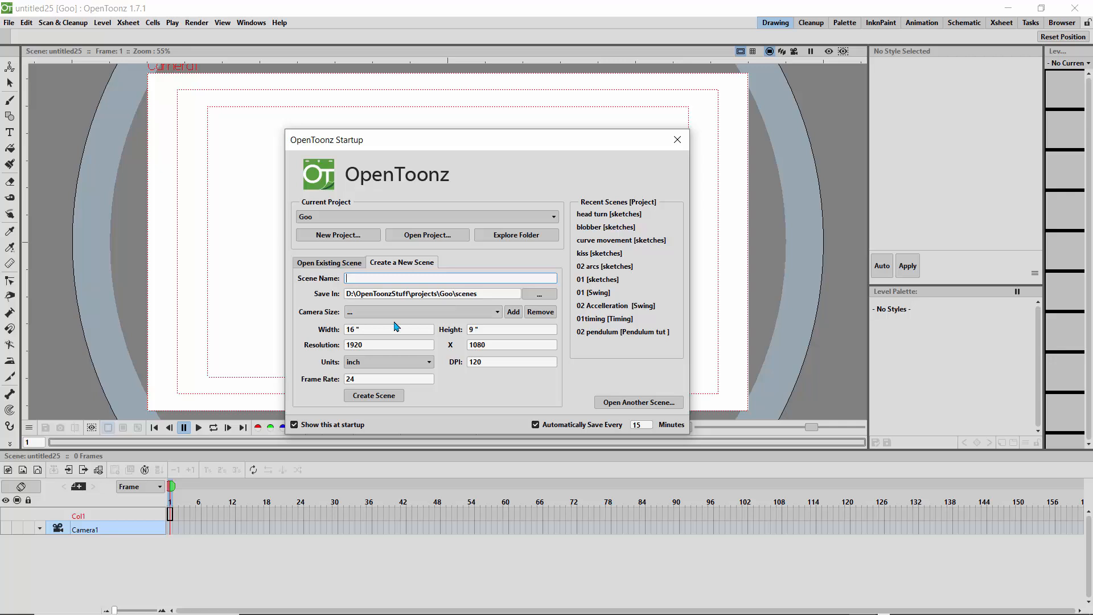
{"action": "type", "text": "Goo1"}
{"action": "left_click", "coordinate": [378, 397]}
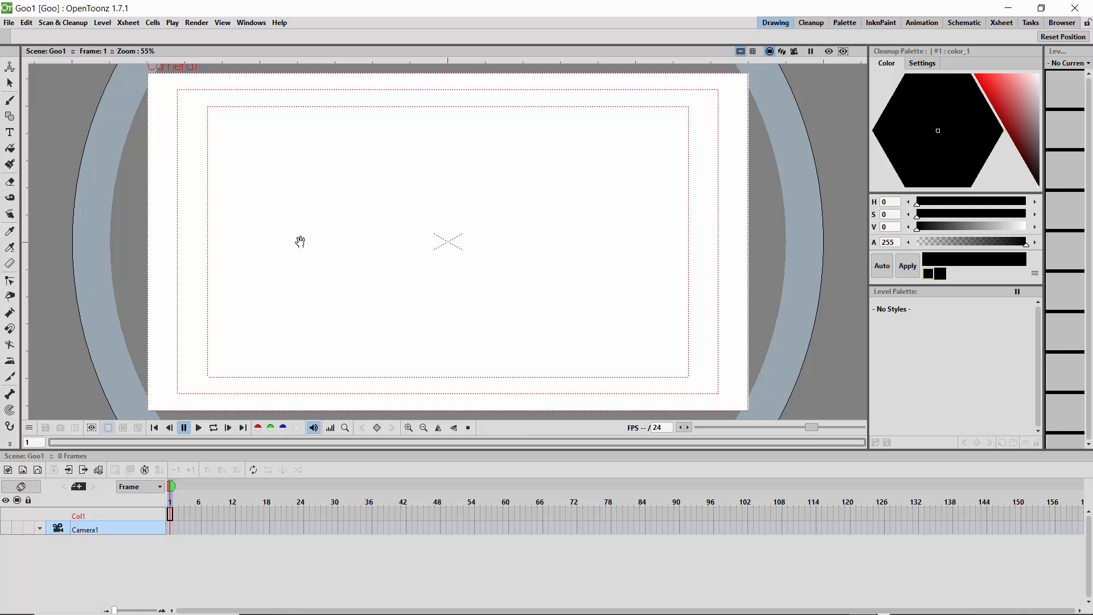
Step: Create a new Toonz vector level named A, keeping the default settings
{"action": "left_click", "coordinate": [98, 26]}
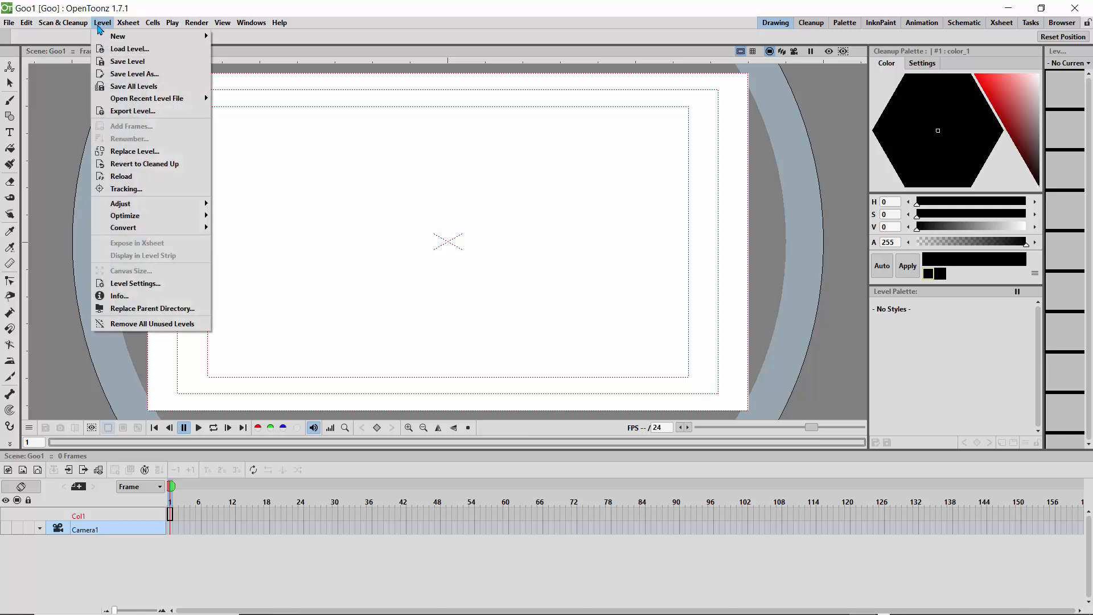
{"action": "mouse_move", "coordinate": [116, 38]}
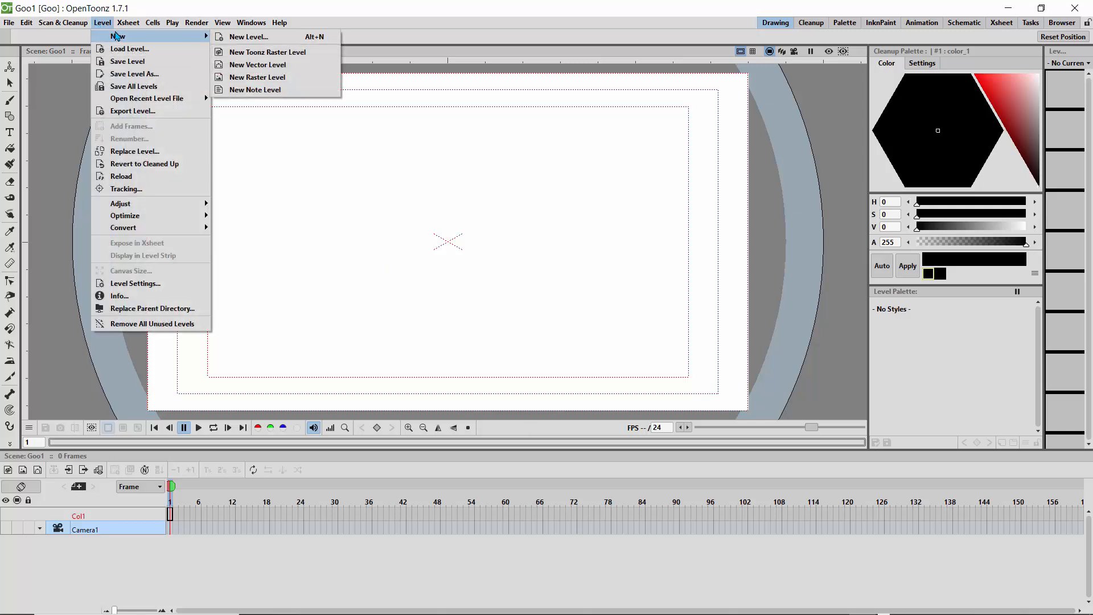
{"action": "left_click", "coordinate": [238, 65]}
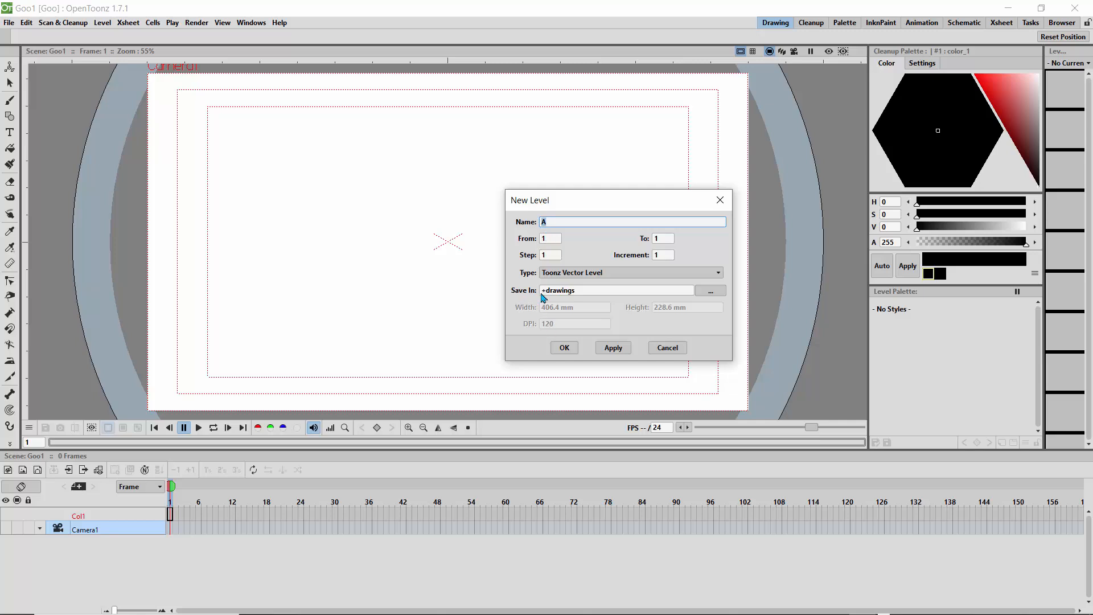
{"action": "left_click", "coordinate": [564, 349]}
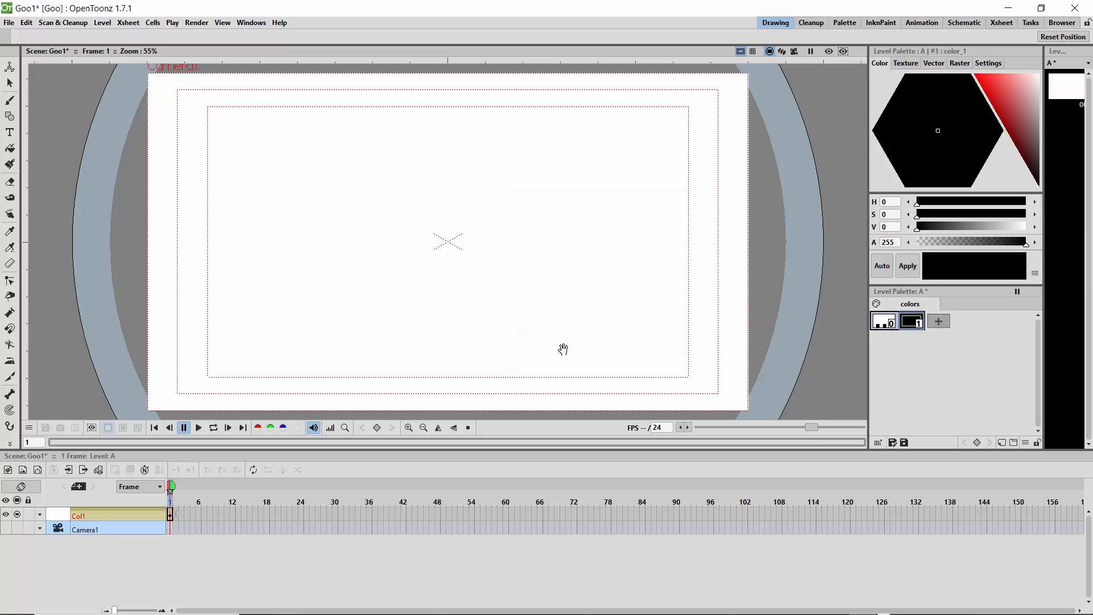
Step: Rename the level's column Col1 to sketch
{"action": "double_click", "coordinate": [88, 514]}
{"action": "double_click", "coordinate": [88, 515]}
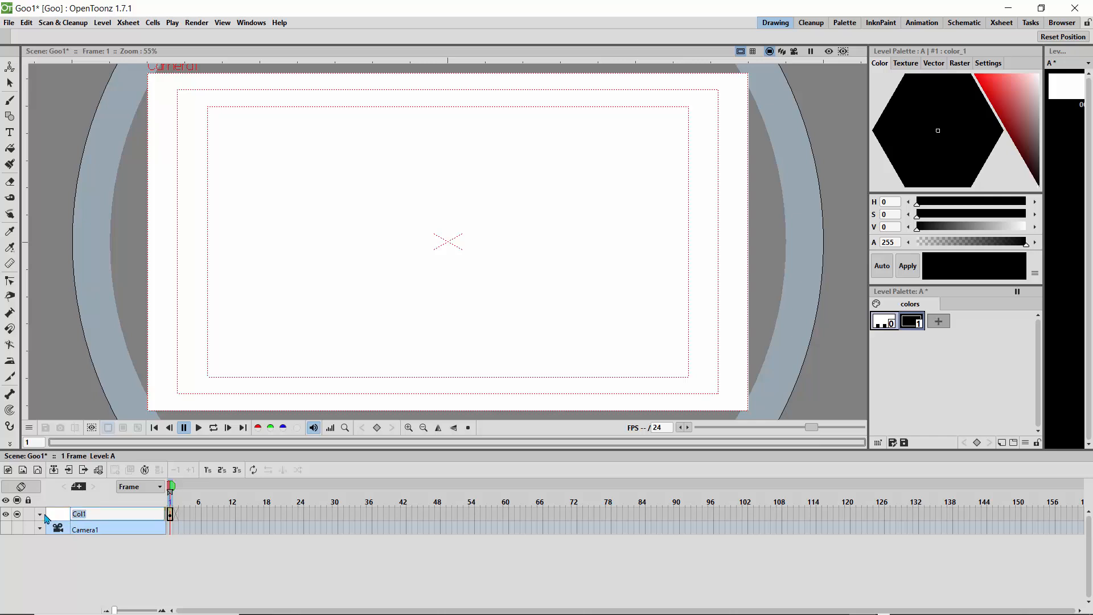
{"action": "type", "text": "sketch"}
{"action": "key", "text": "Return"}
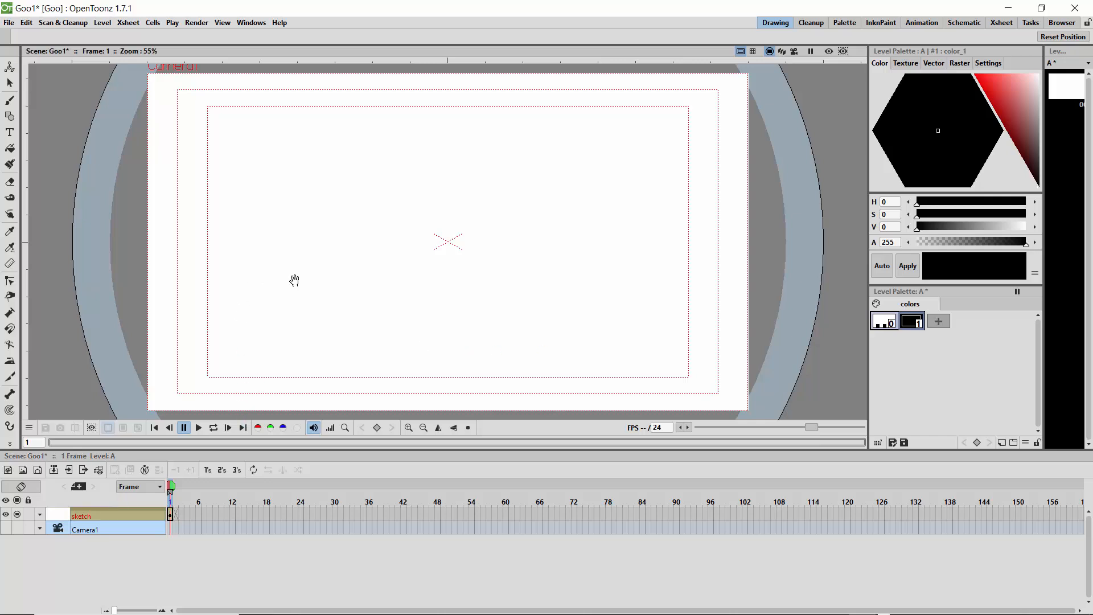
Step: Fit the camera view to the window and activate the Brush tool
{"action": "left_click_drag", "start_coordinate": [405, 241], "coordinate": [422, 257]}
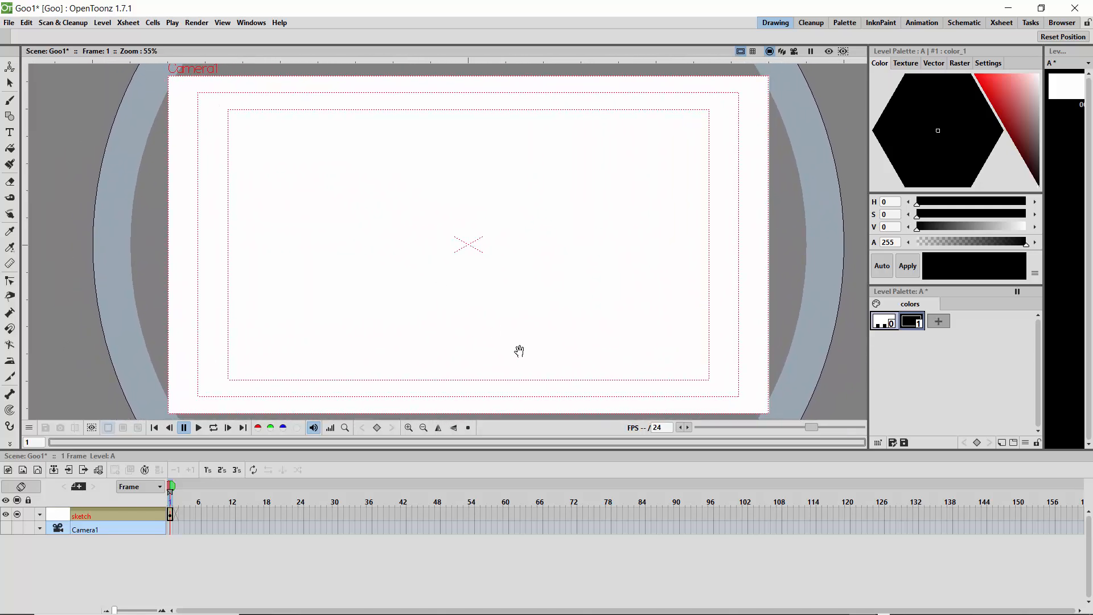
{"action": "left_click", "coordinate": [408, 428]}
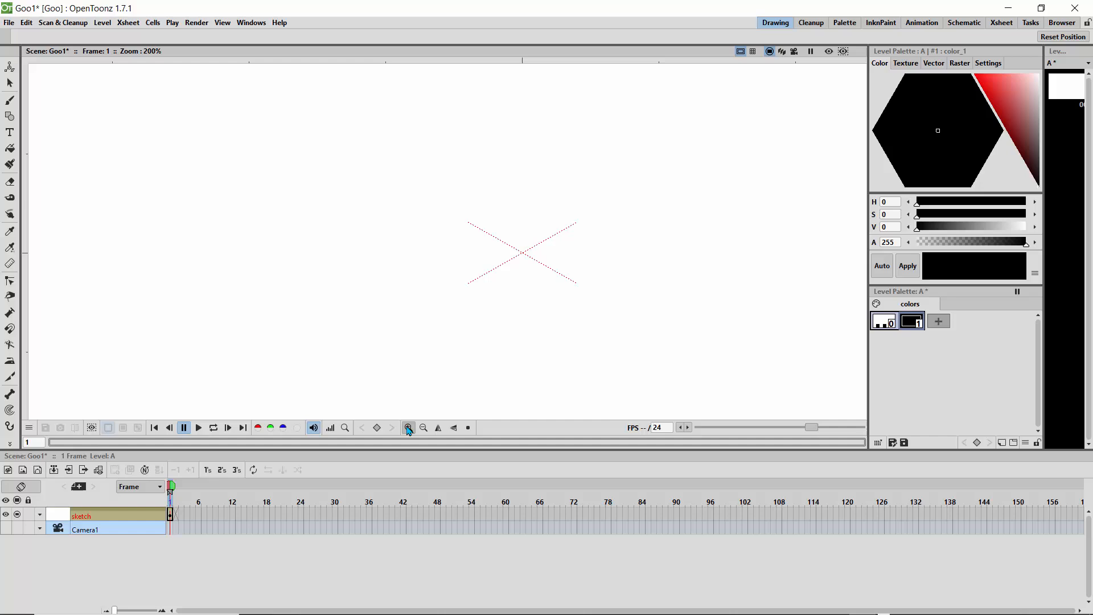
{"action": "left_click", "coordinate": [468, 427]}
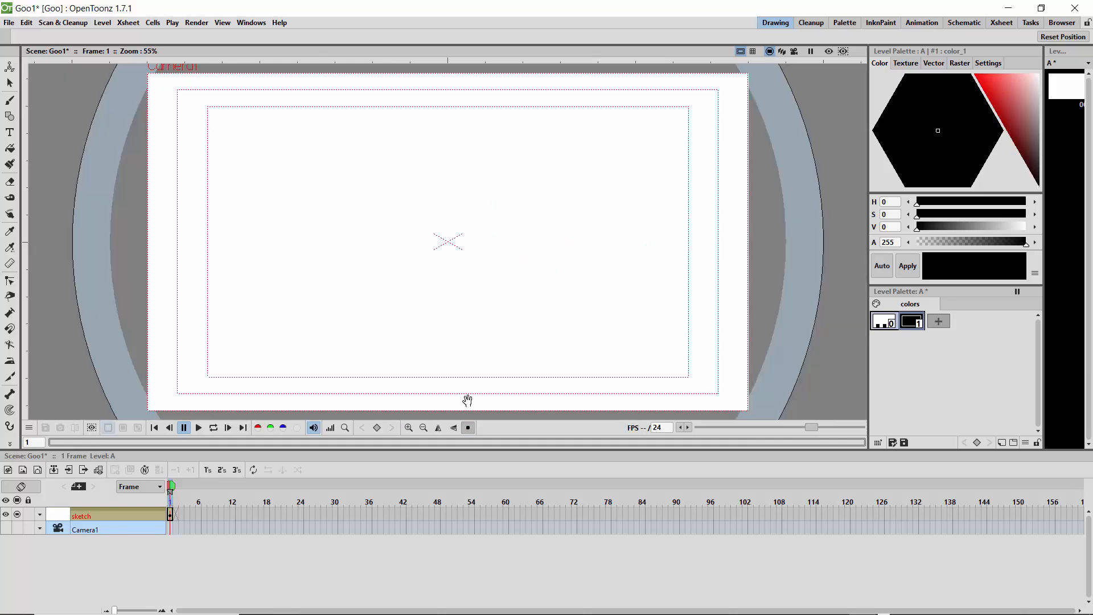
{"action": "right_click", "coordinate": [416, 201]}
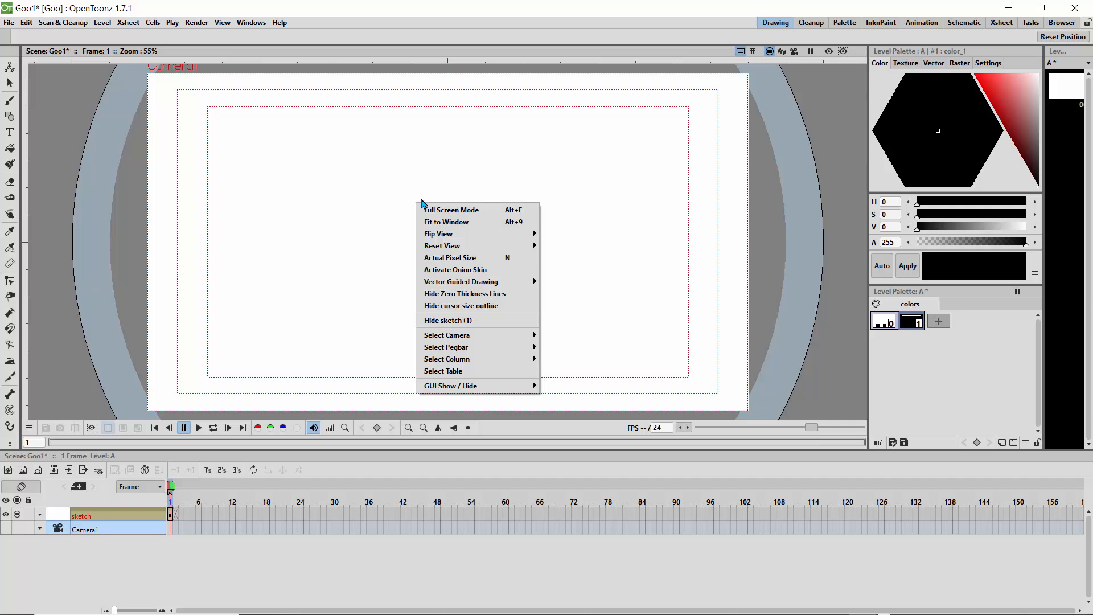
{"action": "left_click", "coordinate": [438, 222]}
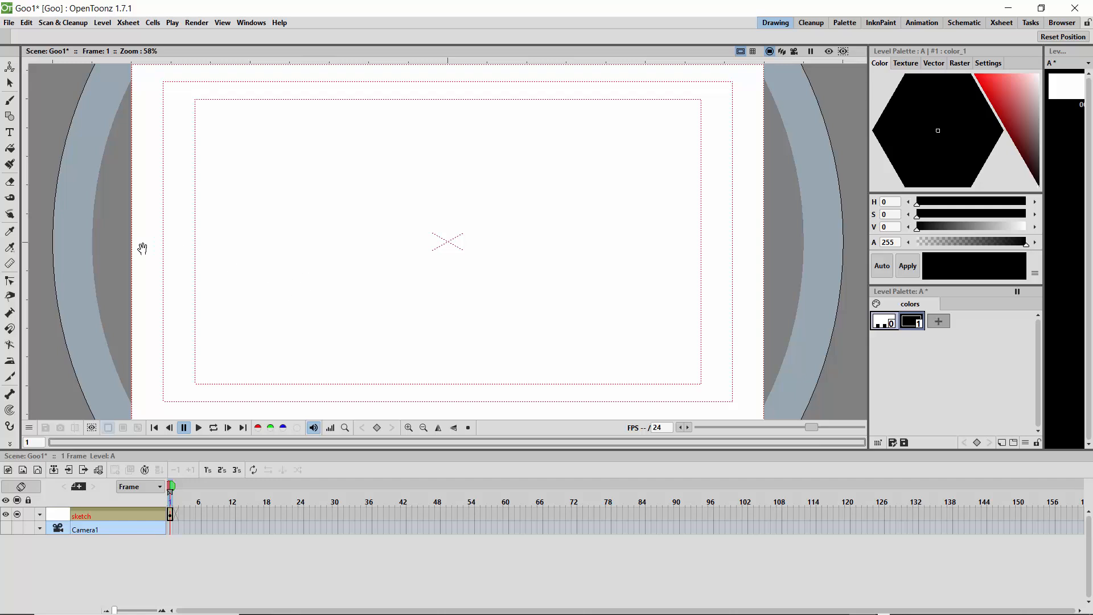
{"action": "left_click", "coordinate": [10, 101]}
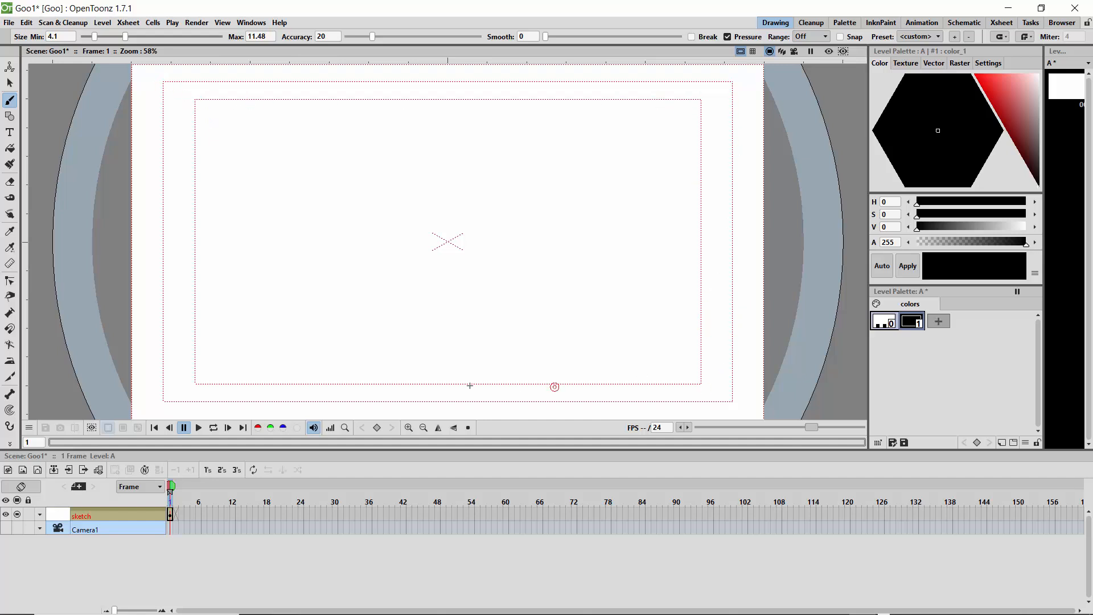
Step: Hide the safe area guides and show them again
{"action": "left_click", "coordinate": [222, 23]}
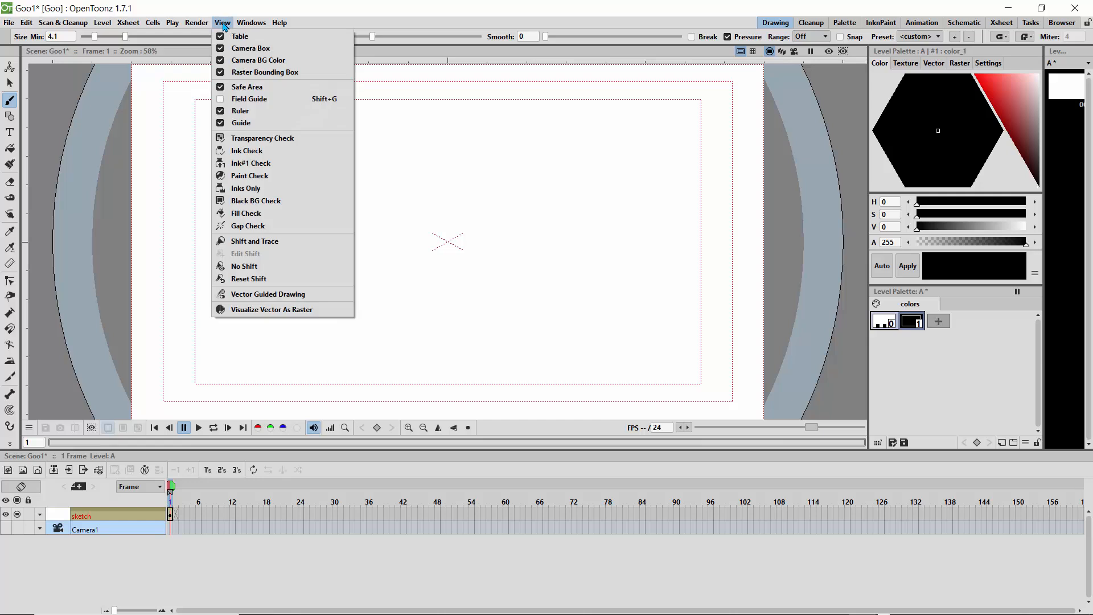
{"action": "left_click", "coordinate": [228, 86]}
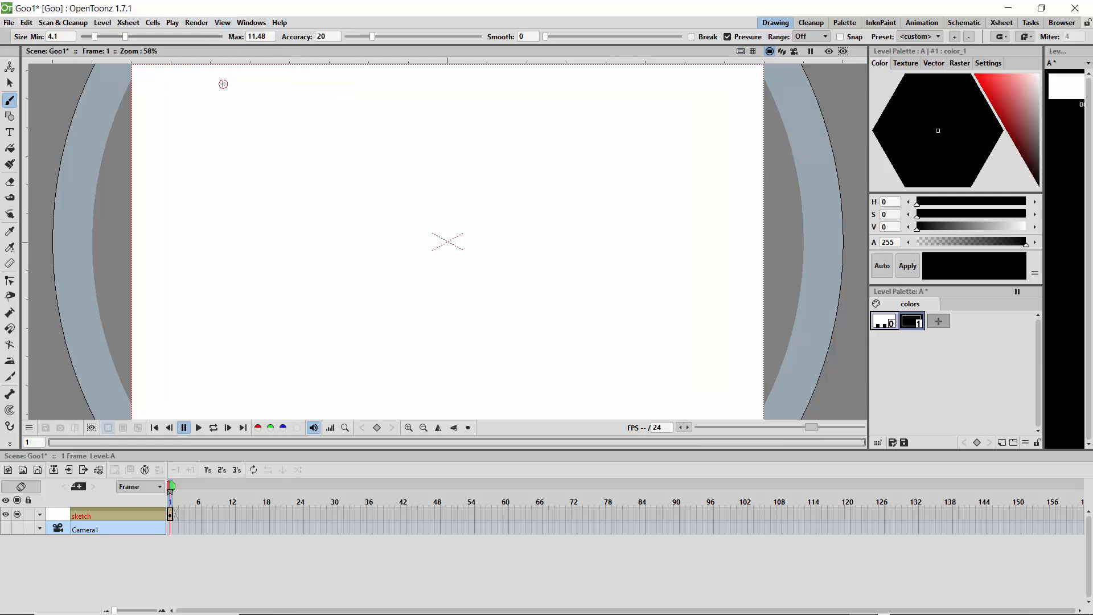
{"action": "left_click", "coordinate": [222, 23]}
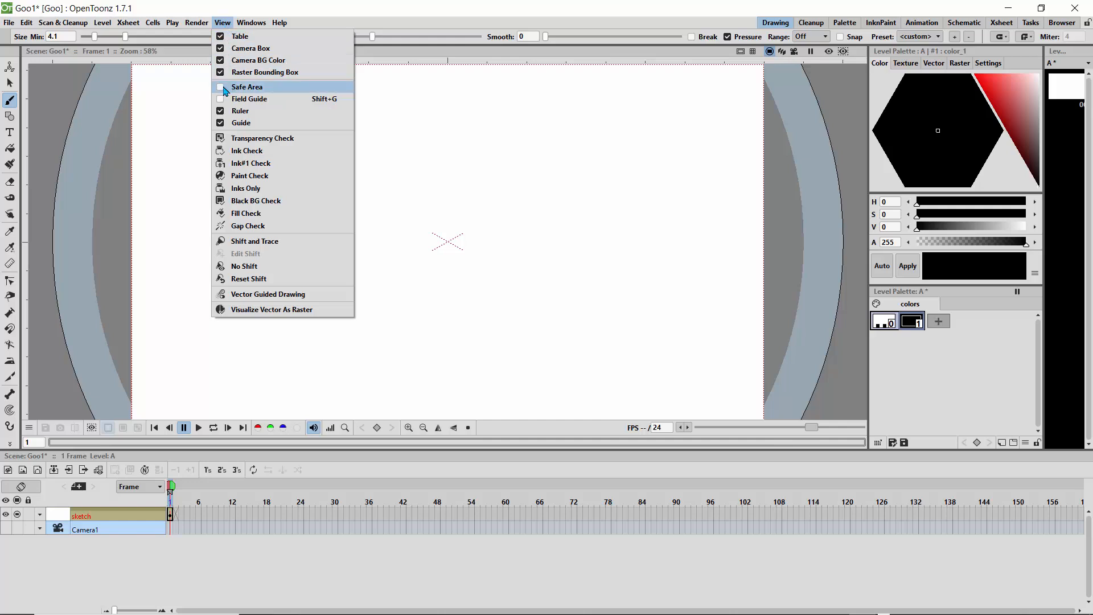
{"action": "left_click", "coordinate": [227, 87]}
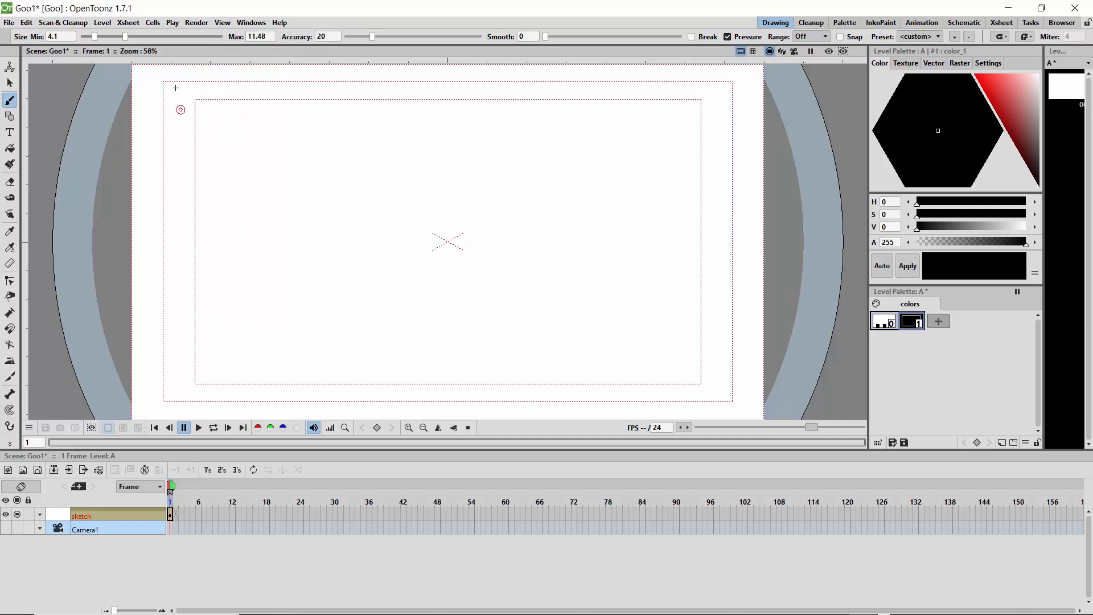
Step: Draw a trial circle over the safe area's upper-left corner, undo it and set the maximum brush size to 5.08
{"action": "mouse_move", "coordinate": [175, 87]}
{"action": "left_mouse_down"}
{"action": "mouse_move", "coordinate": [157, 108]}
{"action": "mouse_move", "coordinate": [185, 94]}
{"action": "mouse_move", "coordinate": [177, 85]}
{"action": "left_mouse_up"}
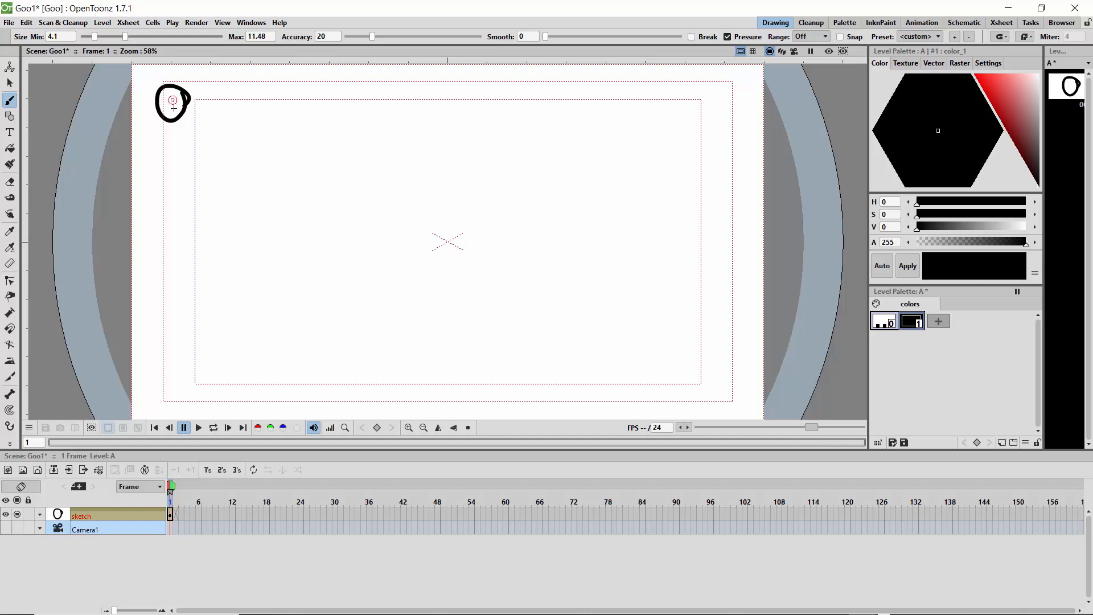
{"action": "key", "text": "ctrl+z"}
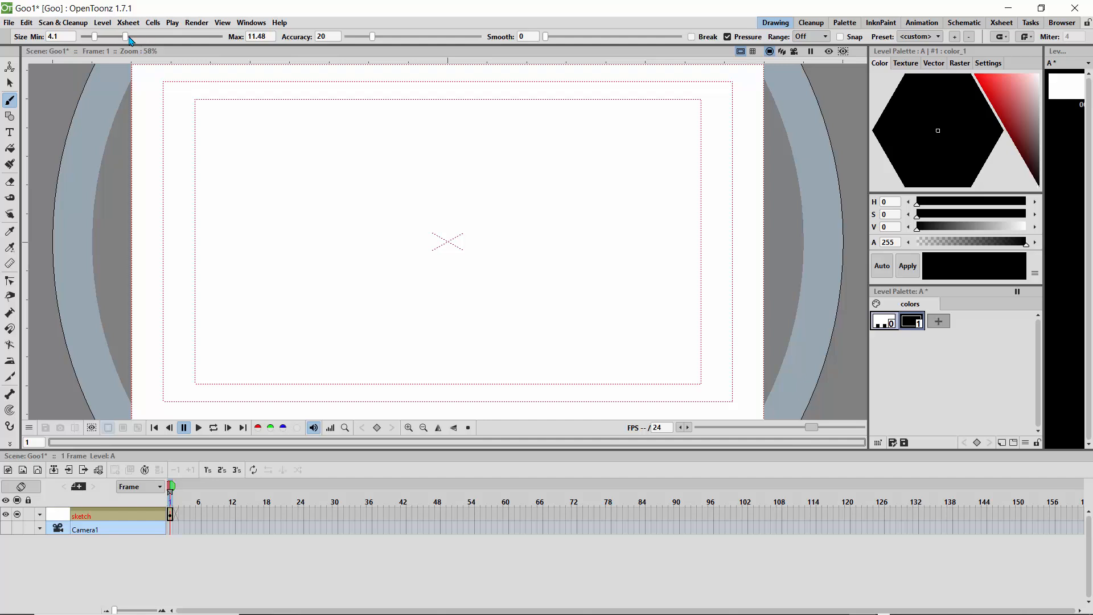
{"action": "left_click_drag", "start_coordinate": [124, 37], "coordinate": [102, 37]}
Step: Try the thinner brush with a circle and small marks in the canvas's upper-left area, undoing each one
{"action": "mouse_move", "coordinate": [273, 137]}
{"action": "left_mouse_down"}
{"action": "mouse_move", "coordinate": [238, 139]}
{"action": "mouse_move", "coordinate": [248, 158]}
{"action": "mouse_move", "coordinate": [278, 141]}
{"action": "left_mouse_up"}
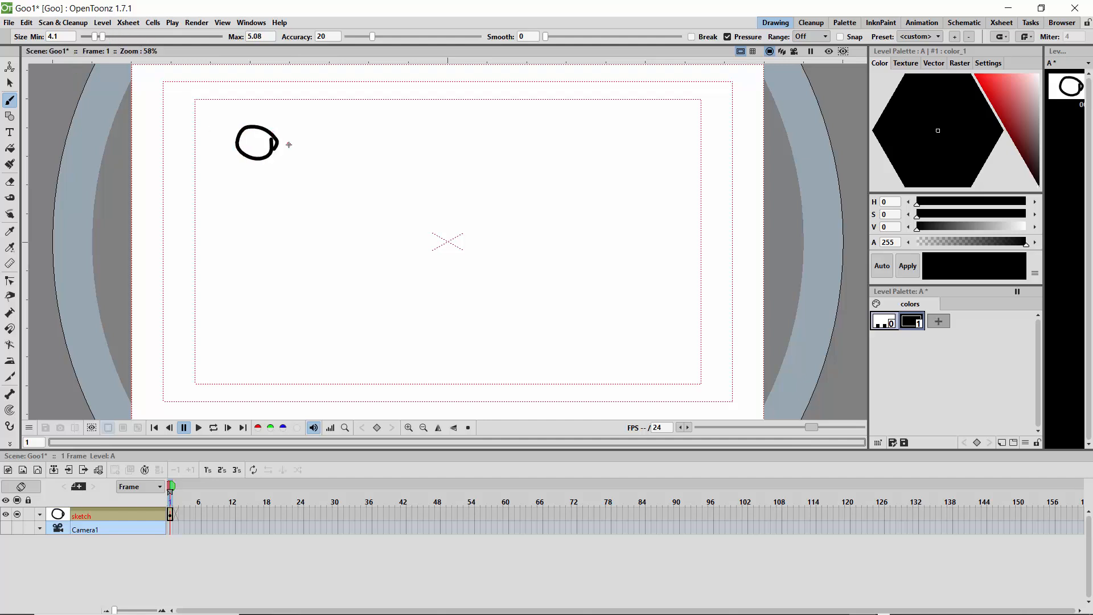
{"action": "key", "text": "ctrl+z"}
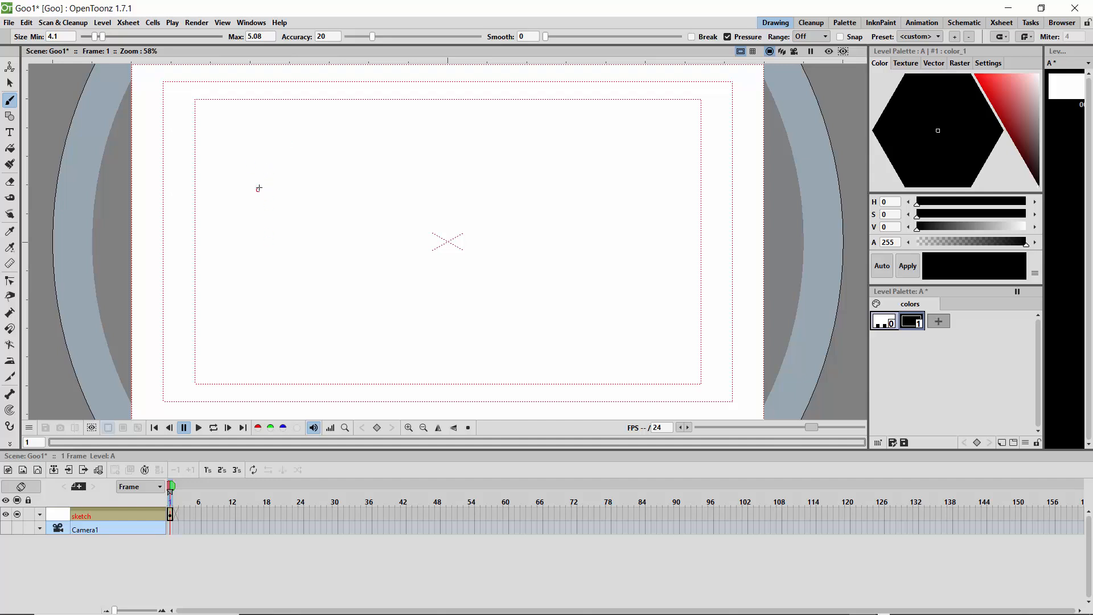
{"action": "left_click_drag", "start_coordinate": [259, 187], "coordinate": [260, 189]}
{"action": "key", "text": "ctrl+z"}
{"action": "left_click_drag", "start_coordinate": [209, 134], "coordinate": [216, 131]}
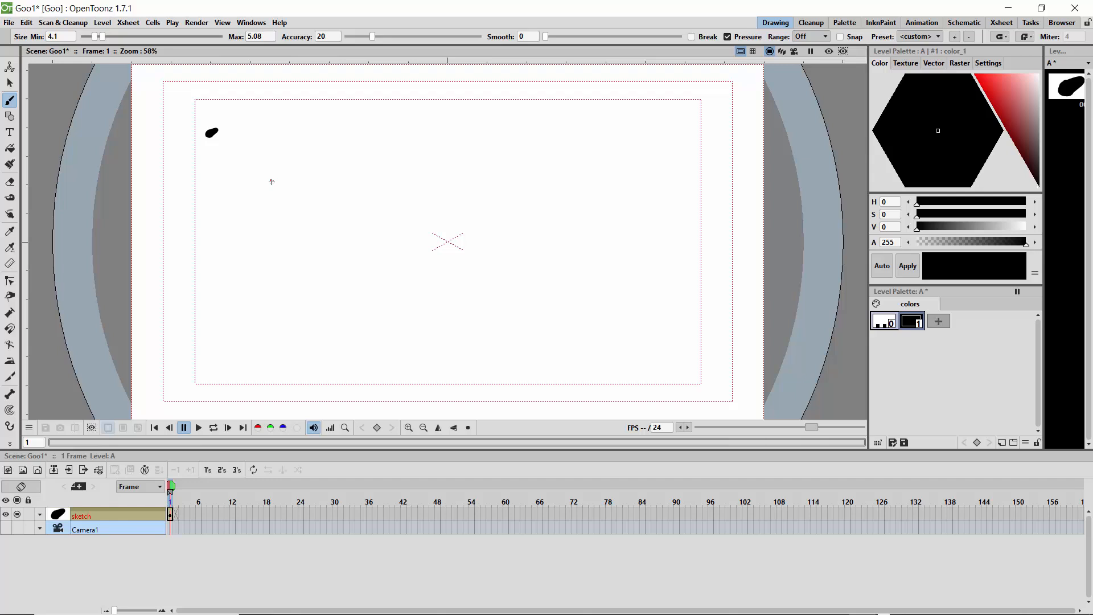
{"action": "key", "text": "ctrl+z"}
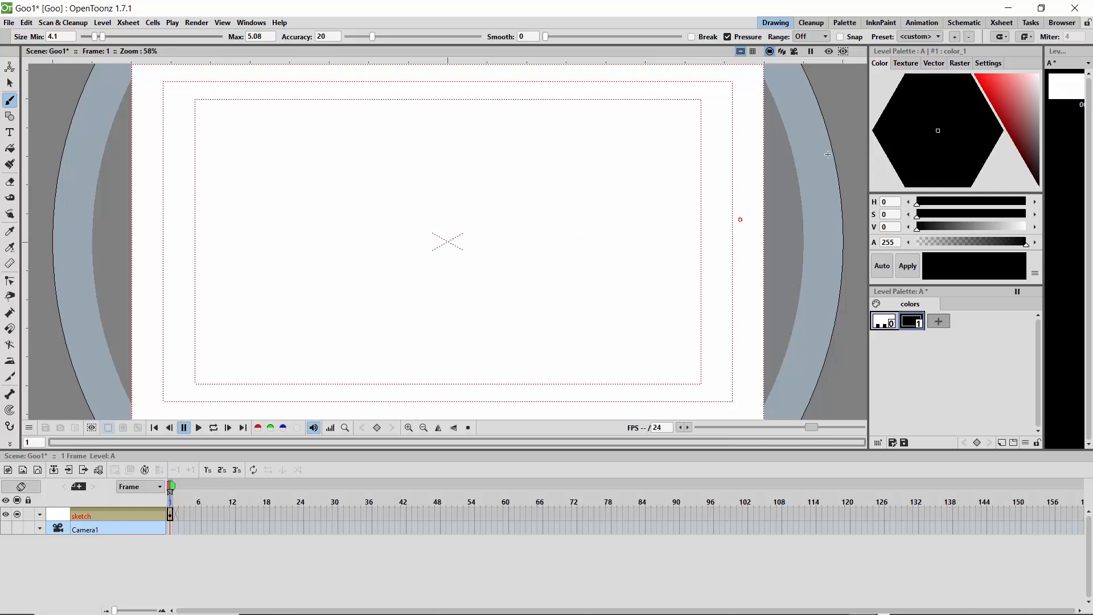
Step: Show the vector brush styles and set the brush accuracy to 10.43
{"action": "left_click", "coordinate": [928, 68]}
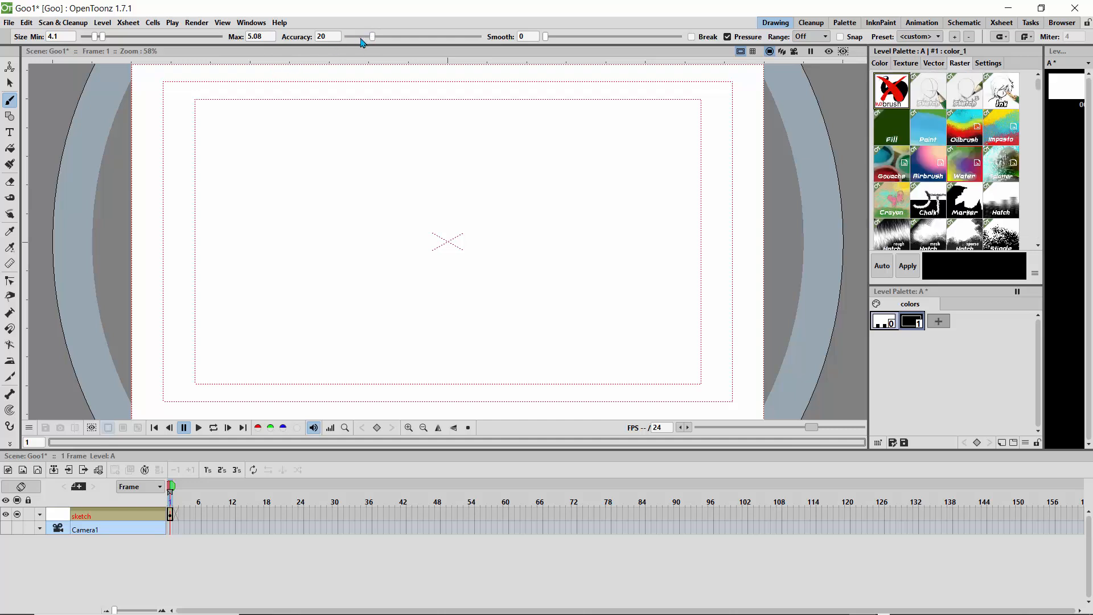
{"action": "left_click_drag", "start_coordinate": [360, 39], "coordinate": [359, 39]}
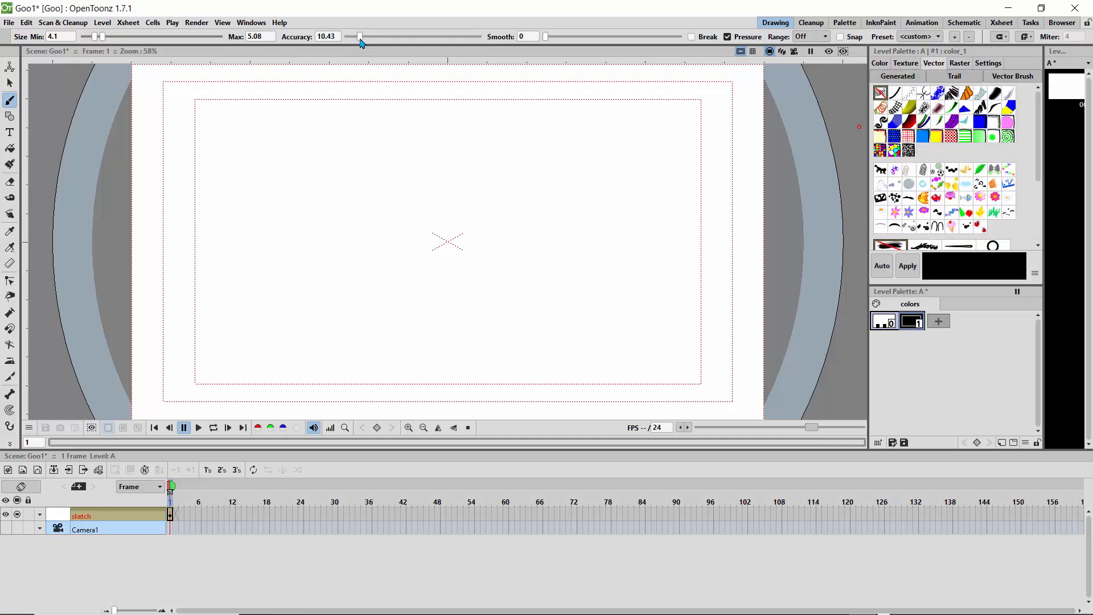
Step: Try small dots in the canvas's upper-left area with the new accuracy and undo them
{"action": "left_click", "coordinate": [270, 130]}
{"action": "left_click", "coordinate": [249, 166]}
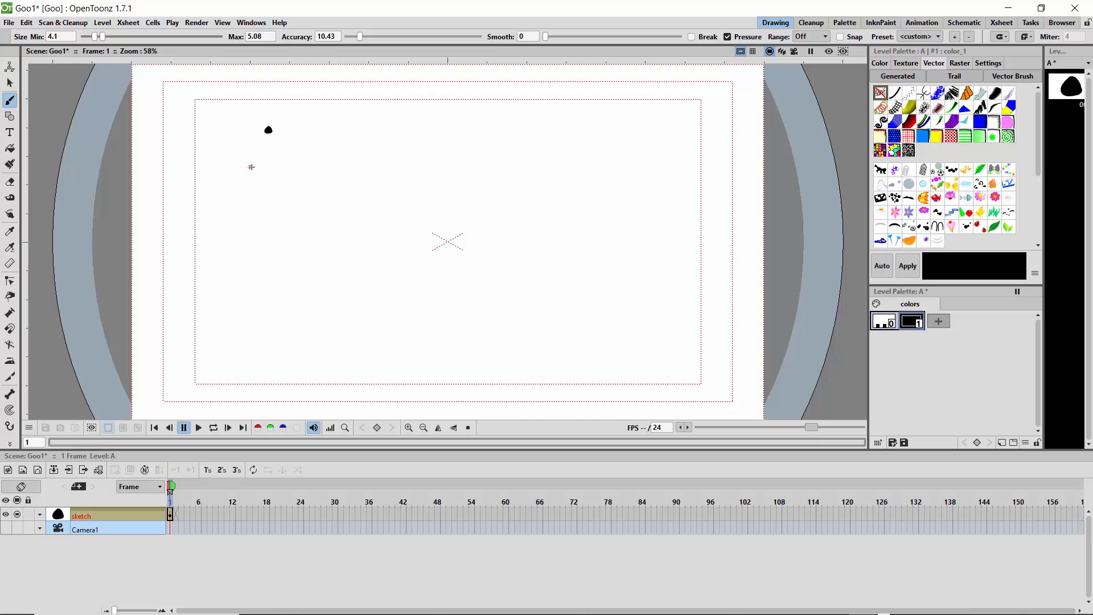
{"action": "key", "text": "ctrl+z"}
{"action": "key", "text": "ctrl+z"}
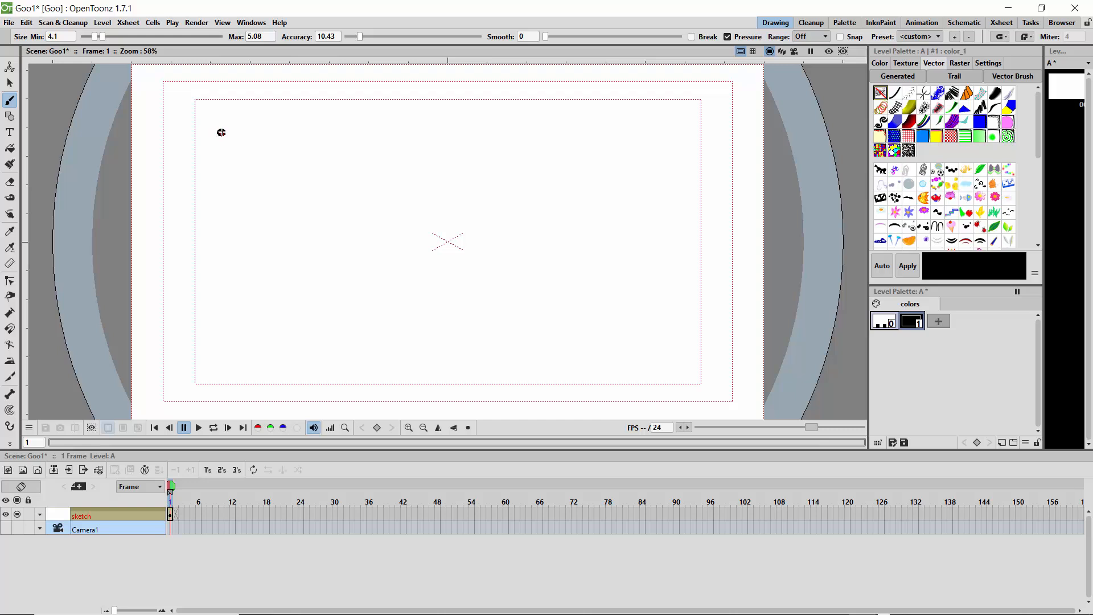
Step: Draw a small solid dot near the inner safe area's upper-left corner on frame 1, and flip to frame 2 and back
{"action": "left_click", "coordinate": [221, 132]}
{"action": "key", "text": "Right"}
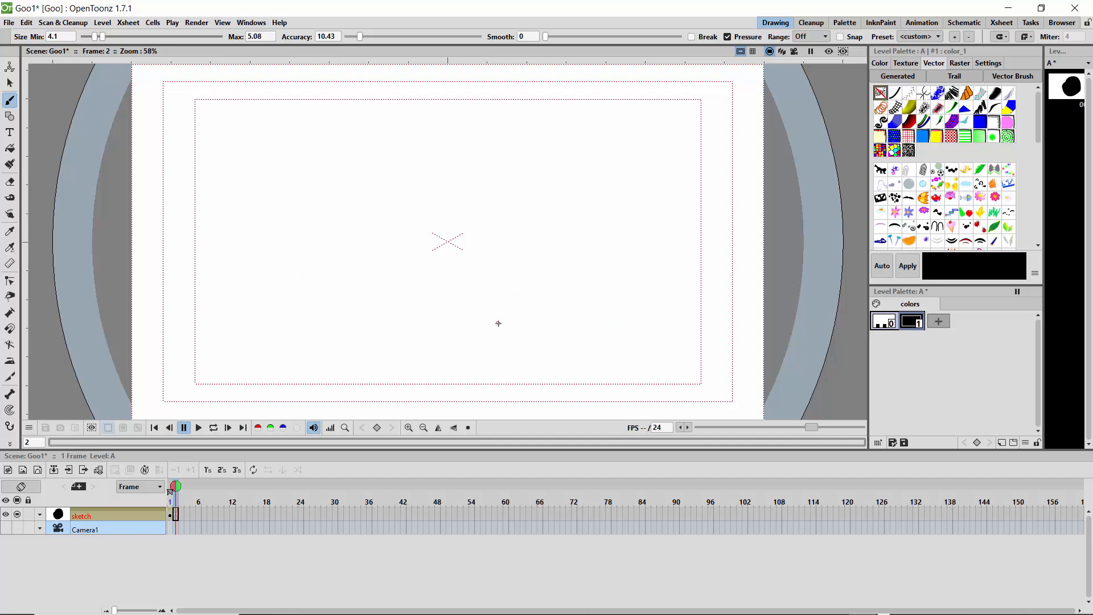
{"action": "left_click", "coordinate": [170, 491]}
{"action": "key", "text": "Right"}
{"action": "left_click", "coordinate": [170, 492]}
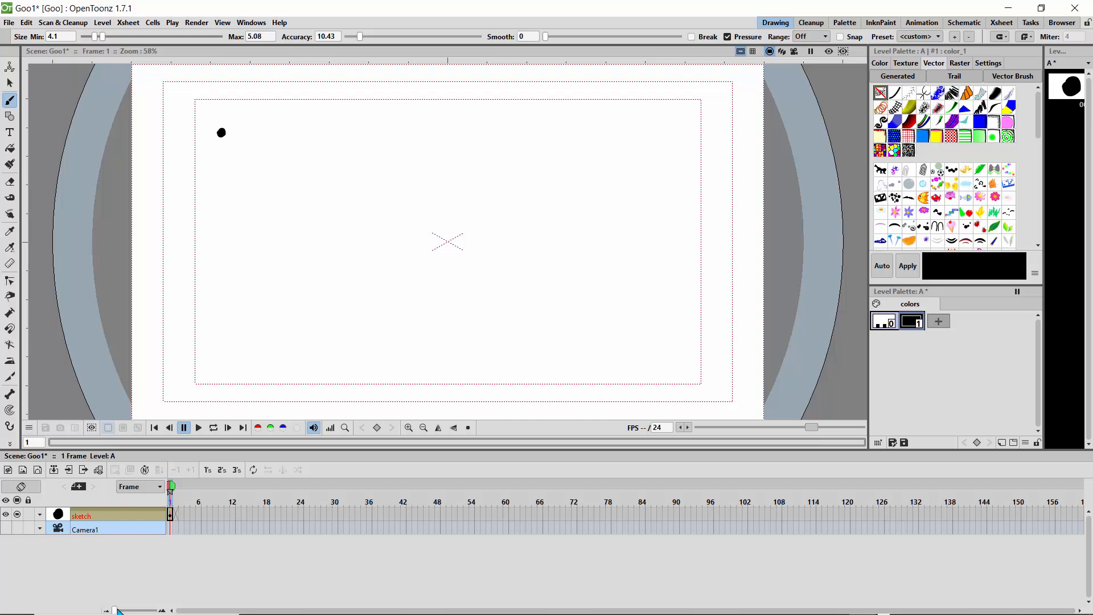
Step: Activate onion skin for the previous frame and move the playhead to frame 3
{"action": "left_click_drag", "start_coordinate": [118, 610], "coordinate": [144, 611]}
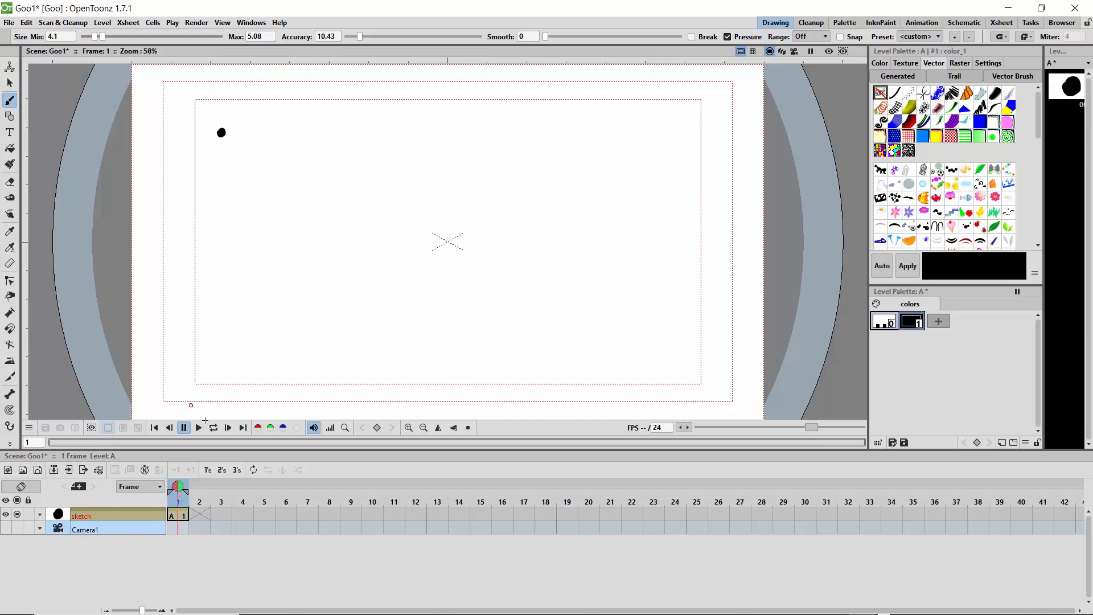
{"action": "right_click", "coordinate": [252, 241]}
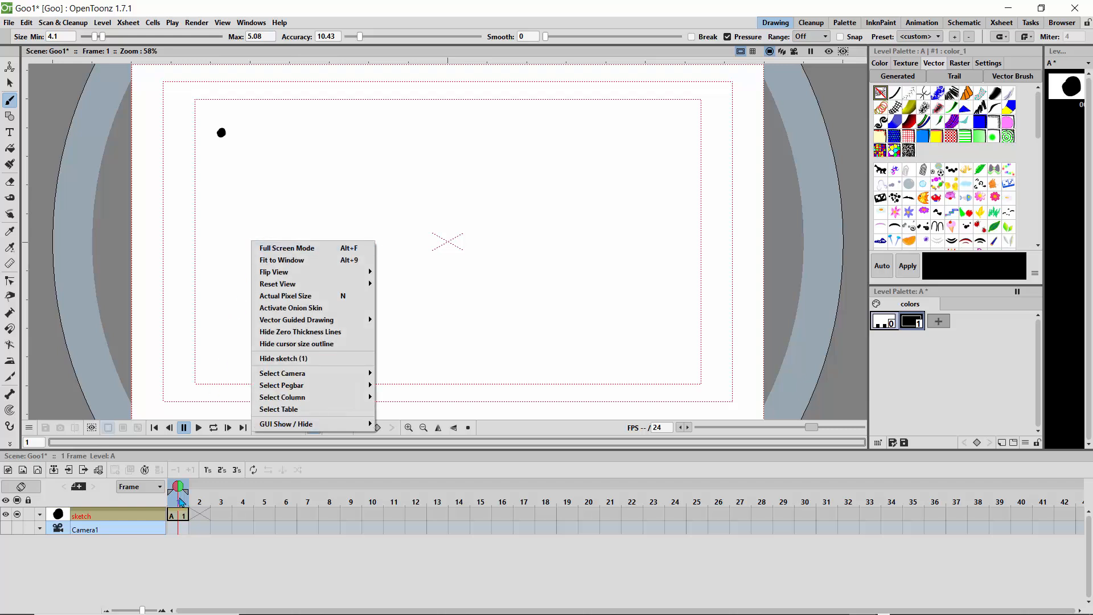
{"action": "left_click_drag", "start_coordinate": [178, 488], "coordinate": [208, 493]}
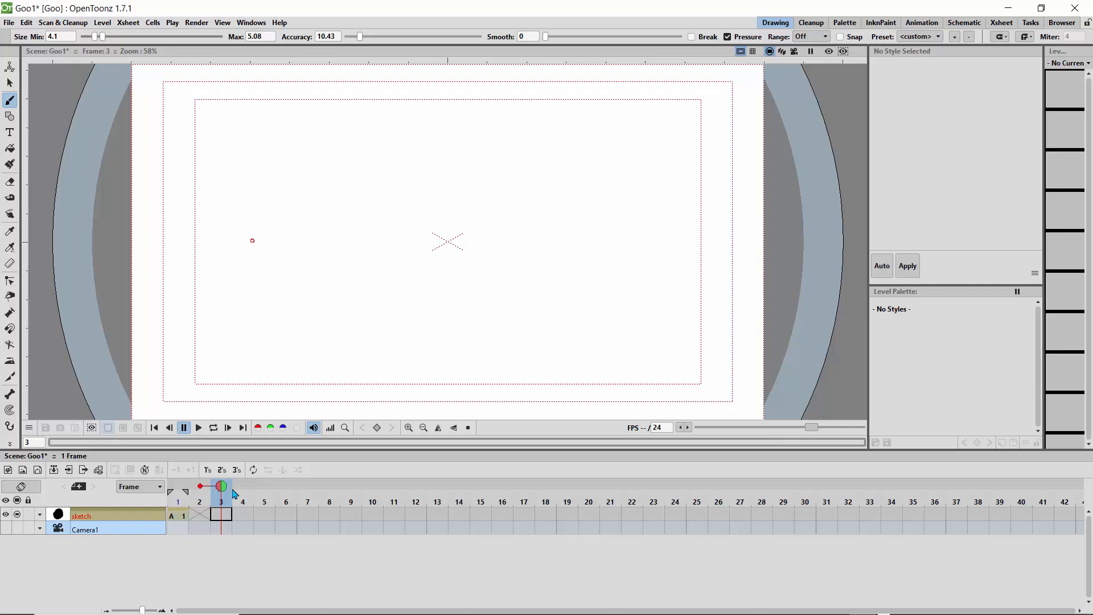
Step: Draw a small solid dot on frame 2, just down and to the right of the onion-skinned frame 1 dot
{"action": "left_click_drag", "start_coordinate": [222, 491], "coordinate": [198, 493]}
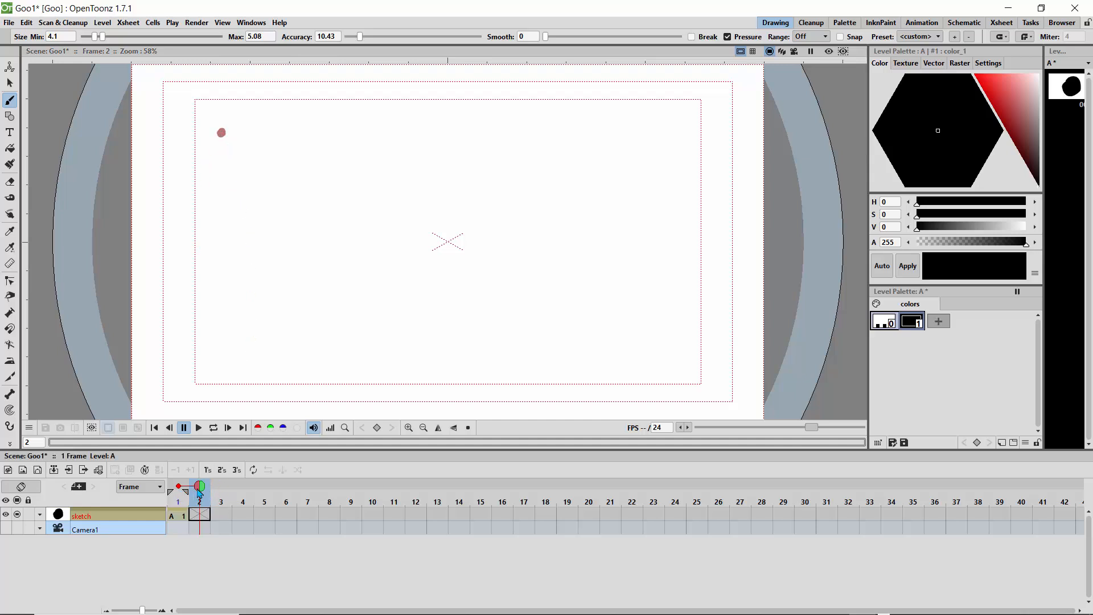
{"action": "left_click", "coordinate": [178, 488]}
{"action": "left_click", "coordinate": [179, 488]}
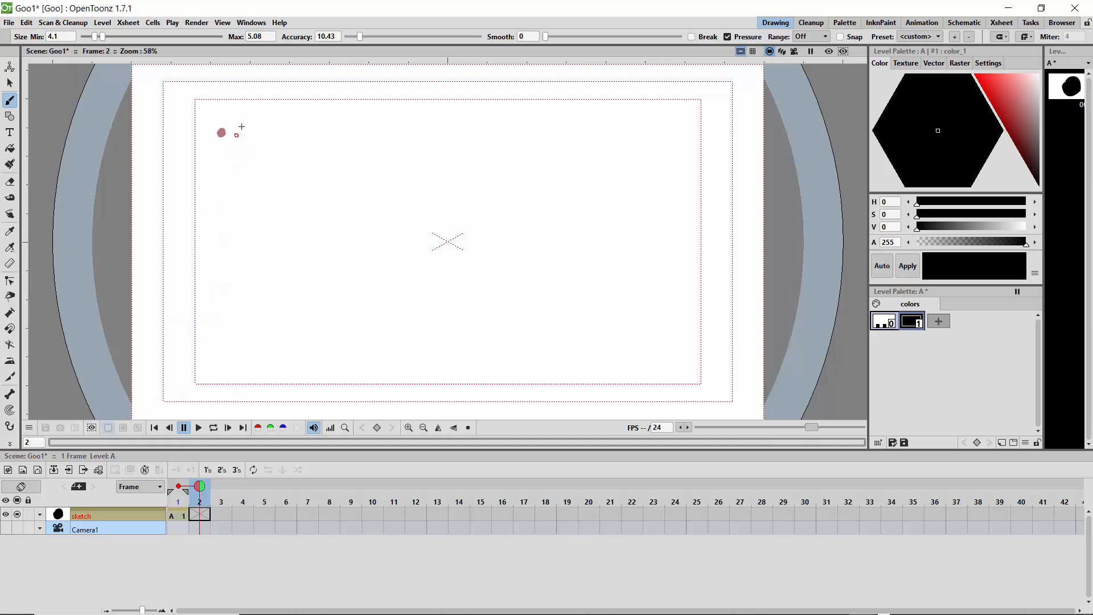
{"action": "left_click", "coordinate": [231, 139]}
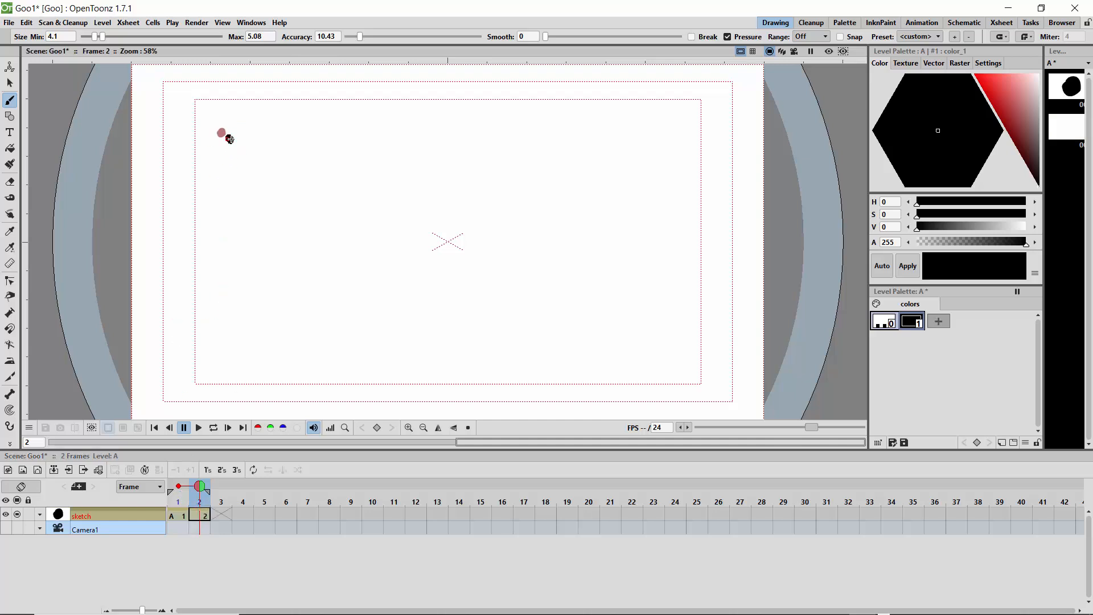
{"action": "left_click_drag", "start_coordinate": [230, 139], "coordinate": [230, 140]}
Step: Draw solid dots on frames 3 and 4, each shifted slightly further down and right along the diagonal
{"action": "key", "text": "period"}
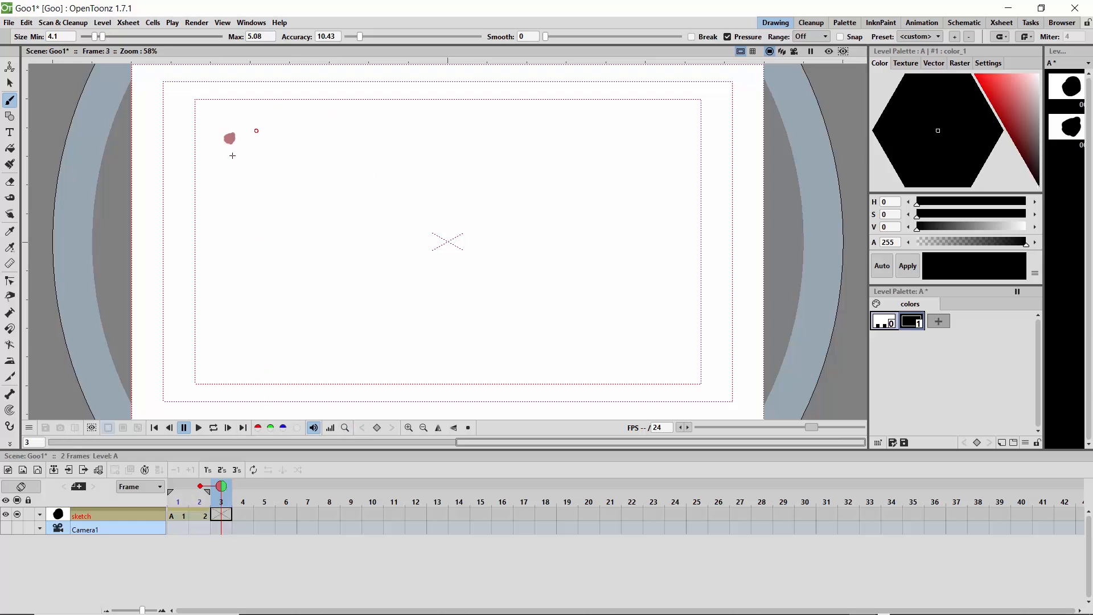
{"action": "left_click_drag", "start_coordinate": [237, 141], "coordinate": [243, 143]}
{"action": "key", "text": "period"}
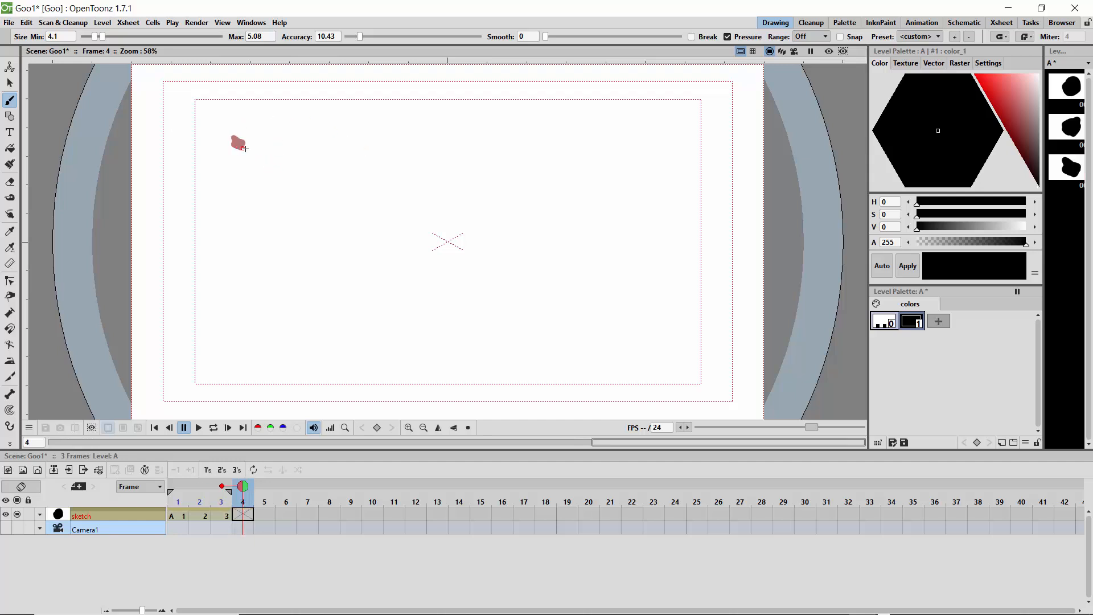
{"action": "left_click_drag", "start_coordinate": [247, 148], "coordinate": [246, 152]}
Step: Draw the next dot on frame 5, turn off the brush's pressure sensitivity, and add another small stroke over the dot
{"action": "key", "text": "period"}
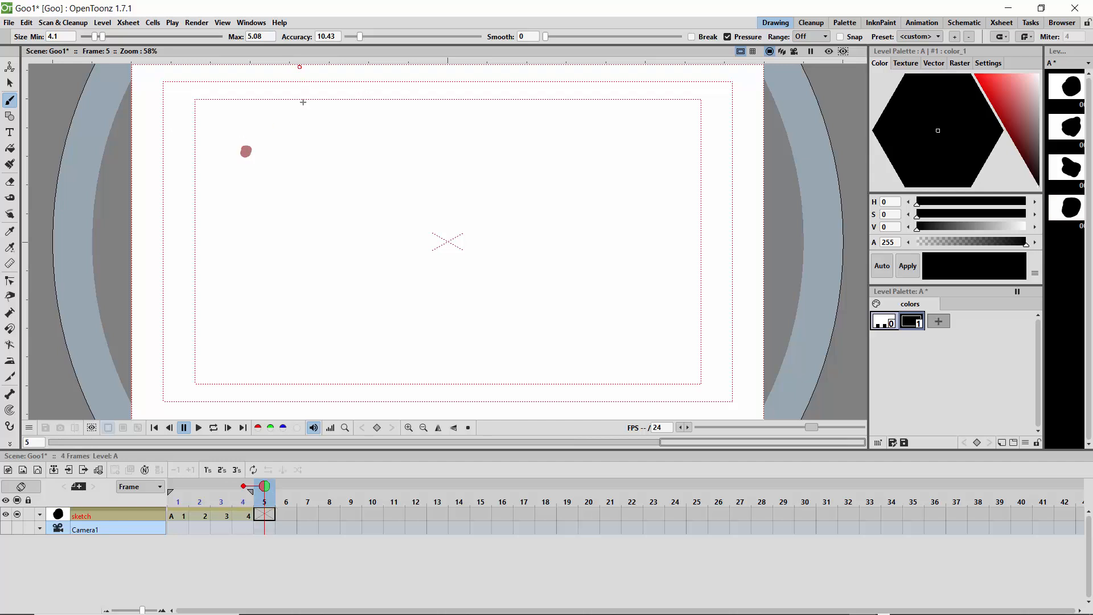
{"action": "left_click_drag", "start_coordinate": [251, 155], "coordinate": [259, 157]}
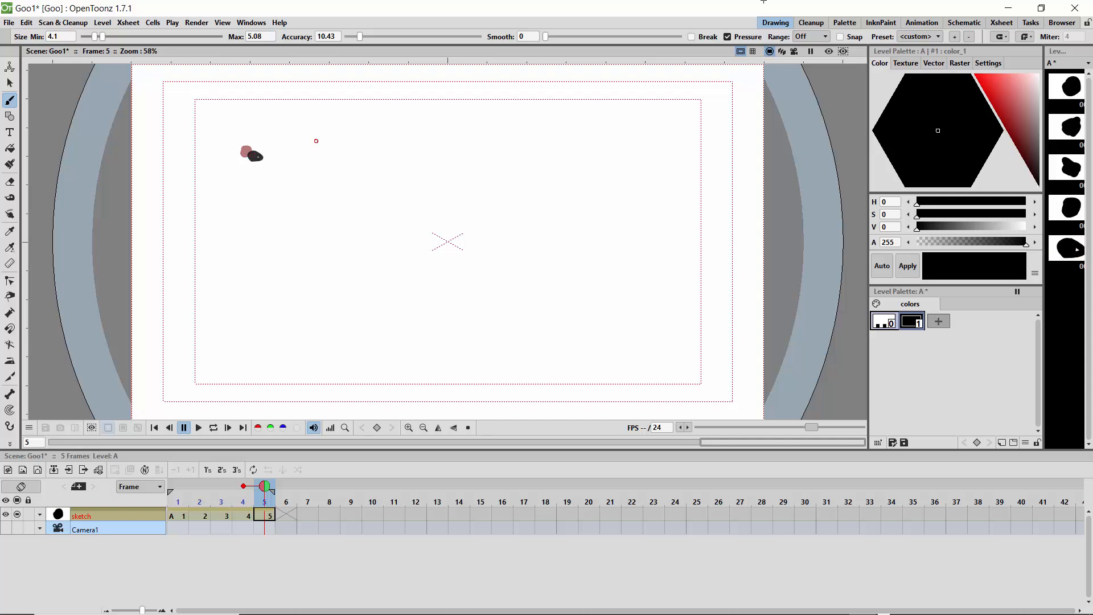
{"action": "left_click", "coordinate": [727, 36]}
{"action": "left_click_drag", "start_coordinate": [256, 157], "coordinate": [260, 157]}
Step: Scrub back through the drawn frames to check the dot's motion and return to frame 6
{"action": "key", "text": "period"}
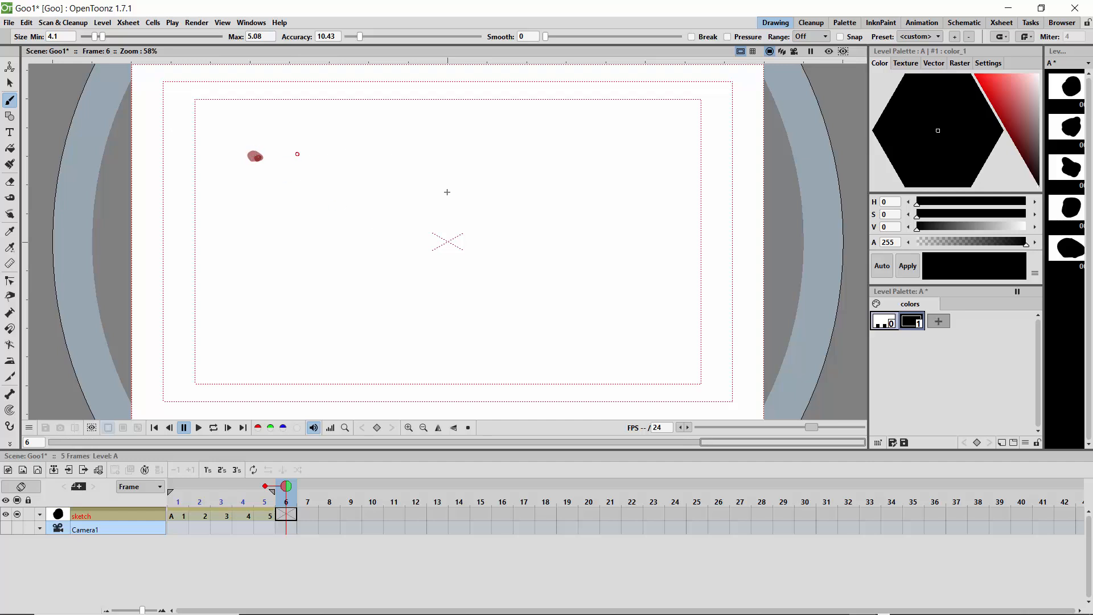
{"action": "mouse_move", "coordinate": [287, 485]}
{"action": "left_mouse_down"}
{"action": "mouse_move", "coordinate": [182, 485]}
{"action": "mouse_move", "coordinate": [288, 497]}
{"action": "mouse_move", "coordinate": [182, 493]}
{"action": "mouse_move", "coordinate": [240, 502]}
{"action": "mouse_move", "coordinate": [203, 497]}
{"action": "mouse_move", "coordinate": [285, 491]}
{"action": "left_mouse_up"}
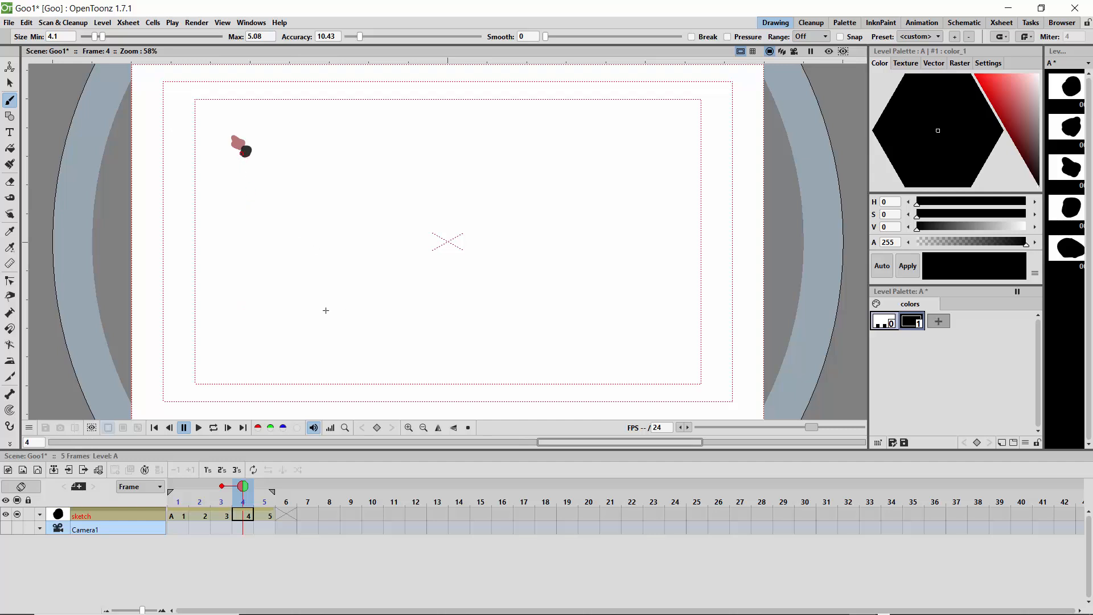
{"action": "left_click_drag", "start_coordinate": [256, 493], "coordinate": [285, 497]}
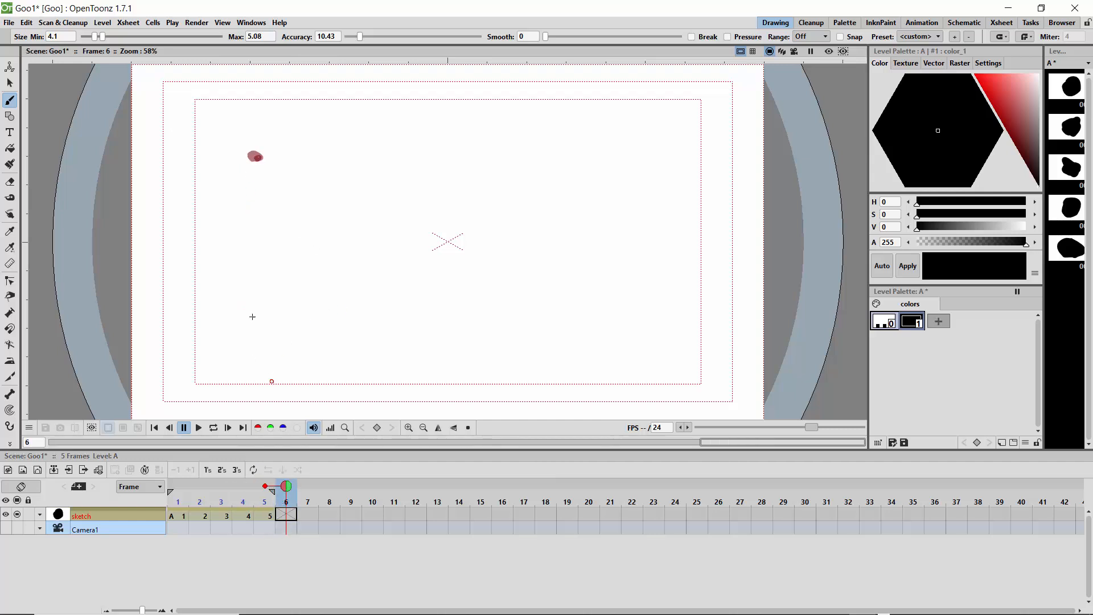
{"action": "left_click", "coordinate": [295, 200]}
{"action": "left_click_drag", "start_coordinate": [301, 208], "coordinate": [293, 215]}
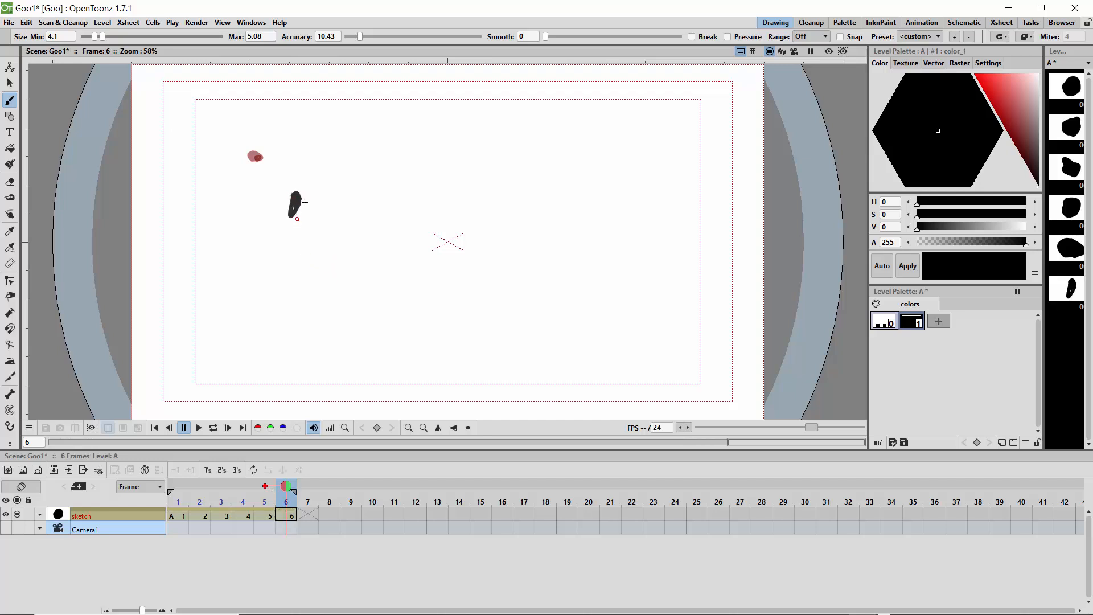
{"action": "key", "text": "ctrl+z"}
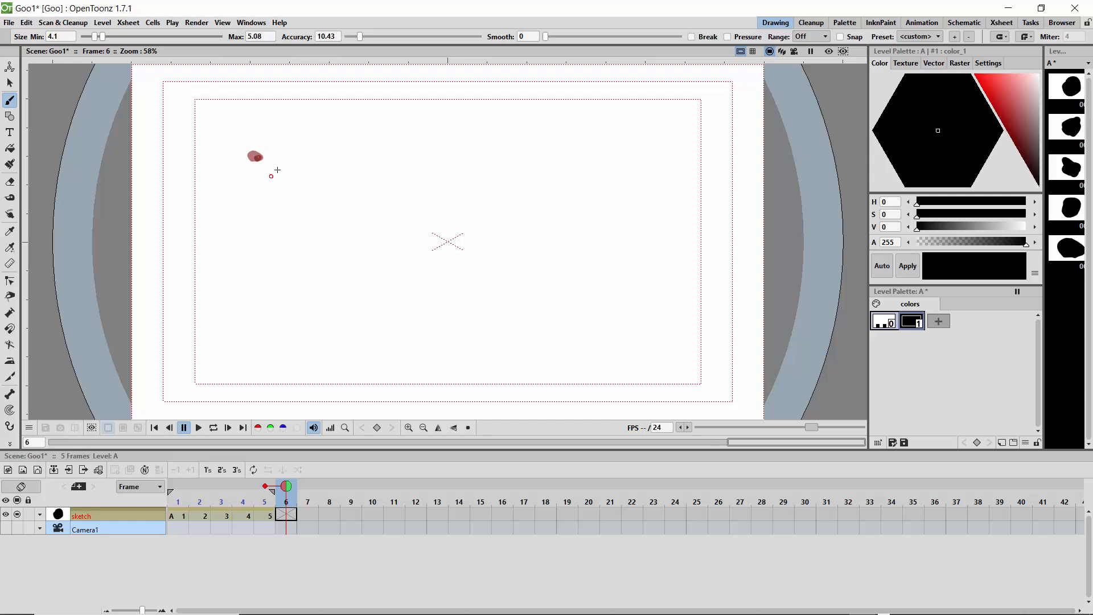
Step: Draw a round dot on frame 6 with a wider gap from the frame 5 dot, and extend the playback range to frame 22
{"action": "left_click", "coordinate": [293, 191]}
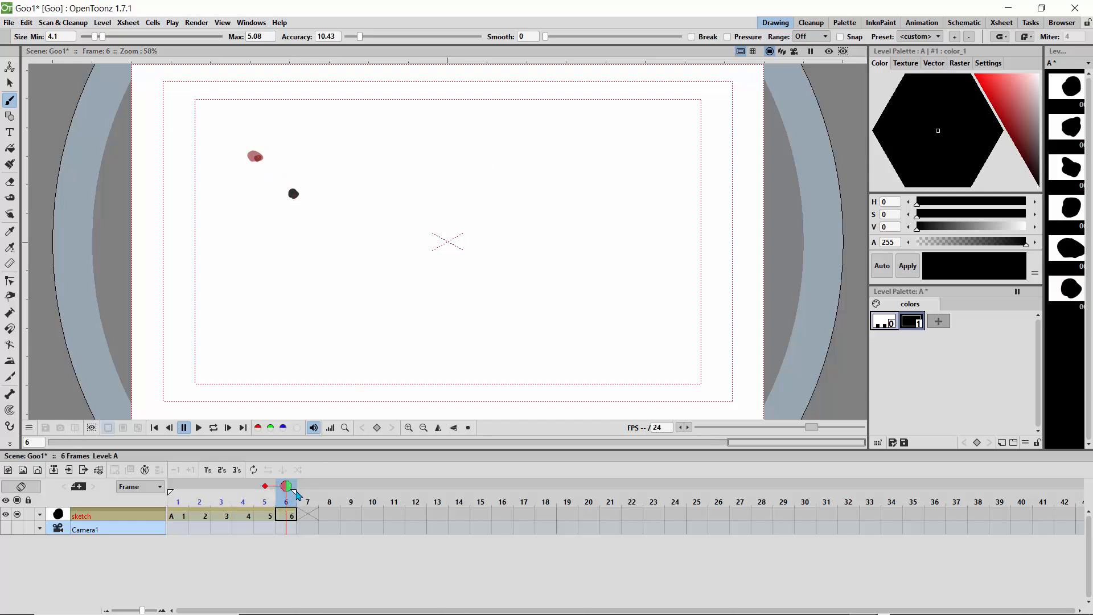
{"action": "left_click", "coordinate": [637, 492]}
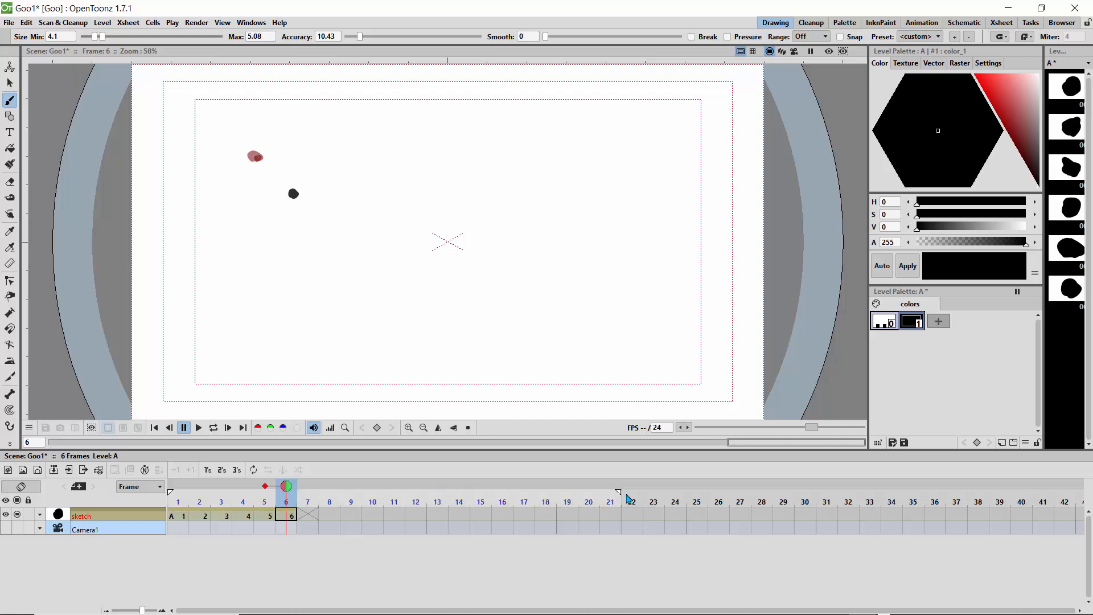
Step: Draw a small blob further down the diagonal on frame 7 and a short downward diagonal streak beyond it on frame 8
{"action": "left_click", "coordinate": [307, 488]}
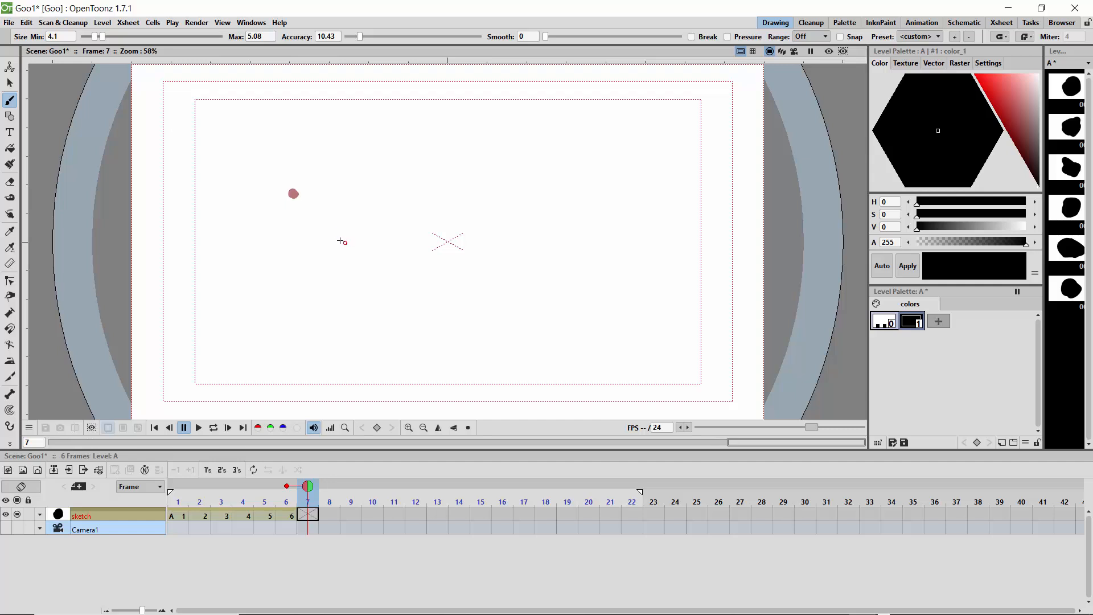
{"action": "left_click_drag", "start_coordinate": [342, 241], "coordinate": [347, 247]}
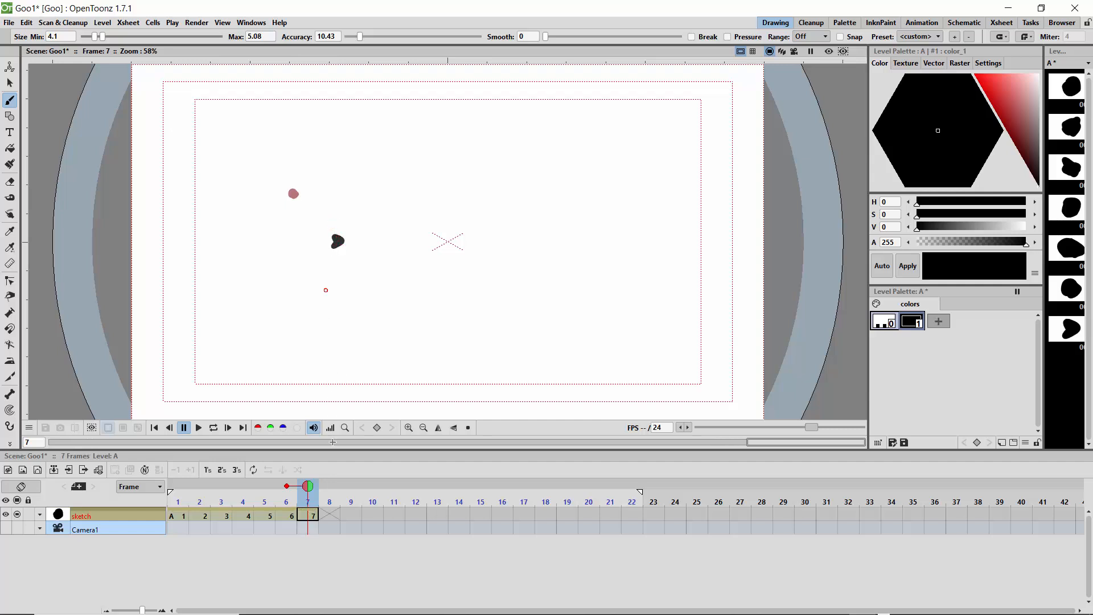
{"action": "left_click", "coordinate": [329, 488]}
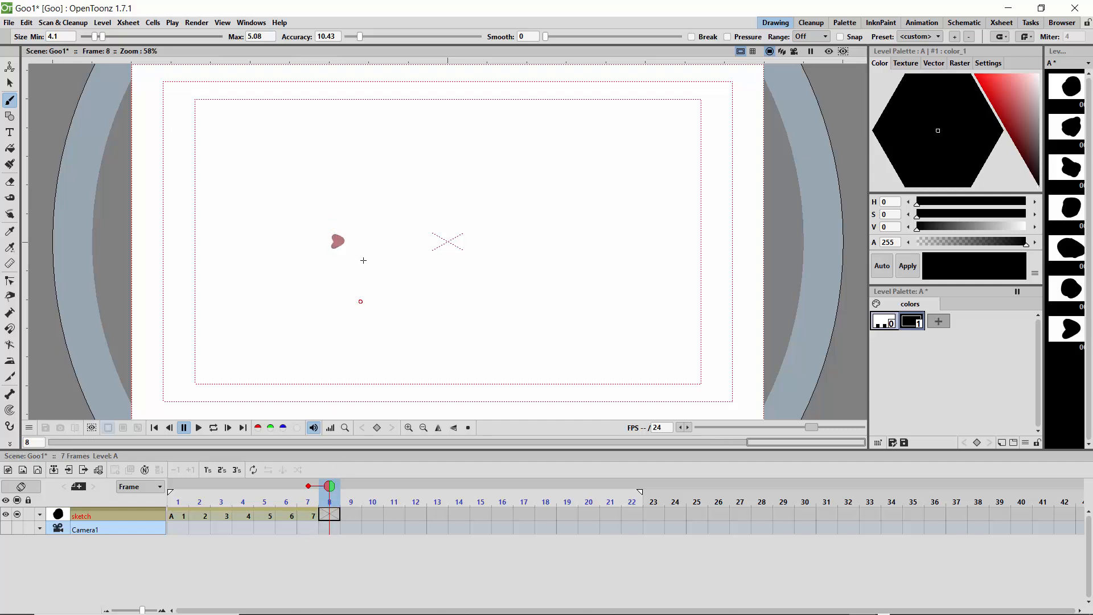
{"action": "mouse_move", "coordinate": [349, 253]}
{"action": "left_mouse_down"}
{"action": "mouse_move", "coordinate": [388, 288]}
{"action": "mouse_move", "coordinate": [361, 259]}
{"action": "left_mouse_up"}
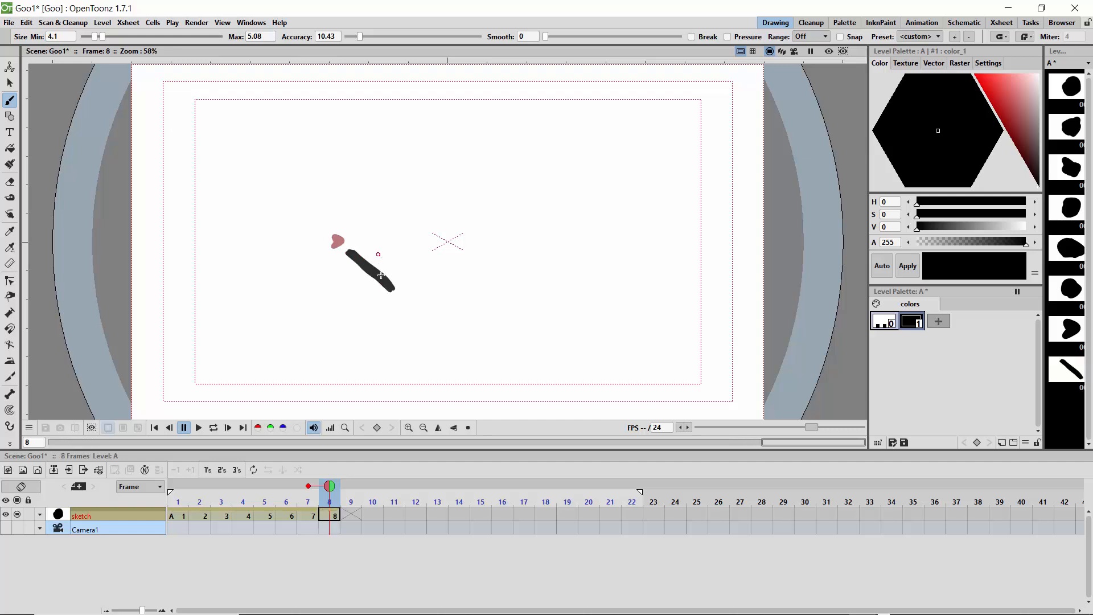
Step: Draw a long diagonal streak down to the inner safe area's lower edge on frame 9 and a short upward streak on frame 10
{"action": "left_click", "coordinate": [342, 490]}
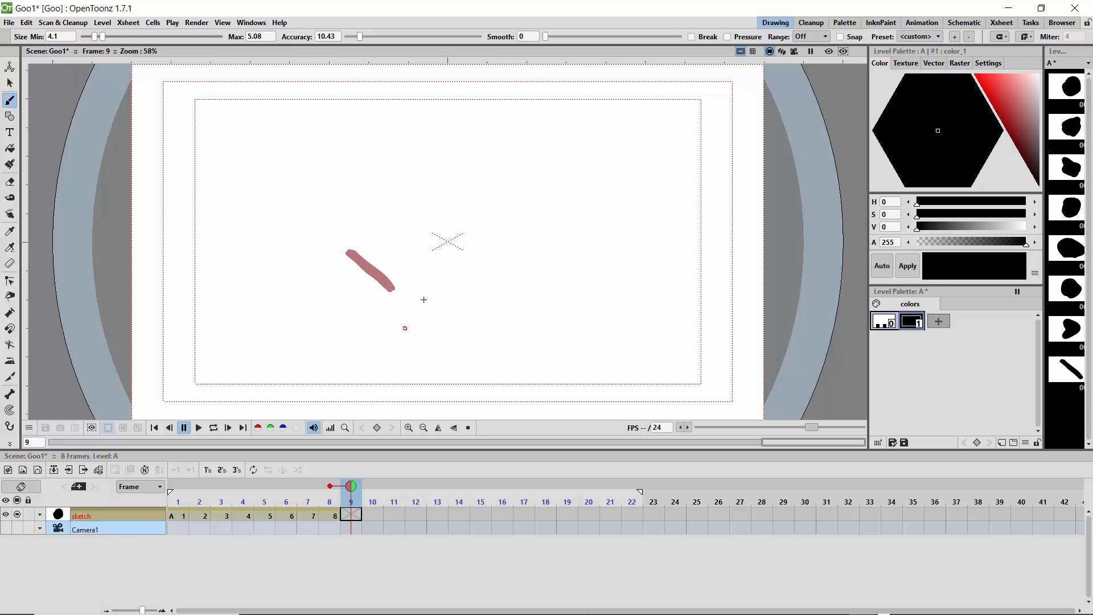
{"action": "left_click_drag", "start_coordinate": [404, 299], "coordinate": [519, 376]}
{"action": "left_click", "coordinate": [371, 493]}
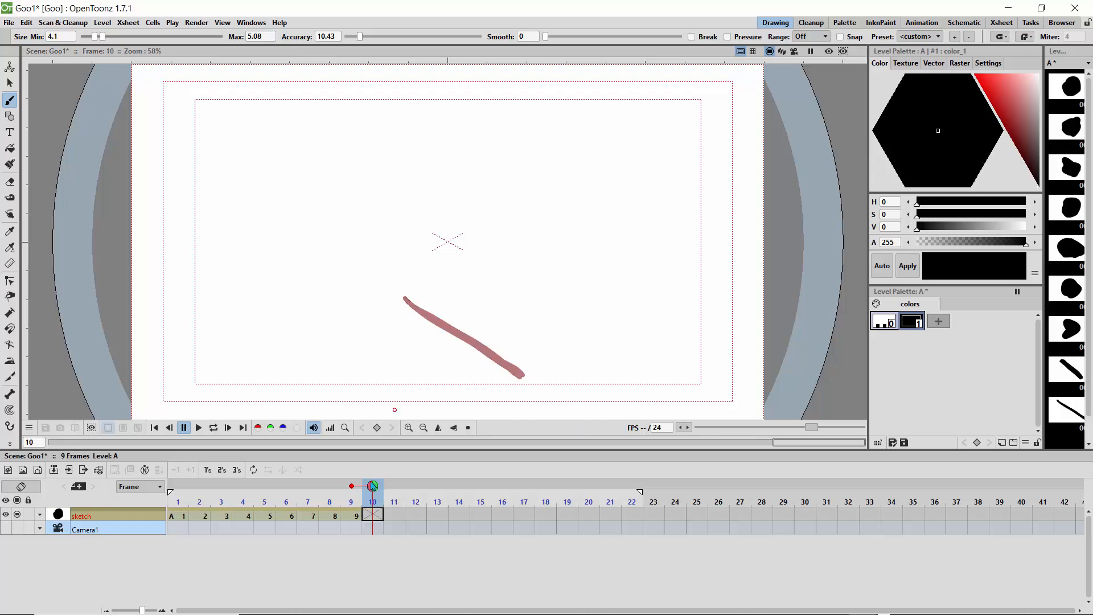
{"action": "mouse_move", "coordinate": [534, 374]}
{"action": "left_mouse_down"}
{"action": "mouse_move", "coordinate": [563, 354]}
{"action": "mouse_move", "coordinate": [537, 373]}
{"action": "left_mouse_up"}
Step: Draw small dots on frames 11 and 12, continuing closely up and right from the end of the frame 10 streak
{"action": "left_click", "coordinate": [383, 491]}
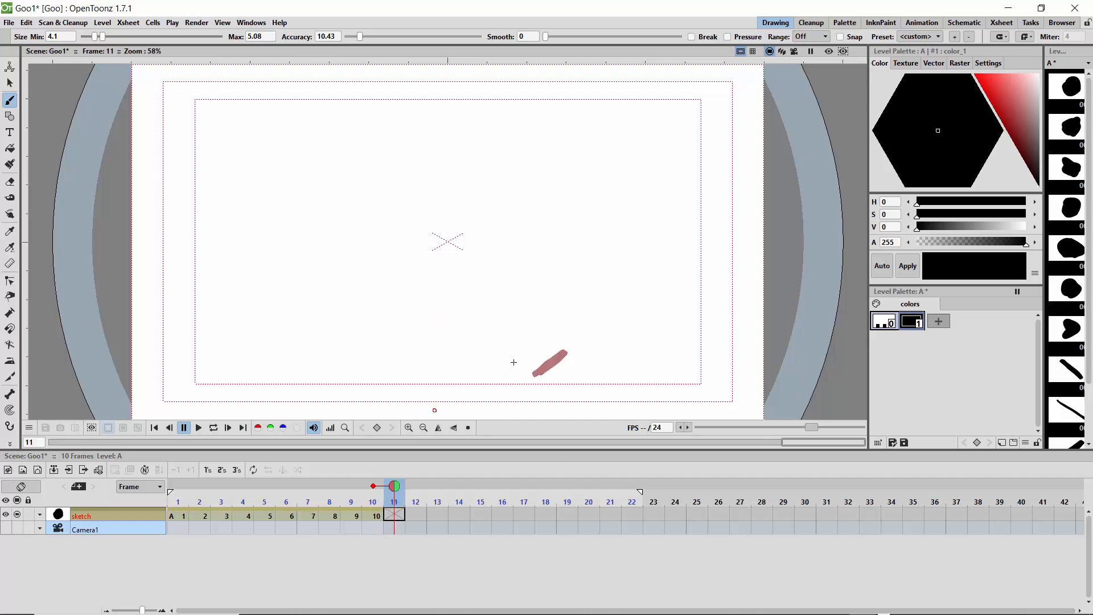
{"action": "left_click", "coordinate": [572, 343]}
{"action": "left_click_drag", "start_coordinate": [575, 342], "coordinate": [581, 348]}
{"action": "left_click", "coordinate": [410, 491]}
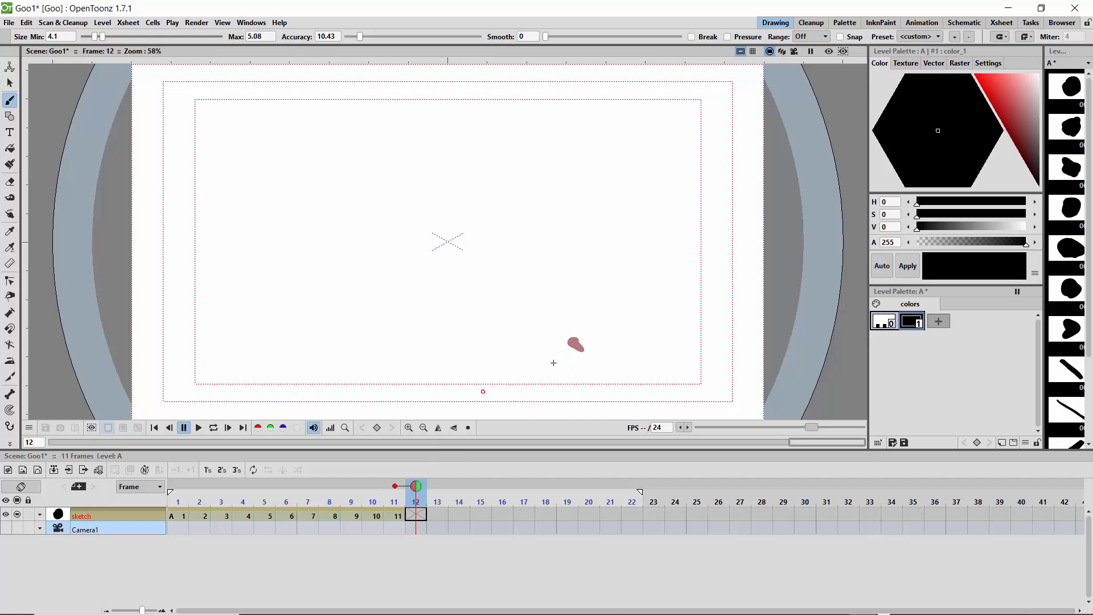
{"action": "left_click", "coordinate": [582, 335]}
{"action": "left_click_drag", "start_coordinate": [582, 336], "coordinate": [586, 337]}
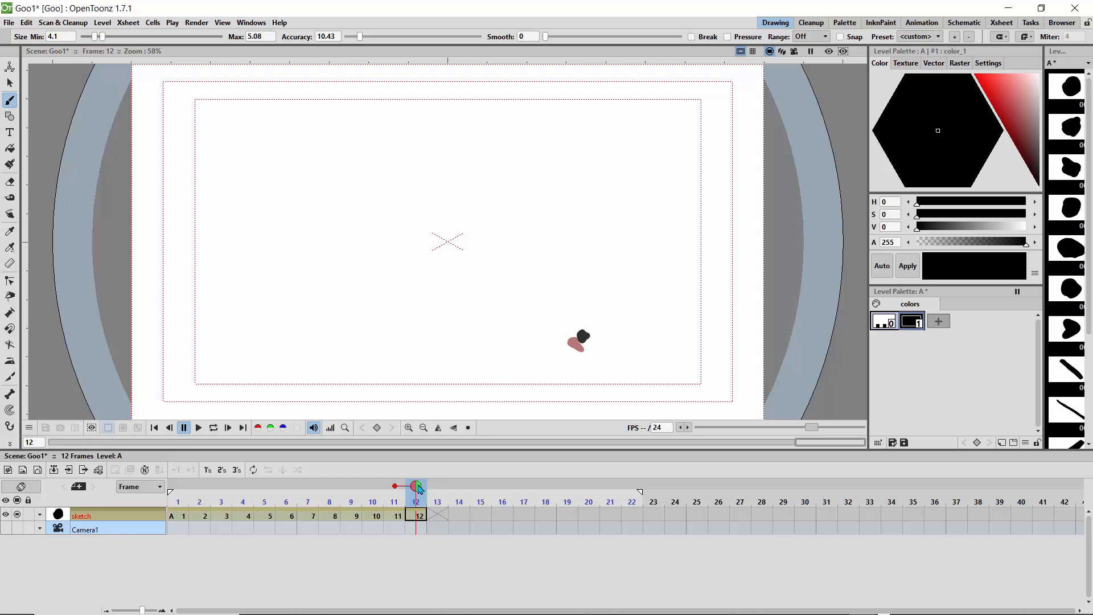
Step: Draw small dots on frames 13 and 14, each shifted slightly up and right from the previous drawing
{"action": "left_click", "coordinate": [436, 491]}
{"action": "left_click_drag", "start_coordinate": [587, 328], "coordinate": [593, 322]}
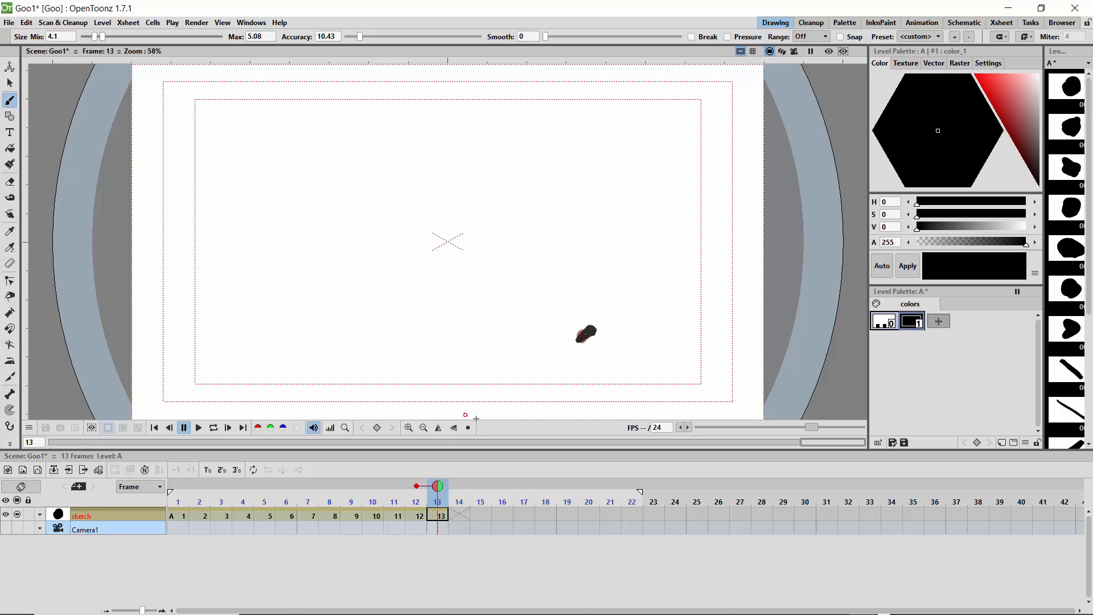
{"action": "left_click", "coordinate": [459, 492]}
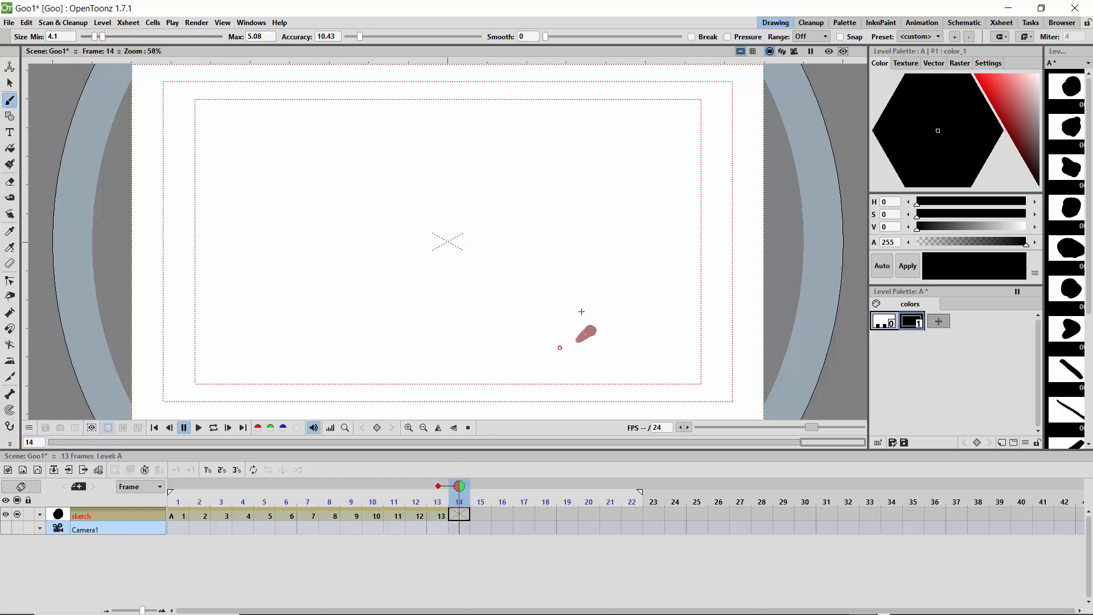
{"action": "left_click_drag", "start_coordinate": [593, 328], "coordinate": [603, 325]}
Step: Draw dots on frames 15, 16 and 17 with wider spacing, rising toward the inner safe area's right edge
{"action": "left_click", "coordinate": [478, 494]}
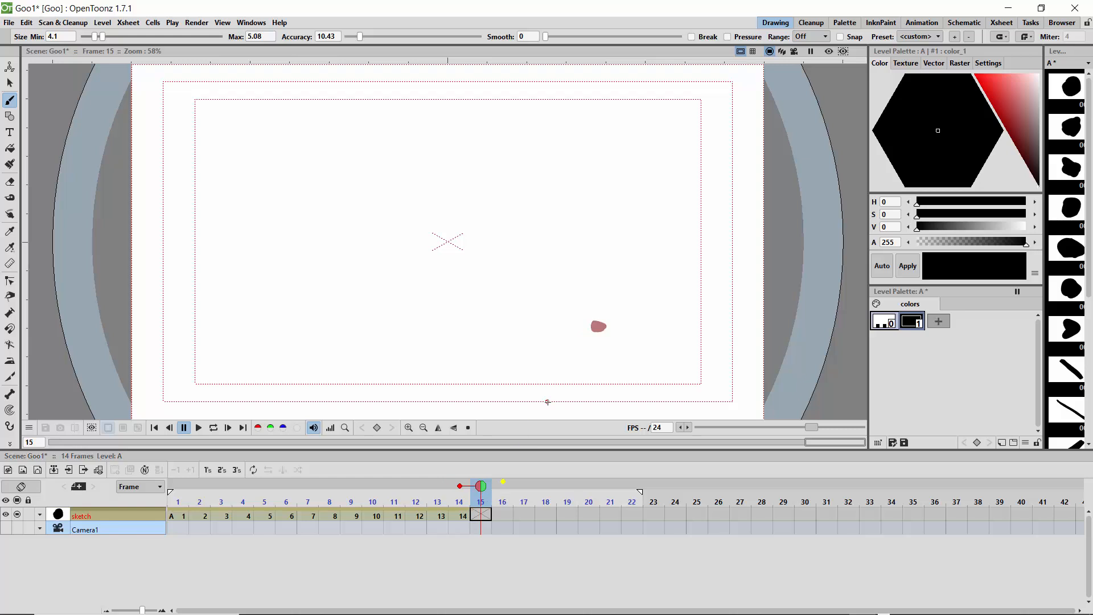
{"action": "left_click_drag", "start_coordinate": [619, 292], "coordinate": [620, 294]}
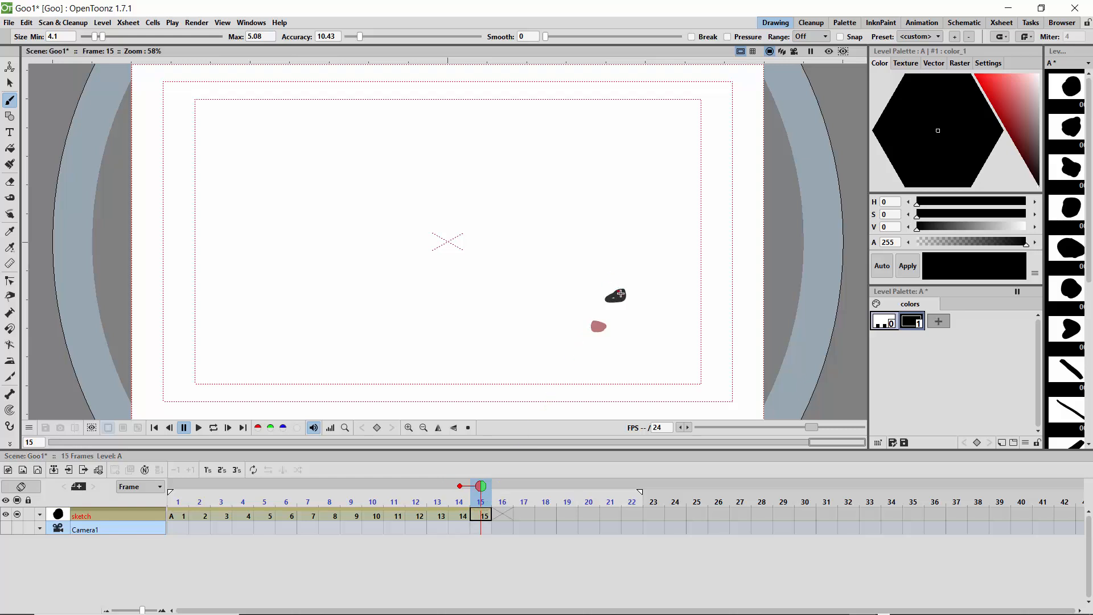
{"action": "left_click", "coordinate": [501, 492]}
{"action": "left_click_drag", "start_coordinate": [656, 249], "coordinate": [656, 247]}
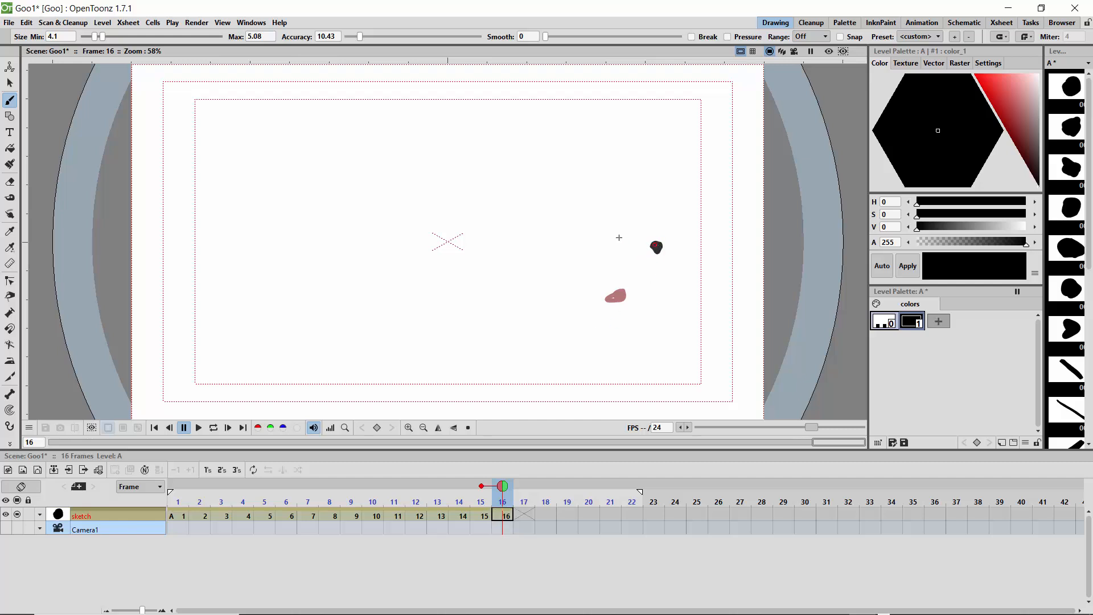
{"action": "left_click", "coordinate": [523, 493]}
{"action": "left_click_drag", "start_coordinate": [689, 198], "coordinate": [687, 197]}
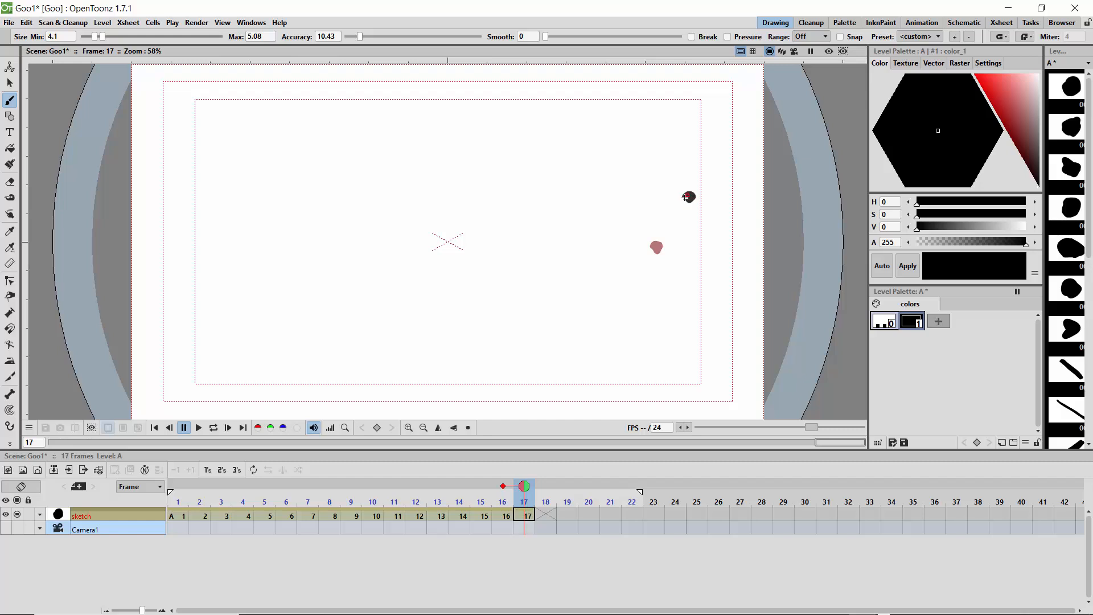
Step: Extend the onion skin to the three previous frames and draw a dot on frame 18 near the inner safe area's upper-right corner
{"action": "left_click", "coordinate": [481, 485]}
{"action": "left_click", "coordinate": [460, 486]}
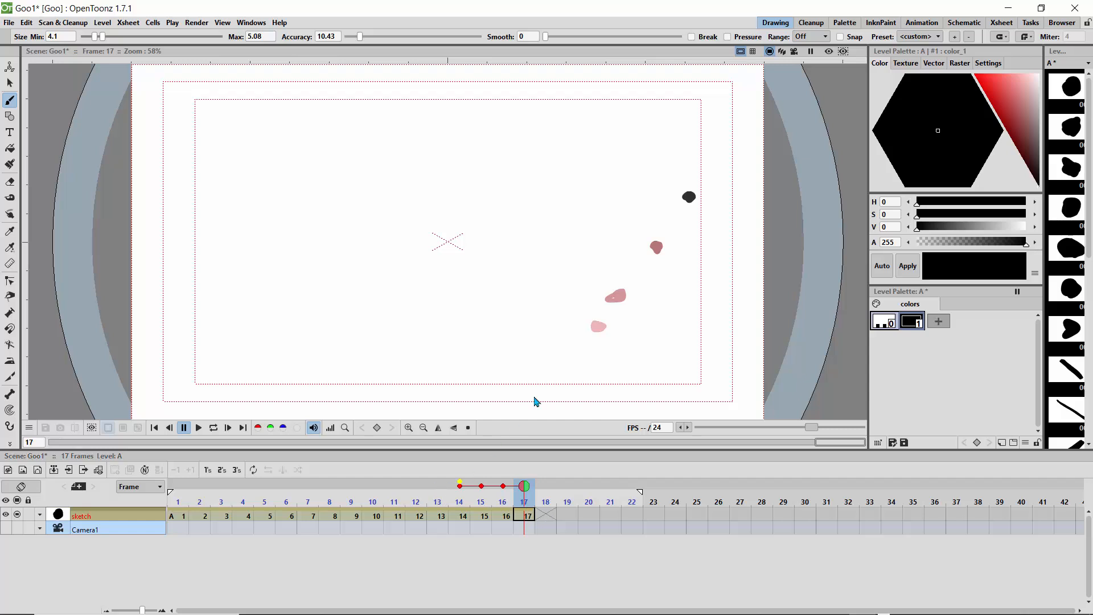
{"action": "left_click_drag", "start_coordinate": [523, 487], "coordinate": [544, 488]}
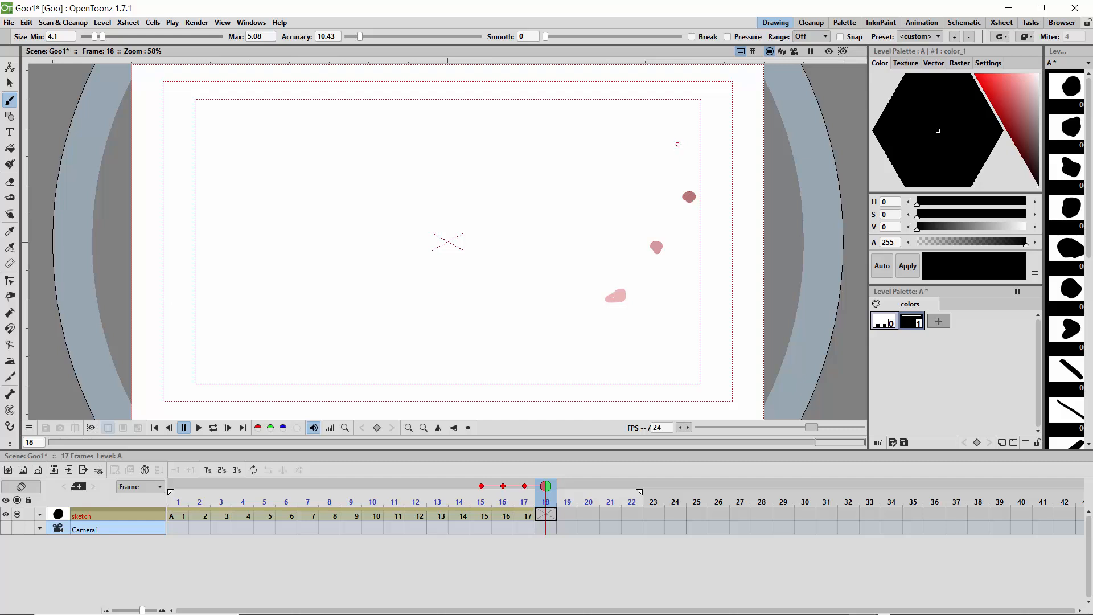
{"action": "left_click_drag", "start_coordinate": [669, 130], "coordinate": [671, 130]}
Step: Limit the onion skin to the previous frame and draw closely spaced dots on frames 19 and 20, moving up and left
{"action": "left_click_drag", "start_coordinate": [546, 488], "coordinate": [562, 489]}
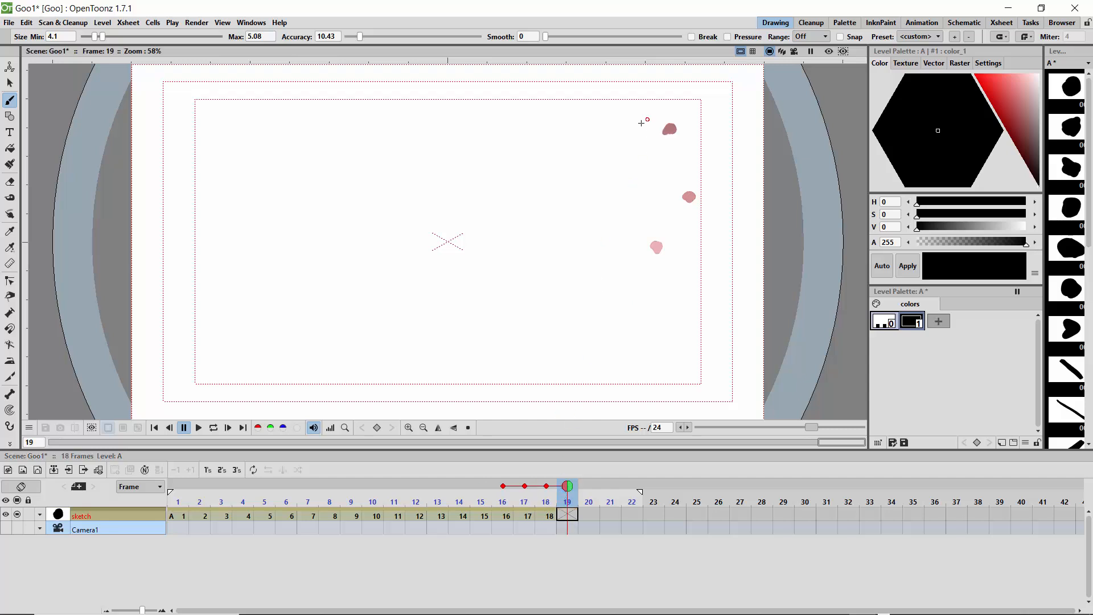
{"action": "left_click", "coordinate": [503, 486]}
{"action": "left_click", "coordinate": [523, 486]}
{"action": "left_click_drag", "start_coordinate": [667, 126], "coordinate": [662, 122]}
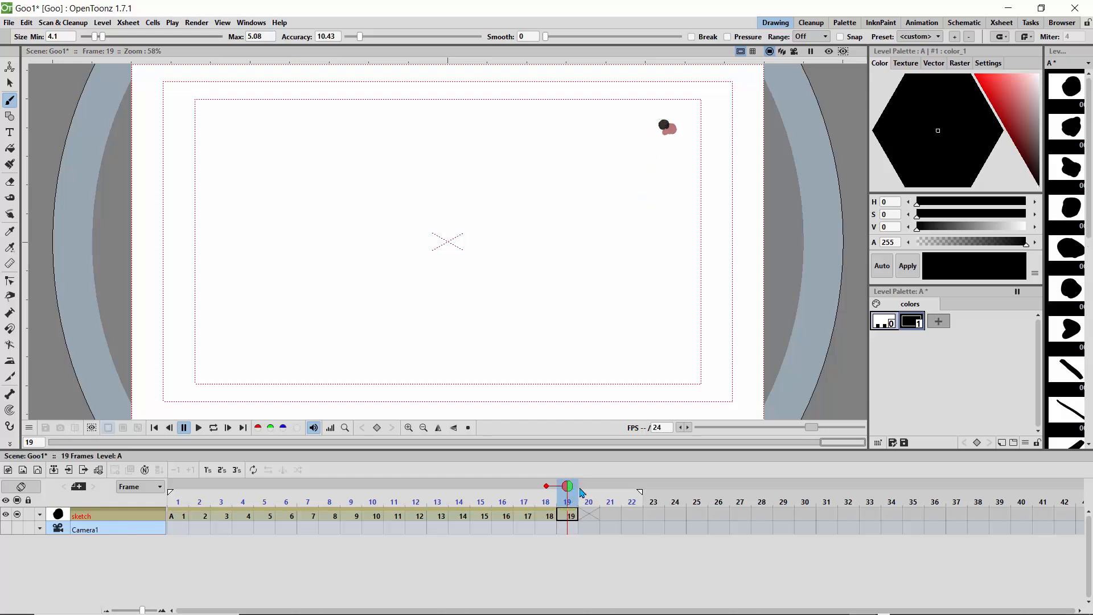
{"action": "key", "text": "."}
{"action": "left_click_drag", "start_coordinate": [656, 119], "coordinate": [659, 116]}
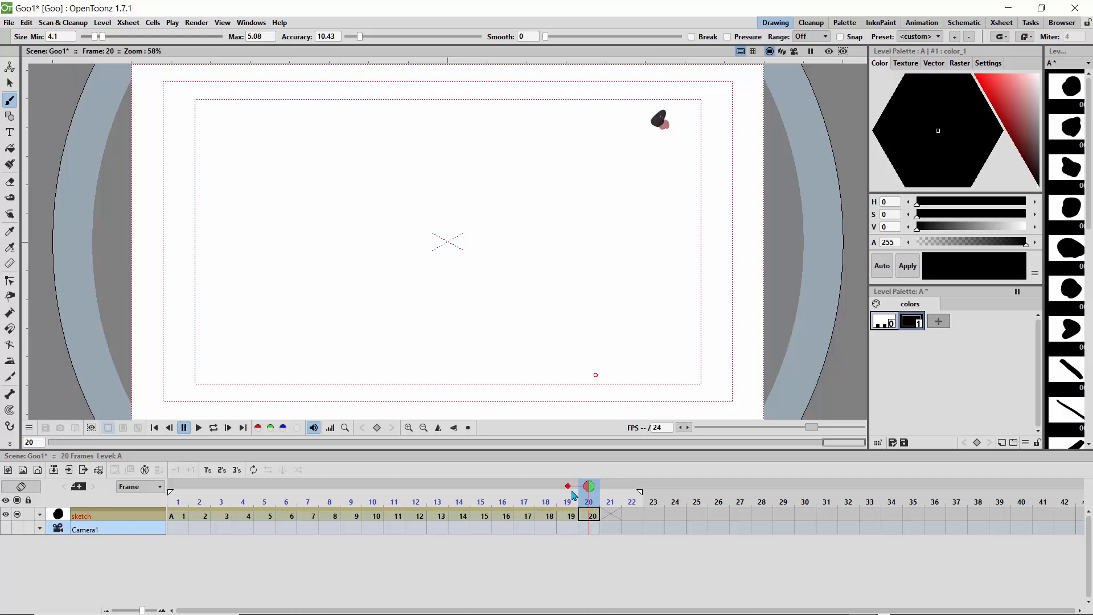
Step: Draw dots on frames 21 and 22, each slightly left of the previous drawing, raising the brush accuracy to 83.29 for frame 22
{"action": "left_click", "coordinate": [606, 489]}
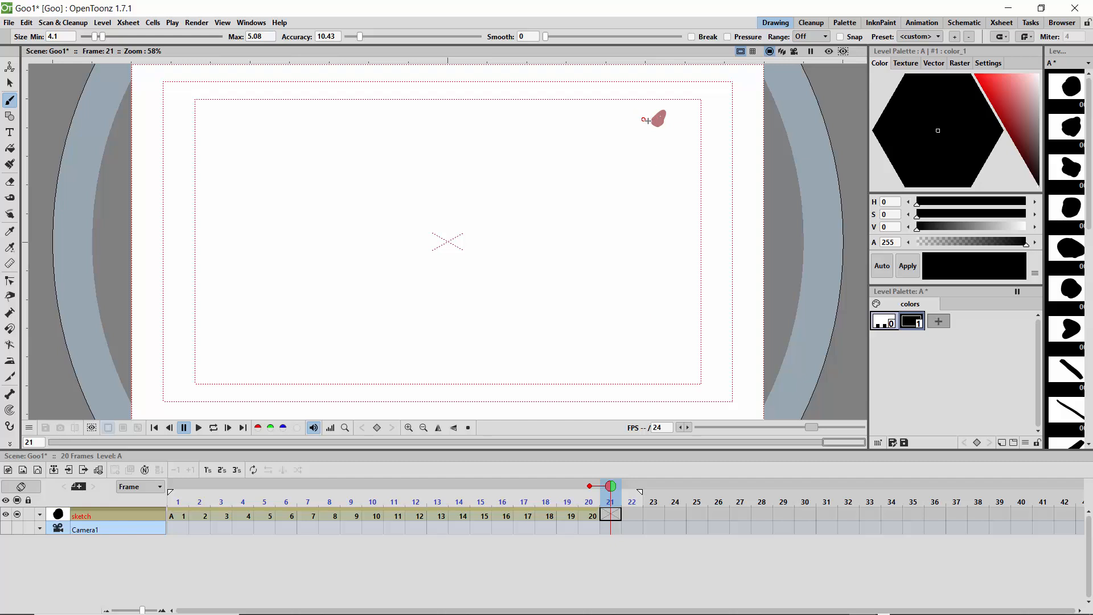
{"action": "left_click_drag", "start_coordinate": [646, 116], "coordinate": [651, 116]}
{"action": "left_click", "coordinate": [631, 489]}
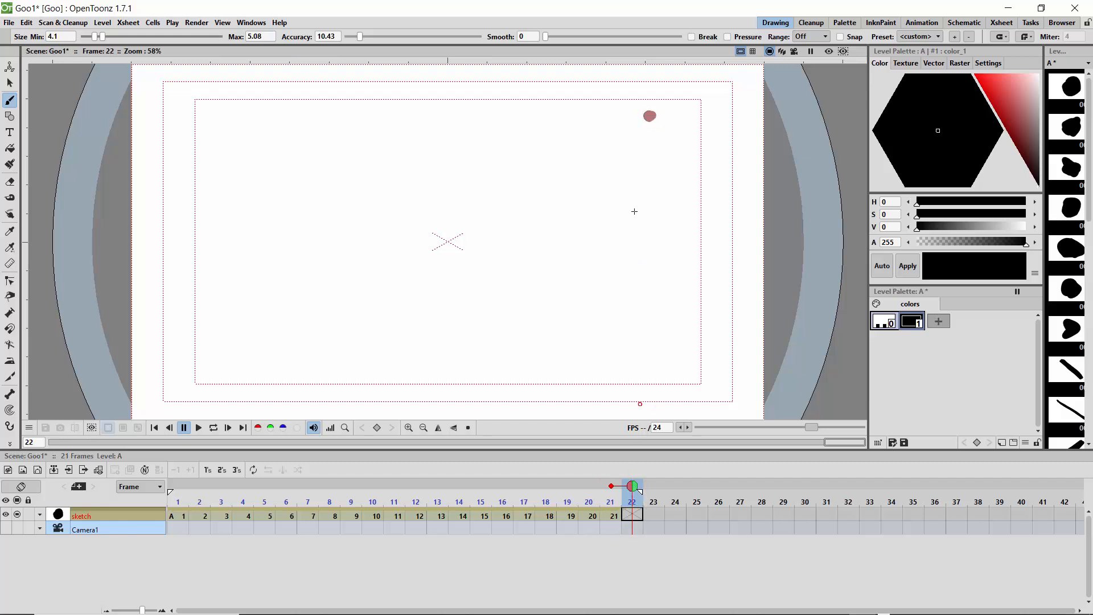
{"action": "left_click_drag", "start_coordinate": [642, 116], "coordinate": [639, 110]}
{"action": "key", "text": "ctrl+z"}
{"action": "left_click_drag", "start_coordinate": [360, 37], "coordinate": [345, 40]}
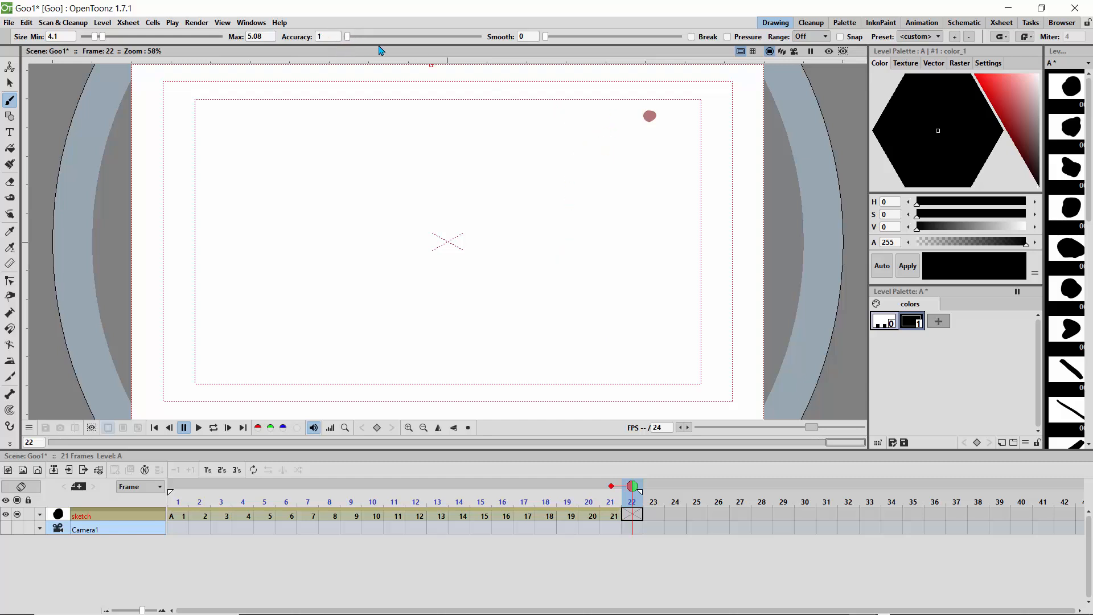
{"action": "left_click", "coordinate": [643, 115]}
{"action": "left_click_drag", "start_coordinate": [642, 113], "coordinate": [641, 116]}
{"action": "left_click_drag", "start_coordinate": [349, 36], "coordinate": [457, 37]}
{"action": "key", "text": "ctrl+z"}
{"action": "left_click", "coordinate": [641, 114]}
Step: Draw closely spaced dots on frames 23 and 24, each just left of the previous drawing
{"action": "key", "text": "period"}
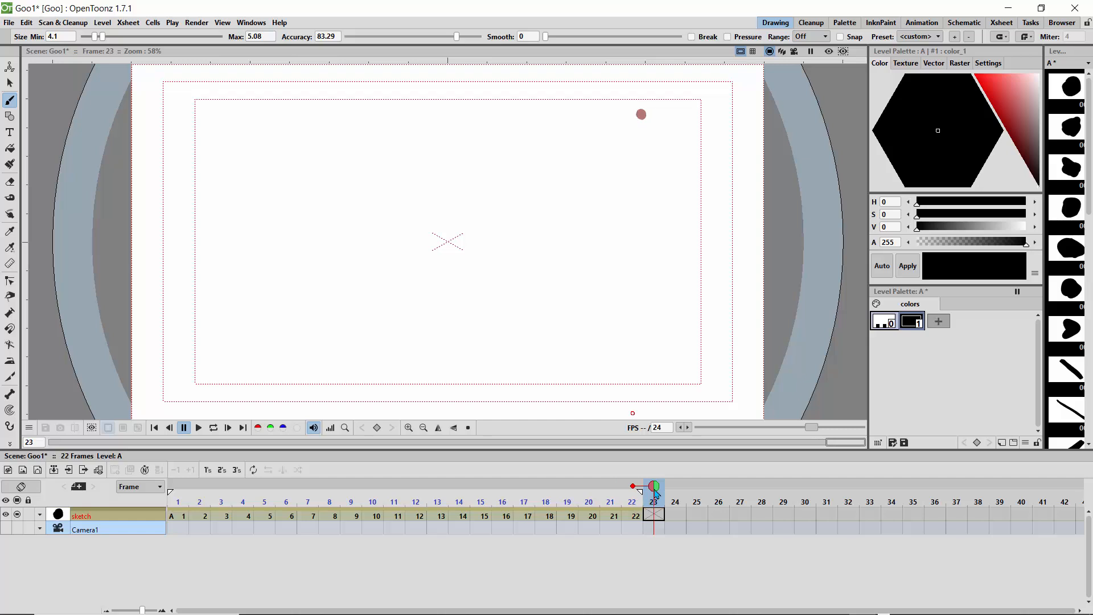
{"action": "left_click", "coordinate": [634, 114]}
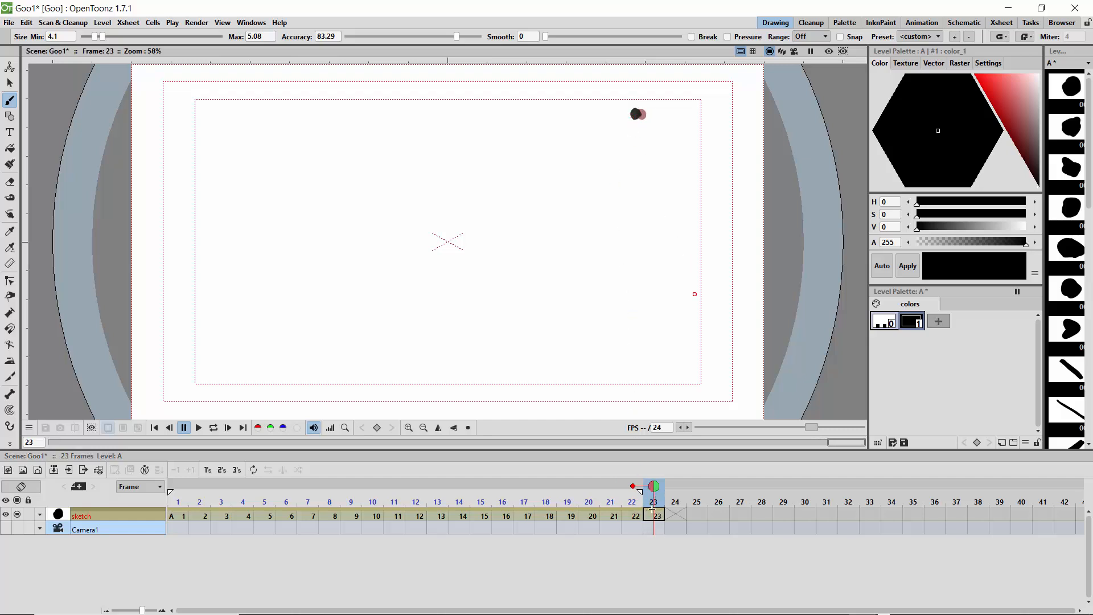
{"action": "left_click", "coordinate": [670, 493]}
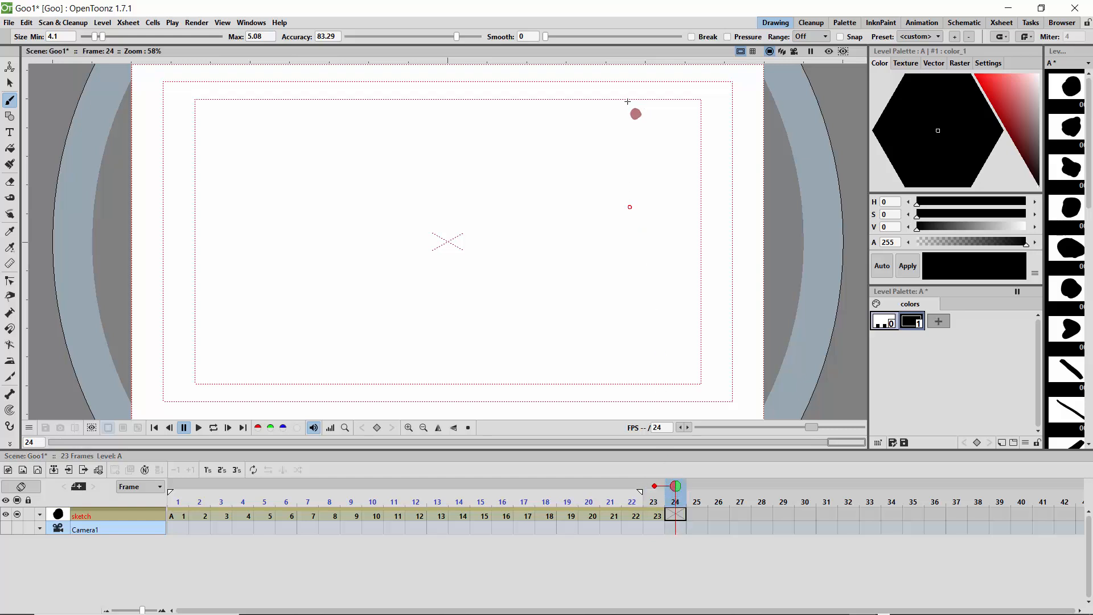
{"action": "left_click", "coordinate": [632, 115]}
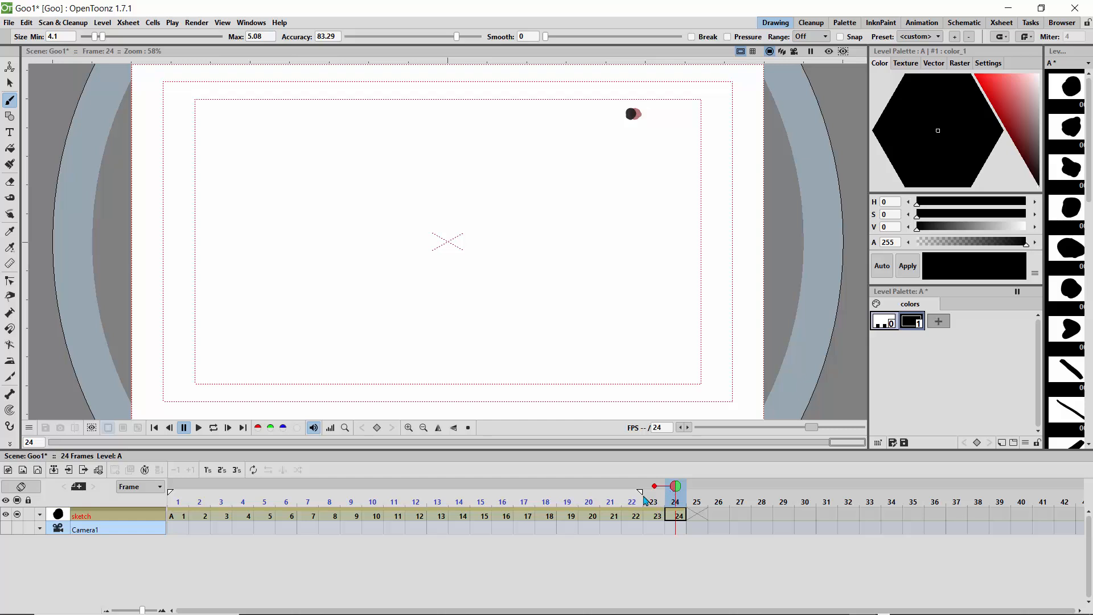
Step: Extend the playback range to frame 24 and loop the animation from frame 1 to review the motion
{"action": "mouse_move", "coordinate": [641, 494]}
{"action": "left_mouse_down"}
{"action": "mouse_move", "coordinate": [687, 503]}
{"action": "mouse_move", "coordinate": [496, 510]}
{"action": "mouse_move", "coordinate": [183, 498]}
{"action": "mouse_move", "coordinate": [687, 511]}
{"action": "mouse_move", "coordinate": [493, 477]}
{"action": "mouse_move", "coordinate": [179, 485]}
{"action": "left_mouse_up"}
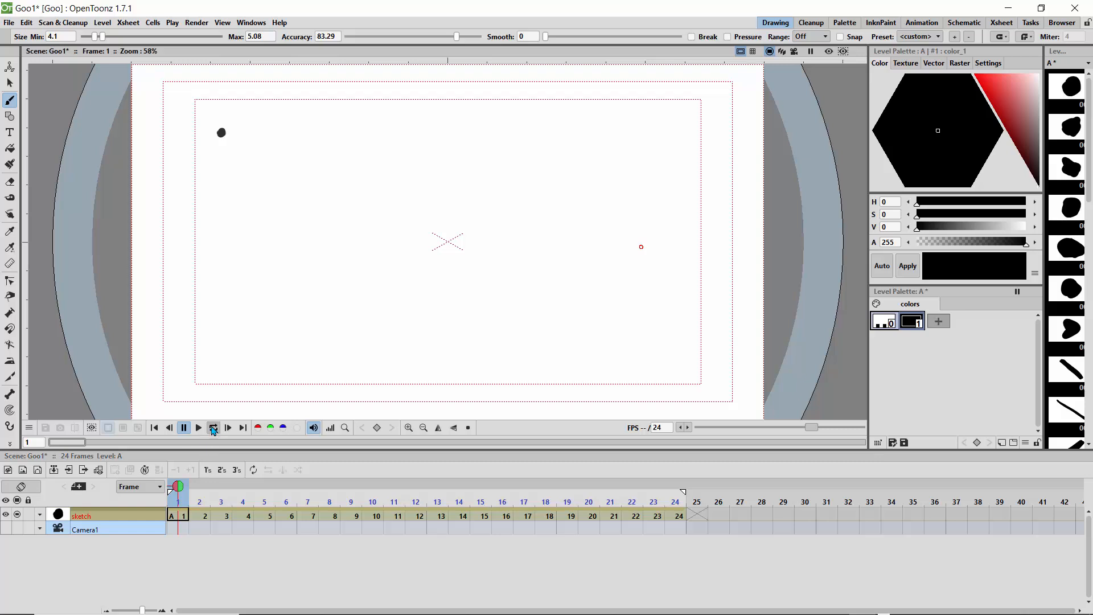
{"action": "left_click", "coordinate": [213, 429]}
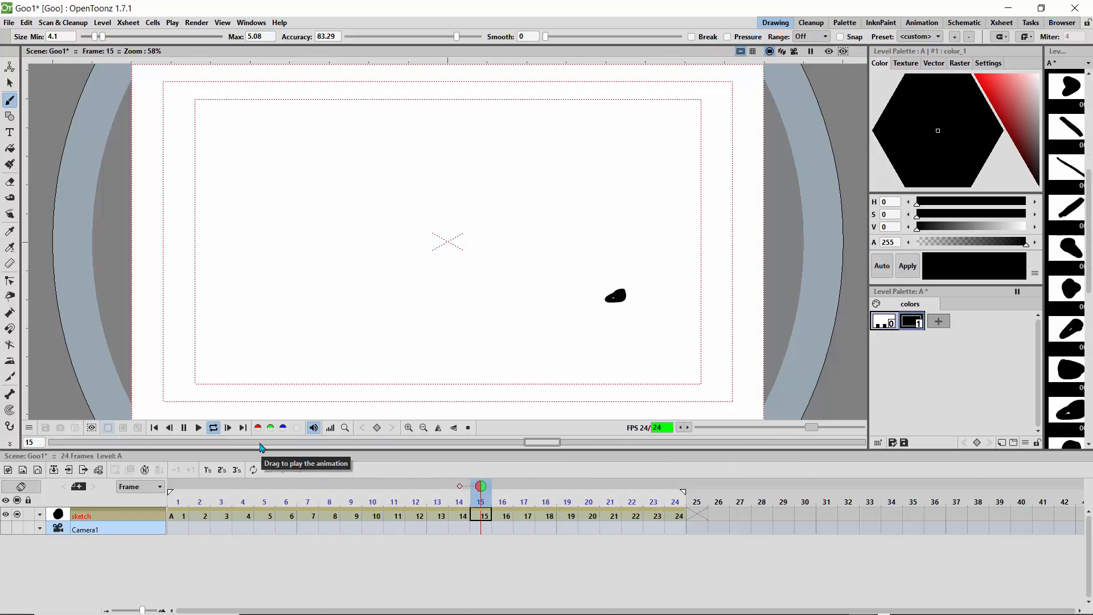
{"action": "left_click", "coordinate": [214, 428]}
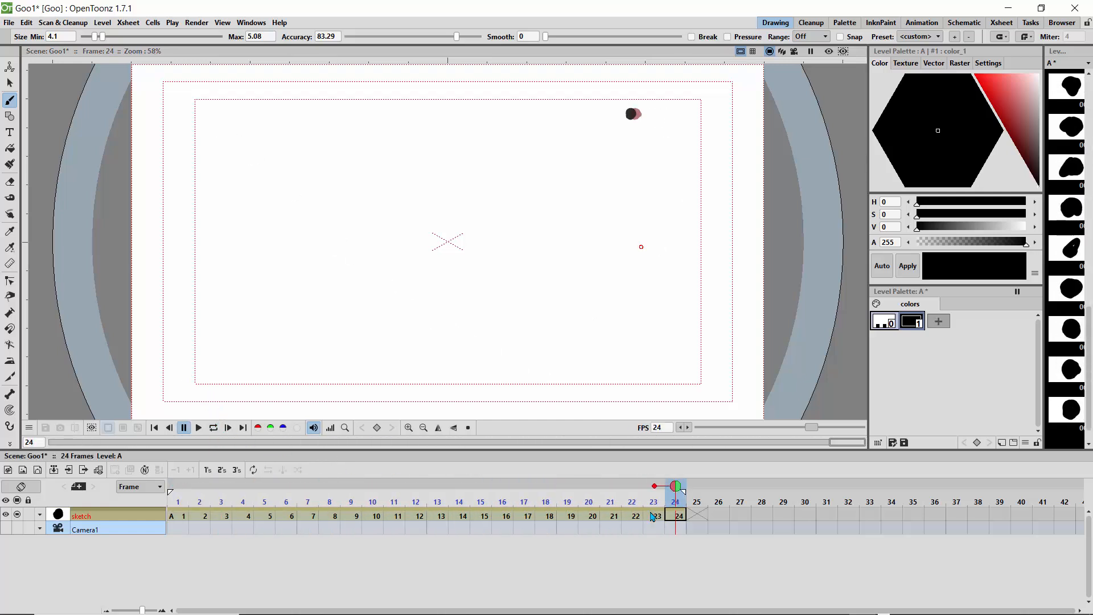
Step: Extend the end of the playback range to frame 41
{"action": "mouse_move", "coordinate": [675, 485]}
{"action": "left_mouse_down"}
{"action": "mouse_move", "coordinate": [177, 488]}
{"action": "mouse_move", "coordinate": [685, 509]}
{"action": "mouse_move", "coordinate": [747, 496]}
{"action": "mouse_move", "coordinate": [676, 490]}
{"action": "mouse_move", "coordinate": [680, 501]}
{"action": "mouse_move", "coordinate": [761, 494]}
{"action": "left_mouse_up"}
{"action": "left_click", "coordinate": [663, 495]}
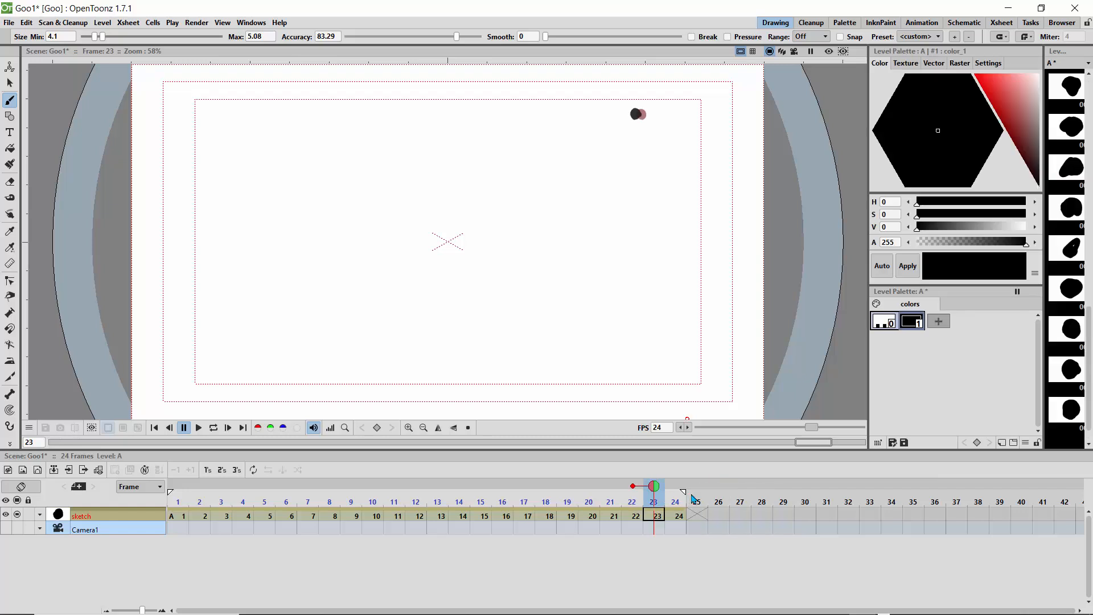
{"action": "mouse_move", "coordinate": [684, 492]}
{"action": "left_mouse_down"}
{"action": "mouse_move", "coordinate": [1060, 517]}
{"action": "mouse_move", "coordinate": [1036, 513]}
{"action": "left_mouse_up"}
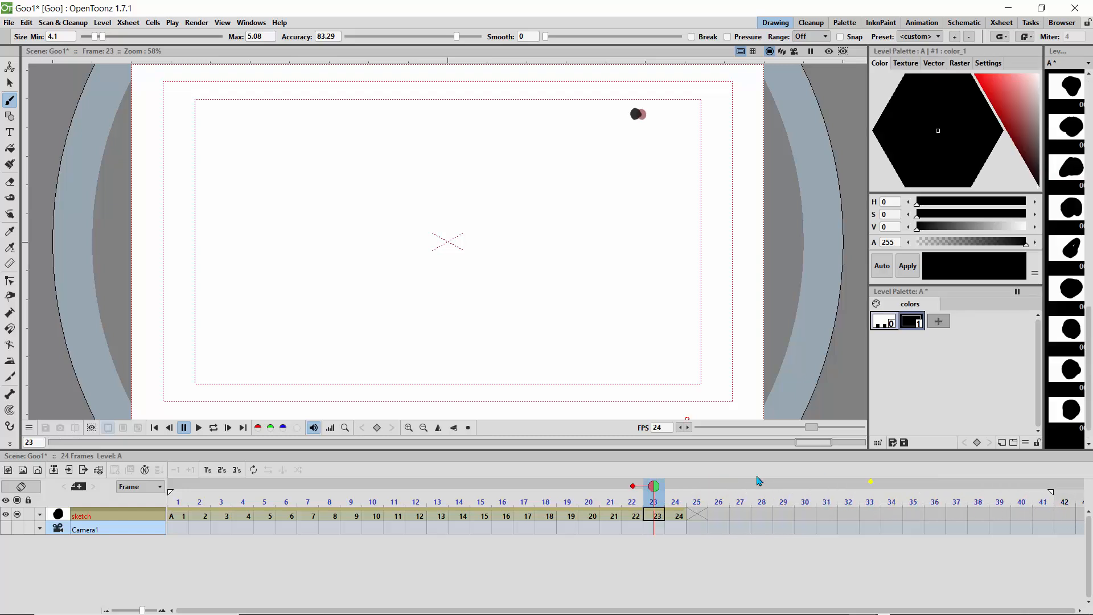
Step: Draw dots on frames 25 and 26, moving left and slightly down with the spacing starting to widen
{"action": "left_click", "coordinate": [675, 490]}
{"action": "left_click", "coordinate": [693, 493]}
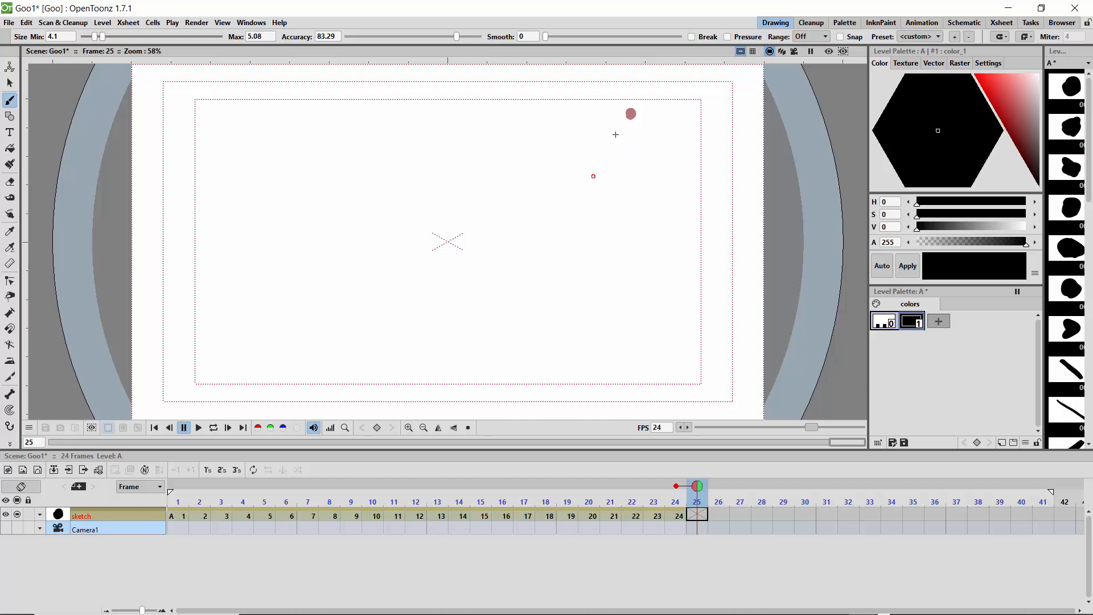
{"action": "left_click", "coordinate": [623, 115]}
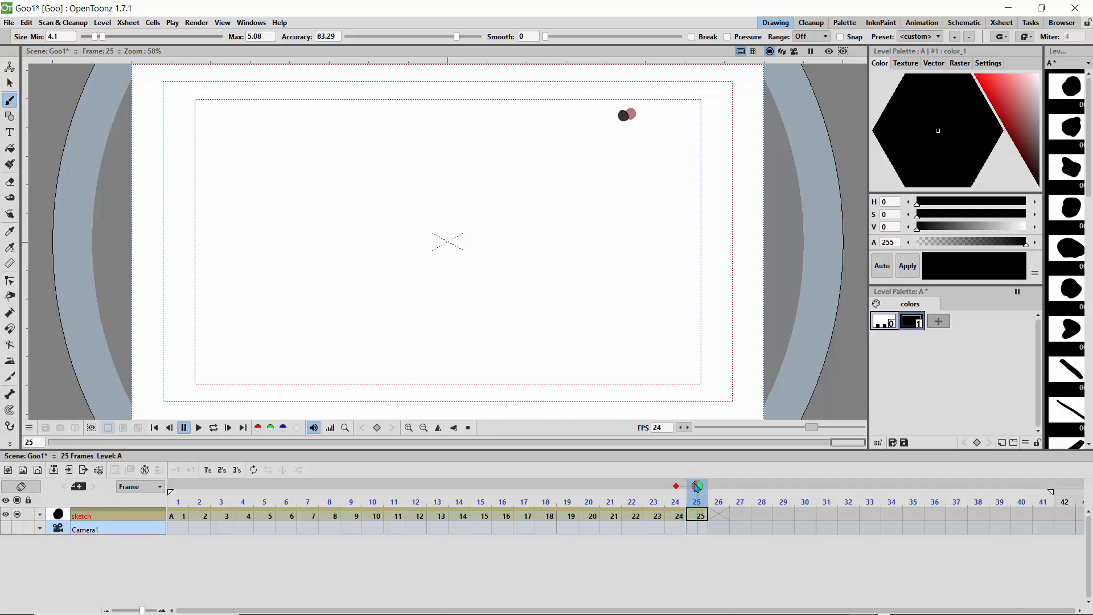
{"action": "left_click", "coordinate": [715, 493]}
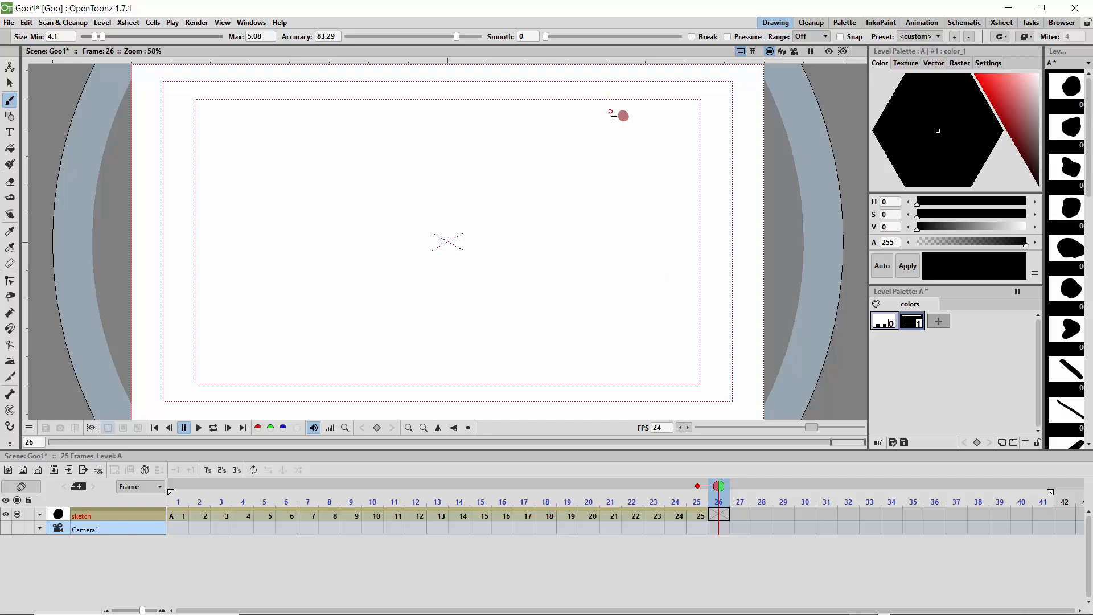
{"action": "left_click", "coordinate": [607, 121]}
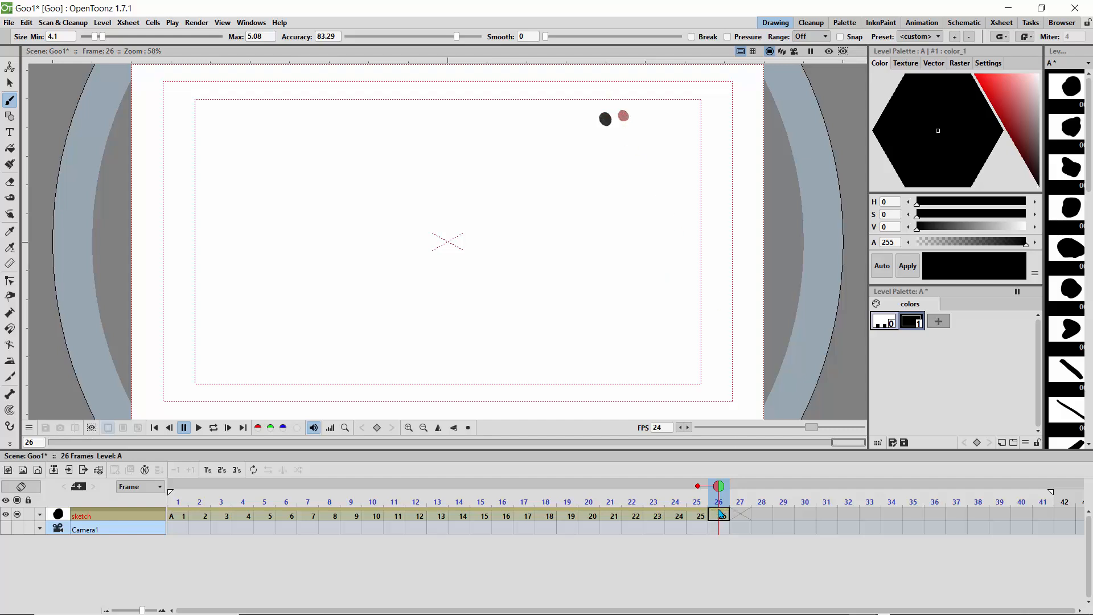
Step: Extend the onion skin to the three previous frames and draw a dot on frame 27, farther left and slightly lower
{"action": "left_click_drag", "start_coordinate": [719, 488], "coordinate": [740, 488]}
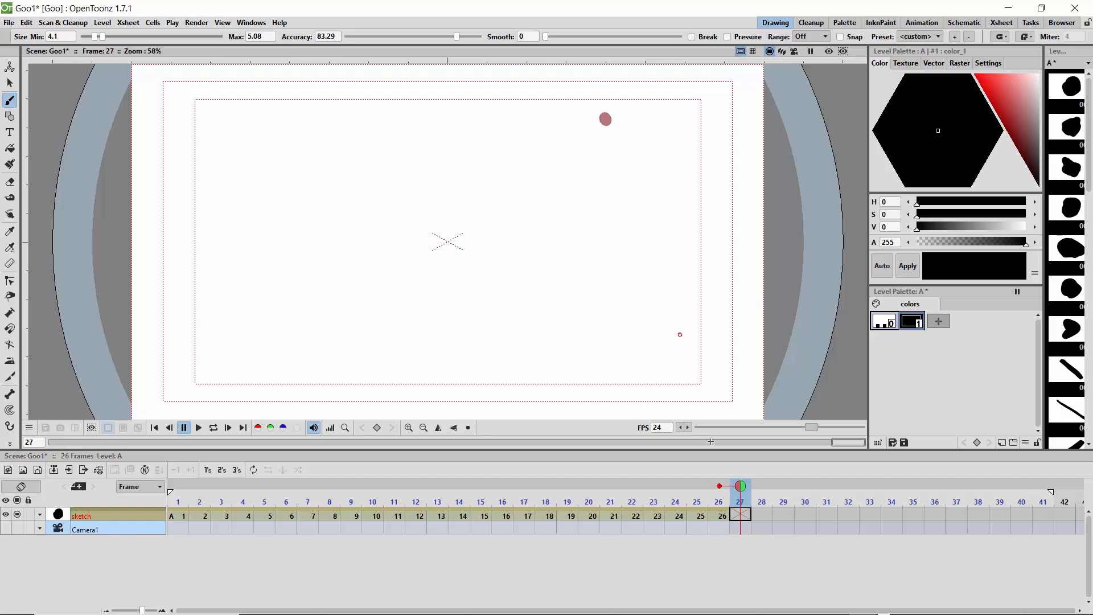
{"action": "left_click", "coordinate": [697, 486]}
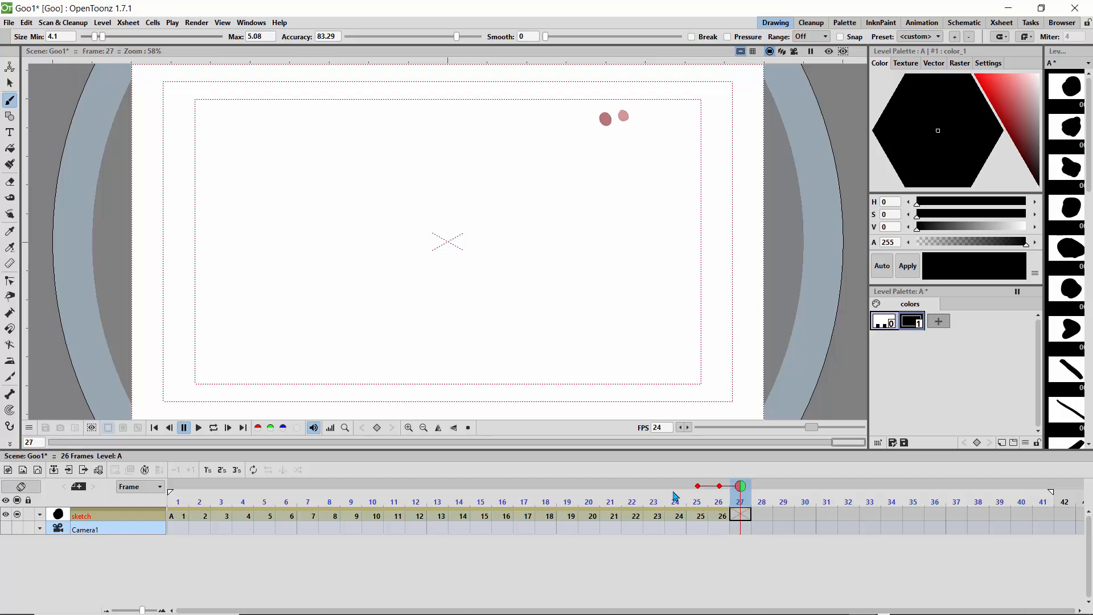
{"action": "left_click", "coordinate": [676, 485]}
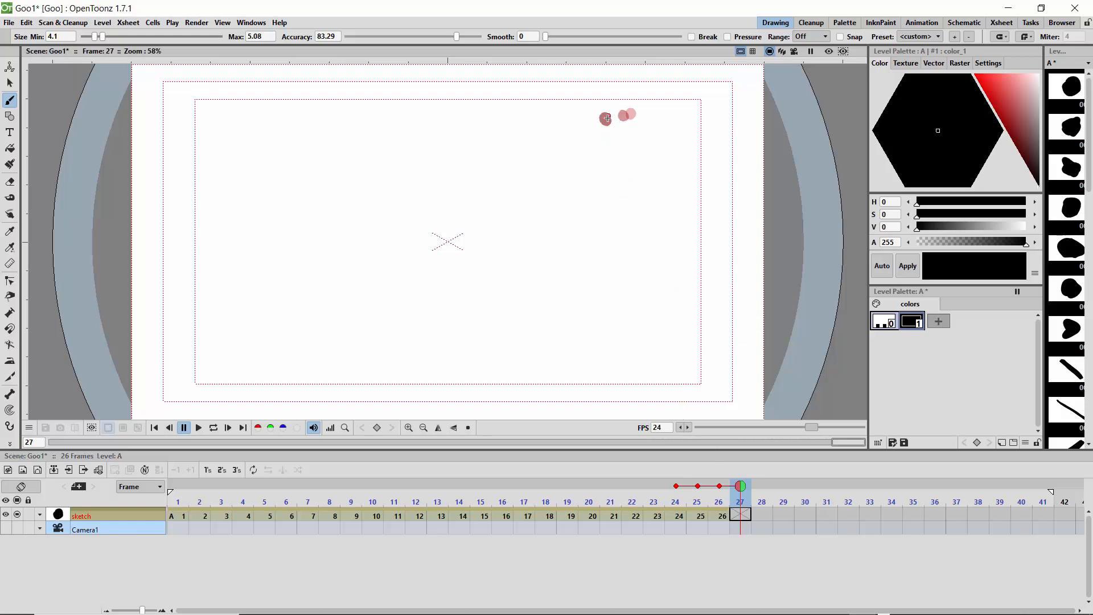
{"action": "left_click", "coordinate": [580, 125]}
{"action": "left_click_drag", "start_coordinate": [580, 126], "coordinate": [577, 121]}
Step: Draw dots on frames 28 and 29 with increasing spacing, continuing left and down toward the canvas centre line
{"action": "left_click_drag", "start_coordinate": [739, 486], "coordinate": [753, 486]}
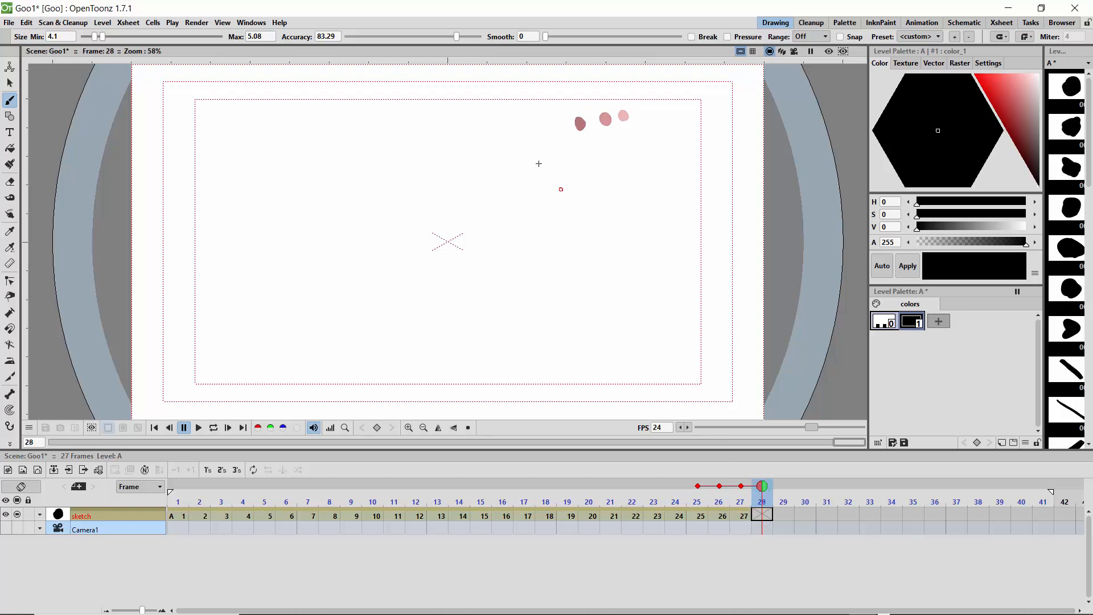
{"action": "left_click", "coordinate": [546, 132]}
{"action": "left_click_drag", "start_coordinate": [548, 134], "coordinate": [551, 130]}
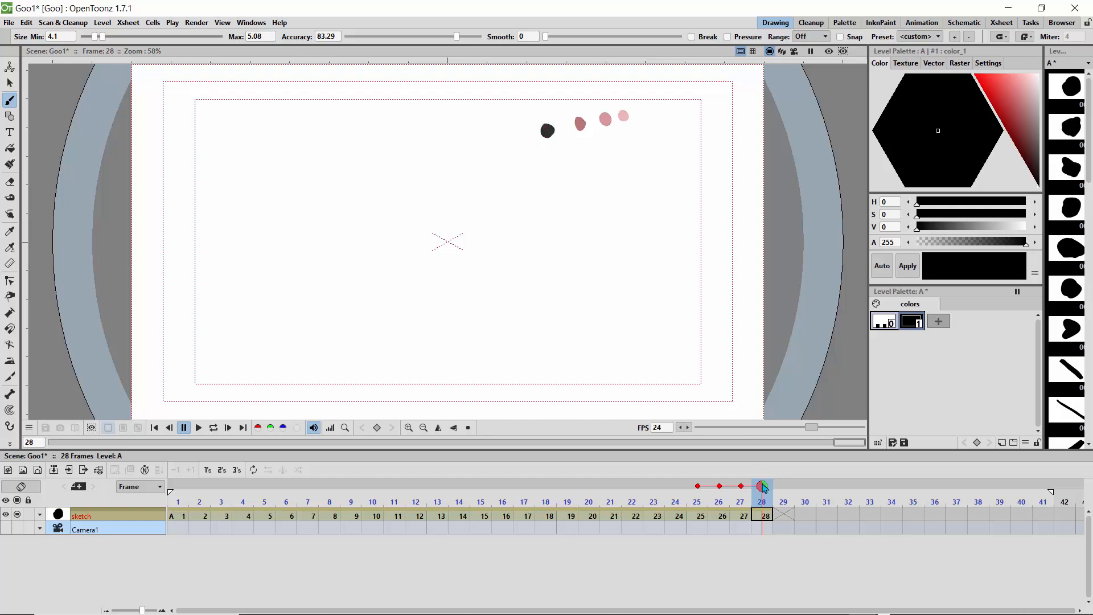
{"action": "left_click_drag", "start_coordinate": [763, 487], "coordinate": [777, 488]}
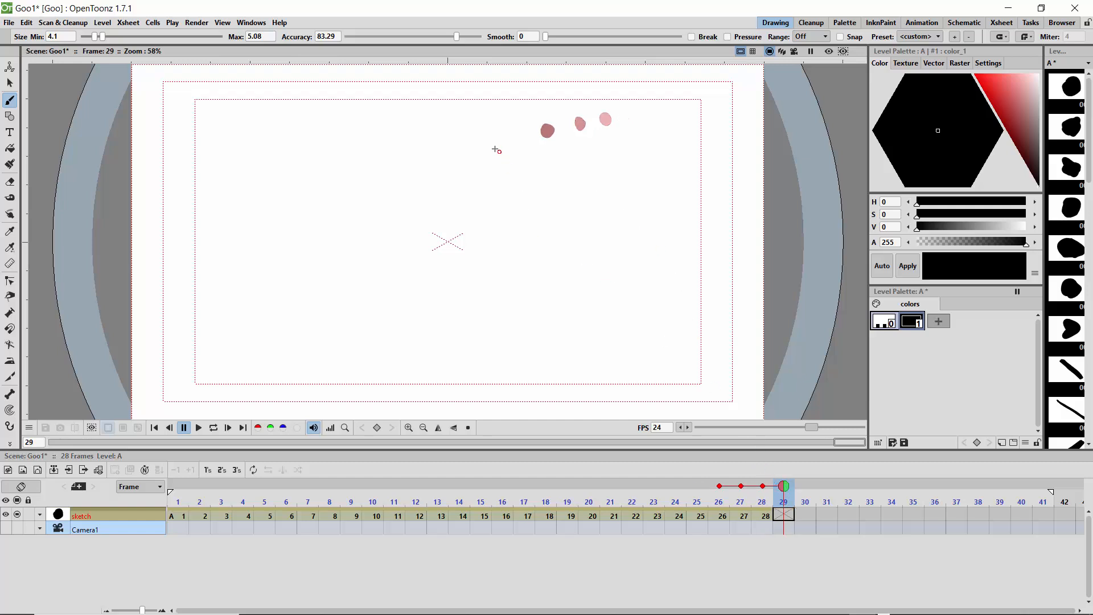
{"action": "left_click_drag", "start_coordinate": [503, 147], "coordinate": [502, 144]}
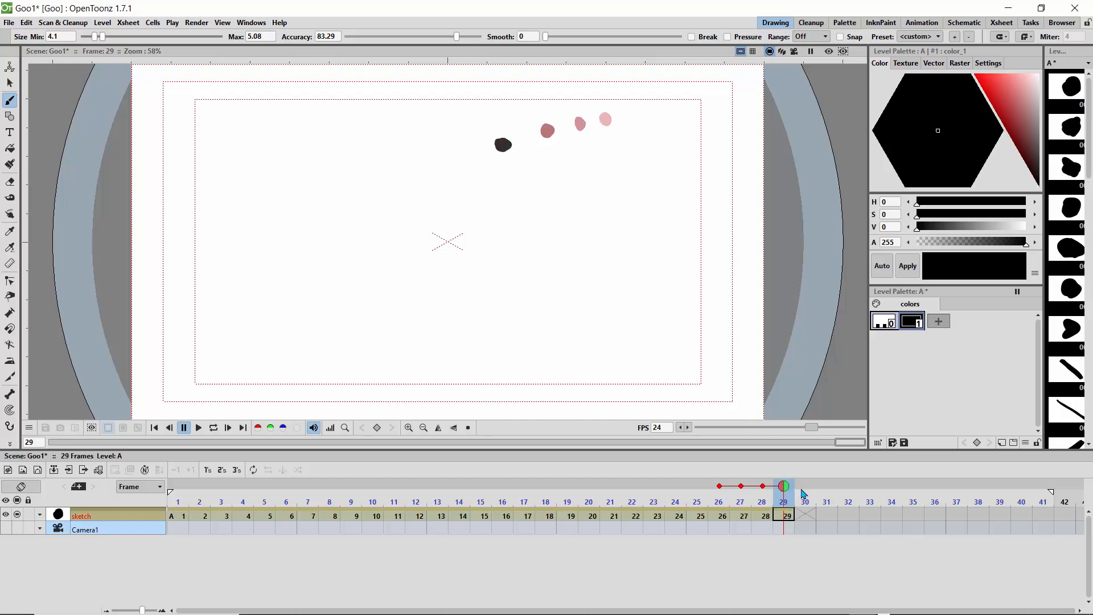
Step: Limit the onion skin to the previous frame and draw a dot on frame 30 overlapping the previous dot's lower-left side
{"action": "left_click", "coordinate": [803, 493]}
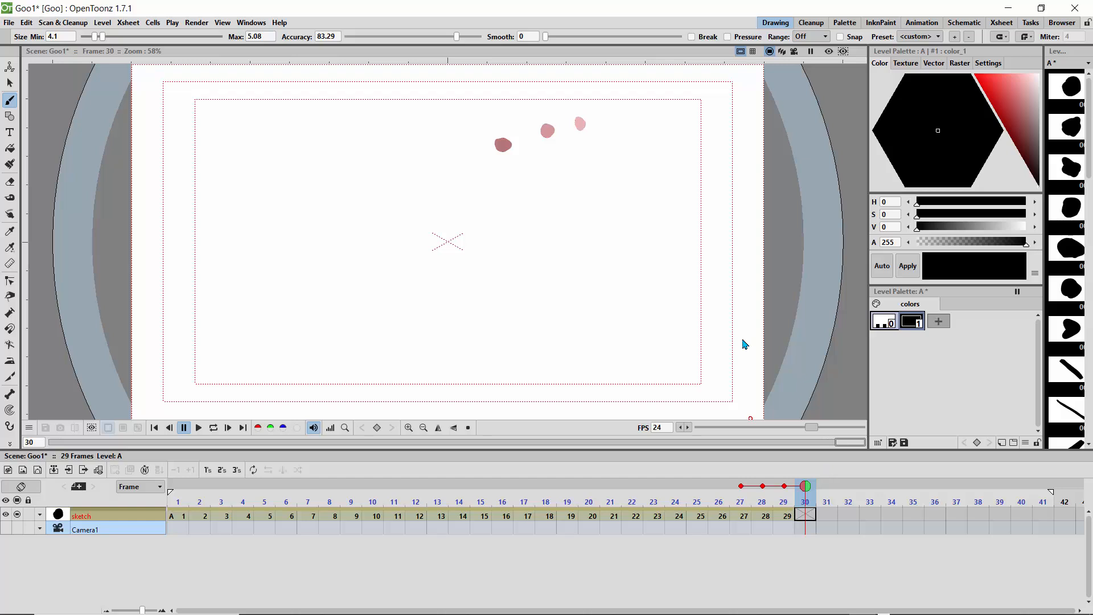
{"action": "left_click", "coordinate": [762, 486]}
{"action": "left_click", "coordinate": [741, 485]}
{"action": "mouse_move", "coordinate": [805, 487]}
{"action": "left_mouse_down"}
{"action": "mouse_move", "coordinate": [622, 490]}
{"action": "mouse_move", "coordinate": [805, 489]}
{"action": "left_mouse_up"}
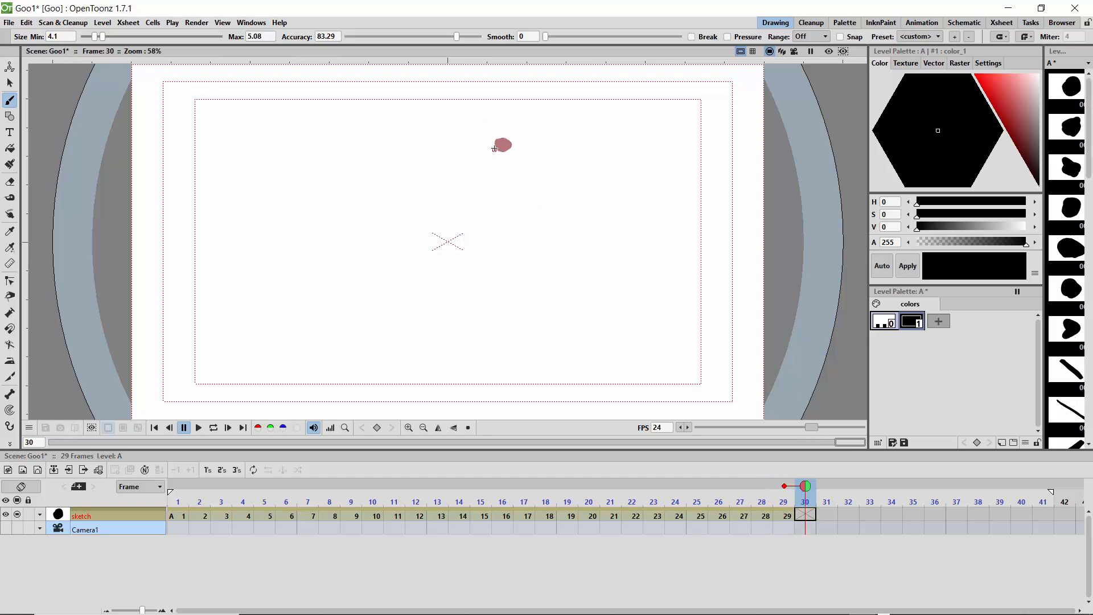
{"action": "left_click_drag", "start_coordinate": [494, 149], "coordinate": [499, 149]}
Step: Draw closely spaced dots on frames 31, 32 and 33, each shifted slightly left and down from the previous drawing
{"action": "left_click_drag", "start_coordinate": [805, 489], "coordinate": [826, 489]}
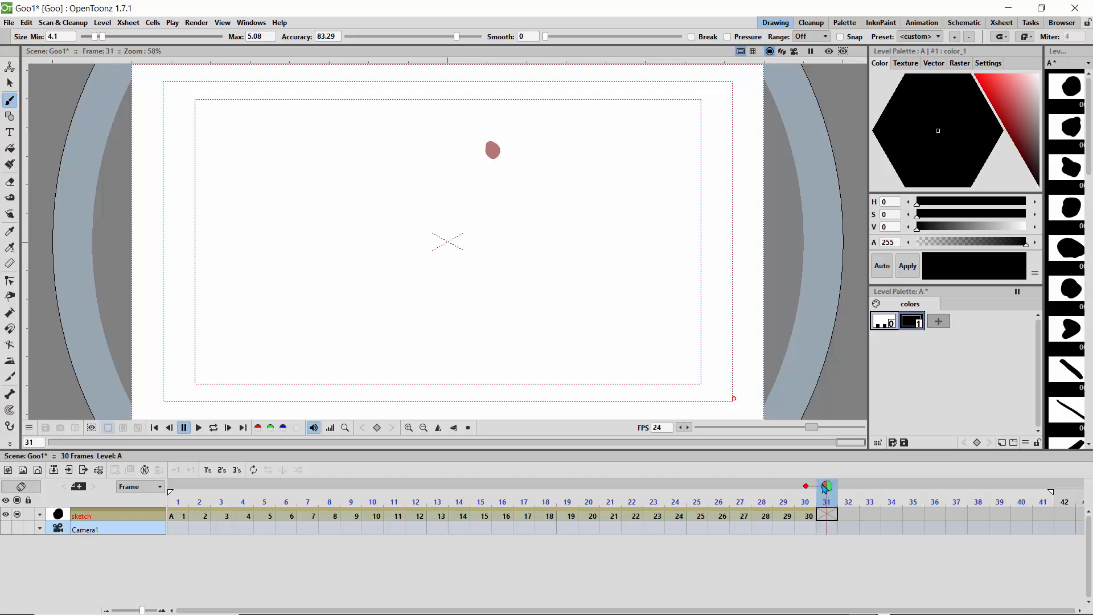
{"action": "left_click_drag", "start_coordinate": [485, 152], "coordinate": [482, 151]}
{"action": "key", "text": "."}
{"action": "left_click_drag", "start_coordinate": [469, 159], "coordinate": [473, 161]}
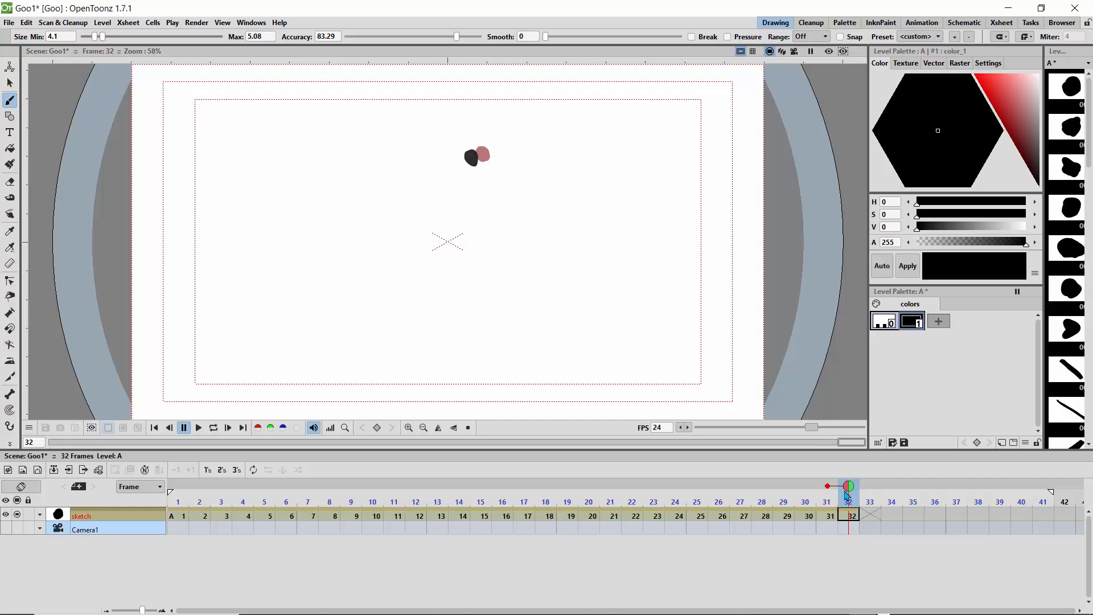
{"action": "key", "text": "."}
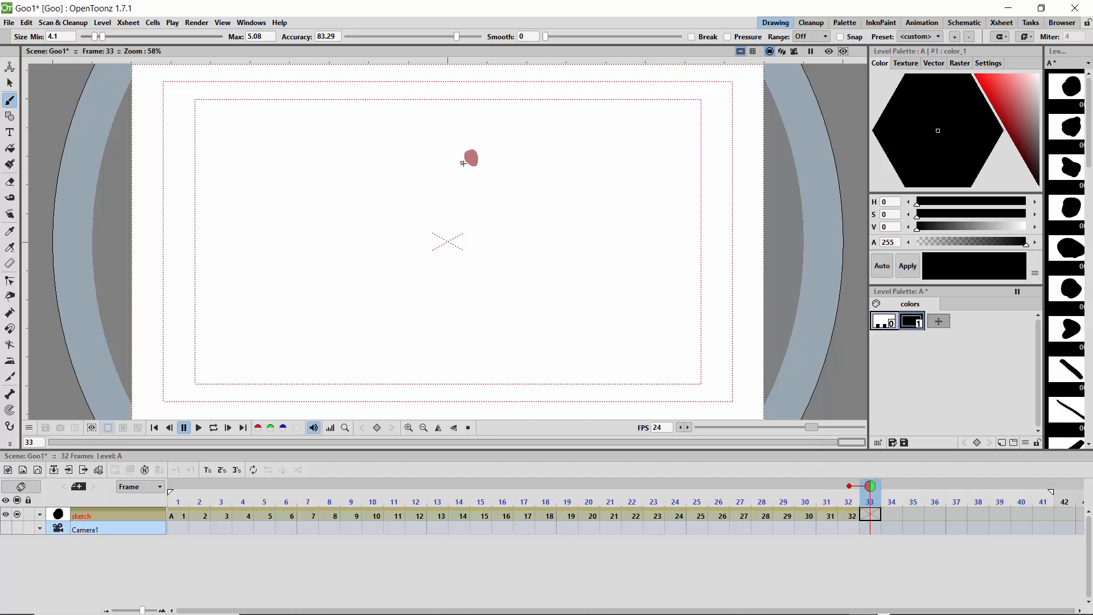
{"action": "left_click_drag", "start_coordinate": [463, 163], "coordinate": [461, 162]}
Step: Set the end of the playback range to frame 33 and loop the animation to review it
{"action": "left_click_drag", "start_coordinate": [1051, 492], "coordinate": [567, 501]}
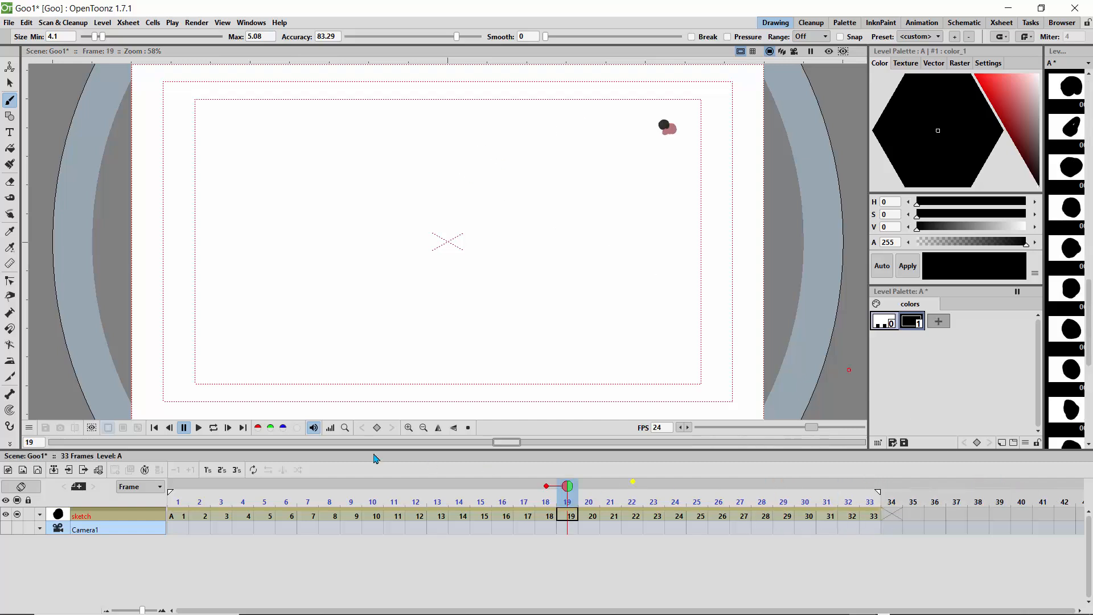
{"action": "left_click", "coordinate": [213, 428]}
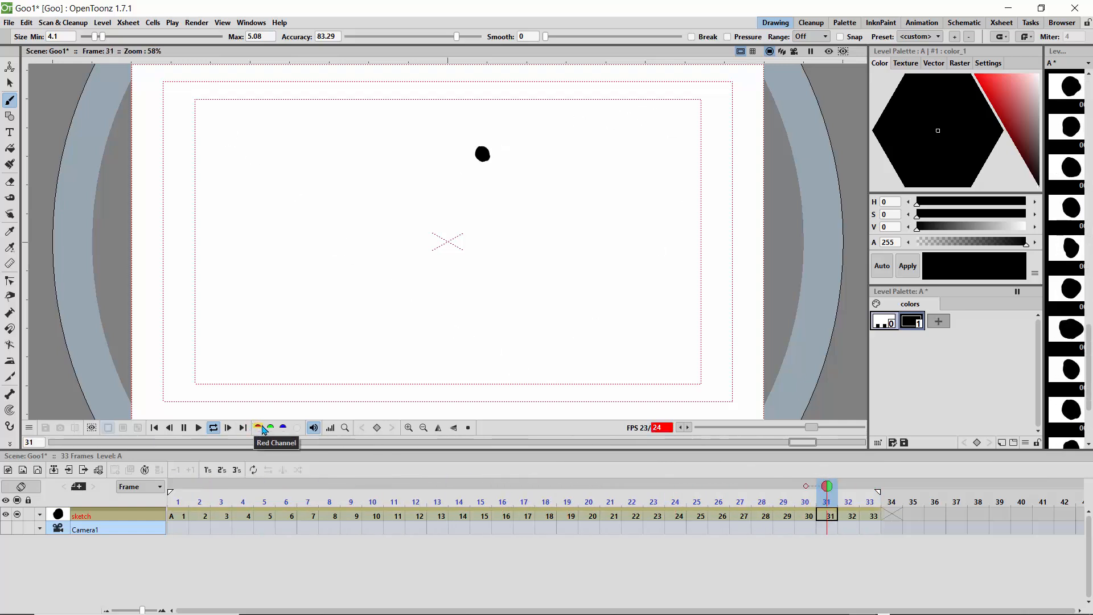
{"action": "left_click", "coordinate": [227, 424]}
Step: Return to frame 1 and save the scene with its sketch level
{"action": "left_click_drag", "start_coordinate": [371, 486], "coordinate": [178, 486]}
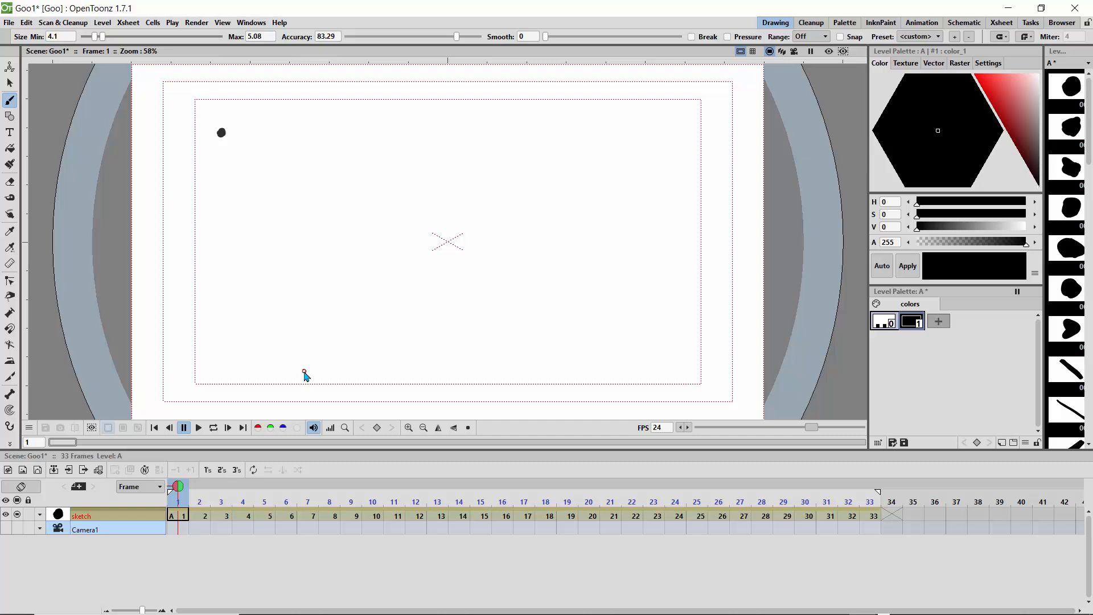
{"action": "key", "text": "ctrl+s"}
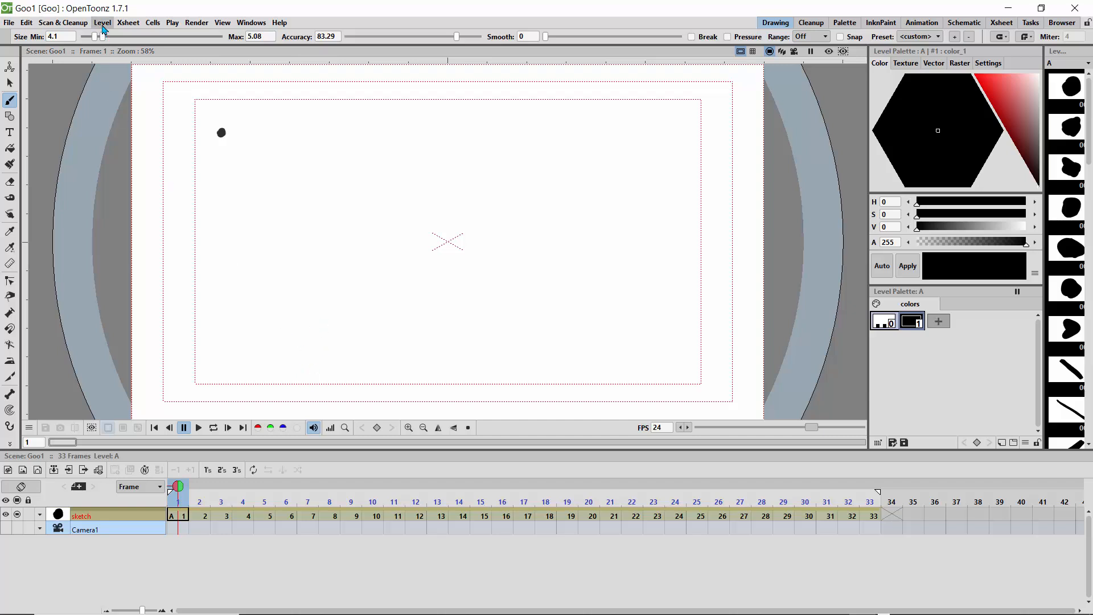
Step: Create a new Toonz vector level named B above the sketch column and rename its column goo
{"action": "left_click", "coordinate": [37, 474]}
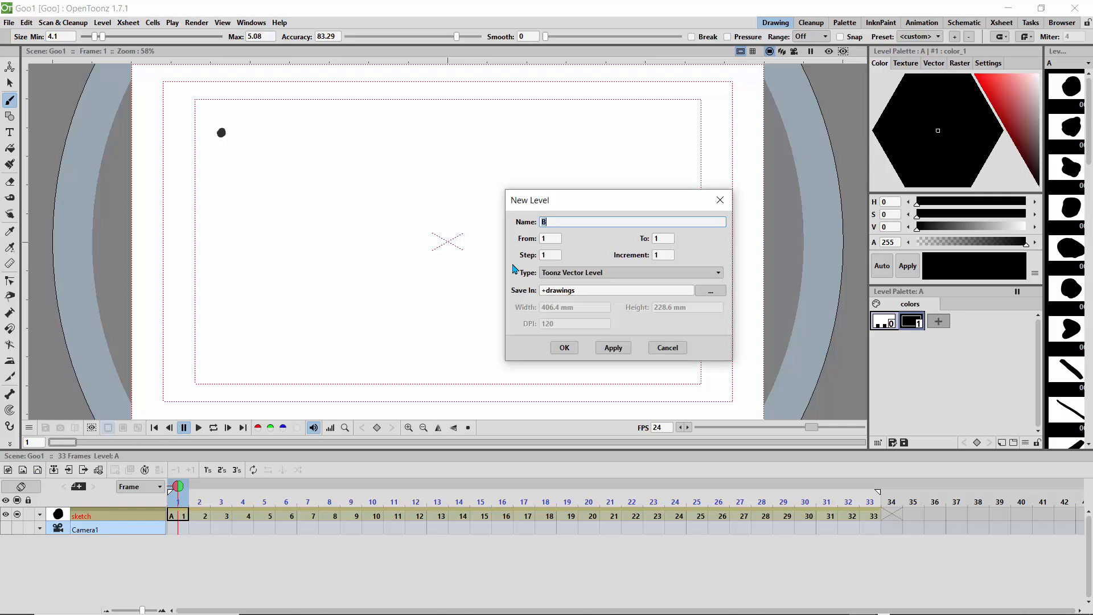
{"action": "left_click", "coordinate": [564, 347]}
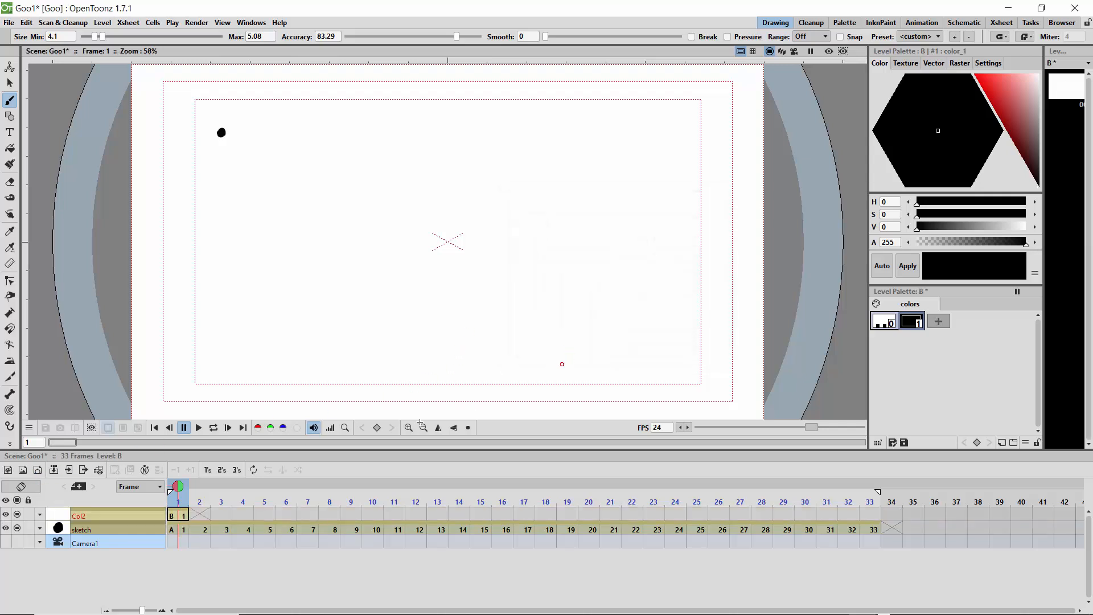
{"action": "double_click", "coordinate": [81, 515]}
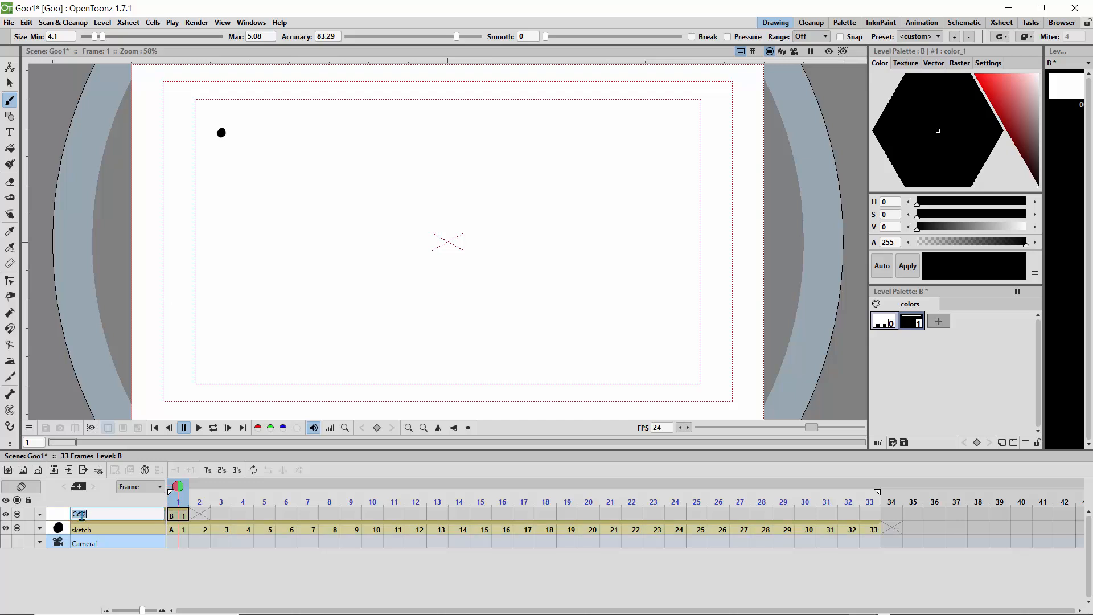
{"action": "type", "text": "goo"}
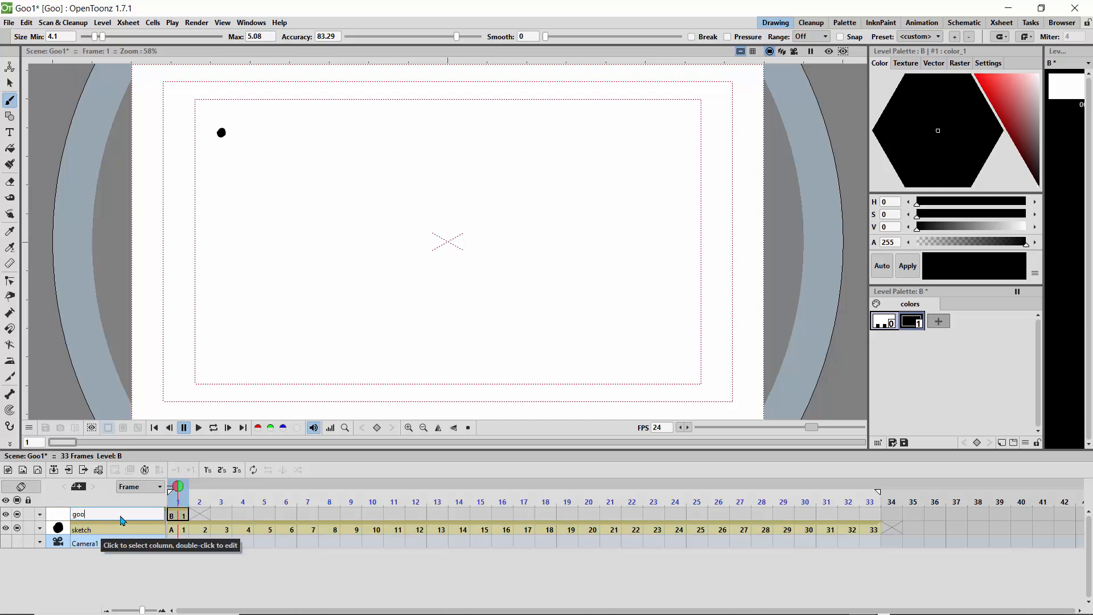
{"action": "key", "text": "Return"}
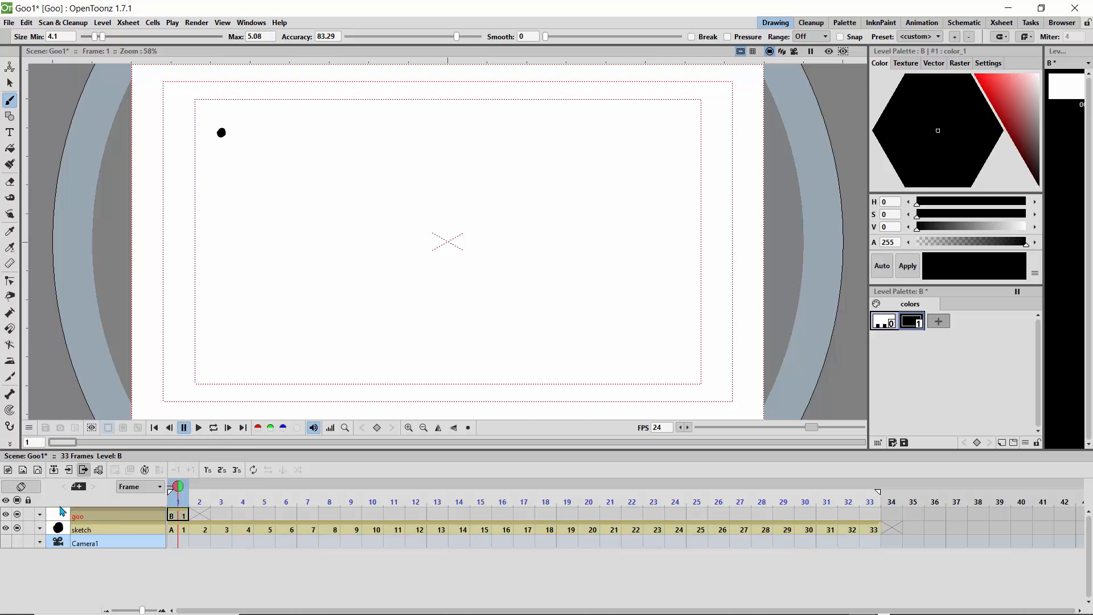
Step: Lower the sketch column's opacity well below 55% so its dot serves as a light grey guide, and select the goo column
{"action": "left_click", "coordinate": [41, 532]}
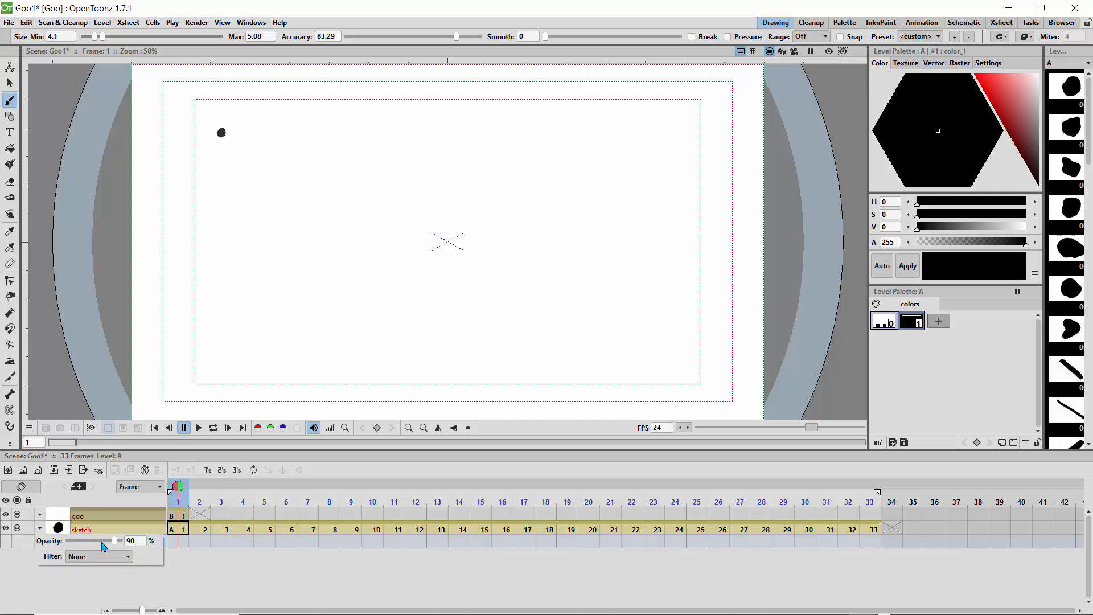
{"action": "left_click_drag", "start_coordinate": [103, 546], "coordinate": [96, 547]}
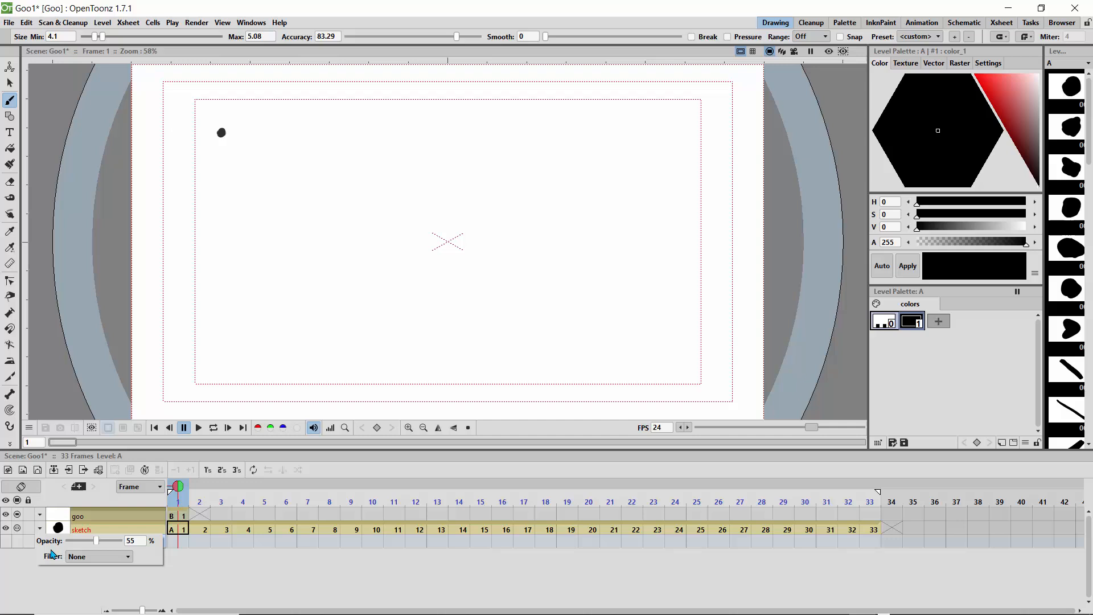
{"action": "left_click", "coordinate": [16, 587]}
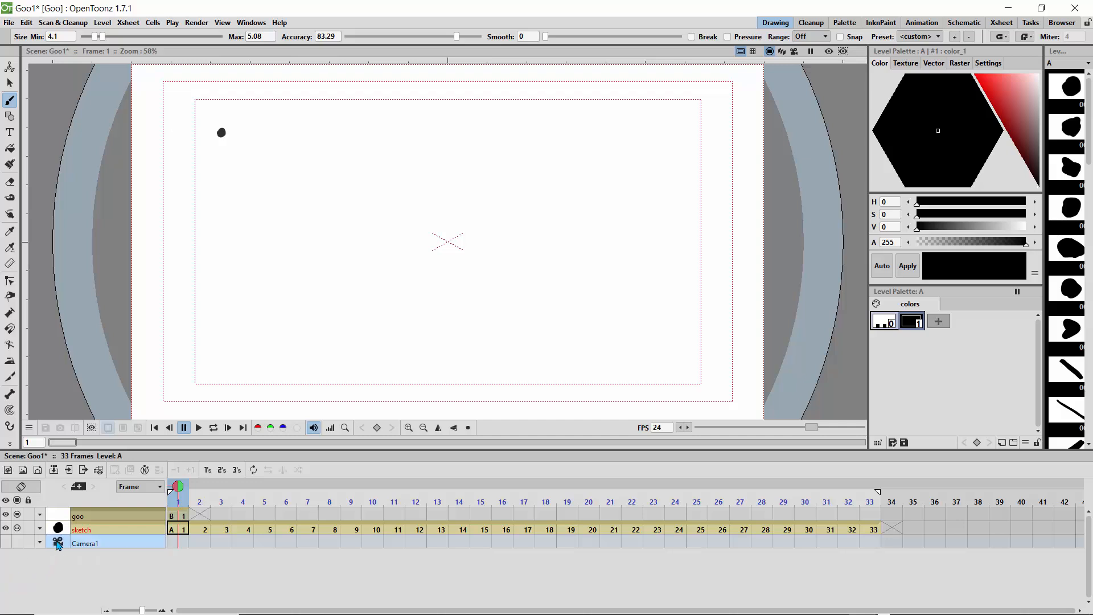
{"action": "left_click", "coordinate": [40, 529]}
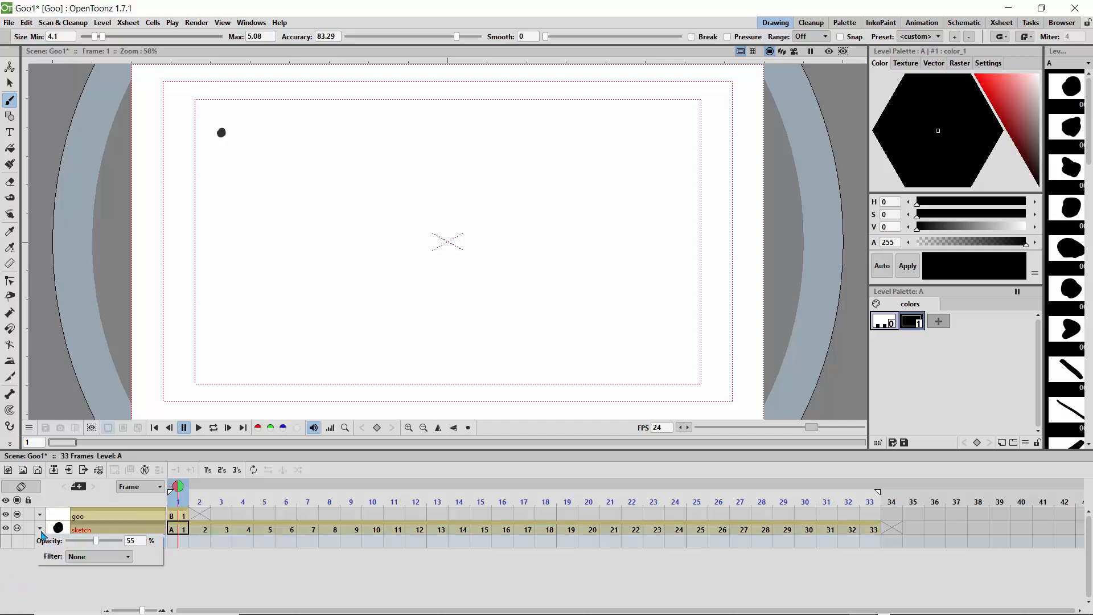
{"action": "left_click", "coordinate": [80, 542]}
{"action": "left_click", "coordinate": [76, 541]}
{"action": "left_click", "coordinate": [74, 542]}
{"action": "left_click", "coordinate": [197, 584]}
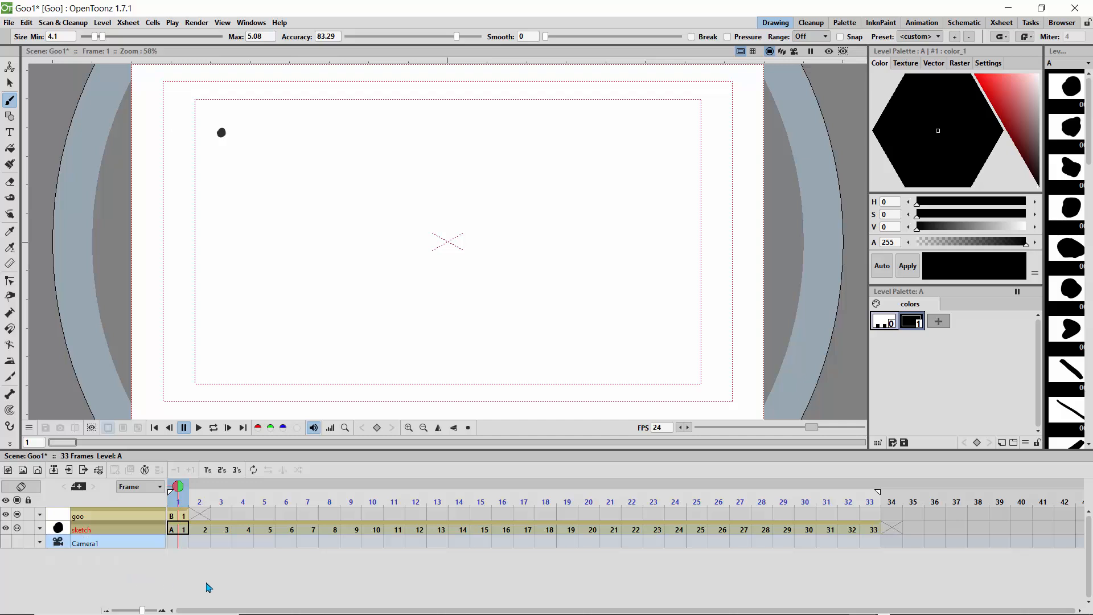
{"action": "left_click", "coordinate": [176, 531]}
{"action": "left_click", "coordinate": [58, 517]}
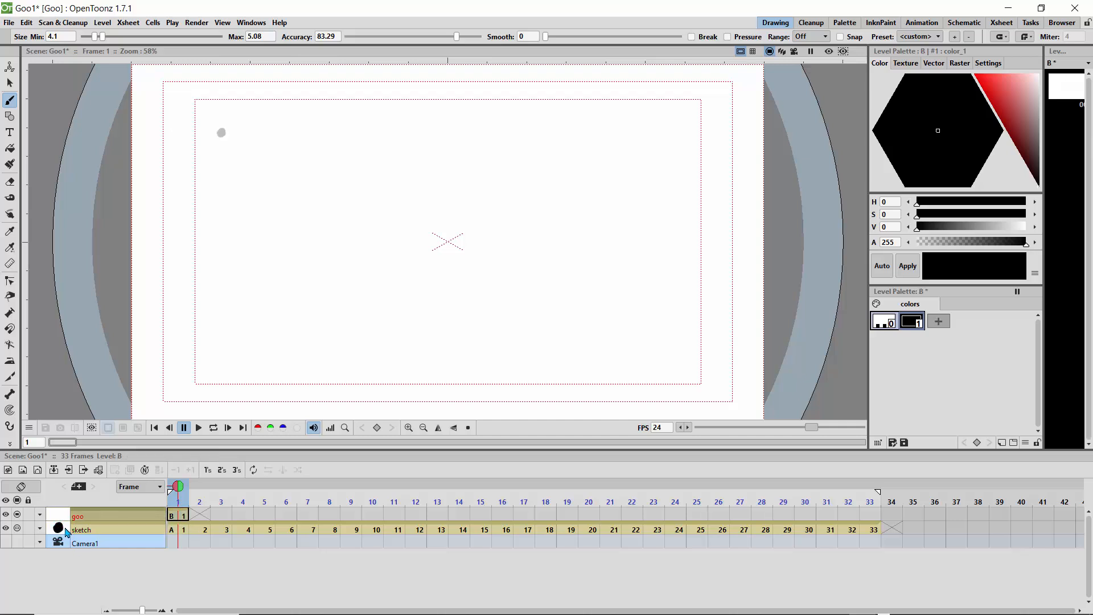
Step: Lock the sketch column and make the goo column active for drawing
{"action": "left_click", "coordinate": [66, 532]}
{"action": "left_click", "coordinate": [61, 520]}
{"action": "left_click", "coordinate": [29, 528]}
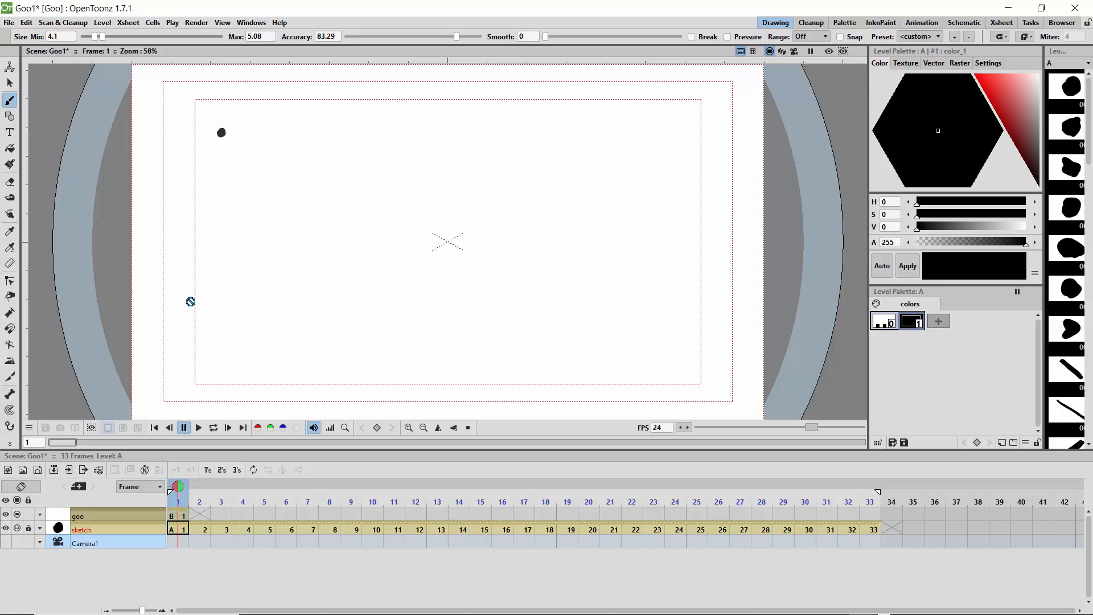
{"action": "left_click", "coordinate": [67, 518]}
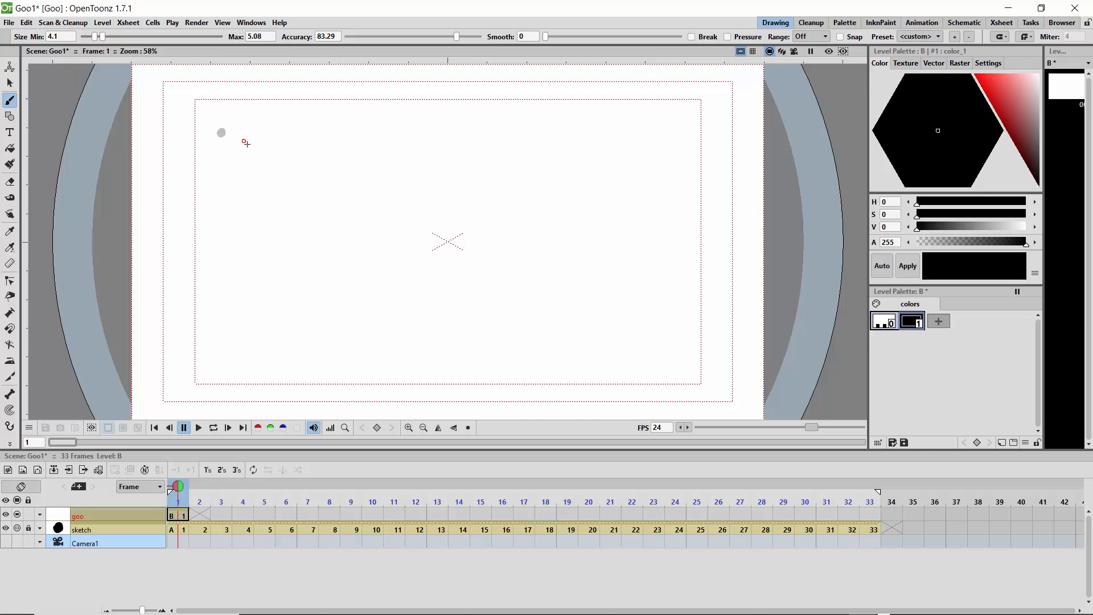
Step: Turn on pressure sensitivity for the Brush tool, keeping its range option off
{"action": "left_click", "coordinate": [727, 37]}
{"action": "left_click", "coordinate": [816, 39]}
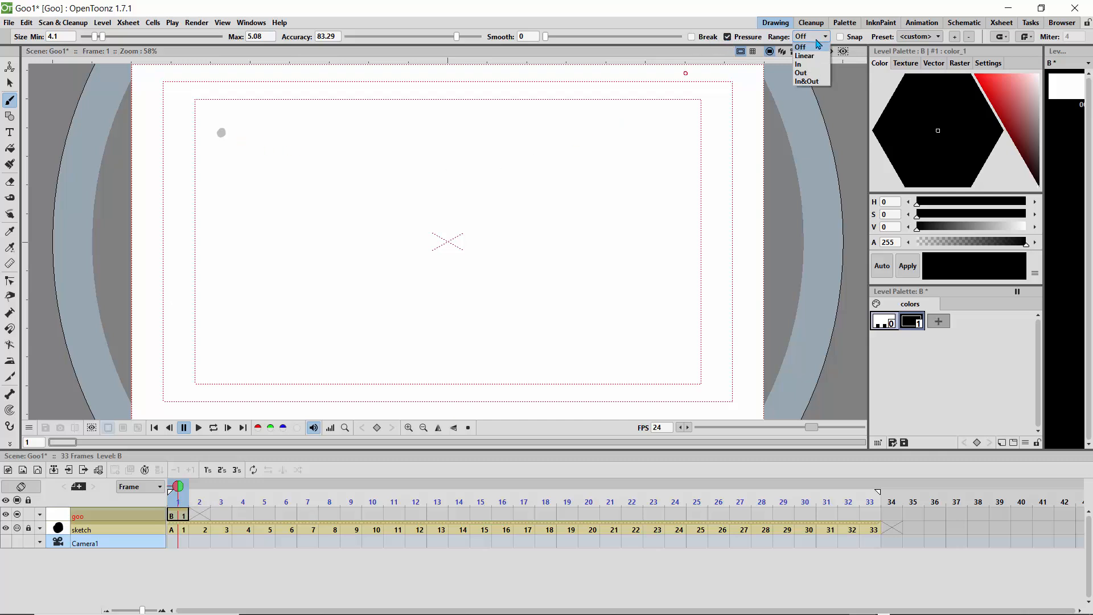
{"action": "left_click", "coordinate": [817, 42]}
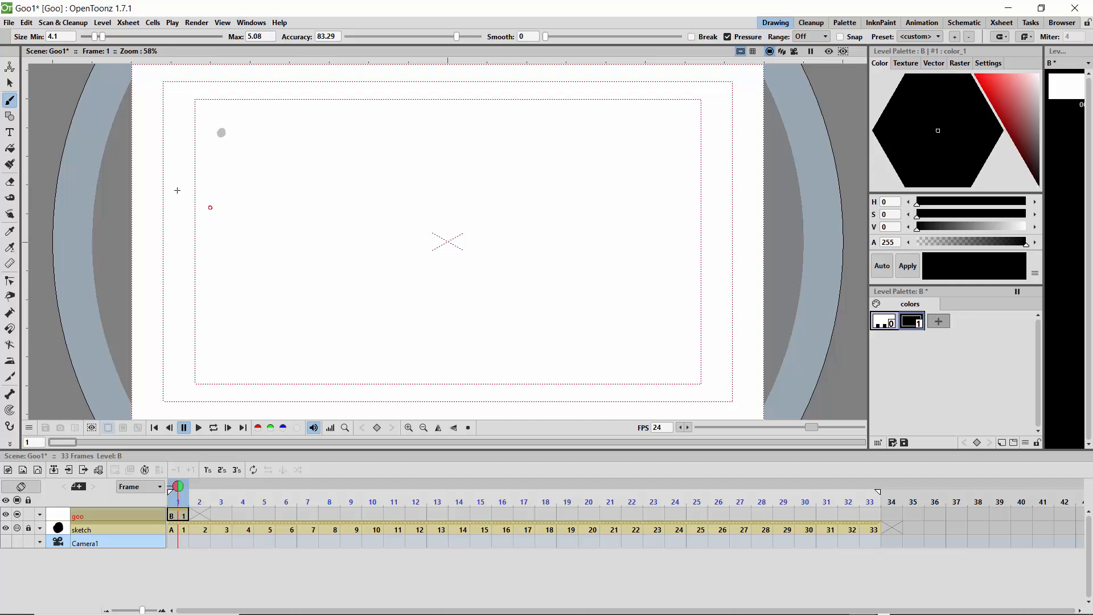
Step: Undo a trial outline, reduce the brush's minimum size to 1.97, and draw a bean-shaped goo outline around the dot on frame 1
{"action": "mouse_move", "coordinate": [176, 160]}
{"action": "left_mouse_down"}
{"action": "mouse_move", "coordinate": [213, 120]}
{"action": "mouse_move", "coordinate": [236, 119]}
{"action": "mouse_move", "coordinate": [242, 146]}
{"action": "mouse_move", "coordinate": [196, 177]}
{"action": "mouse_move", "coordinate": [174, 171]}
{"action": "mouse_move", "coordinate": [188, 154]}
{"action": "left_mouse_up"}
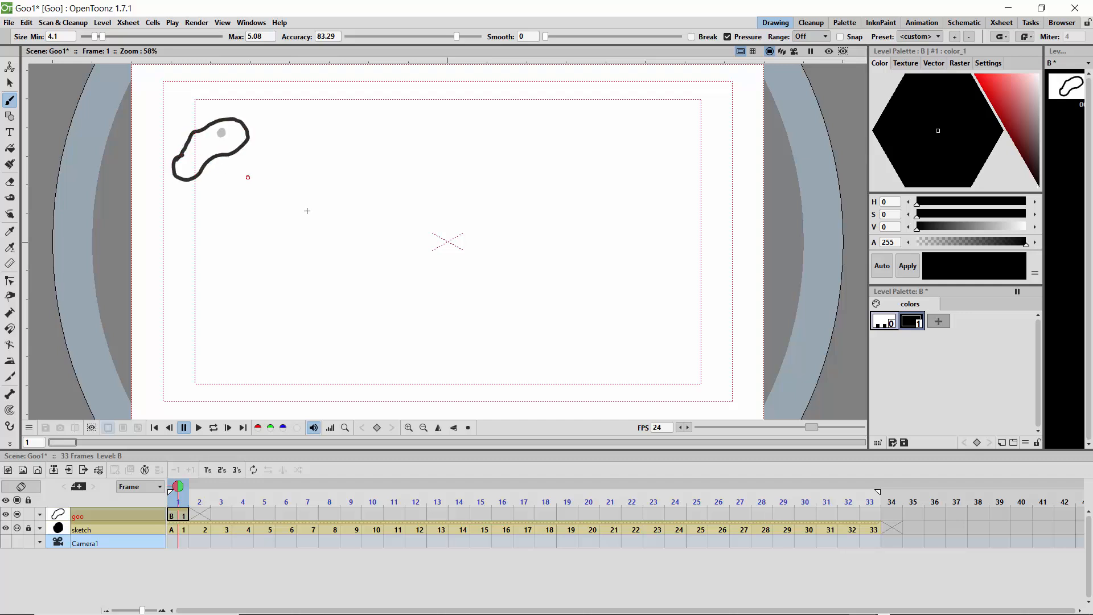
{"action": "key", "text": "ctrl+z"}
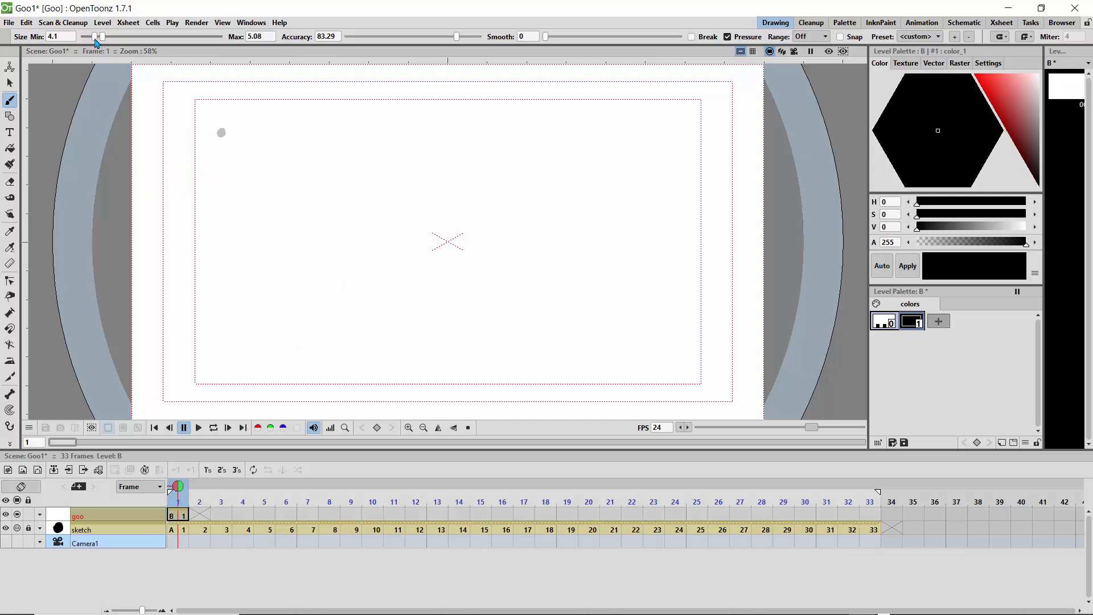
{"action": "left_click_drag", "start_coordinate": [94, 41], "coordinate": [87, 37]}
{"action": "mouse_move", "coordinate": [172, 147]}
{"action": "left_mouse_down"}
{"action": "mouse_move", "coordinate": [214, 115]}
{"action": "mouse_move", "coordinate": [237, 114]}
{"action": "mouse_move", "coordinate": [256, 132]}
{"action": "mouse_move", "coordinate": [251, 155]}
{"action": "mouse_move", "coordinate": [204, 153]}
{"action": "mouse_move", "coordinate": [173, 146]}
{"action": "left_mouse_up"}
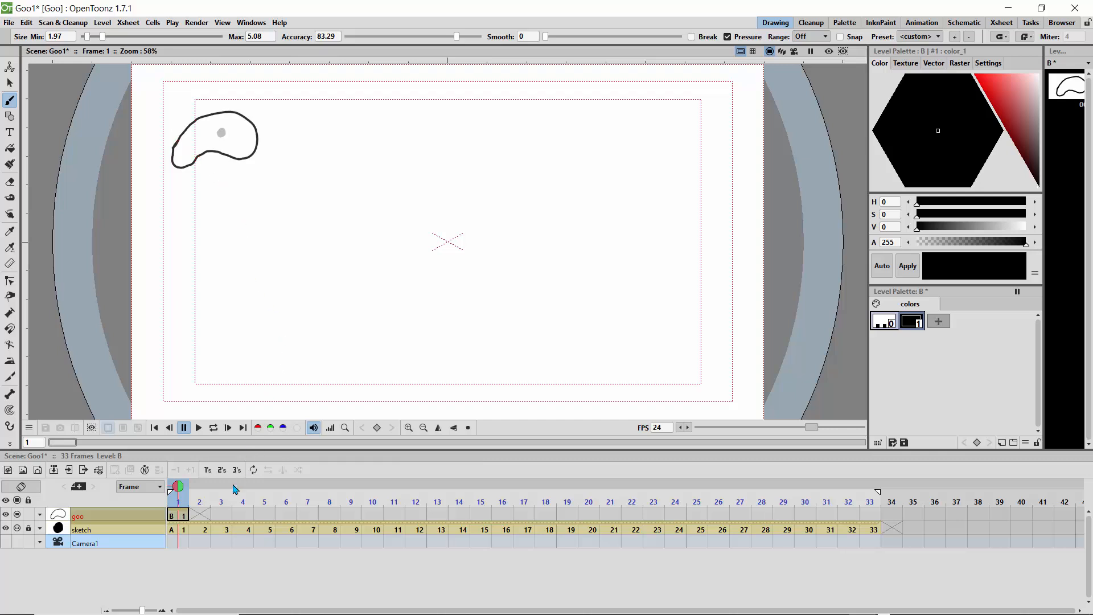
Step: Draw bean-shaped goo outlines on frames 2 and 3, closely following the previous drawing and enclosing each sketched dot
{"action": "key", "text": "Right"}
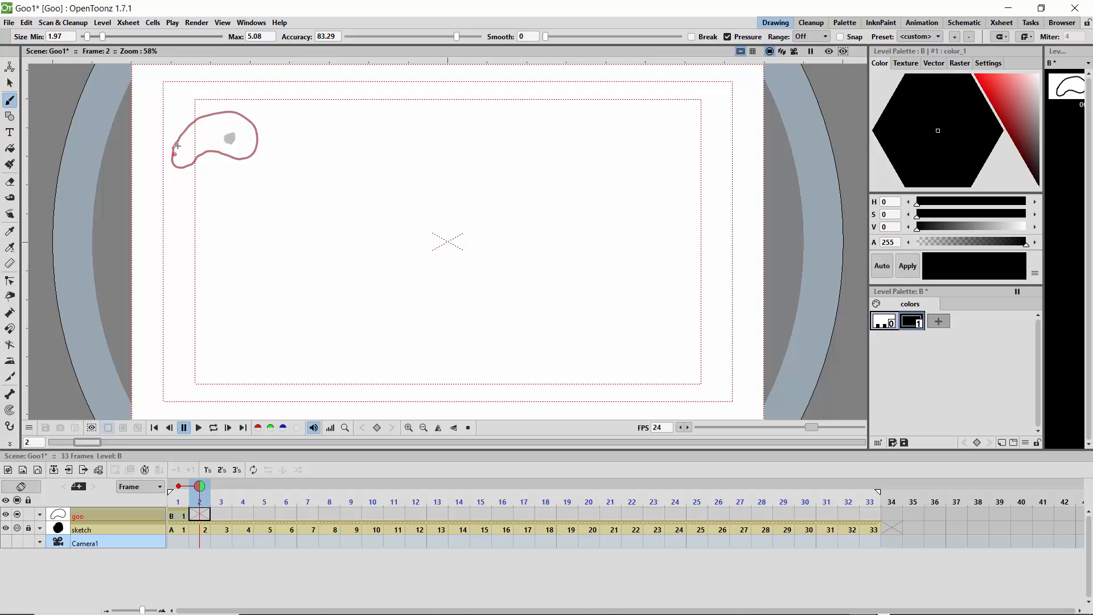
{"action": "mouse_move", "coordinate": [175, 149]}
{"action": "left_mouse_down"}
{"action": "mouse_move", "coordinate": [196, 124]}
{"action": "mouse_move", "coordinate": [230, 114]}
{"action": "mouse_move", "coordinate": [265, 130]}
{"action": "mouse_move", "coordinate": [248, 158]}
{"action": "mouse_move", "coordinate": [206, 152]}
{"action": "mouse_move", "coordinate": [187, 165]}
{"action": "mouse_move", "coordinate": [172, 160]}
{"action": "mouse_move", "coordinate": [180, 145]}
{"action": "left_mouse_up"}
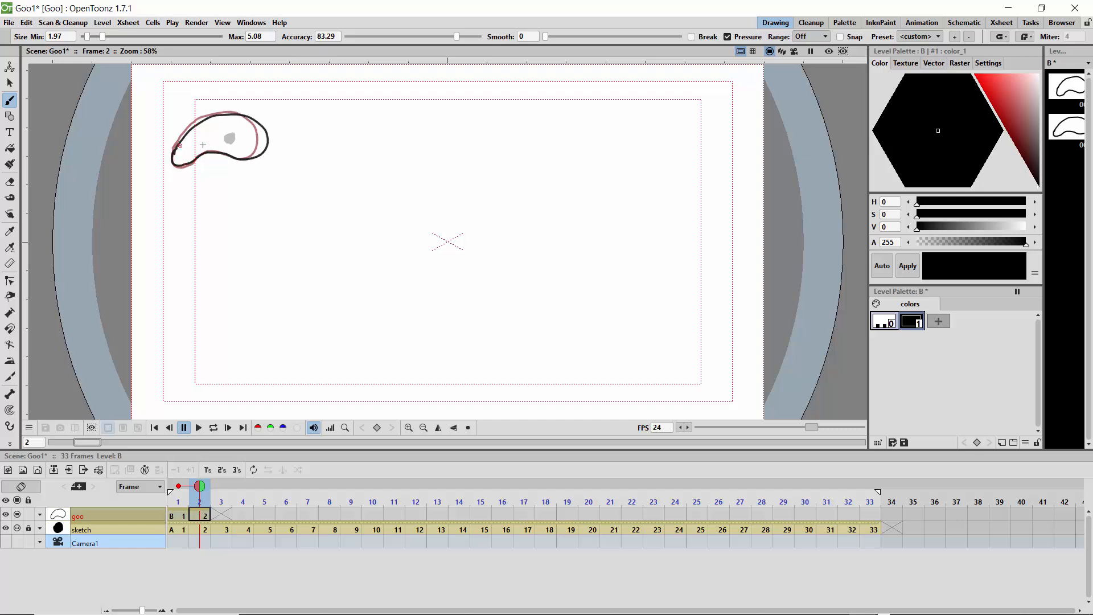
{"action": "key", "text": "period"}
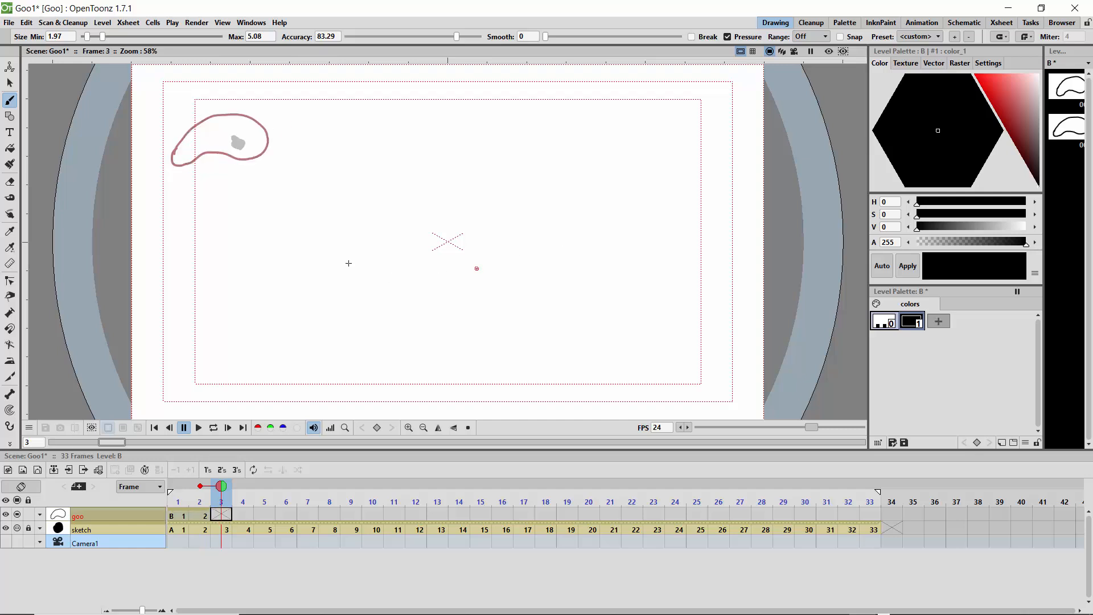
{"action": "mouse_move", "coordinate": [176, 154]}
{"action": "left_mouse_down"}
{"action": "mouse_move", "coordinate": [236, 122]}
{"action": "mouse_move", "coordinate": [263, 136]}
{"action": "mouse_move", "coordinate": [252, 157]}
{"action": "mouse_move", "coordinate": [184, 167]}
{"action": "mouse_move", "coordinate": [177, 149]}
{"action": "left_mouse_up"}
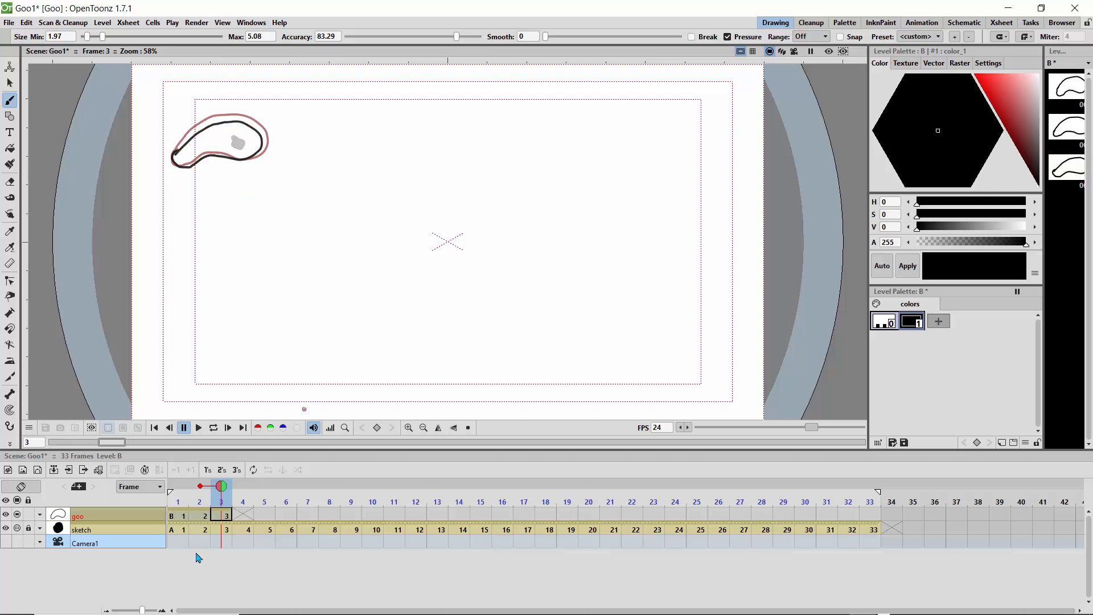
Step: Extend the onion skin to two previous frames and draw the frame 4 outline shifted right and down around the dot
{"action": "left_click", "coordinate": [178, 486]}
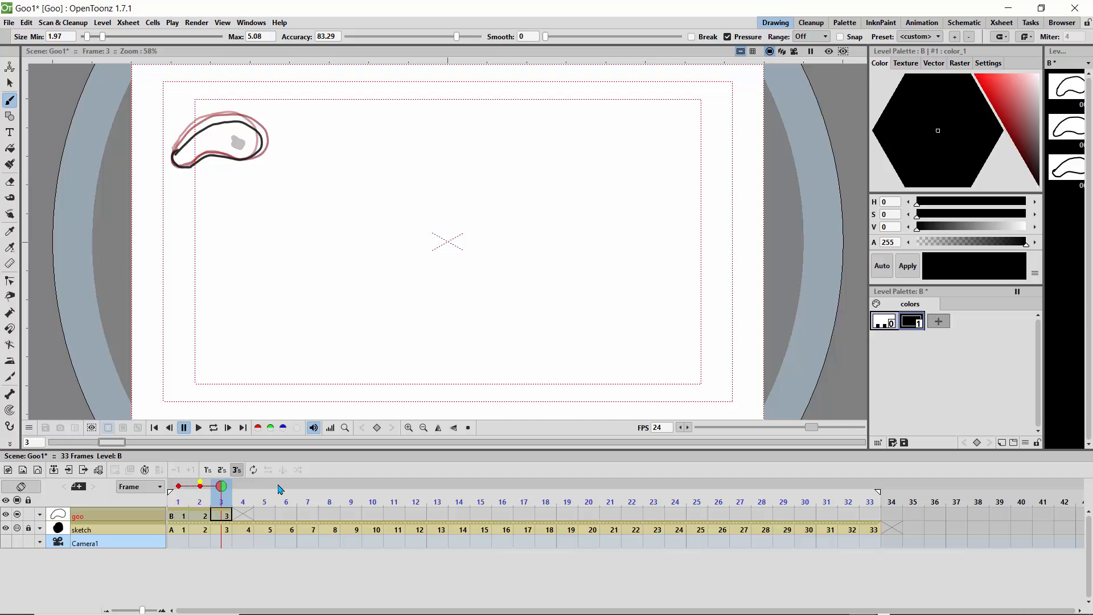
{"action": "left_click", "coordinate": [453, 443]}
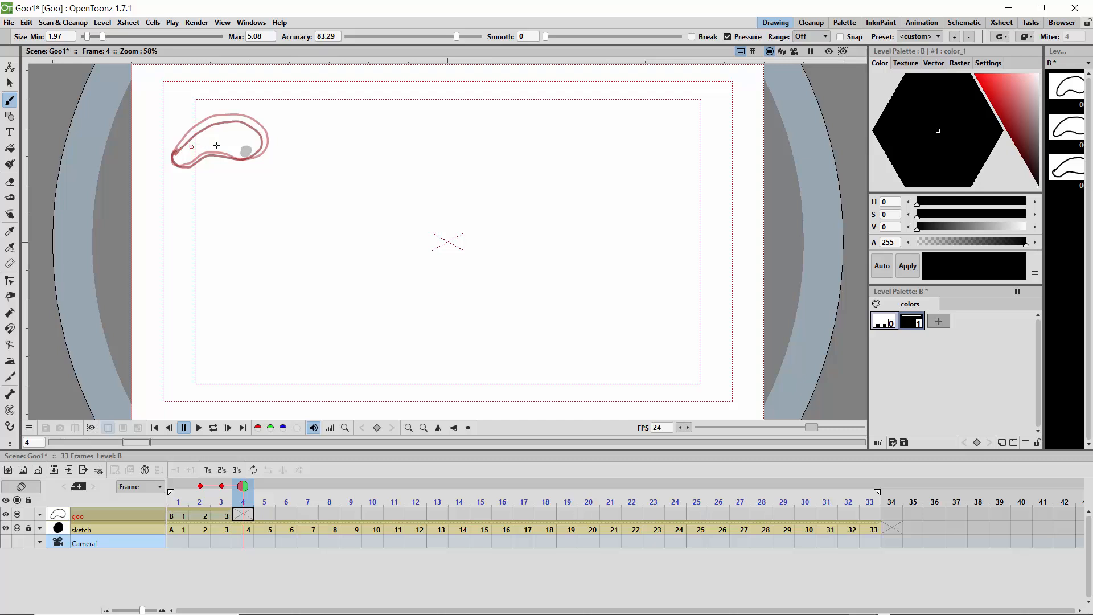
{"action": "mouse_move", "coordinate": [229, 125]}
{"action": "left_mouse_down"}
{"action": "mouse_move", "coordinate": [265, 132]}
{"action": "mouse_move", "coordinate": [298, 168]}
{"action": "mouse_move", "coordinate": [273, 180]}
{"action": "mouse_move", "coordinate": [221, 147]}
{"action": "mouse_move", "coordinate": [230, 124]}
{"action": "left_mouse_up"}
Step: Limit the onion skin to the previous frame and draw a longer closed outline on frame 5, stretched toward the lower right
{"action": "key", "text": "period"}
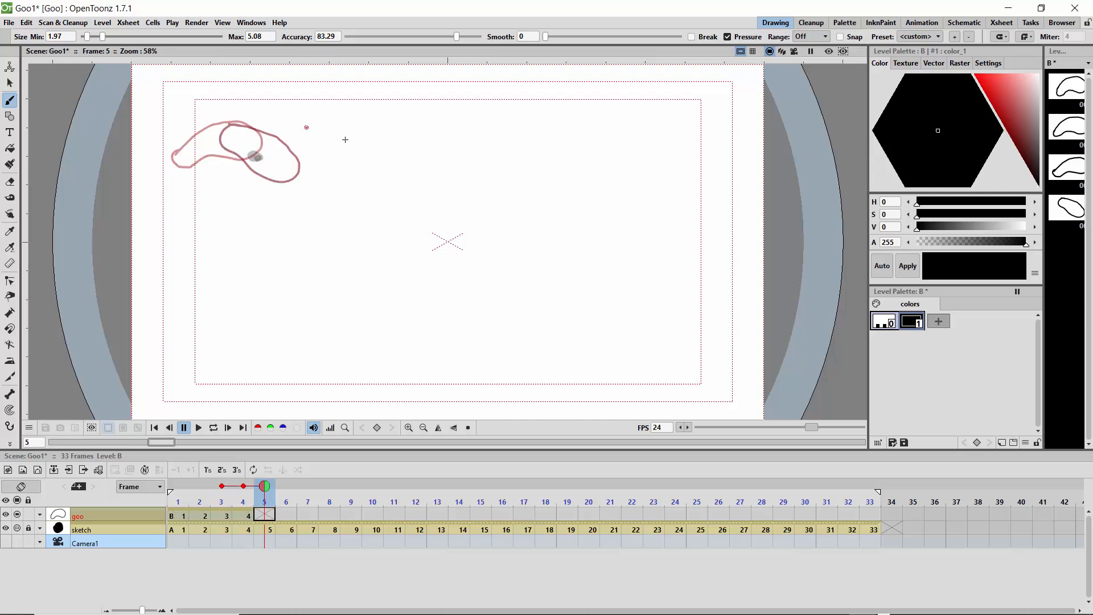
{"action": "left_click", "coordinate": [221, 482]}
{"action": "left_click", "coordinate": [221, 486]}
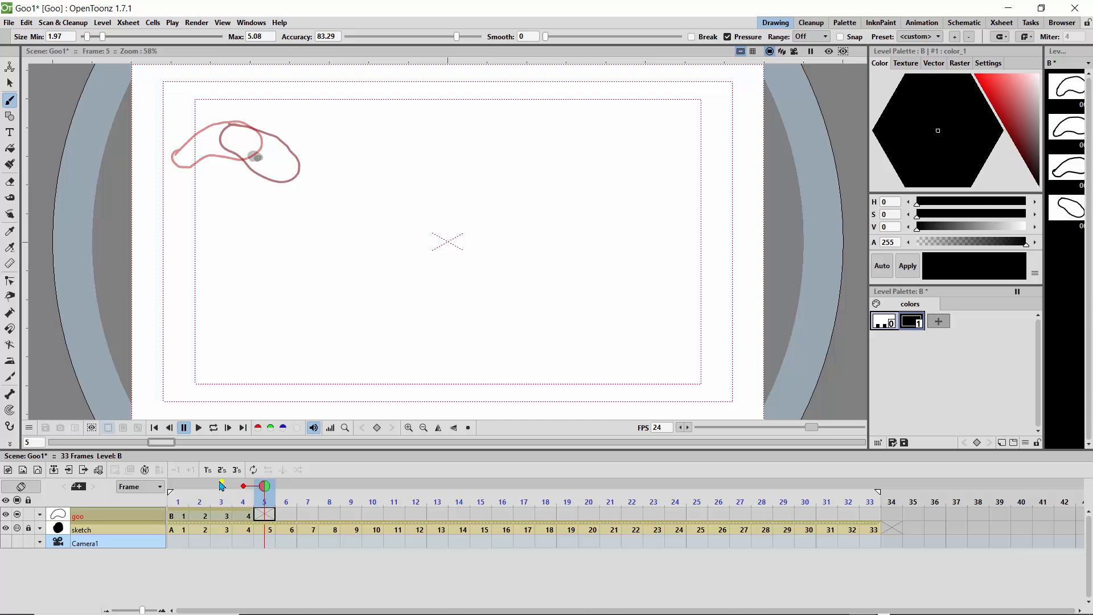
{"action": "left_click", "coordinate": [221, 482]}
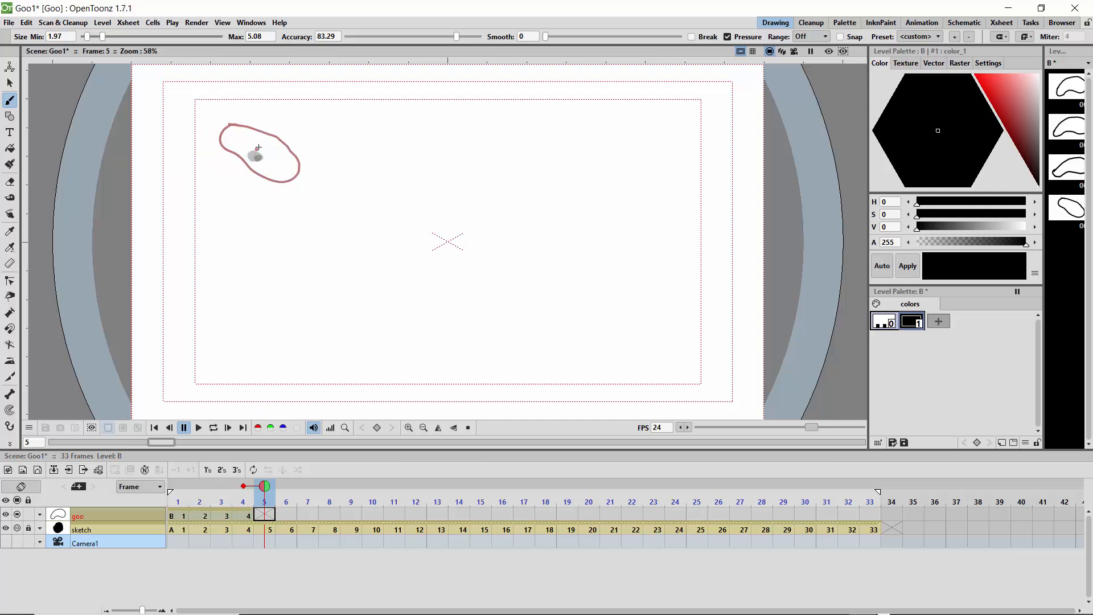
{"action": "mouse_move", "coordinate": [257, 148]}
{"action": "left_mouse_down"}
{"action": "mouse_move", "coordinate": [297, 168]}
{"action": "mouse_move", "coordinate": [326, 213]}
{"action": "left_mouse_up"}
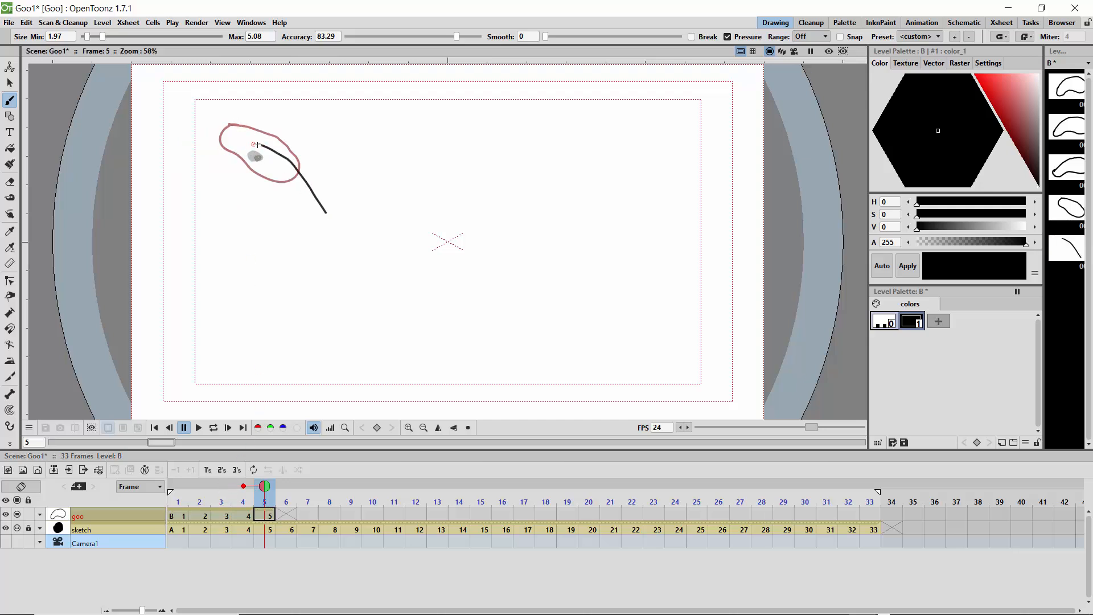
{"action": "mouse_move", "coordinate": [257, 144]}
{"action": "left_mouse_down"}
{"action": "mouse_move", "coordinate": [242, 172]}
{"action": "mouse_move", "coordinate": [316, 221]}
{"action": "mouse_move", "coordinate": [323, 209]}
{"action": "left_mouse_up"}
Step: Draw a slanted oblong goo outline on frame 6 around the sketched dot, shifted right and down from the previous drawing
{"action": "key", "text": "period"}
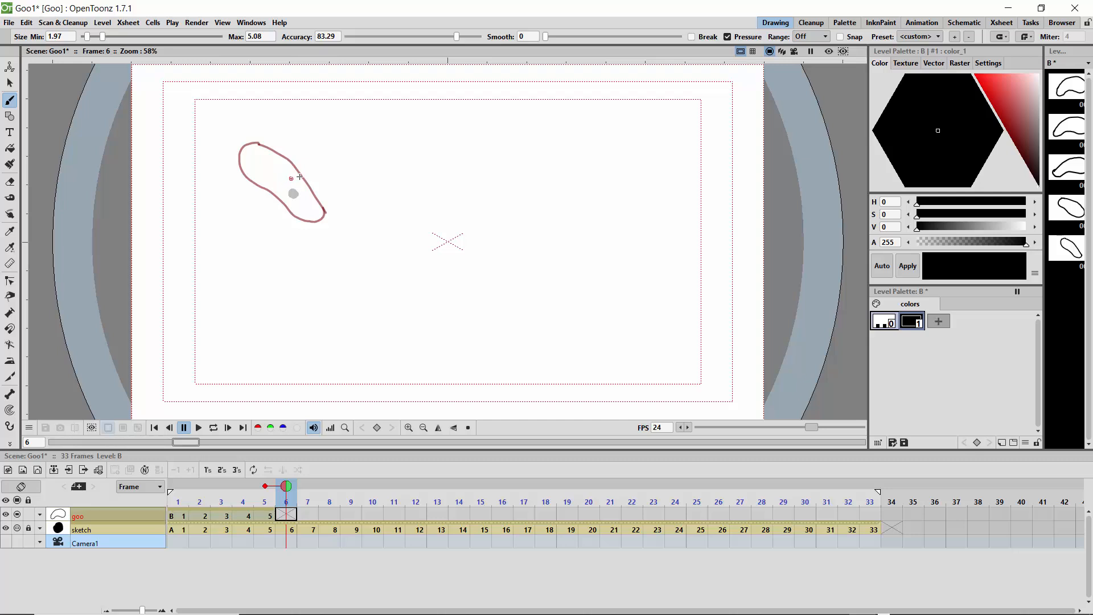
{"action": "mouse_move", "coordinate": [302, 175]}
{"action": "left_mouse_down"}
{"action": "mouse_move", "coordinate": [280, 169]}
{"action": "mouse_move", "coordinate": [266, 187]}
{"action": "mouse_move", "coordinate": [320, 238]}
{"action": "left_mouse_up"}
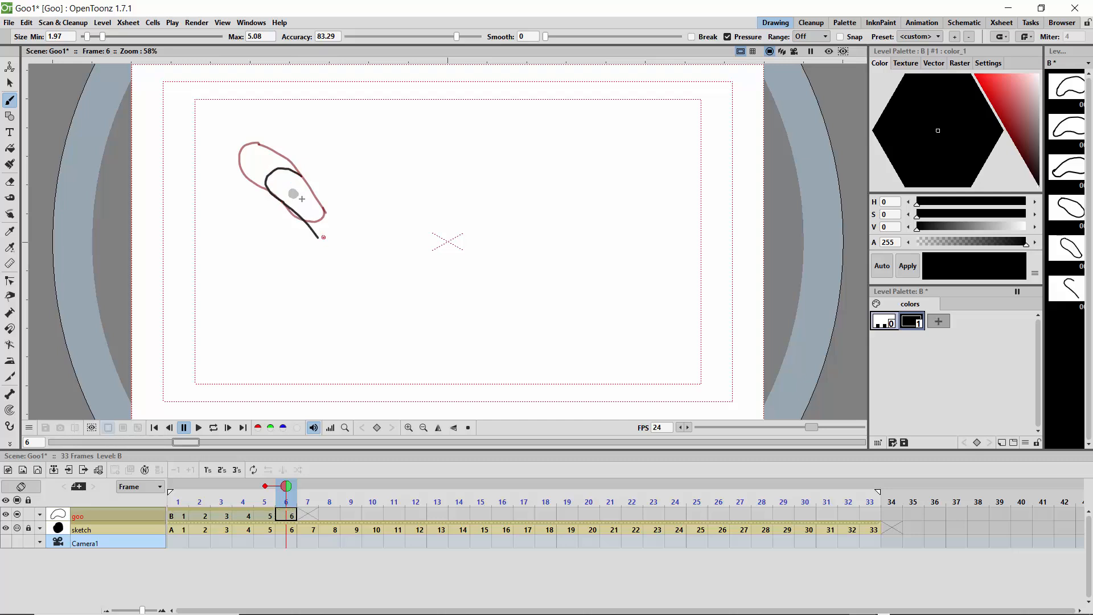
{"action": "mouse_move", "coordinate": [297, 174]}
{"action": "left_mouse_down"}
{"action": "mouse_move", "coordinate": [329, 201]}
{"action": "mouse_move", "coordinate": [340, 238]}
{"action": "mouse_move", "coordinate": [313, 229]}
{"action": "left_mouse_up"}
Step: Draw narrow, elongated goo outlines on frames 7 and 8, stretching diagonally down toward the sketched streak
{"action": "mouse_move", "coordinate": [287, 490]}
{"action": "left_mouse_down"}
{"action": "mouse_move", "coordinate": [204, 489]}
{"action": "mouse_move", "coordinate": [394, 489]}
{"action": "mouse_move", "coordinate": [221, 494]}
{"action": "mouse_move", "coordinate": [308, 506]}
{"action": "left_mouse_up"}
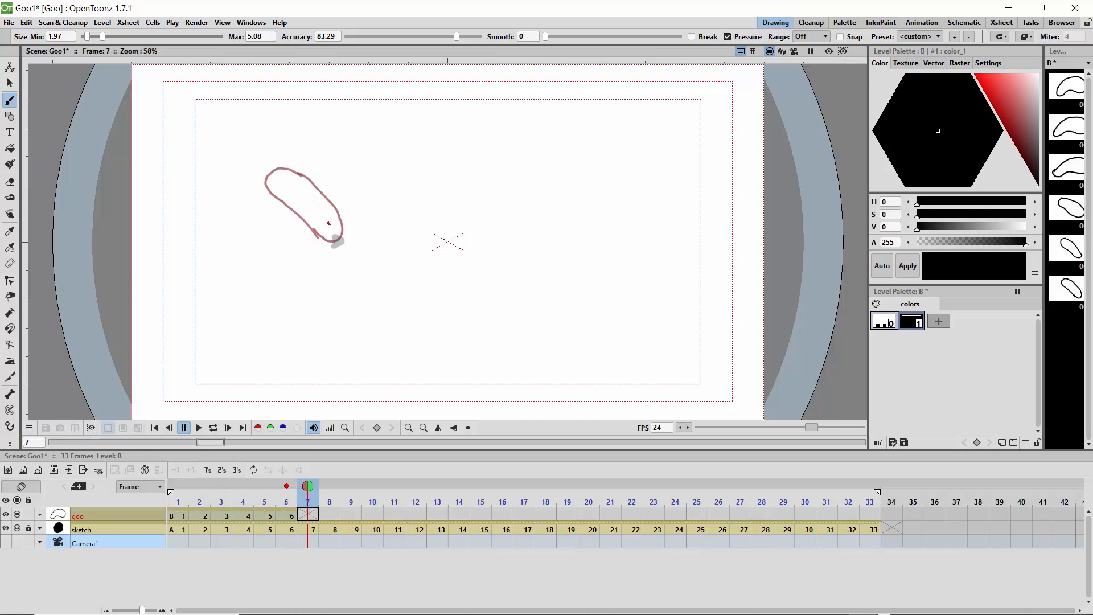
{"action": "mouse_move", "coordinate": [344, 220]}
{"action": "left_mouse_down"}
{"action": "mouse_move", "coordinate": [366, 254]}
{"action": "mouse_move", "coordinate": [349, 280]}
{"action": "mouse_move", "coordinate": [309, 222]}
{"action": "mouse_move", "coordinate": [316, 195]}
{"action": "mouse_move", "coordinate": [345, 223]}
{"action": "left_mouse_up"}
{"action": "key", "text": "period"}
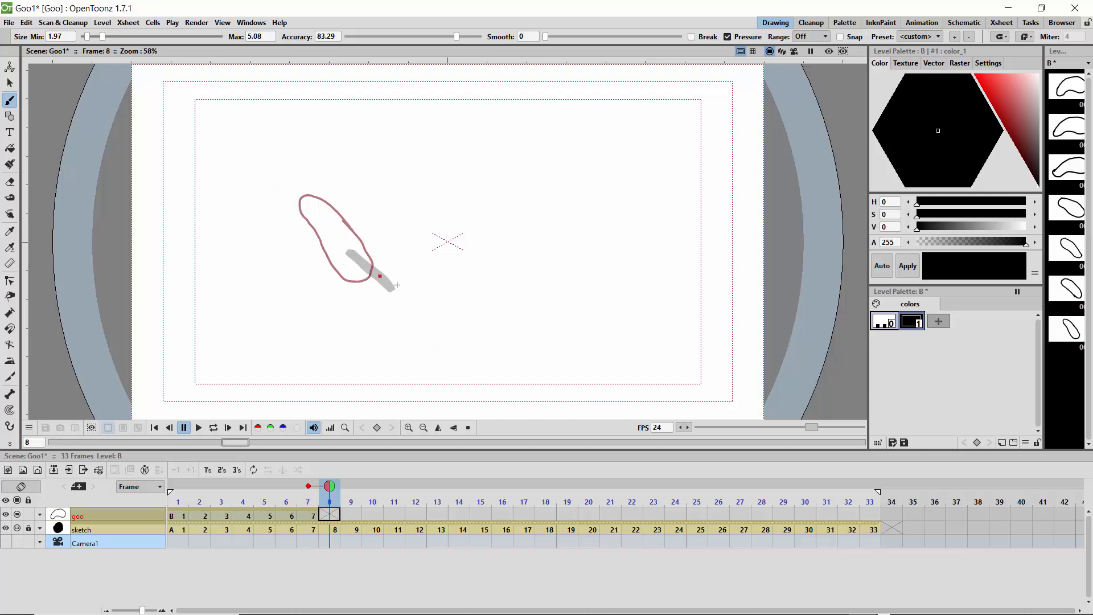
{"action": "mouse_move", "coordinate": [398, 296]}
{"action": "left_mouse_down"}
{"action": "mouse_move", "coordinate": [358, 244]}
{"action": "mouse_move", "coordinate": [321, 219]}
{"action": "mouse_move", "coordinate": [317, 240]}
{"action": "mouse_move", "coordinate": [356, 279]}
{"action": "mouse_move", "coordinate": [385, 302]}
{"action": "mouse_move", "coordinate": [401, 295]}
{"action": "left_mouse_up"}
Step: On frame 9, outline the sketched streak as a long blob, save, add a small detached droplet at its upper-left end, and advance to frame 10
{"action": "key", "text": "period"}
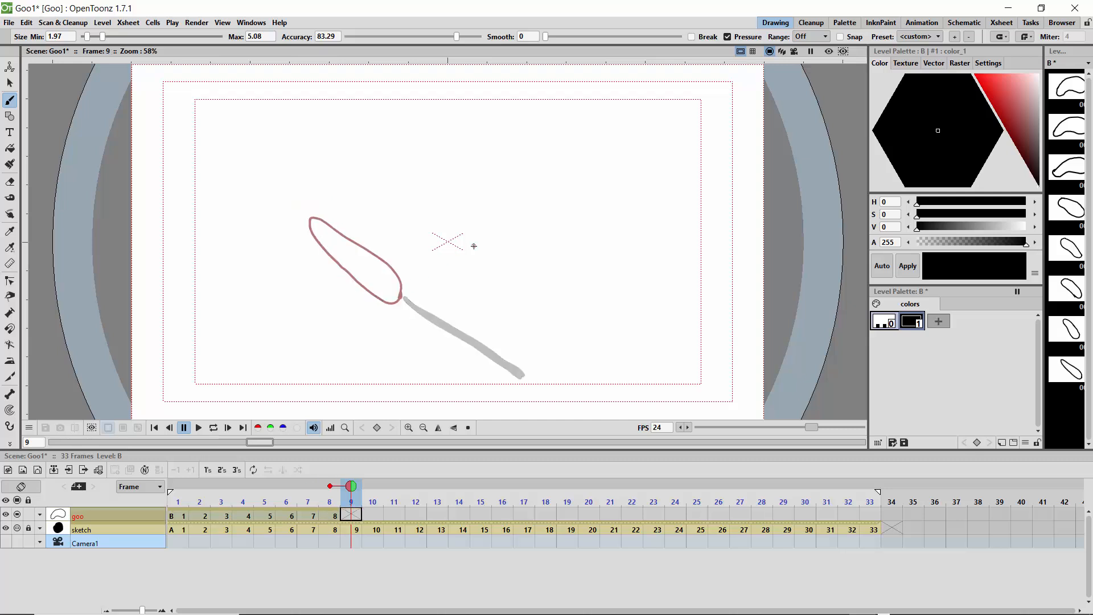
{"action": "mouse_move", "coordinate": [518, 373]}
{"action": "left_mouse_down"}
{"action": "mouse_move", "coordinate": [508, 390]}
{"action": "mouse_move", "coordinate": [535, 375]}
{"action": "mouse_move", "coordinate": [506, 341]}
{"action": "mouse_move", "coordinate": [389, 292]}
{"action": "mouse_move", "coordinate": [484, 377]}
{"action": "mouse_move", "coordinate": [508, 392]}
{"action": "mouse_move", "coordinate": [518, 382]}
{"action": "left_mouse_up"}
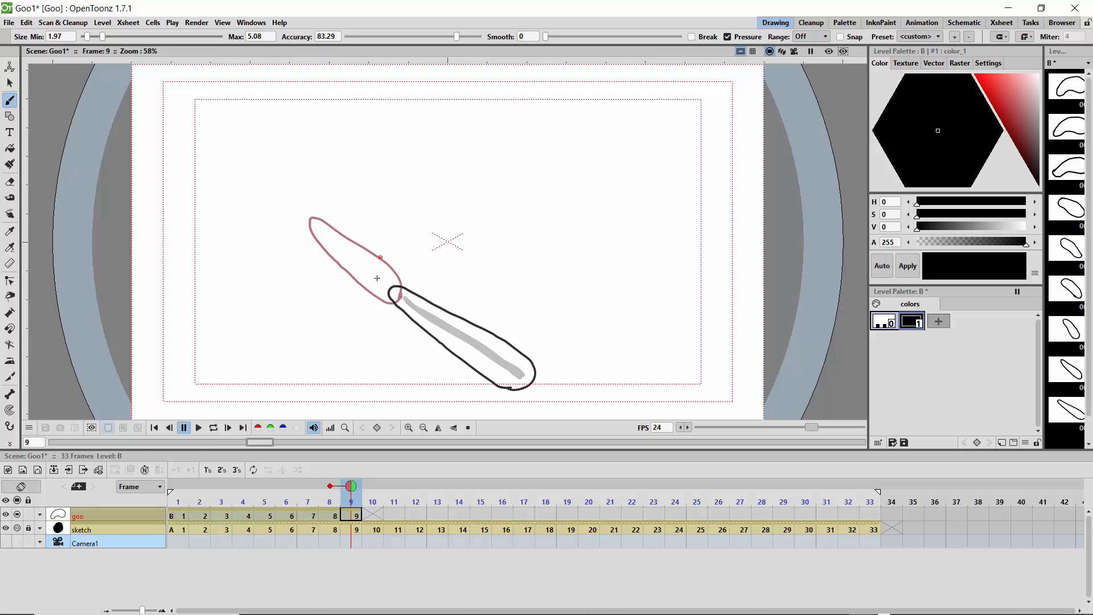
{"action": "key", "text": "ctrl+s"}
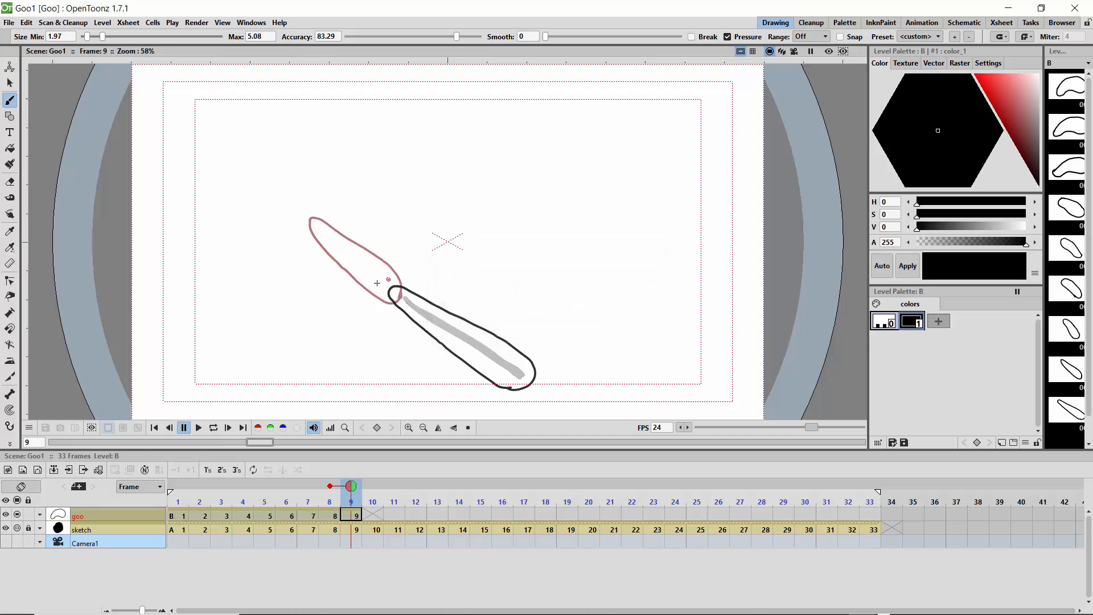
{"action": "mouse_move", "coordinate": [387, 280]}
{"action": "left_mouse_down"}
{"action": "mouse_move", "coordinate": [373, 268]}
{"action": "mouse_move", "coordinate": [364, 281]}
{"action": "mouse_move", "coordinate": [387, 280]}
{"action": "left_mouse_up"}
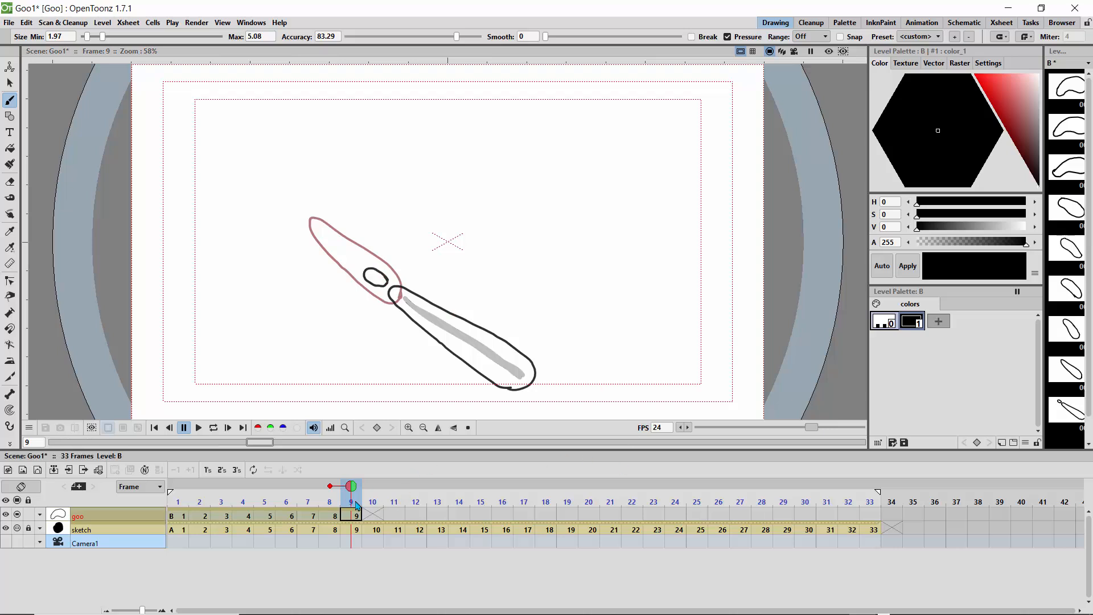
{"action": "key", "text": "."}
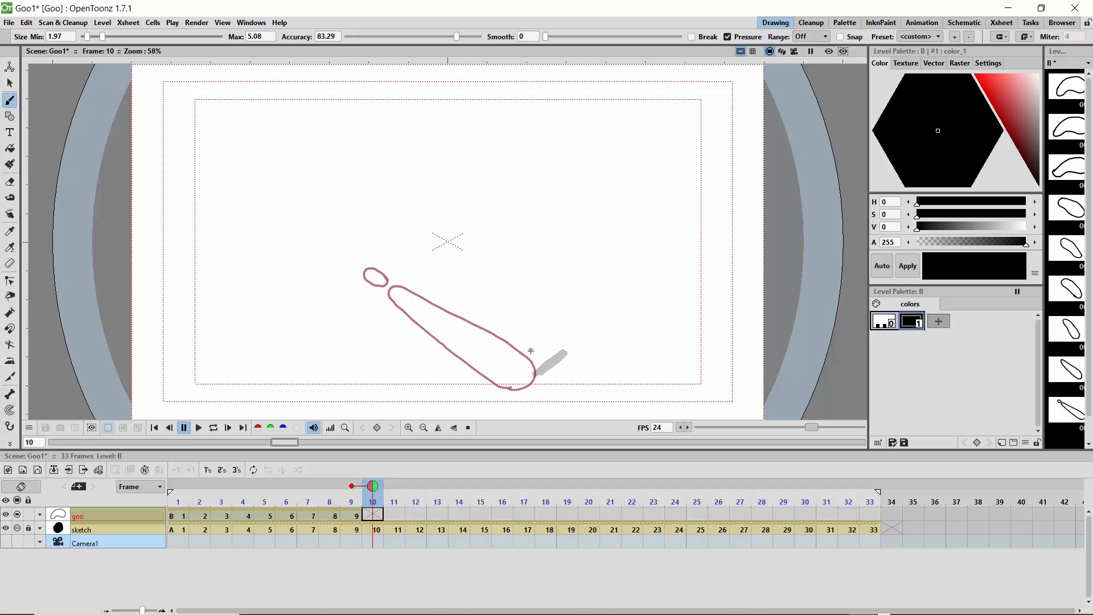
{"action": "mouse_move", "coordinate": [531, 349]}
{"action": "left_mouse_down"}
{"action": "mouse_move", "coordinate": [563, 337]}
{"action": "mouse_move", "coordinate": [576, 344]}
{"action": "mouse_move", "coordinate": [574, 362]}
{"action": "mouse_move", "coordinate": [547, 385]}
{"action": "mouse_move", "coordinate": [528, 386]}
{"action": "mouse_move", "coordinate": [474, 352]}
{"action": "mouse_move", "coordinate": [531, 351]}
{"action": "mouse_move", "coordinate": [469, 332]}
{"action": "mouse_move", "coordinate": [492, 362]}
{"action": "left_mouse_up"}
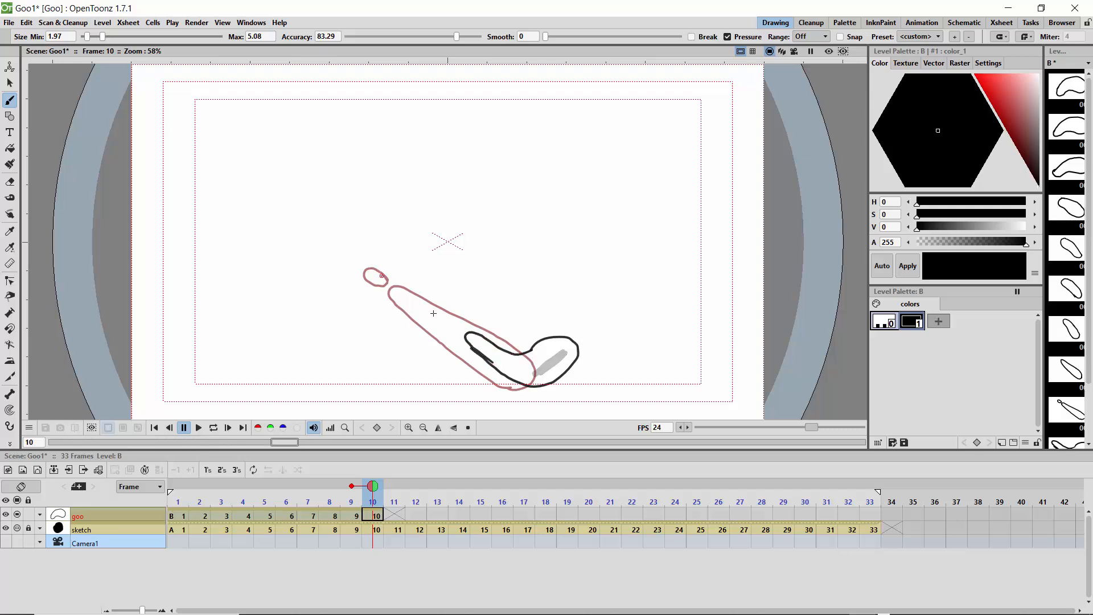
{"action": "mouse_move", "coordinate": [454, 326]}
{"action": "left_mouse_down"}
{"action": "mouse_move", "coordinate": [437, 323]}
{"action": "mouse_move", "coordinate": [445, 329]}
{"action": "mouse_move", "coordinate": [463, 314]}
{"action": "left_mouse_up"}
{"action": "key", "text": "ctrl+z"}
{"action": "key", "text": "ctrl+z"}
{"action": "key", "text": "ctrl+z"}
{"action": "key", "text": "ctrl+z"}
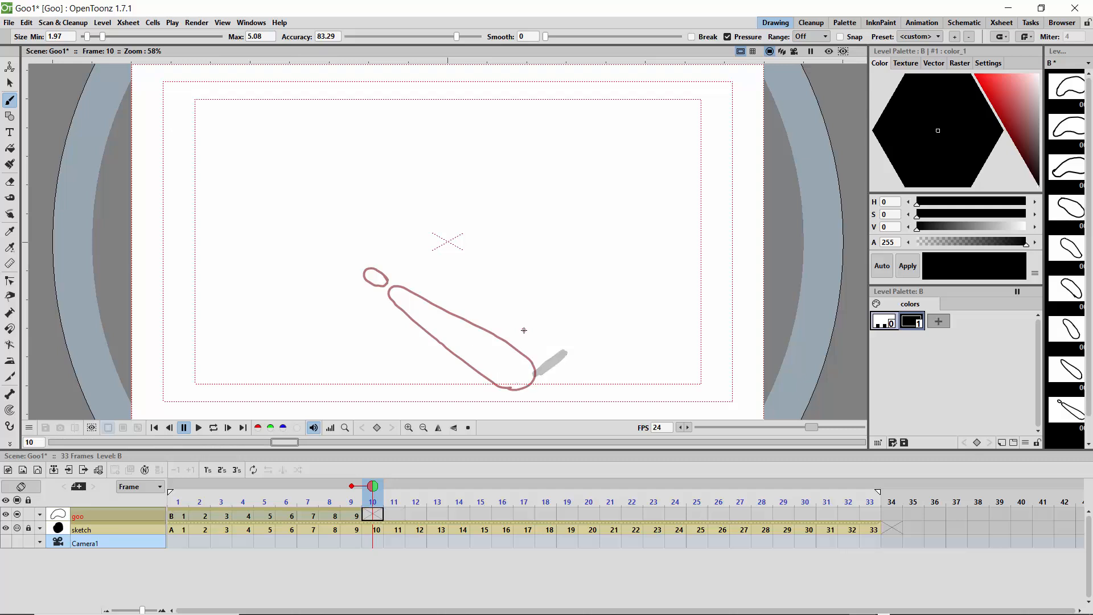
Step: Outline a bent goo blob with two small detached droplets on frame 10, and a shorter blob with one droplet on frame 11
{"action": "mouse_move", "coordinate": [529, 355]}
{"action": "left_mouse_down"}
{"action": "mouse_move", "coordinate": [571, 341]}
{"action": "mouse_move", "coordinate": [576, 359]}
{"action": "mouse_move", "coordinate": [541, 387]}
{"action": "mouse_move", "coordinate": [523, 386]}
{"action": "mouse_move", "coordinate": [466, 346]}
{"action": "mouse_move", "coordinate": [533, 353]}
{"action": "left_mouse_up"}
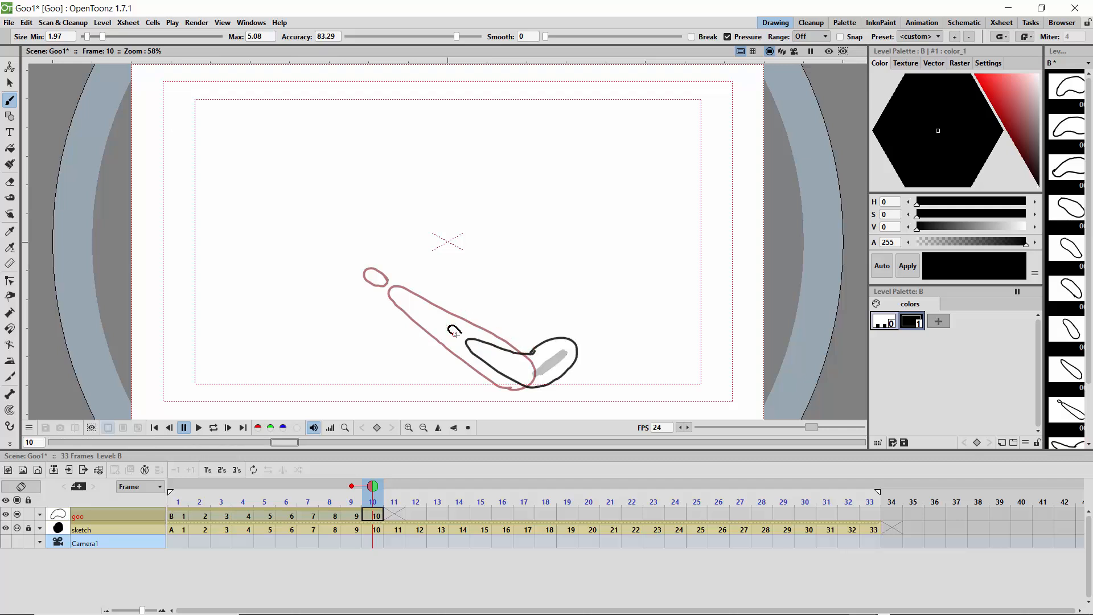
{"action": "left_click_drag", "start_coordinate": [454, 333], "coordinate": [460, 311]}
{"action": "key", "text": "period"}
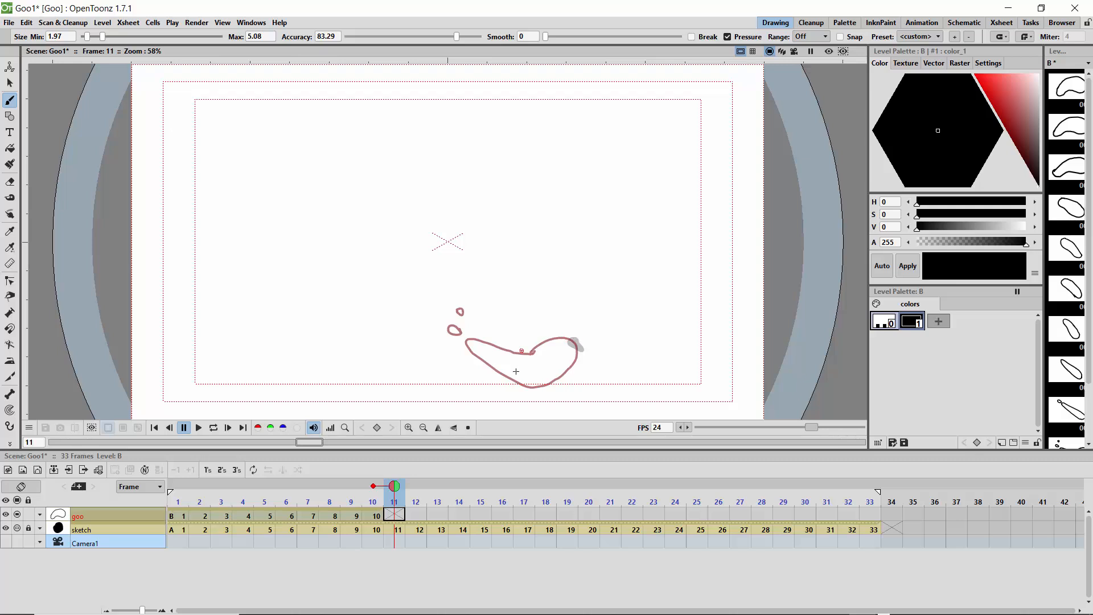
{"action": "mouse_move", "coordinate": [548, 340]}
{"action": "left_mouse_down"}
{"action": "mouse_move", "coordinate": [590, 327]}
{"action": "mouse_move", "coordinate": [595, 339]}
{"action": "mouse_move", "coordinate": [587, 356]}
{"action": "mouse_move", "coordinate": [546, 375]}
{"action": "mouse_move", "coordinate": [521, 368]}
{"action": "mouse_move", "coordinate": [523, 353]}
{"action": "mouse_move", "coordinate": [511, 358]}
{"action": "mouse_move", "coordinate": [531, 370]}
{"action": "mouse_move", "coordinate": [522, 340]}
{"action": "left_mouse_up"}
Step: Draw teardrop-shaped goo outlines on frames 12 and 13, rounded around the sketched dot with tails tapering toward the lower left
{"action": "key", "text": "period"}
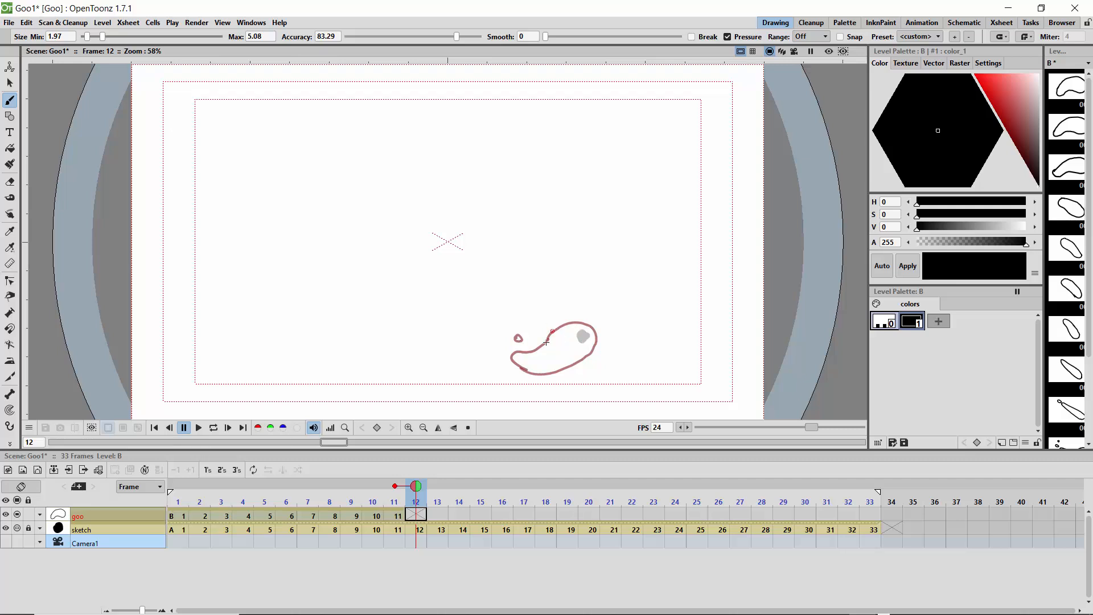
{"action": "mouse_move", "coordinate": [565, 325]}
{"action": "left_mouse_down"}
{"action": "mouse_move", "coordinate": [605, 333]}
{"action": "mouse_move", "coordinate": [605, 351]}
{"action": "mouse_move", "coordinate": [535, 378]}
{"action": "mouse_move", "coordinate": [544, 344]}
{"action": "mouse_move", "coordinate": [514, 380]}
{"action": "mouse_move", "coordinate": [544, 376]}
{"action": "left_mouse_up"}
{"action": "key", "text": "period"}
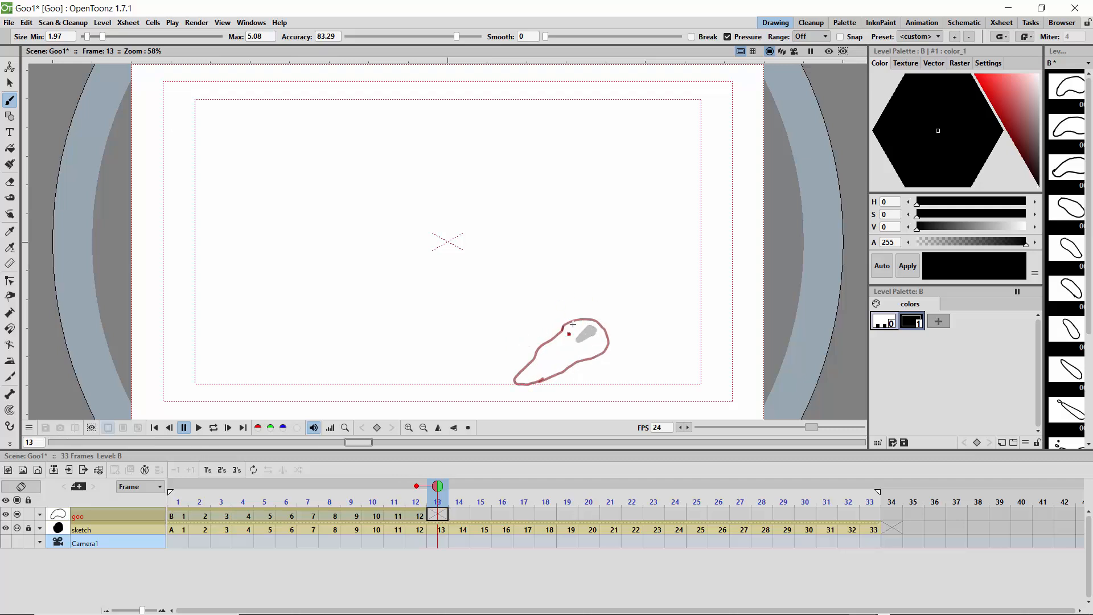
{"action": "mouse_move", "coordinate": [567, 334]}
{"action": "left_mouse_down"}
{"action": "mouse_move", "coordinate": [611, 327]}
{"action": "mouse_move", "coordinate": [611, 344]}
{"action": "mouse_move", "coordinate": [554, 377]}
{"action": "left_mouse_up"}
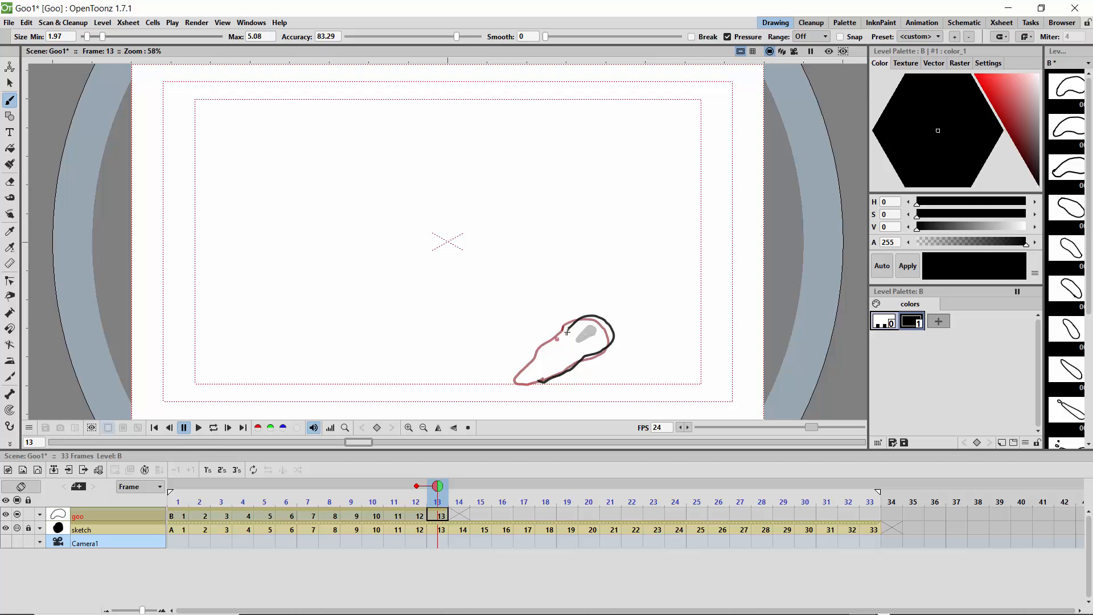
{"action": "mouse_move", "coordinate": [568, 330]}
{"action": "left_mouse_down"}
{"action": "mouse_move", "coordinate": [528, 381]}
{"action": "mouse_move", "coordinate": [592, 354]}
{"action": "left_mouse_up"}
Step: On frame 14, draw a closed teardrop outline shifted slightly up and right, with its narrow tail toward the lower left
{"action": "key", "text": "period"}
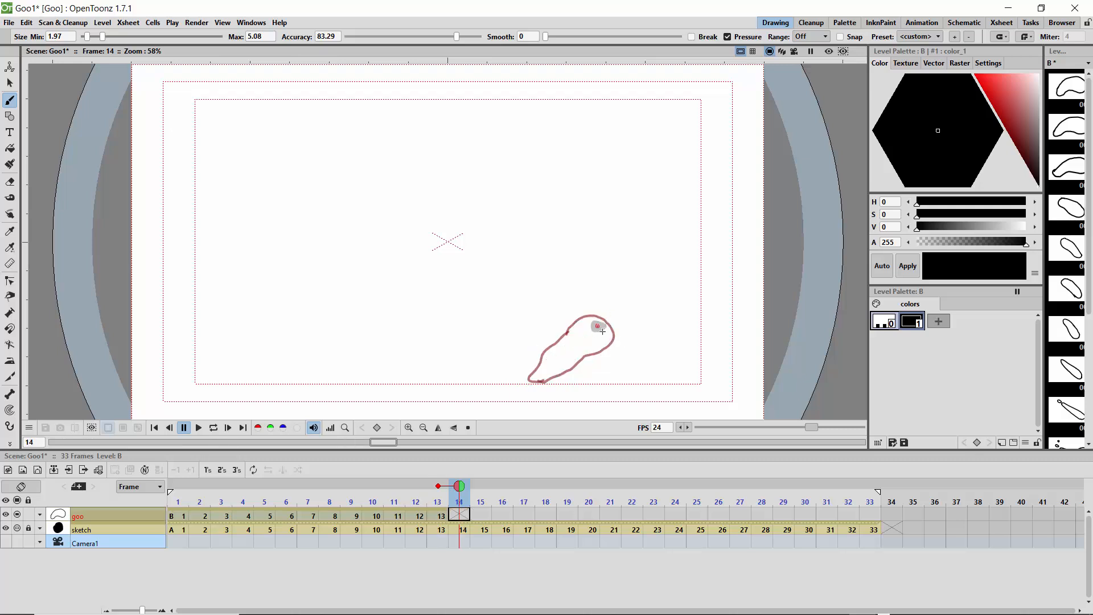
{"action": "mouse_move", "coordinate": [576, 323]}
{"action": "left_mouse_down"}
{"action": "mouse_move", "coordinate": [623, 327]}
{"action": "mouse_move", "coordinate": [614, 343]}
{"action": "mouse_move", "coordinate": [543, 381]}
{"action": "left_mouse_up"}
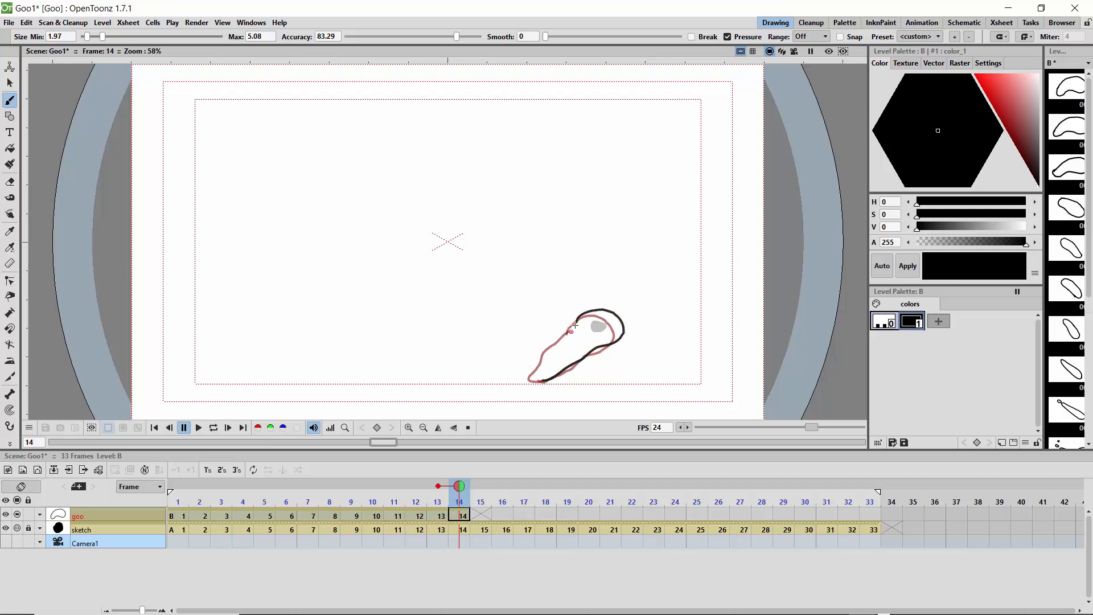
{"action": "left_click_drag", "start_coordinate": [576, 322], "coordinate": [537, 377]}
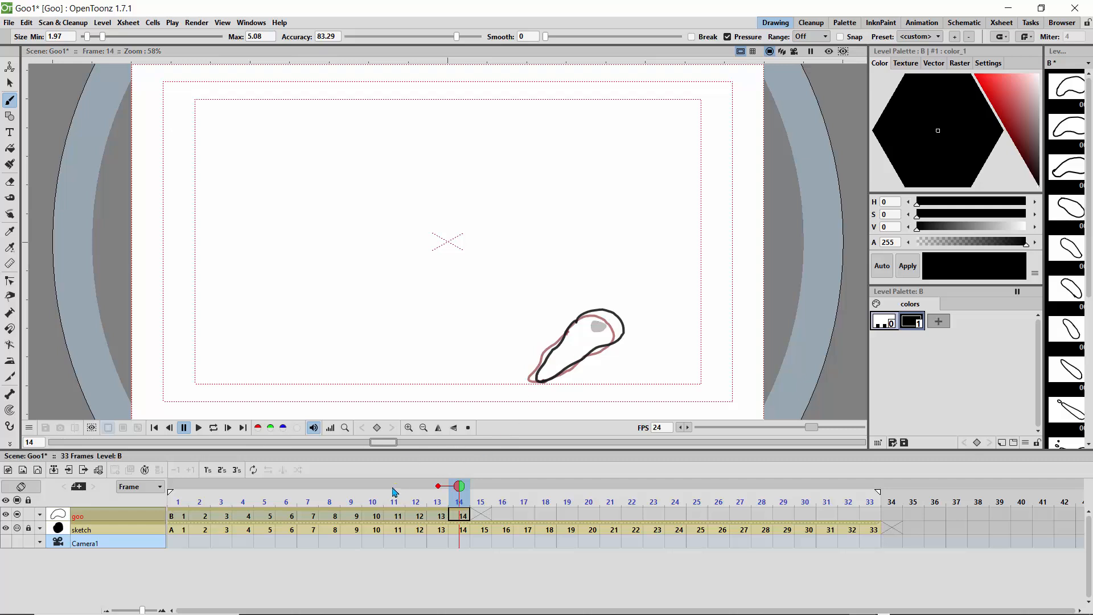
Step: Extend the onion skin to the three previous frames and draw a taller teardrop outline around the sketched dot on frame 15
{"action": "left_click", "coordinate": [416, 487]}
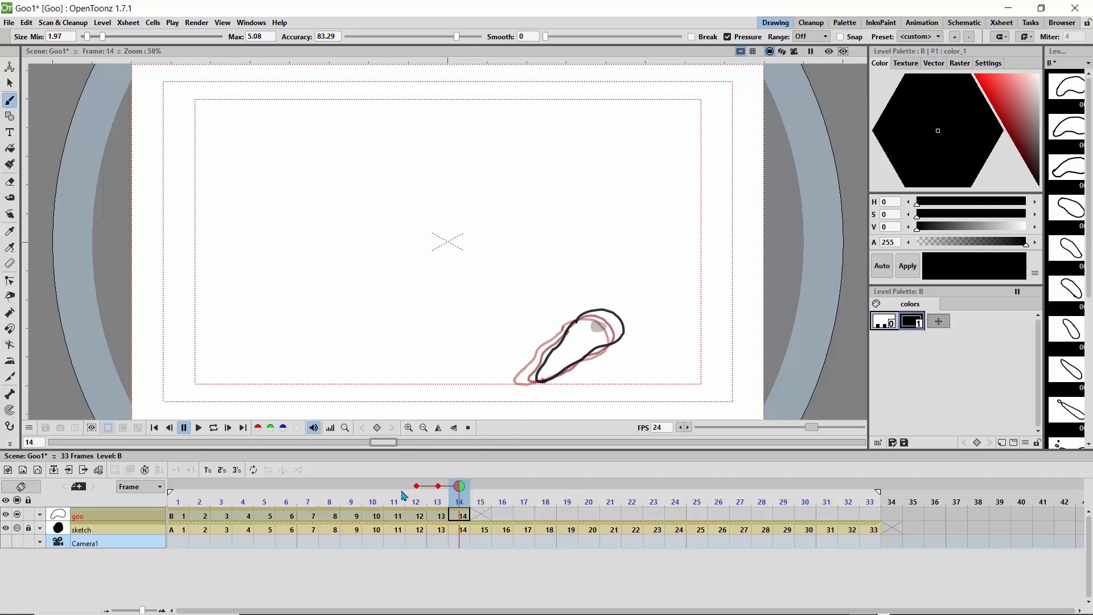
{"action": "left_click", "coordinate": [395, 487]}
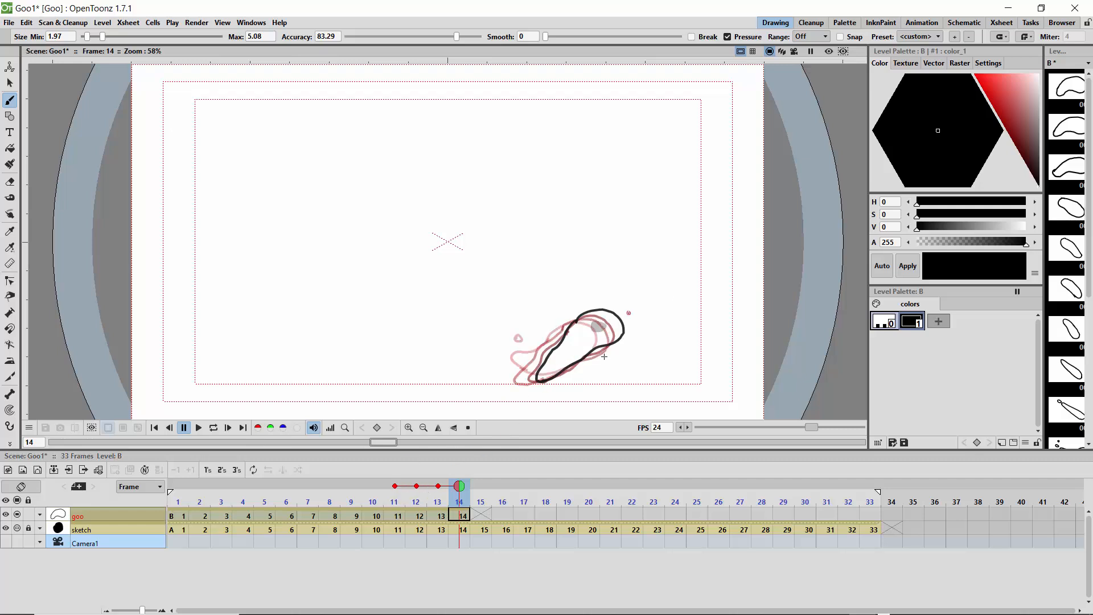
{"action": "left_click_drag", "start_coordinate": [460, 486], "coordinate": [477, 490]}
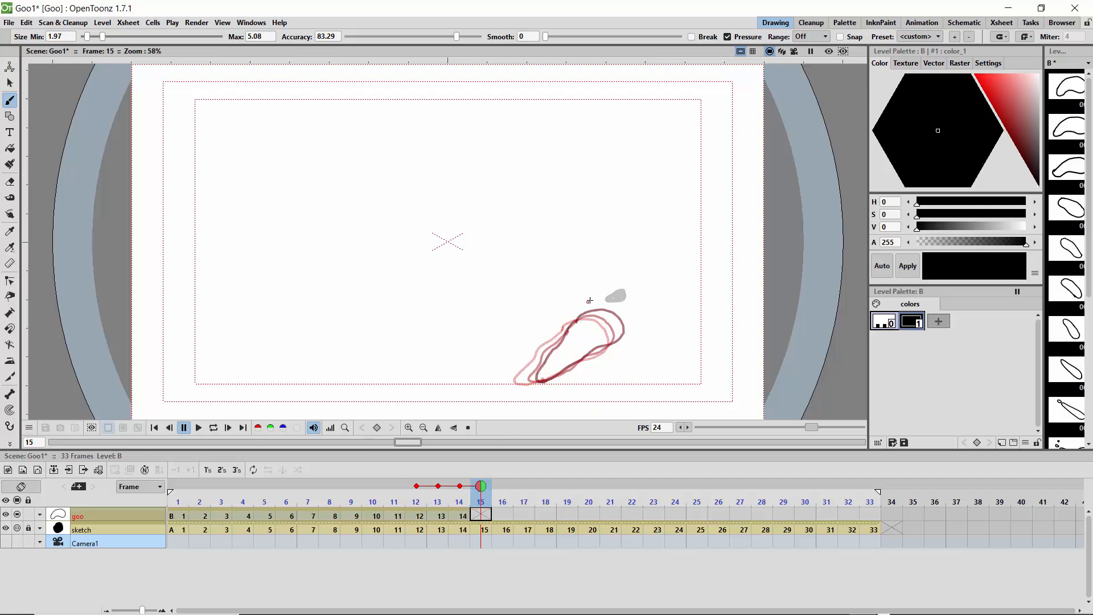
{"action": "mouse_move", "coordinate": [590, 300]}
{"action": "left_mouse_down"}
{"action": "mouse_move", "coordinate": [619, 282]}
{"action": "mouse_move", "coordinate": [640, 302]}
{"action": "mouse_move", "coordinate": [599, 345]}
{"action": "mouse_move", "coordinate": [575, 365]}
{"action": "left_mouse_up"}
{"action": "left_click_drag", "start_coordinate": [577, 326], "coordinate": [565, 373]}
Step: Draw stretched teardrop outlines on frames 16 and 17, following the sketched dot up and right with tails trailing toward the lower left
{"action": "key", "text": "Right"}
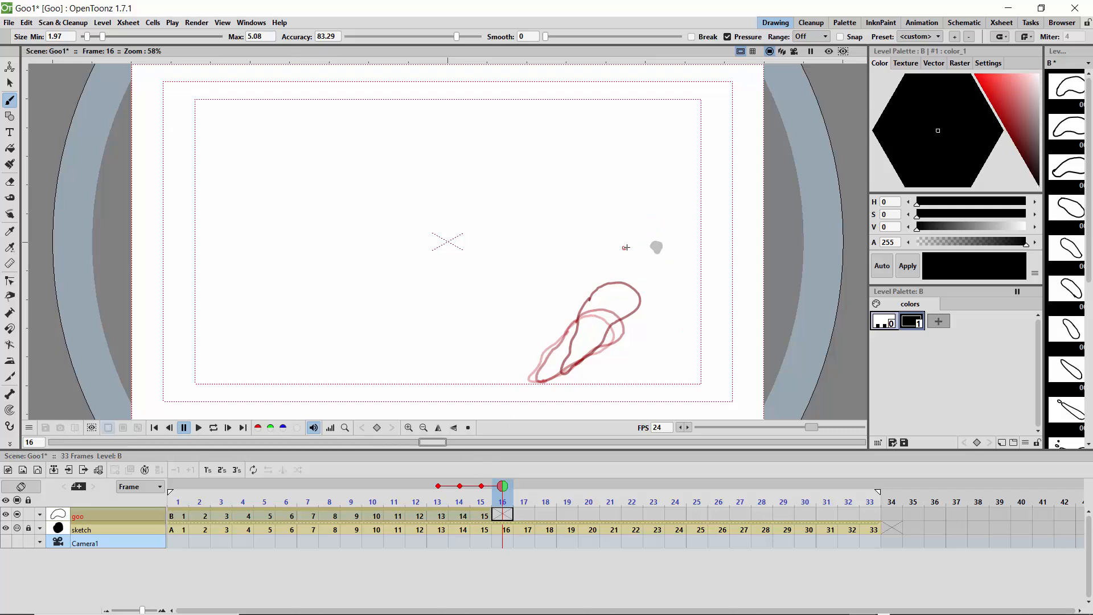
{"action": "mouse_move", "coordinate": [631, 244]}
{"action": "left_mouse_down"}
{"action": "mouse_move", "coordinate": [660, 233]}
{"action": "mouse_move", "coordinate": [677, 262]}
{"action": "mouse_move", "coordinate": [608, 314]}
{"action": "left_mouse_up"}
{"action": "mouse_move", "coordinate": [630, 245]}
{"action": "left_mouse_down"}
{"action": "mouse_move", "coordinate": [596, 316]}
{"action": "mouse_move", "coordinate": [611, 311]}
{"action": "left_mouse_up"}
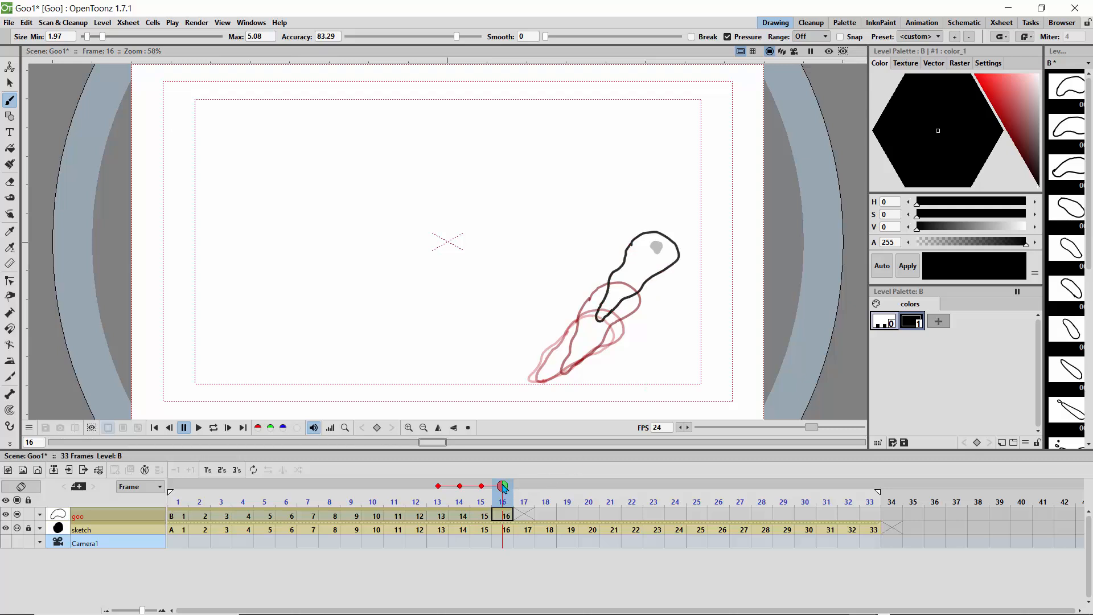
{"action": "left_click_drag", "start_coordinate": [505, 488], "coordinate": [518, 489]}
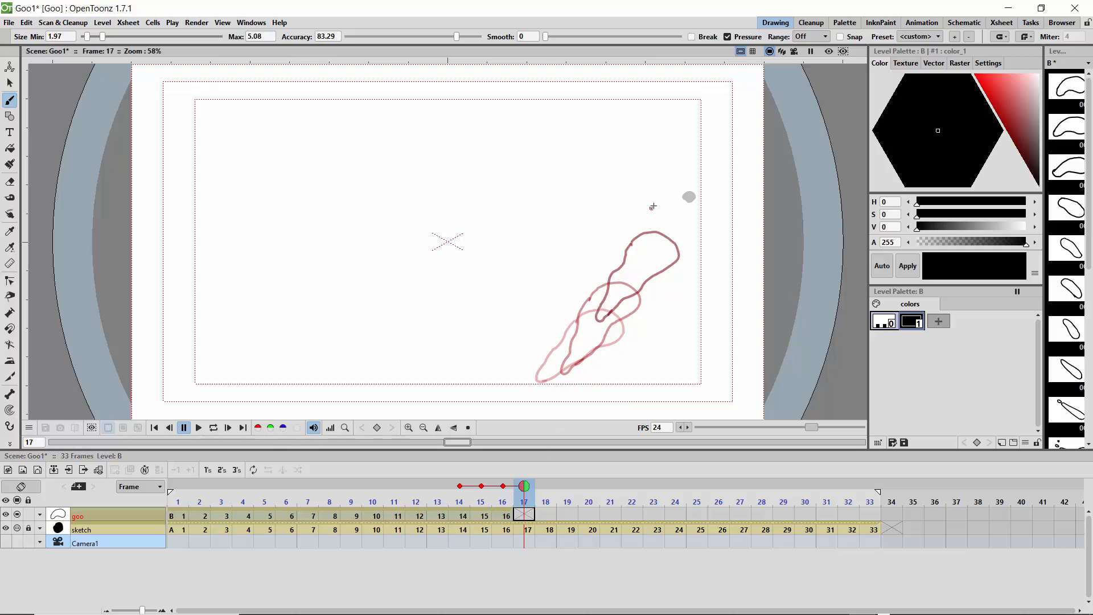
{"action": "mouse_move", "coordinate": [658, 200]}
{"action": "left_mouse_down"}
{"action": "mouse_move", "coordinate": [695, 184]}
{"action": "mouse_move", "coordinate": [705, 215]}
{"action": "mouse_move", "coordinate": [630, 279]}
{"action": "mouse_move", "coordinate": [655, 209]}
{"action": "mouse_move", "coordinate": [644, 217]}
{"action": "mouse_move", "coordinate": [625, 282]}
{"action": "left_mouse_up"}
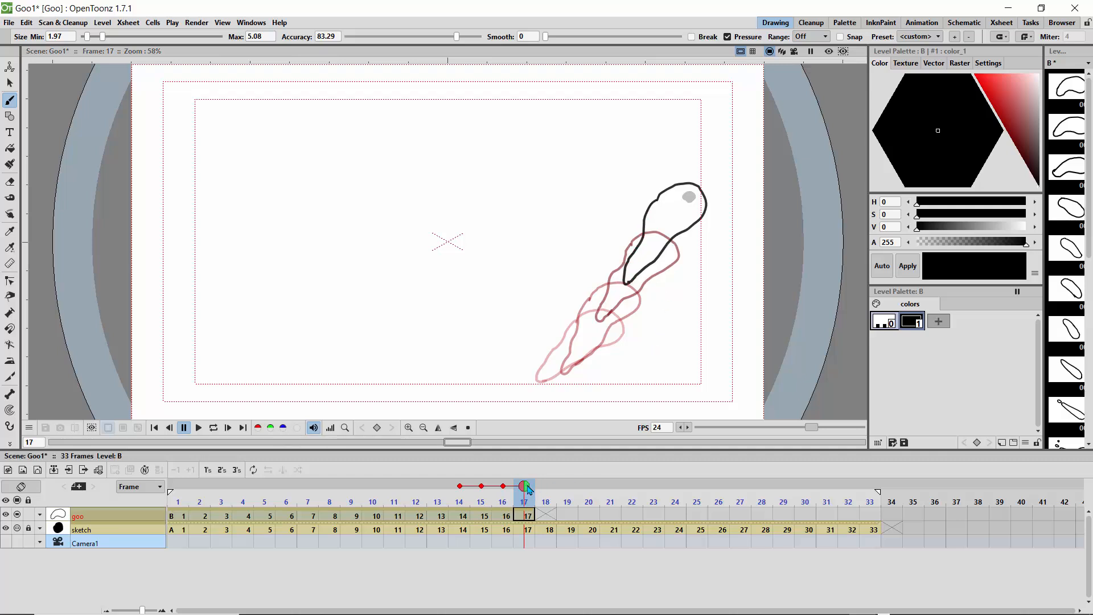
Step: On frame 18, outline the goo around the sketched dot near the canvas's upper-right corner, with a pointed tail curving downward
{"action": "left_click", "coordinate": [545, 501]}
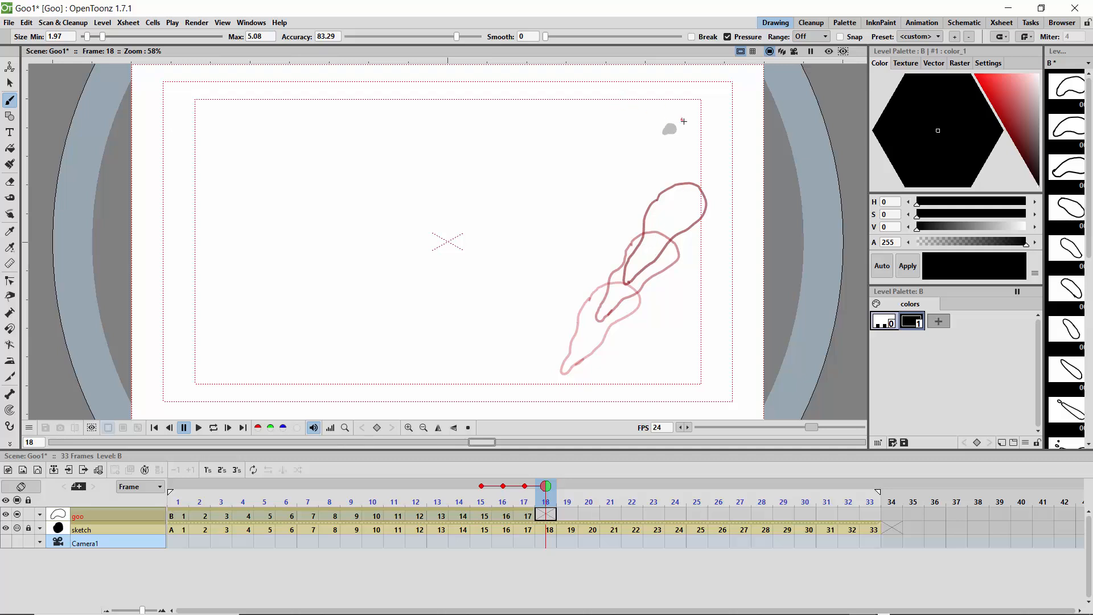
{"action": "mouse_move", "coordinate": [683, 121]}
{"action": "left_mouse_down"}
{"action": "mouse_move", "coordinate": [663, 109]}
{"action": "mouse_move", "coordinate": [644, 132]}
{"action": "mouse_move", "coordinate": [672, 170]}
{"action": "mouse_move", "coordinate": [673, 211]}
{"action": "left_mouse_up"}
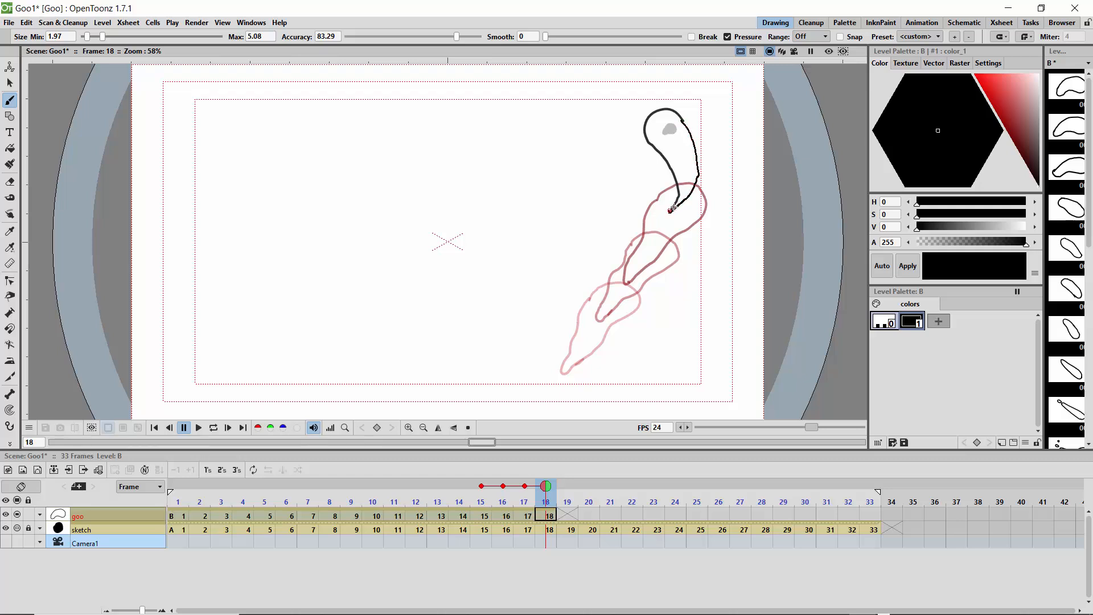
{"action": "left_click_drag", "start_coordinate": [674, 208], "coordinate": [670, 212]}
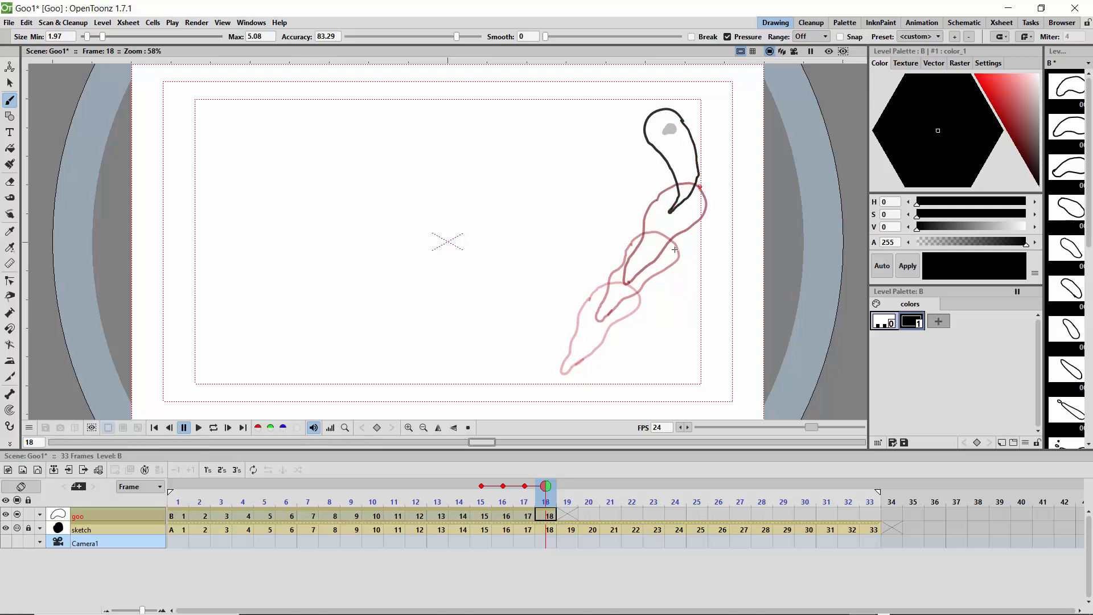
Step: On frame 19, draw a curved goo outline with its head slightly higher and its narrow tail pulled up from the previous drawing
{"action": "left_click", "coordinate": [563, 490]}
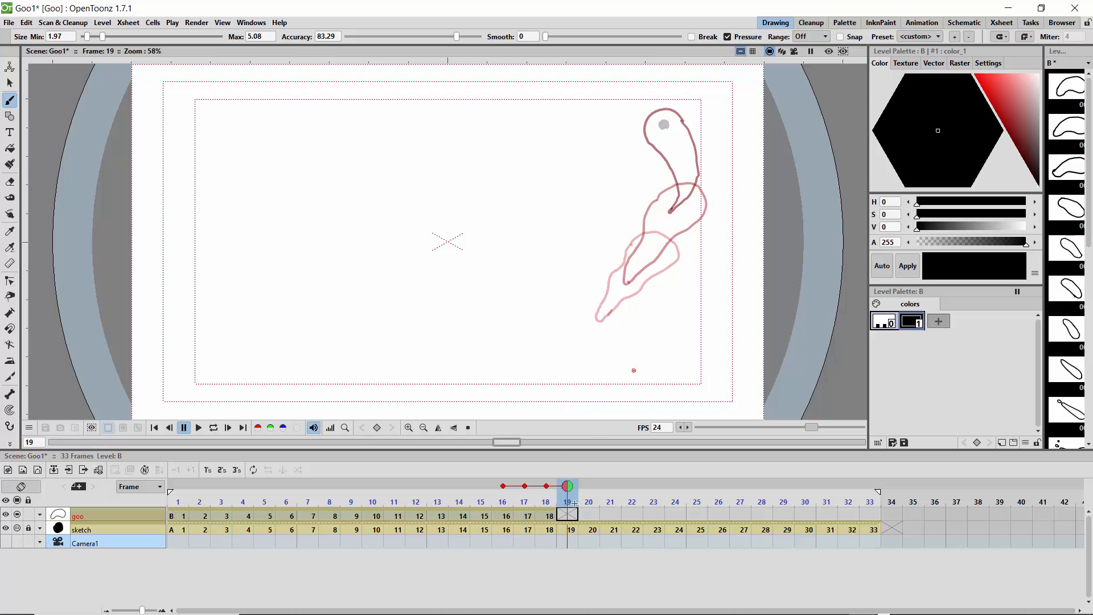
{"action": "mouse_move", "coordinate": [563, 489]}
{"action": "left_mouse_down"}
{"action": "mouse_move", "coordinate": [546, 489]}
{"action": "mouse_move", "coordinate": [567, 490]}
{"action": "left_mouse_up"}
{"action": "left_click_drag", "start_coordinate": [667, 106], "coordinate": [642, 107]}
{"action": "mouse_move", "coordinate": [678, 169]}
{"action": "left_mouse_down"}
{"action": "mouse_move", "coordinate": [692, 198]}
{"action": "mouse_move", "coordinate": [697, 159]}
{"action": "mouse_move", "coordinate": [662, 101]}
{"action": "left_mouse_up"}
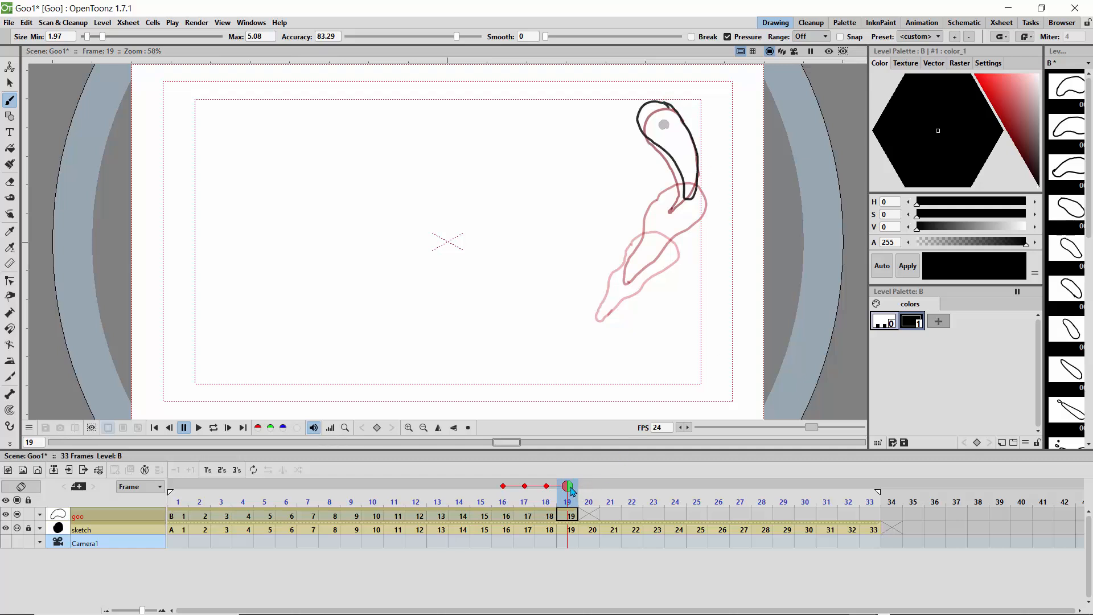
Step: Draw curved goo outlines on frames 20 and 21, moving the rounded head up and left while the pointed tail follows
{"action": "left_click", "coordinate": [589, 485]}
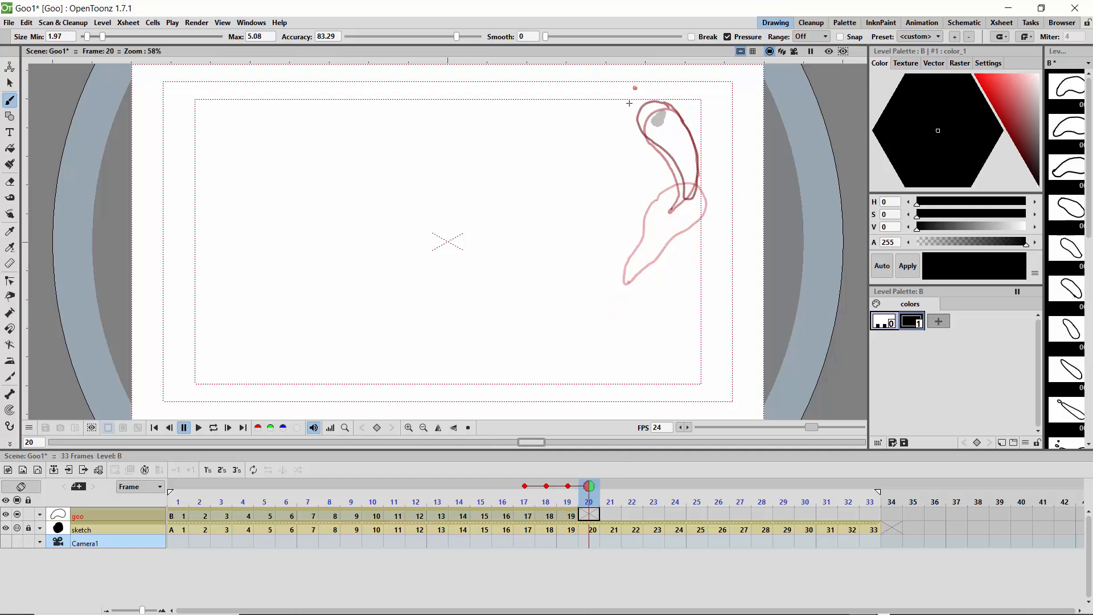
{"action": "mouse_move", "coordinate": [654, 95]}
{"action": "left_mouse_down"}
{"action": "mouse_move", "coordinate": [630, 89]}
{"action": "mouse_move", "coordinate": [625, 109]}
{"action": "left_mouse_up"}
{"action": "mouse_move", "coordinate": [695, 181]}
{"action": "left_mouse_down"}
{"action": "mouse_move", "coordinate": [700, 154]}
{"action": "mouse_move", "coordinate": [652, 92]}
{"action": "left_mouse_up"}
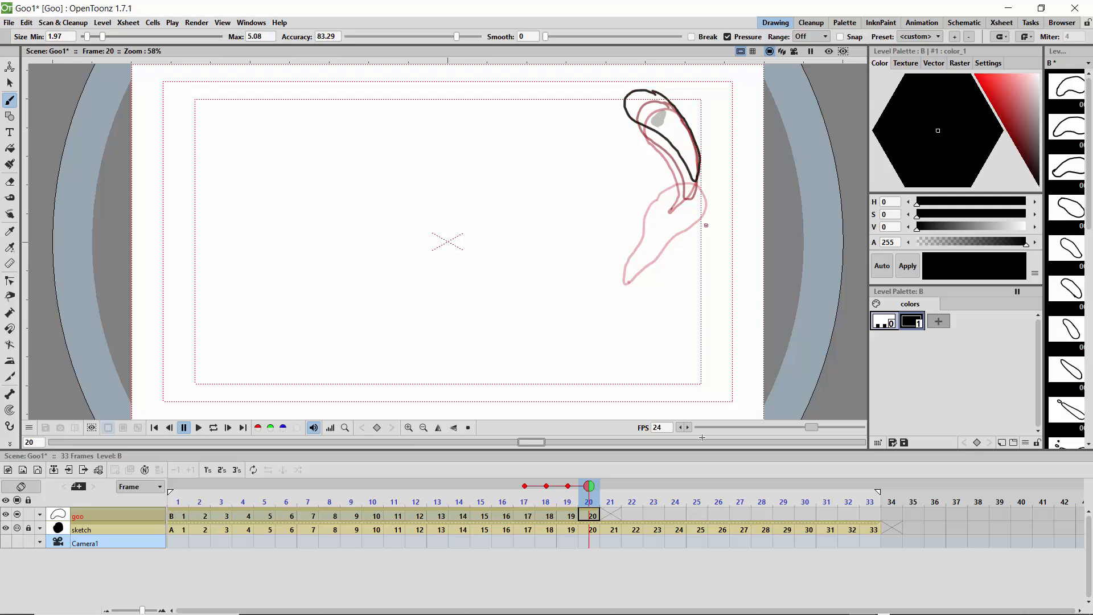
{"action": "left_click", "coordinate": [609, 487]}
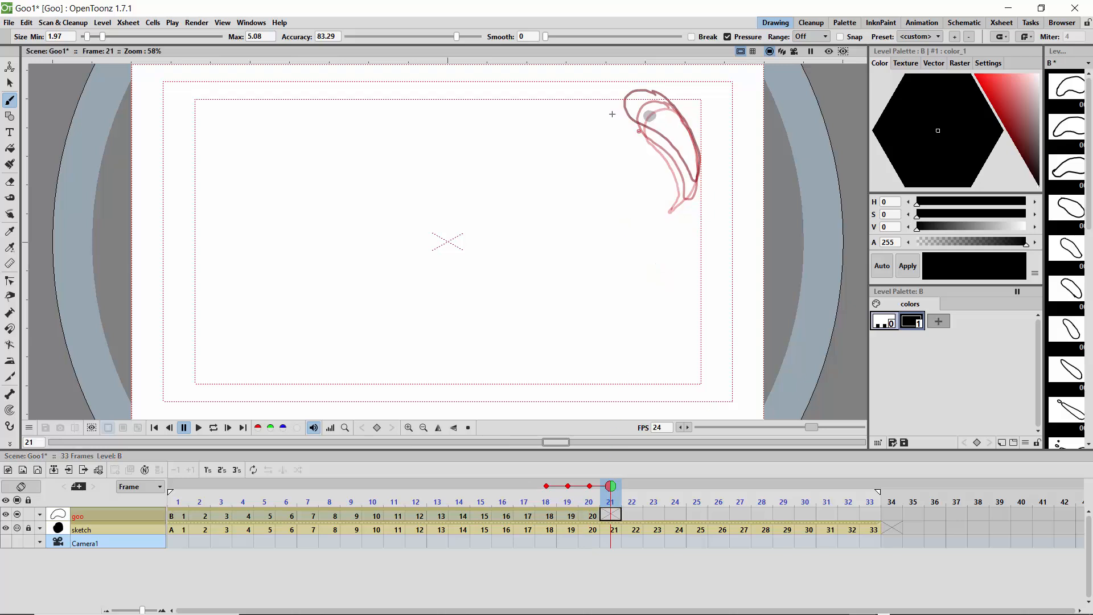
{"action": "mouse_move", "coordinate": [631, 90]}
{"action": "left_mouse_down"}
{"action": "mouse_move", "coordinate": [605, 93]}
{"action": "mouse_move", "coordinate": [601, 108]}
{"action": "mouse_move", "coordinate": [688, 156]}
{"action": "mouse_move", "coordinate": [672, 115]}
{"action": "mouse_move", "coordinate": [618, 91]}
{"action": "left_mouse_up"}
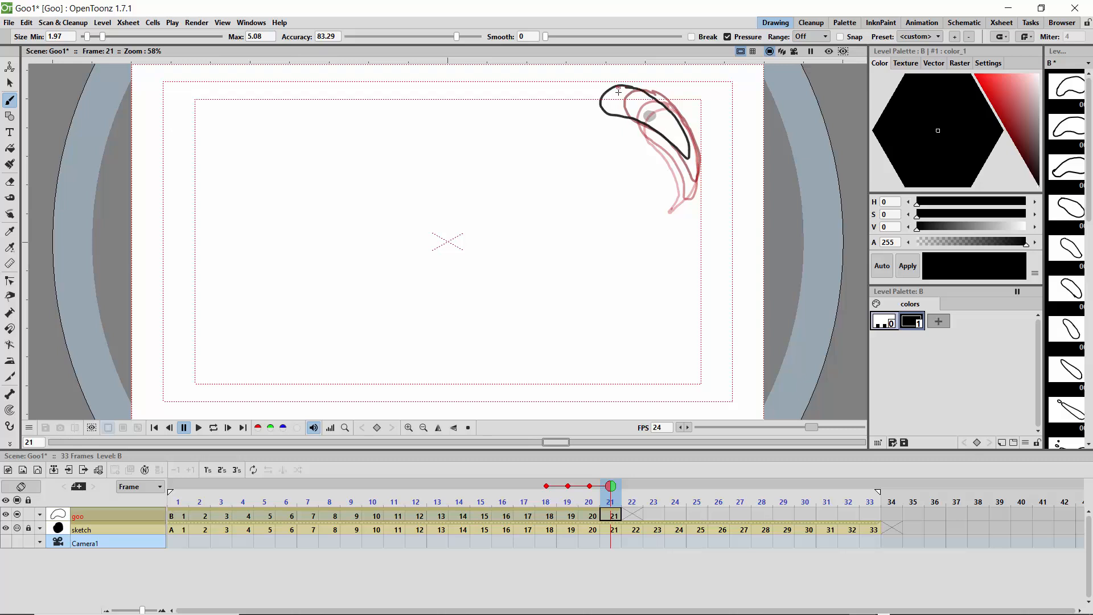
Step: Draw flatter, arched goo outlines on frames 22 and 23, shifting the head further left past the sketched dot
{"action": "key", "text": "."}
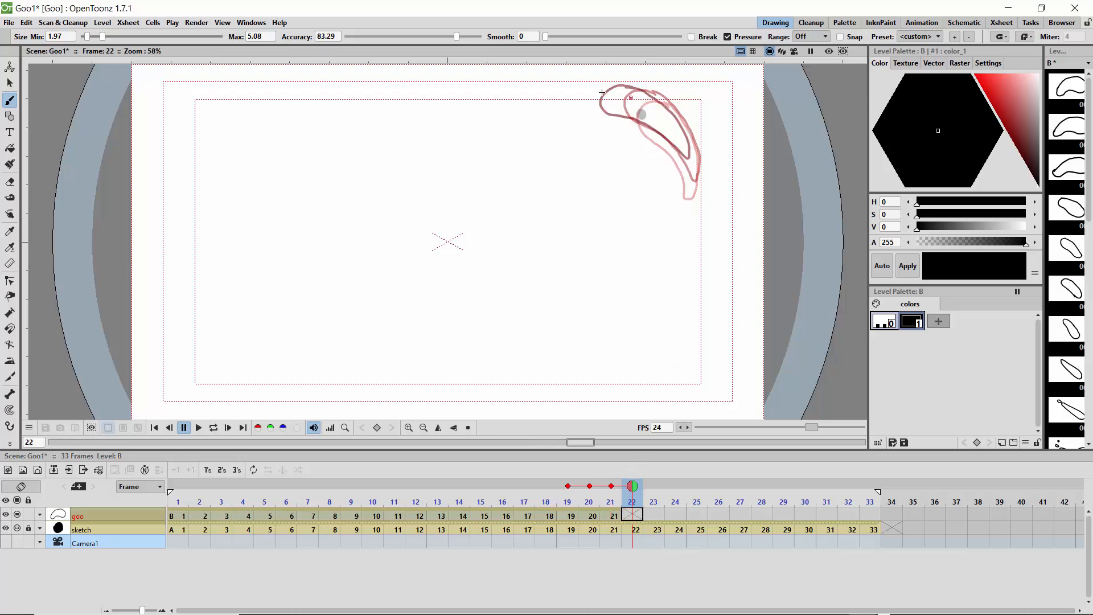
{"action": "mouse_move", "coordinate": [616, 86]}
{"action": "left_mouse_down"}
{"action": "mouse_move", "coordinate": [587, 90]}
{"action": "mouse_move", "coordinate": [565, 112]}
{"action": "mouse_move", "coordinate": [661, 131]}
{"action": "mouse_move", "coordinate": [625, 87]}
{"action": "left_mouse_up"}
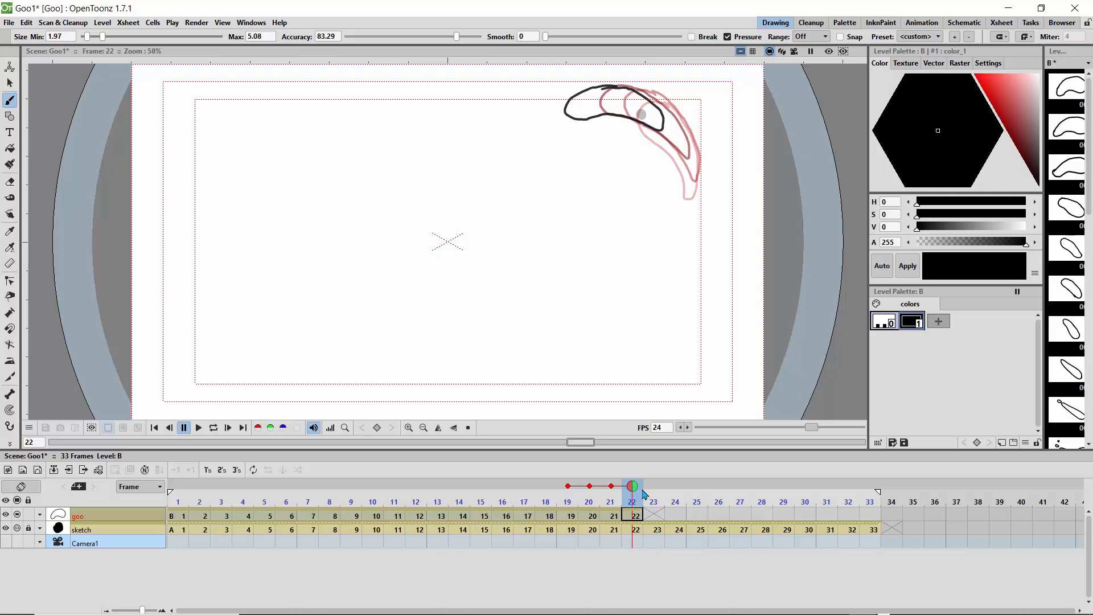
{"action": "left_click", "coordinate": [645, 493]}
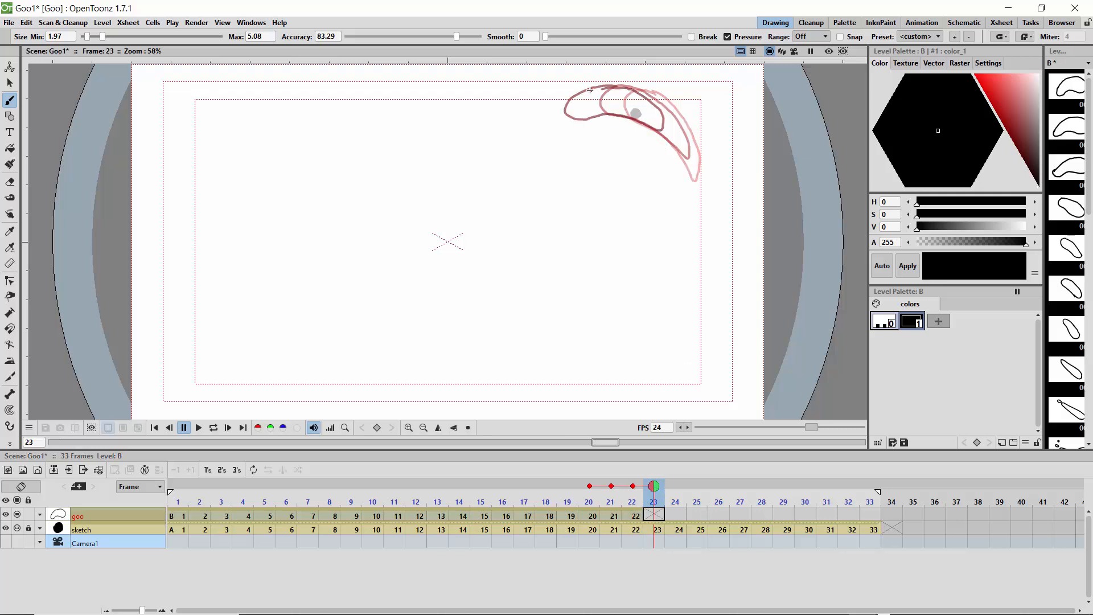
{"action": "mouse_move", "coordinate": [589, 89]}
{"action": "left_mouse_down"}
{"action": "mouse_move", "coordinate": [563, 100]}
{"action": "mouse_move", "coordinate": [548, 125]}
{"action": "mouse_move", "coordinate": [657, 127]}
{"action": "mouse_move", "coordinate": [636, 98]}
{"action": "mouse_move", "coordinate": [575, 91]}
{"action": "left_mouse_up"}
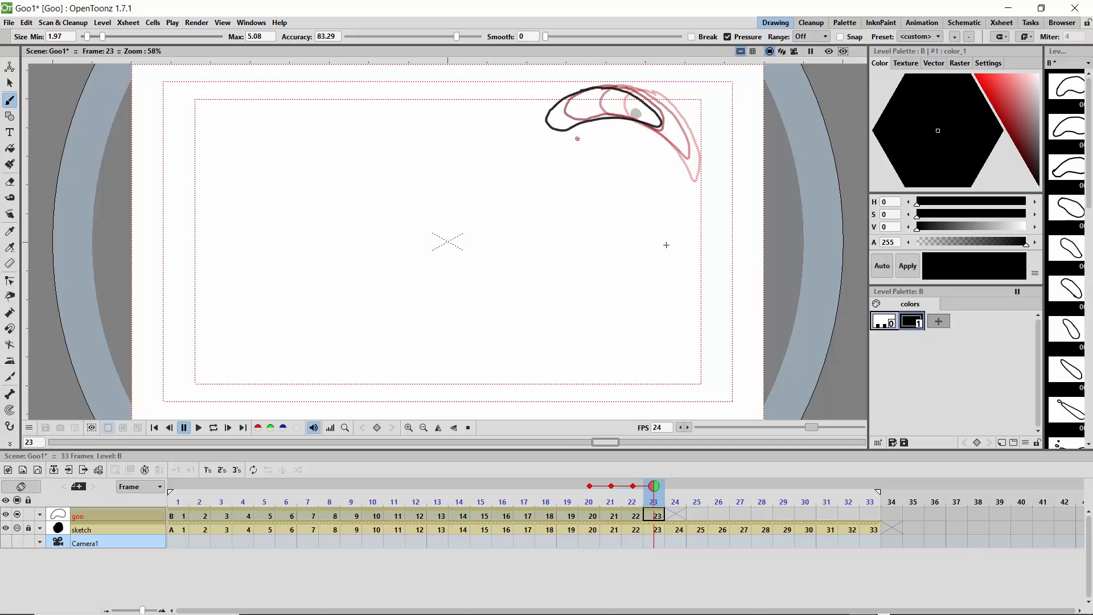
Step: Draw an arched goo outline with a pointed tail on frame 24, and review the animation by looping playback and scrubbing the frames
{"action": "left_click_drag", "start_coordinate": [657, 493], "coordinate": [676, 493]}
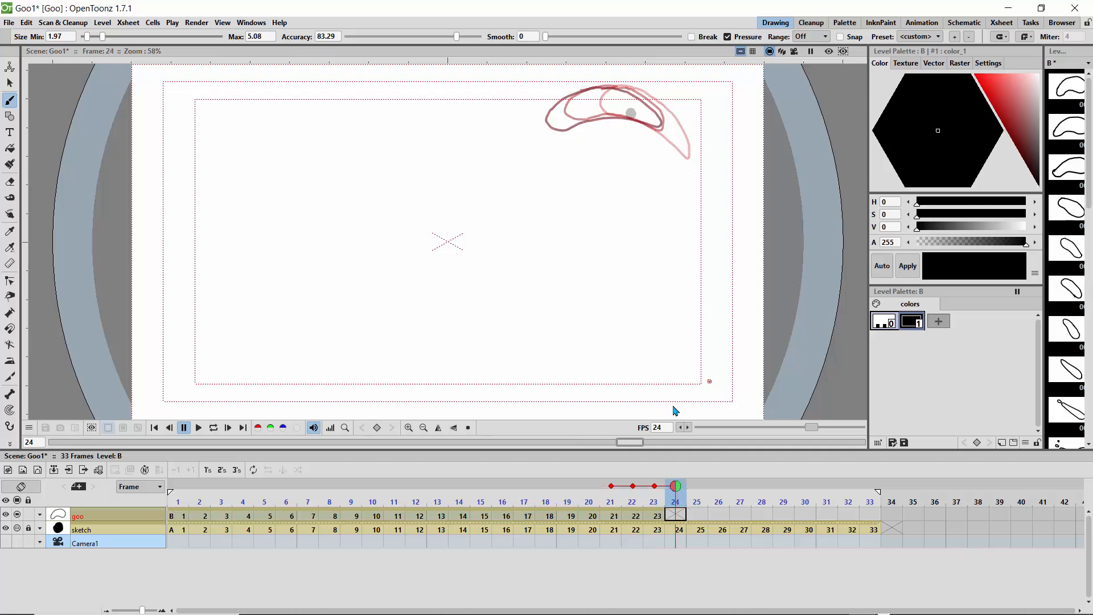
{"action": "mouse_move", "coordinate": [565, 100]}
{"action": "left_mouse_down"}
{"action": "mouse_move", "coordinate": [535, 128]}
{"action": "mouse_move", "coordinate": [640, 120]}
{"action": "mouse_move", "coordinate": [598, 92]}
{"action": "mouse_move", "coordinate": [561, 105]}
{"action": "left_mouse_up"}
{"action": "left_click", "coordinate": [211, 430]}
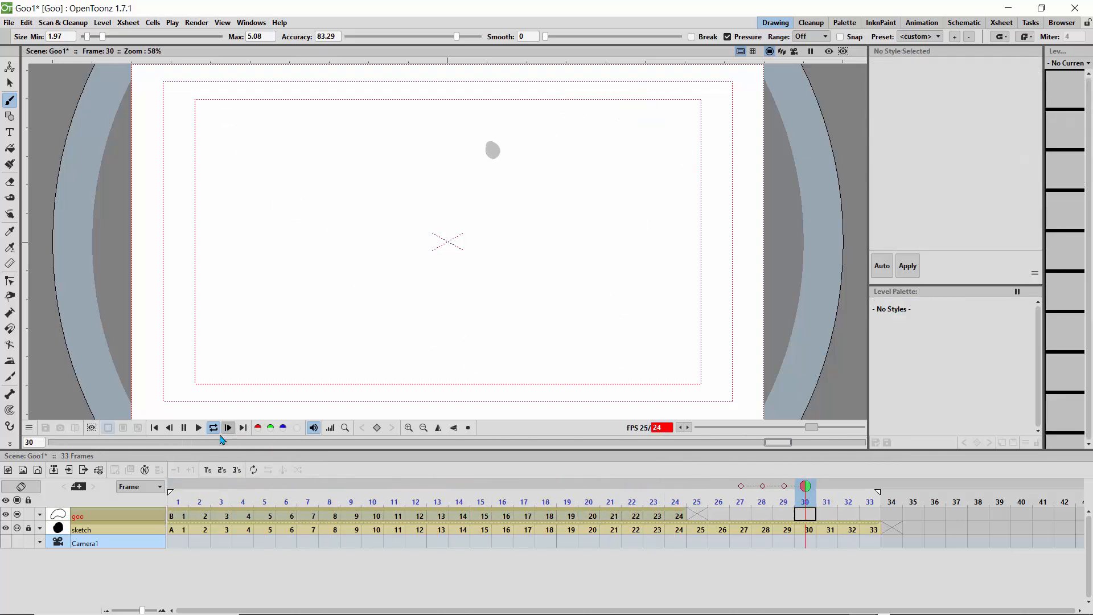
{"action": "left_click", "coordinate": [350, 494]}
{"action": "mouse_move", "coordinate": [415, 498]}
{"action": "left_mouse_down"}
{"action": "mouse_move", "coordinate": [681, 501]}
{"action": "mouse_move", "coordinate": [750, 537]}
{"action": "mouse_move", "coordinate": [780, 515]}
{"action": "mouse_move", "coordinate": [615, 515]}
{"action": "mouse_move", "coordinate": [674, 515]}
{"action": "left_mouse_up"}
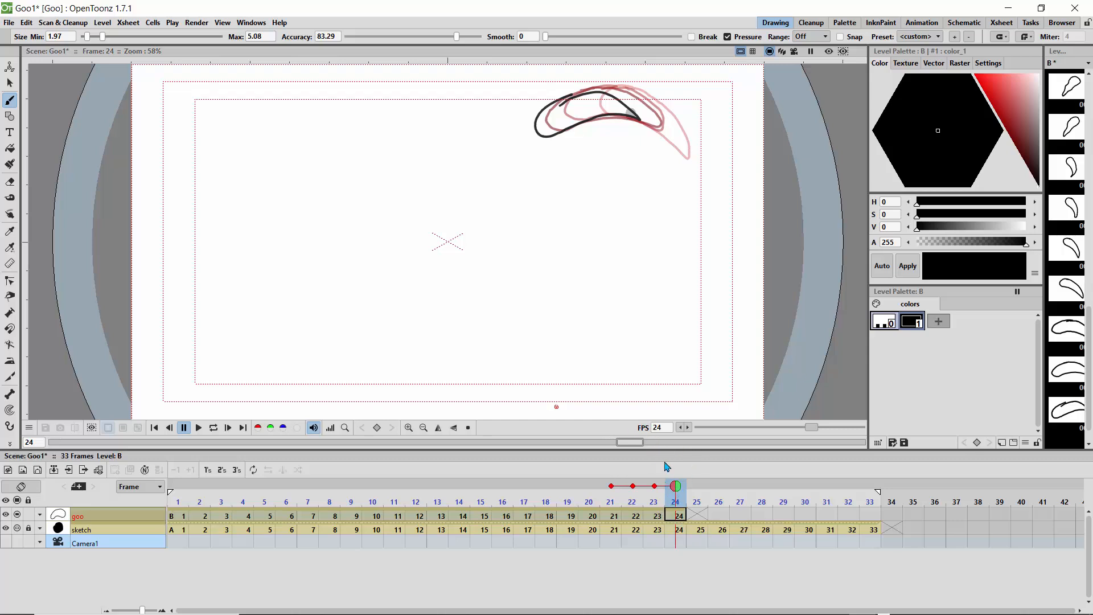
Step: Clean up the goo outline on frame 24 by erasing the rough line around its rounded head and reworking the join
{"action": "left_click", "coordinate": [10, 181]}
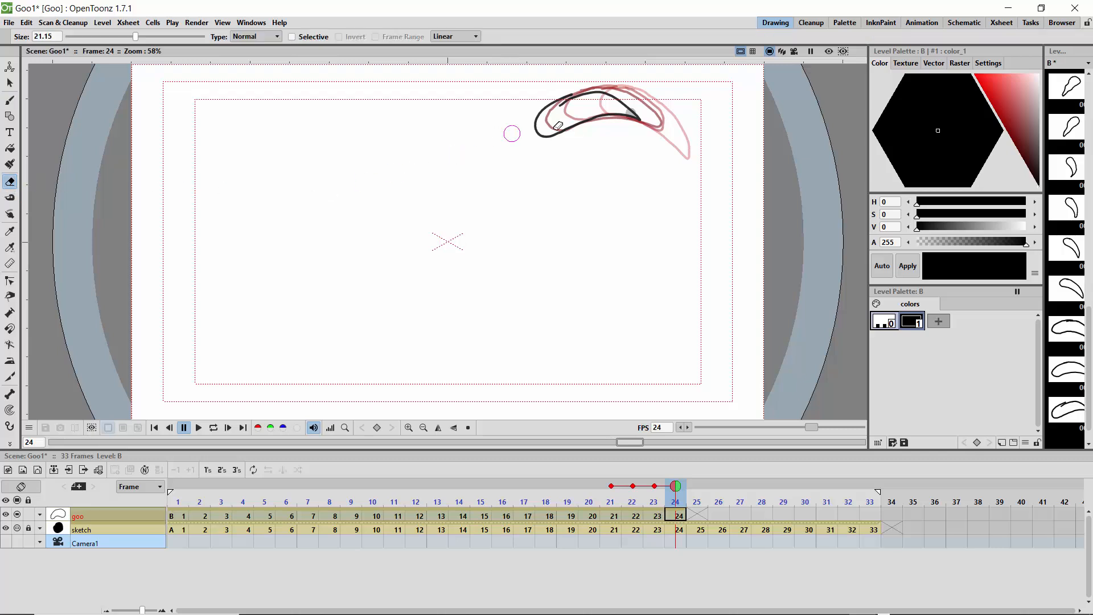
{"action": "mouse_move", "coordinate": [559, 110]}
{"action": "left_mouse_down"}
{"action": "mouse_move", "coordinate": [570, 107]}
{"action": "mouse_move", "coordinate": [561, 98]}
{"action": "left_mouse_up"}
{"action": "left_click", "coordinate": [9, 100]}
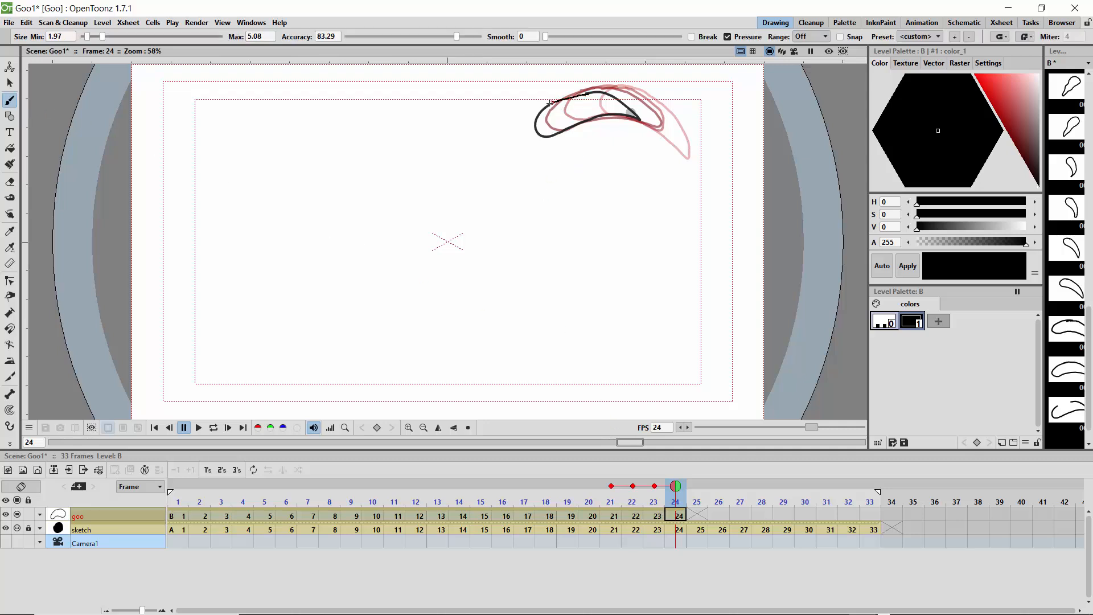
{"action": "left_click_drag", "start_coordinate": [534, 112], "coordinate": [536, 111]}
{"action": "left_click", "coordinate": [9, 182]}
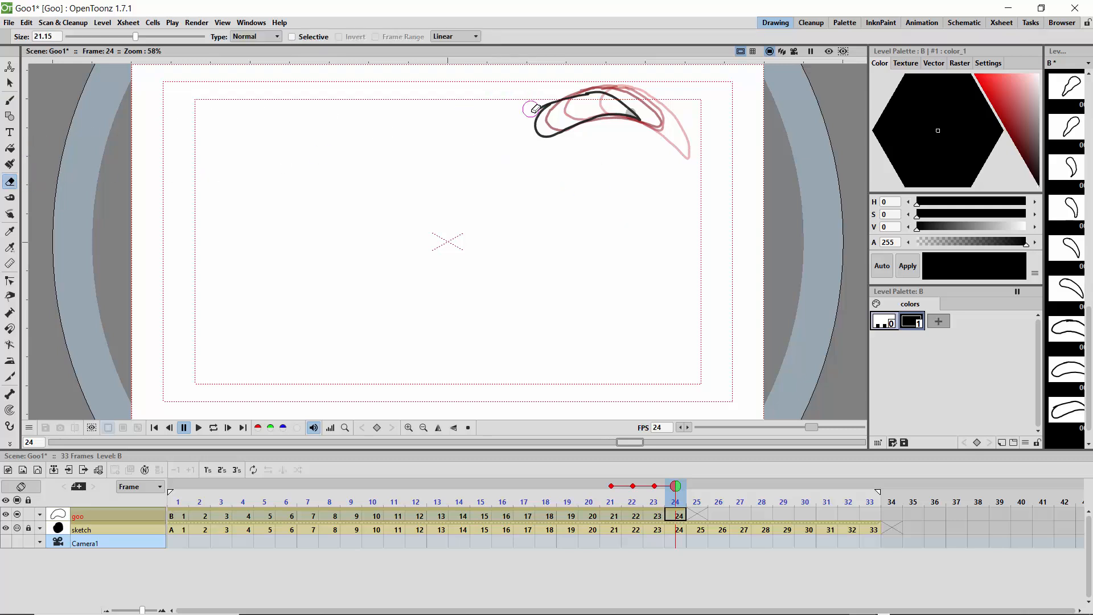
{"action": "left_click_drag", "start_coordinate": [532, 96], "coordinate": [549, 110]}
Step: Close the gap in the frame 24 goo outline by drawing a smooth curve around the erased side of its head
{"action": "left_click", "coordinate": [9, 101]}
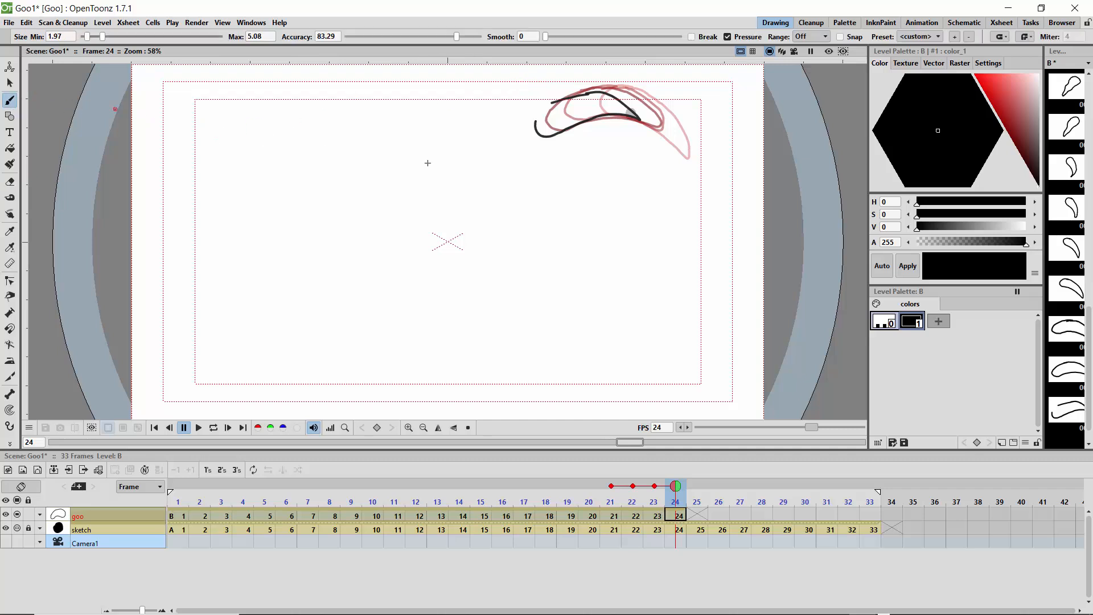
{"action": "left_click", "coordinate": [409, 427]}
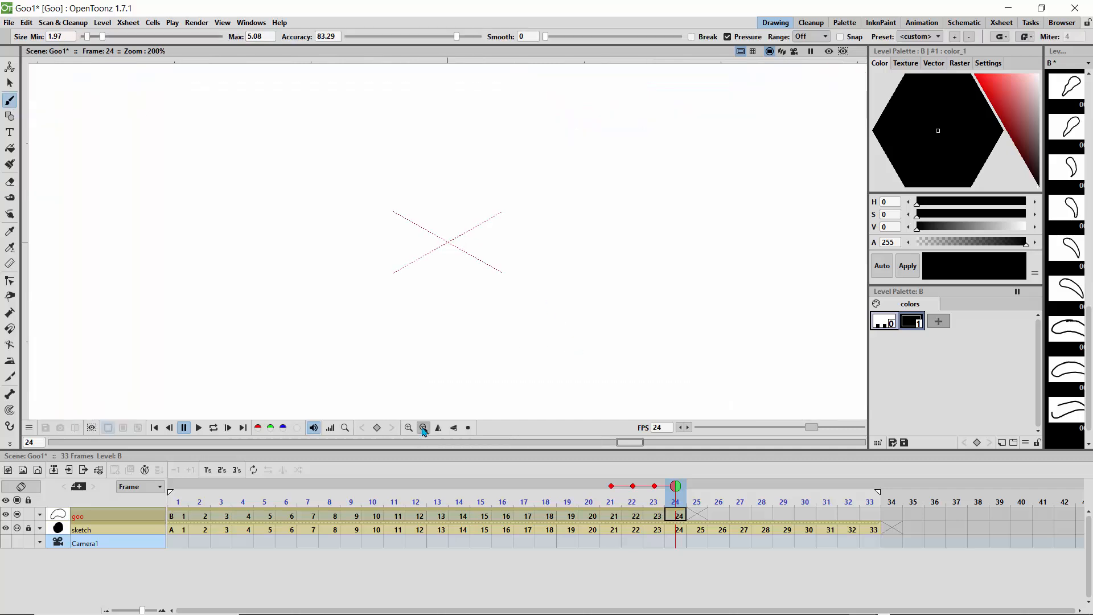
{"action": "left_click", "coordinate": [423, 428]}
{"action": "left_click", "coordinate": [423, 427]}
{"action": "left_click", "coordinate": [411, 428]}
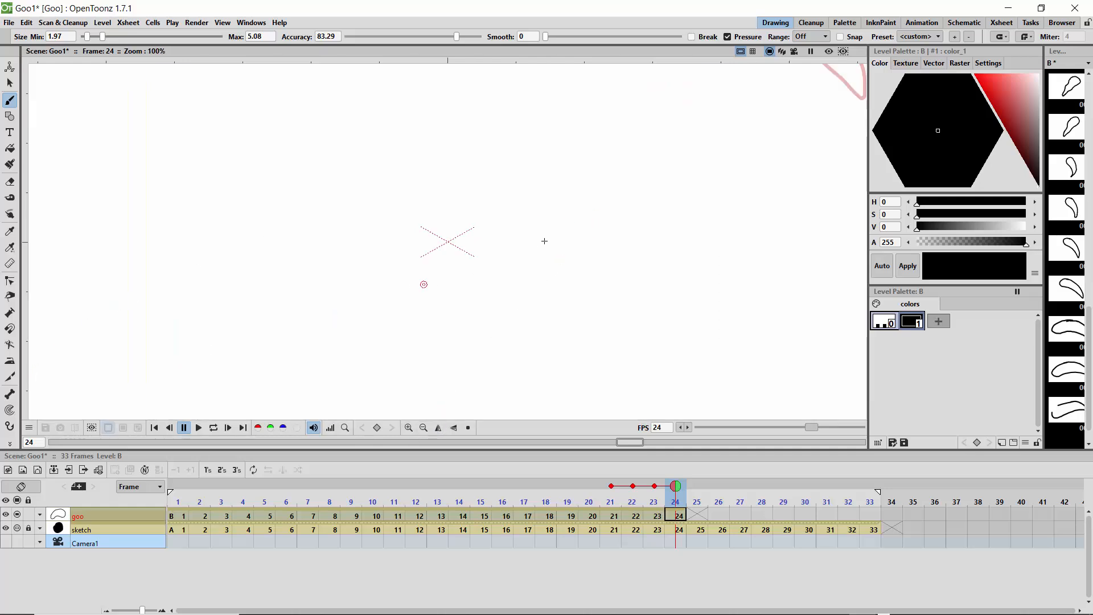
{"action": "key", "text": "space"}
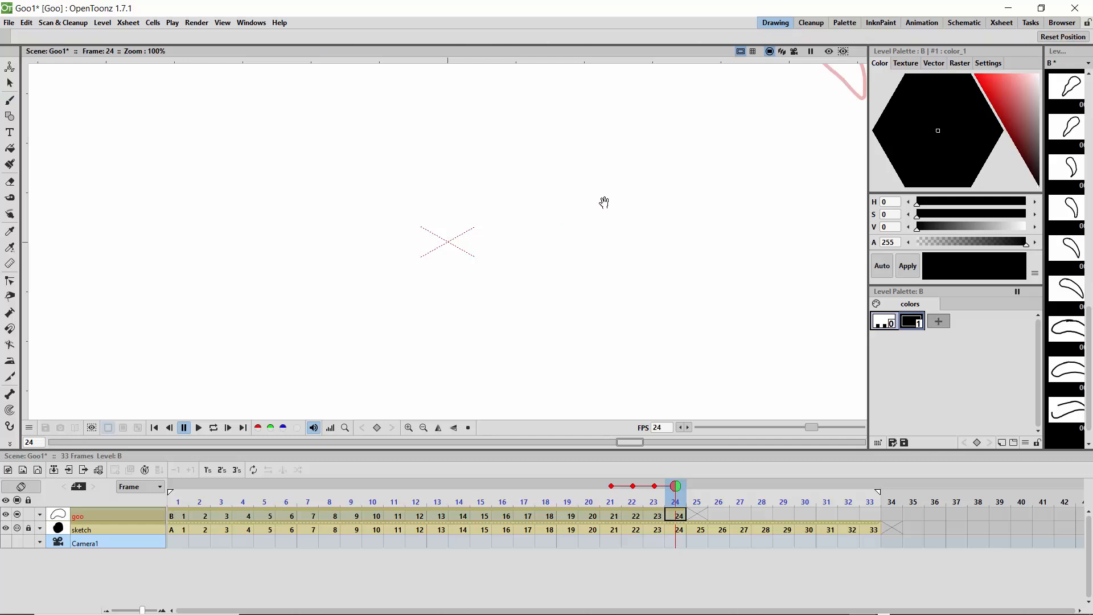
{"action": "mouse_move", "coordinate": [605, 203]}
{"action": "left_mouse_down"}
{"action": "mouse_move", "coordinate": [598, 242]}
{"action": "mouse_move", "coordinate": [541, 273]}
{"action": "left_mouse_up"}
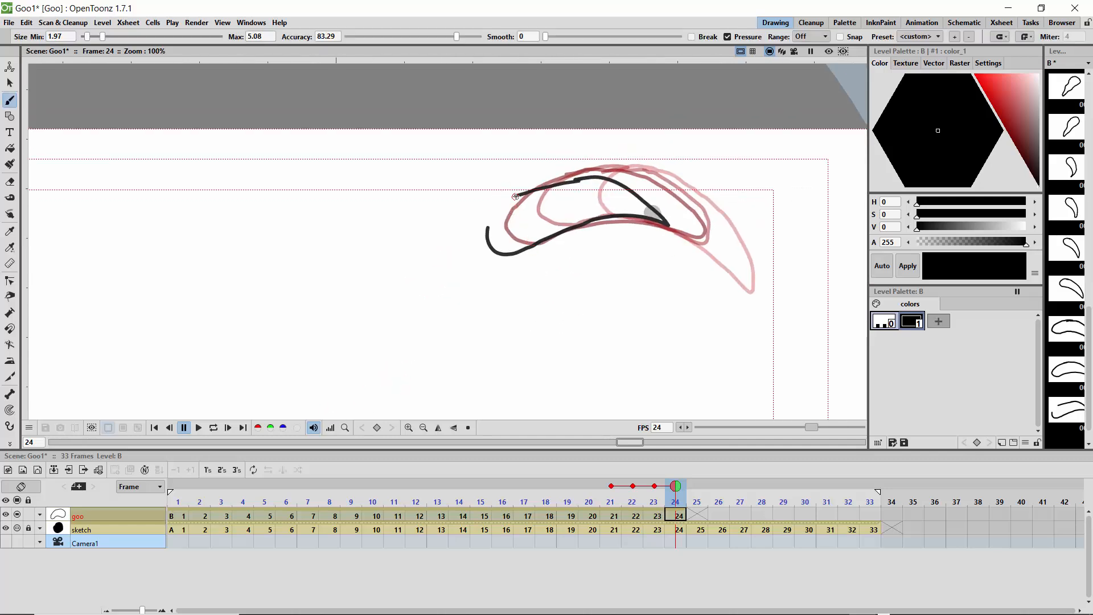
{"action": "left_click_drag", "start_coordinate": [503, 206], "coordinate": [487, 232]}
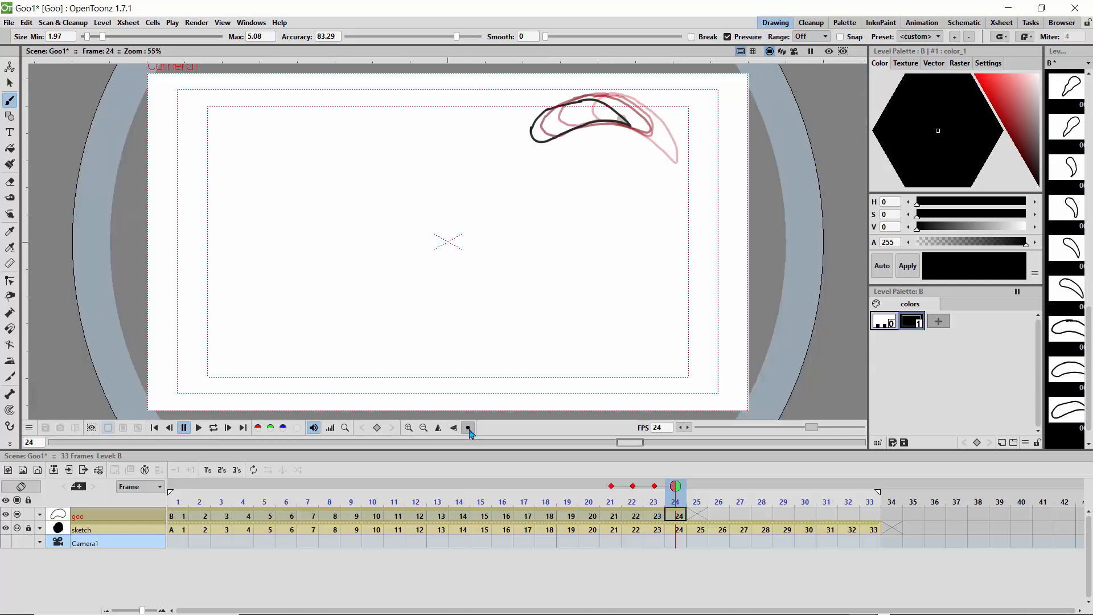
Step: Draw elongated teardrop goo outlines on frames 25 and 26, each stepping further down and left with its narrow tail meeting the previous head
{"action": "left_click", "coordinate": [468, 427]}
{"action": "left_click", "coordinate": [424, 428]}
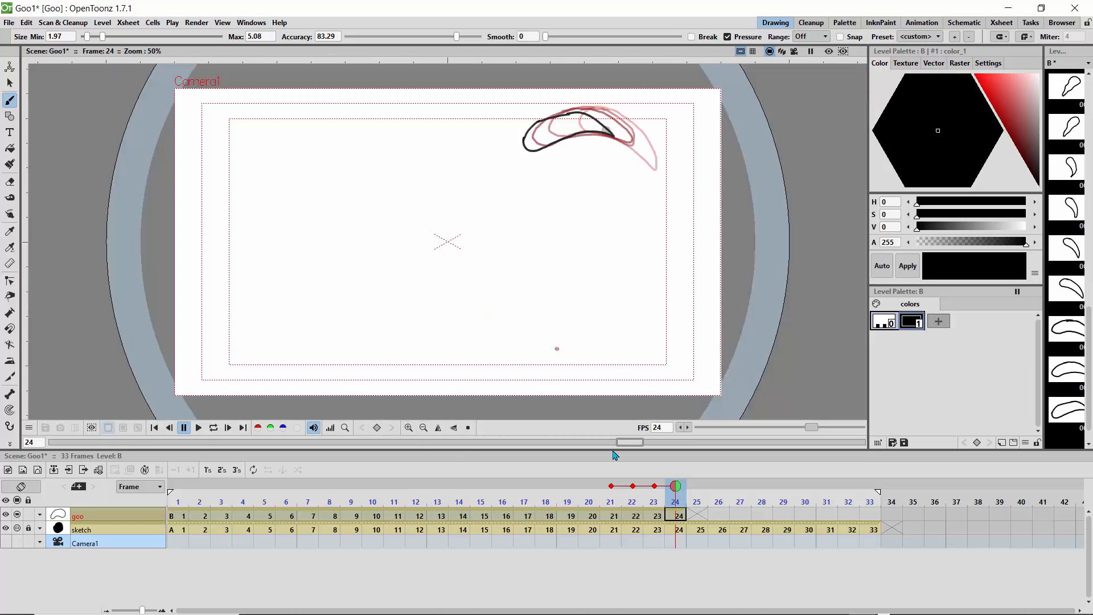
{"action": "left_click_drag", "start_coordinate": [677, 486], "coordinate": [689, 487]}
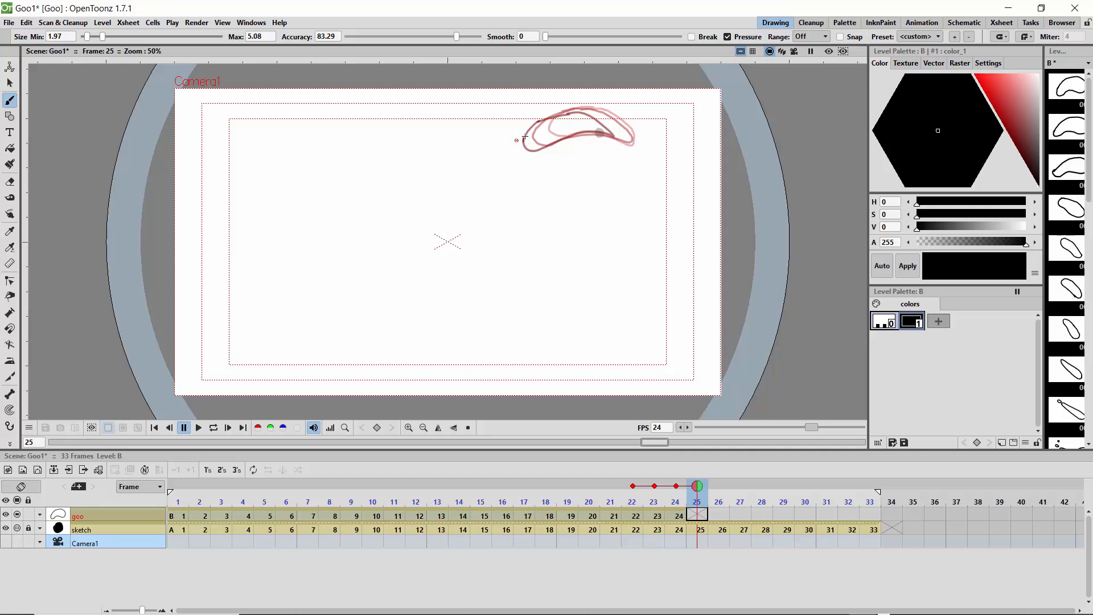
{"action": "mouse_move", "coordinate": [539, 128]}
{"action": "left_mouse_down"}
{"action": "mouse_move", "coordinate": [472, 159]}
{"action": "mouse_move", "coordinate": [467, 185]}
{"action": "mouse_move", "coordinate": [498, 186]}
{"action": "mouse_move", "coordinate": [542, 142]}
{"action": "left_mouse_up"}
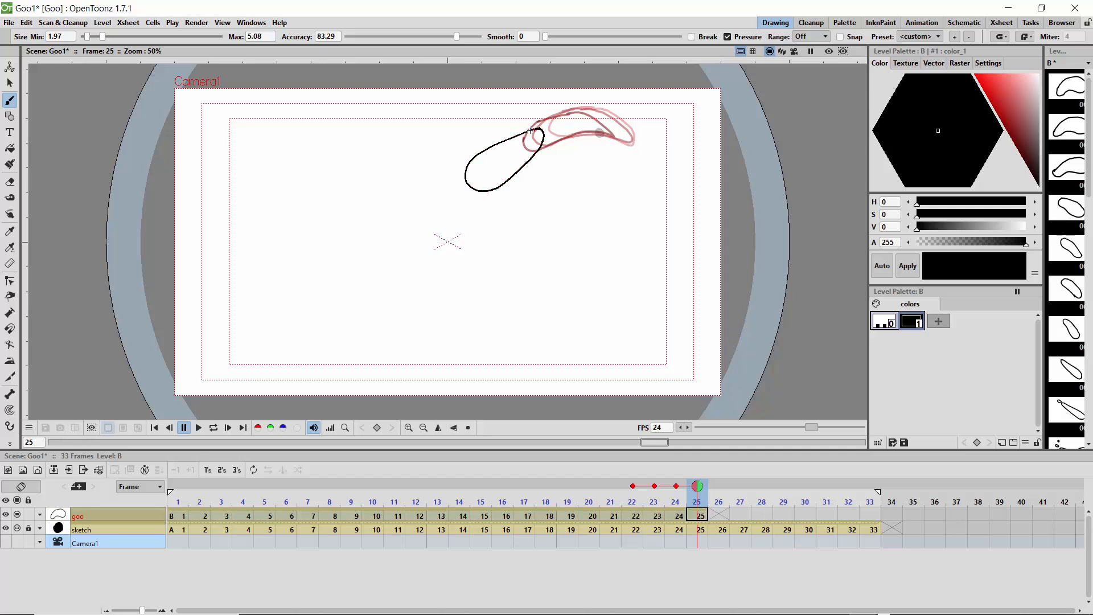
{"action": "left_click", "coordinate": [717, 487]}
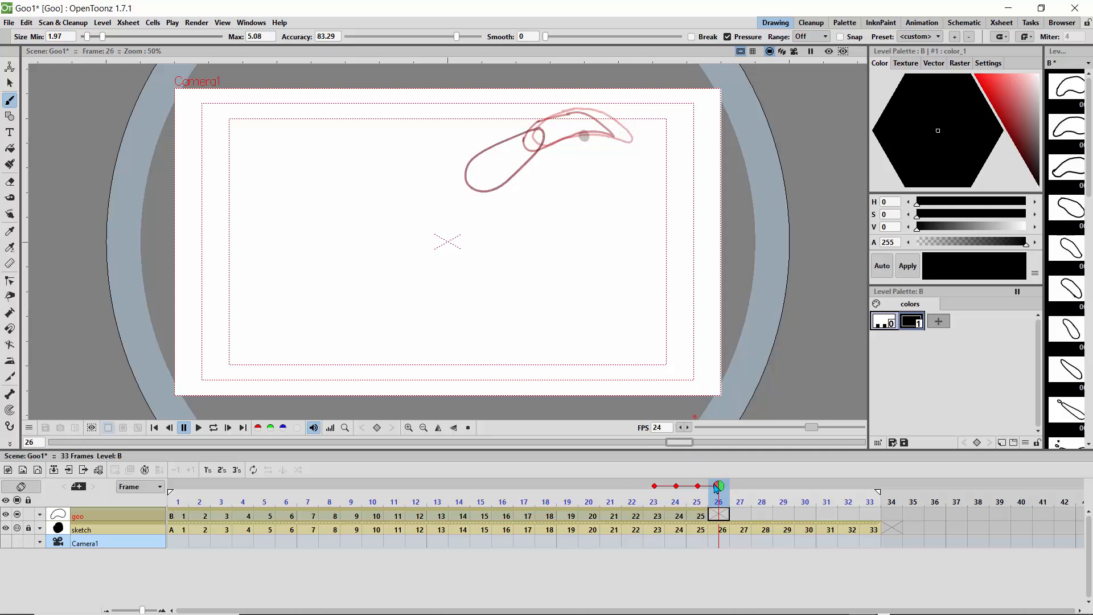
{"action": "mouse_move", "coordinate": [474, 171]}
{"action": "left_mouse_down"}
{"action": "mouse_move", "coordinate": [419, 196]}
{"action": "mouse_move", "coordinate": [402, 223]}
{"action": "mouse_move", "coordinate": [414, 232]}
{"action": "mouse_move", "coordinate": [443, 222]}
{"action": "mouse_move", "coordinate": [473, 171]}
{"action": "left_mouse_up"}
Step: Draw teardrop goo outlines on frames 27 and 28, first further down and left, then a shorter one overlapping it
{"action": "left_click", "coordinate": [739, 501]}
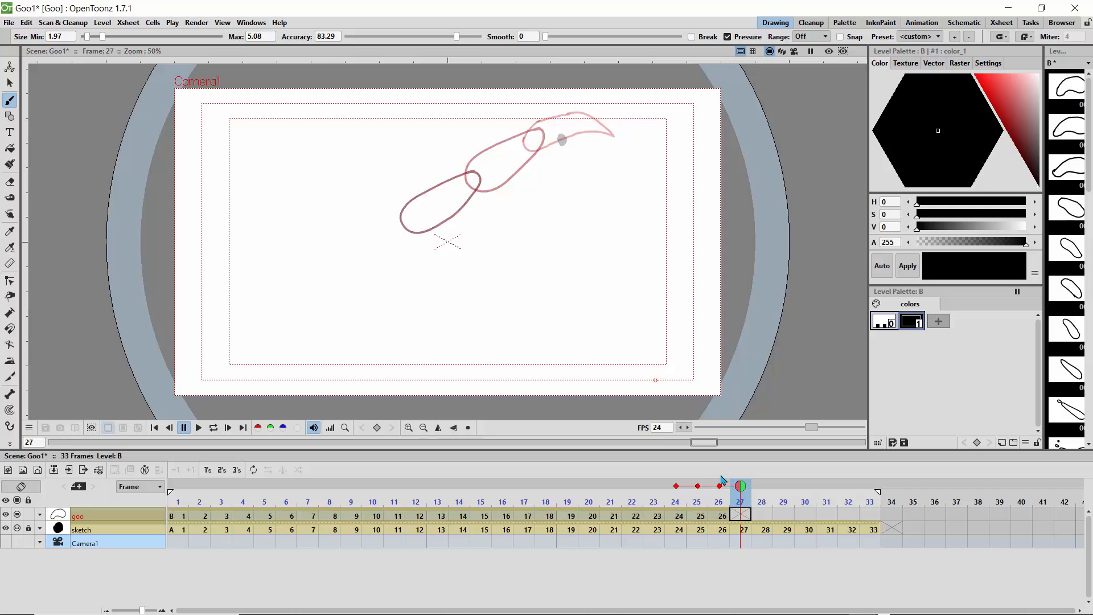
{"action": "mouse_move", "coordinate": [393, 226]}
{"action": "left_mouse_down"}
{"action": "mouse_move", "coordinate": [318, 255]}
{"action": "mouse_move", "coordinate": [313, 276]}
{"action": "mouse_move", "coordinate": [341, 282]}
{"action": "mouse_move", "coordinate": [372, 262]}
{"action": "left_mouse_up"}
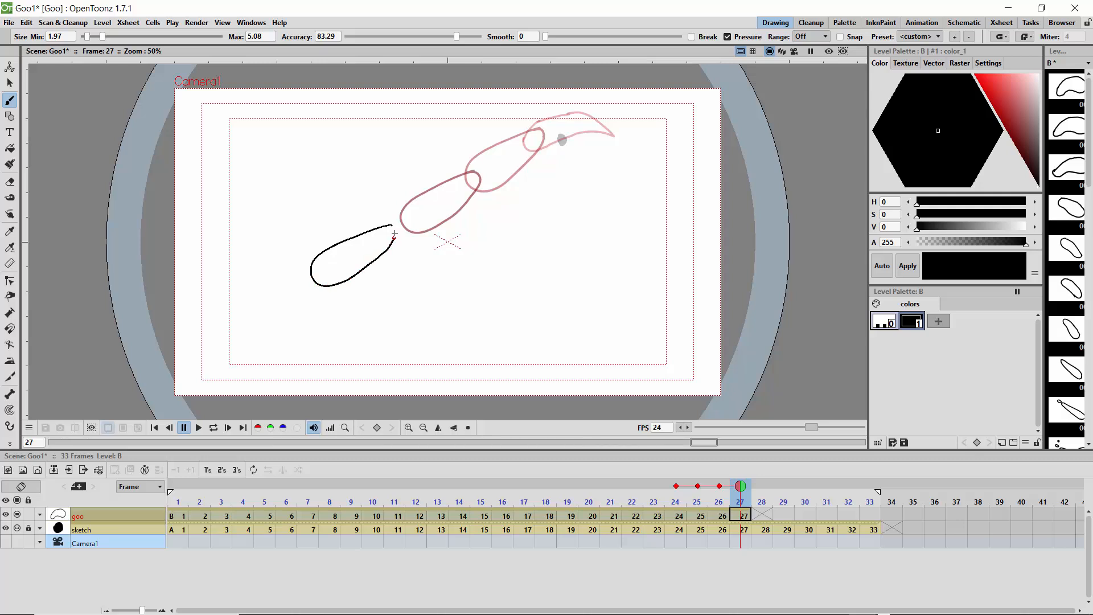
{"action": "left_click_drag", "start_coordinate": [389, 226], "coordinate": [389, 227]}
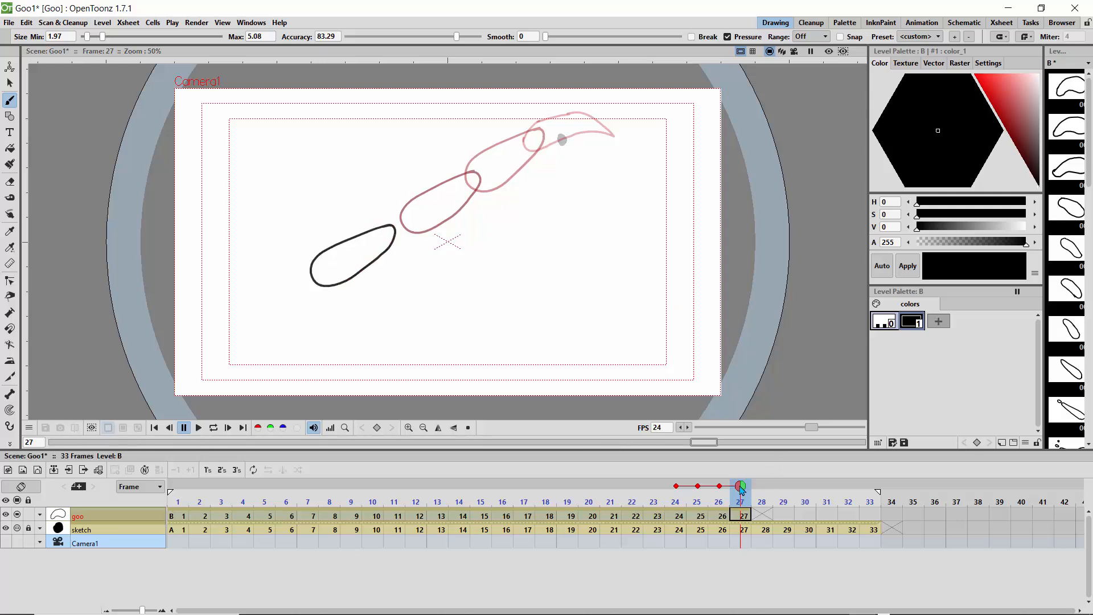
{"action": "left_click", "coordinate": [756, 493]}
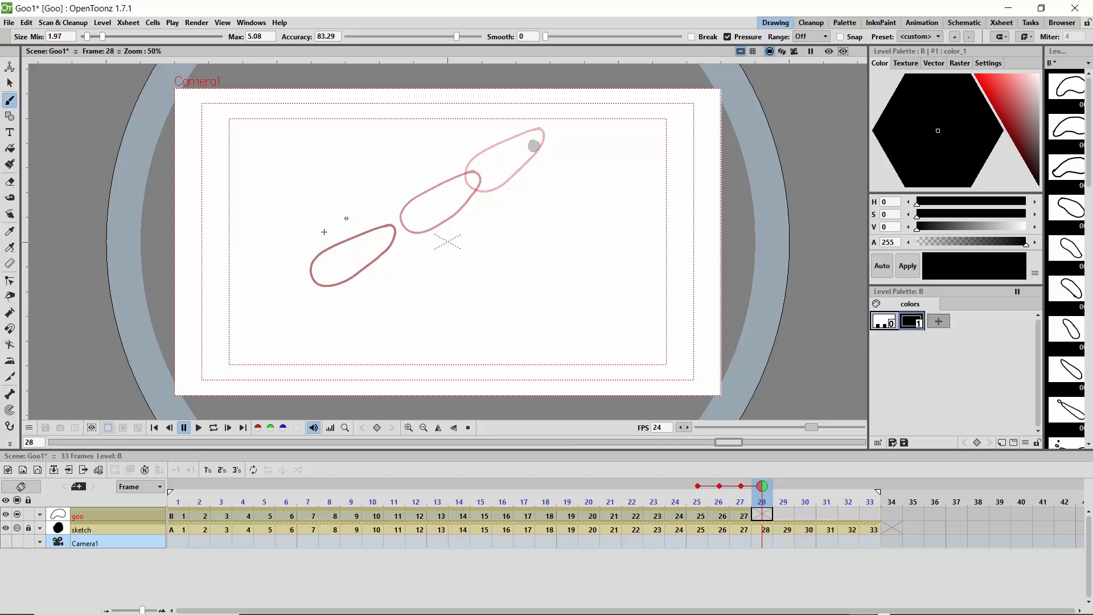
{"action": "mouse_move", "coordinate": [372, 236]}
{"action": "left_mouse_down"}
{"action": "mouse_move", "coordinate": [304, 264]}
{"action": "mouse_move", "coordinate": [304, 289]}
{"action": "mouse_move", "coordinate": [324, 289]}
{"action": "mouse_move", "coordinate": [369, 233]}
{"action": "left_mouse_up"}
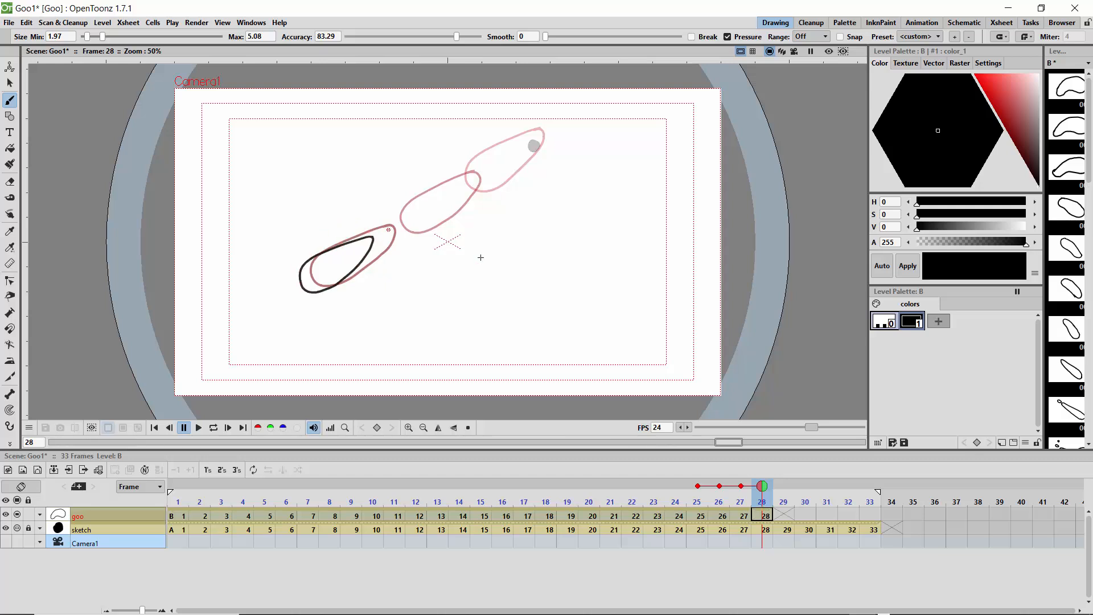
Step: Draw bent, overlapping goo outlines on frames 29 and 30, shifting the rounded head slightly down and left as the tail shortens
{"action": "left_click", "coordinate": [782, 494]}
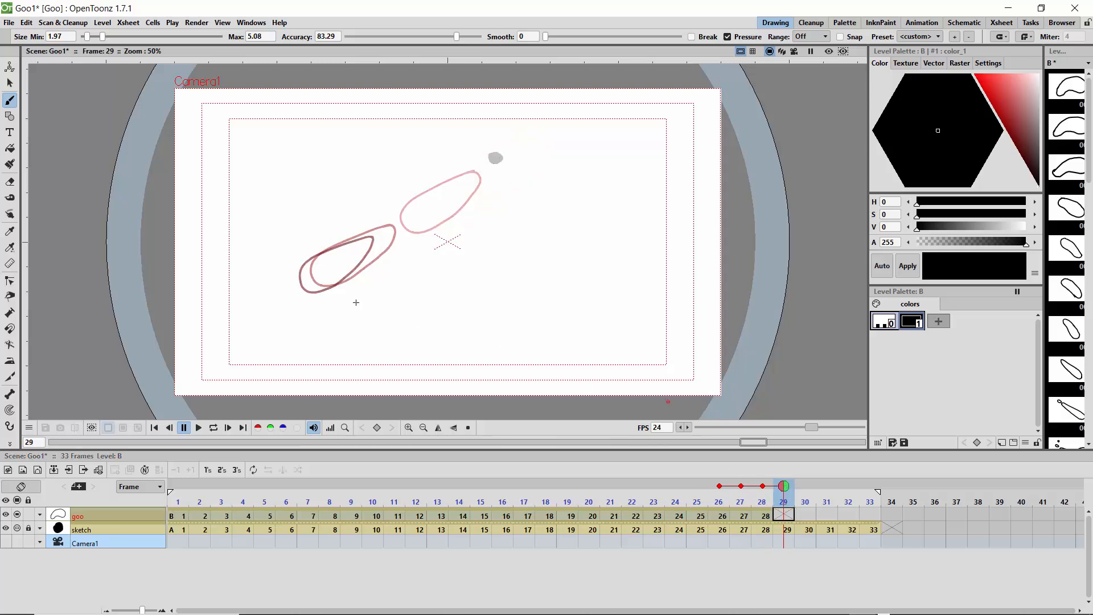
{"action": "mouse_move", "coordinate": [348, 247]}
{"action": "left_mouse_down"}
{"action": "mouse_move", "coordinate": [301, 266]}
{"action": "mouse_move", "coordinate": [289, 292]}
{"action": "mouse_move", "coordinate": [317, 298]}
{"action": "mouse_move", "coordinate": [345, 245]}
{"action": "left_mouse_up"}
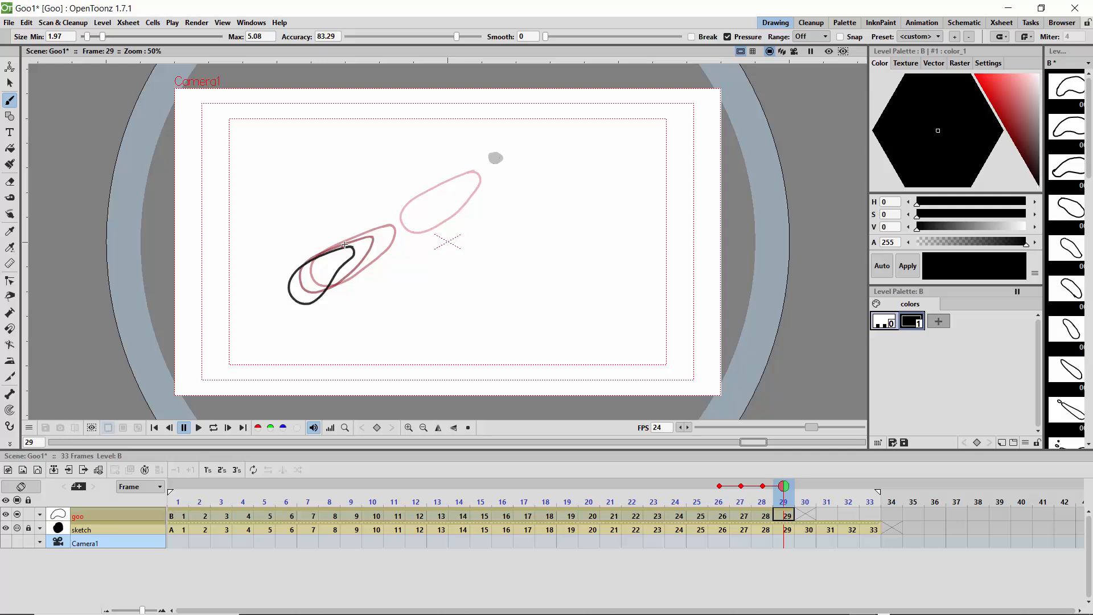
{"action": "left_click", "coordinate": [805, 493]}
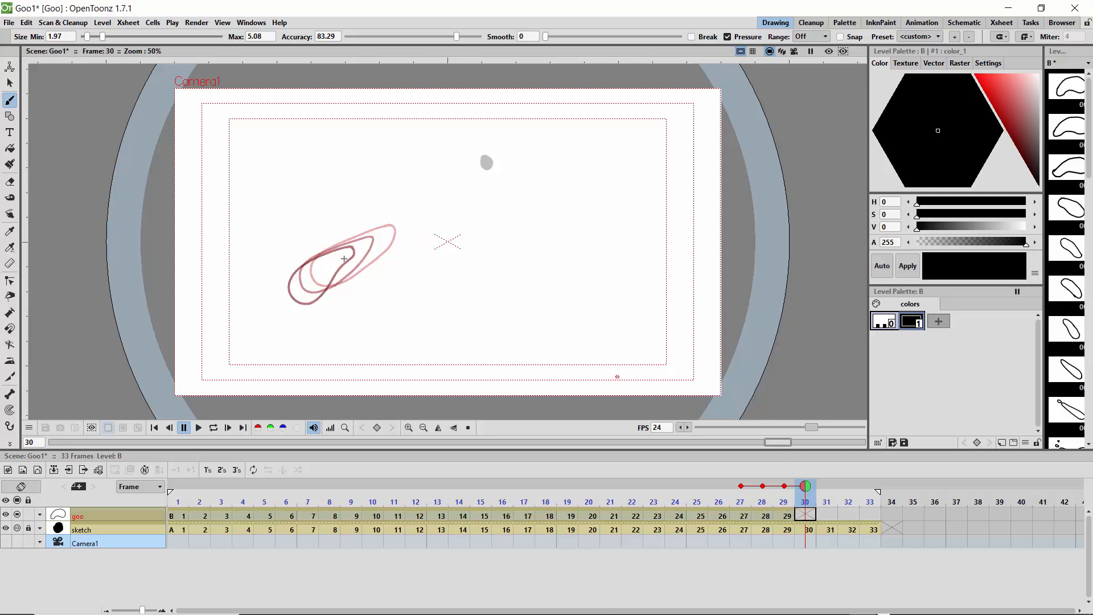
{"action": "mouse_move", "coordinate": [340, 252]}
{"action": "left_mouse_down"}
{"action": "mouse_move", "coordinate": [292, 277]}
{"action": "mouse_move", "coordinate": [292, 311]}
{"action": "mouse_move", "coordinate": [312, 306]}
{"action": "mouse_move", "coordinate": [337, 250]}
{"action": "left_mouse_up"}
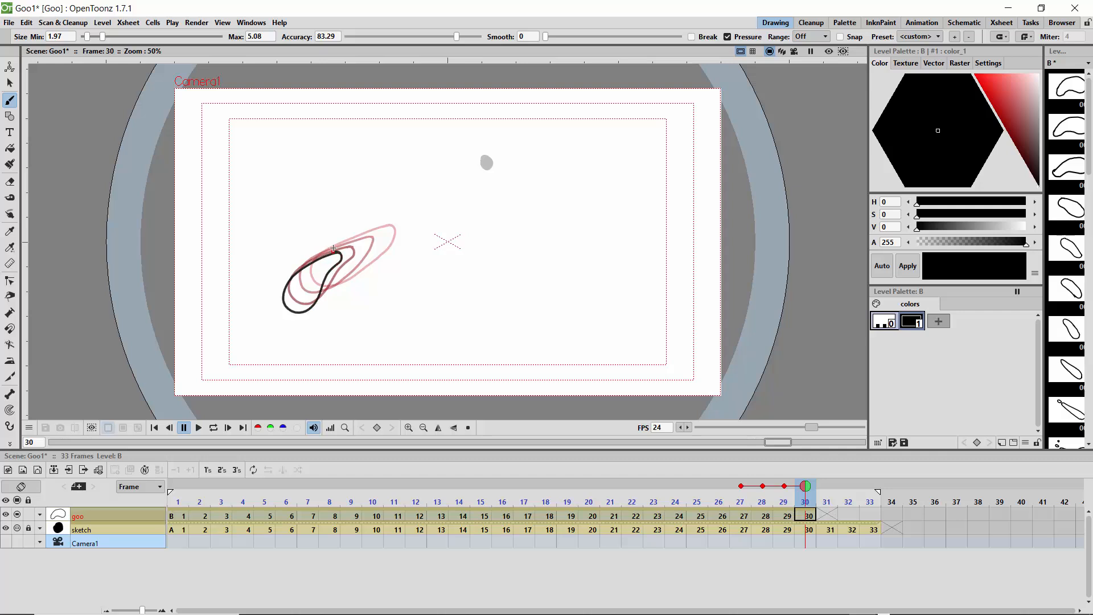
Step: Draw the closing goo outlines on frames 31 to 33, lowering the head slightly and pulling the narrow tail in toward it
{"action": "left_click", "coordinate": [824, 486]}
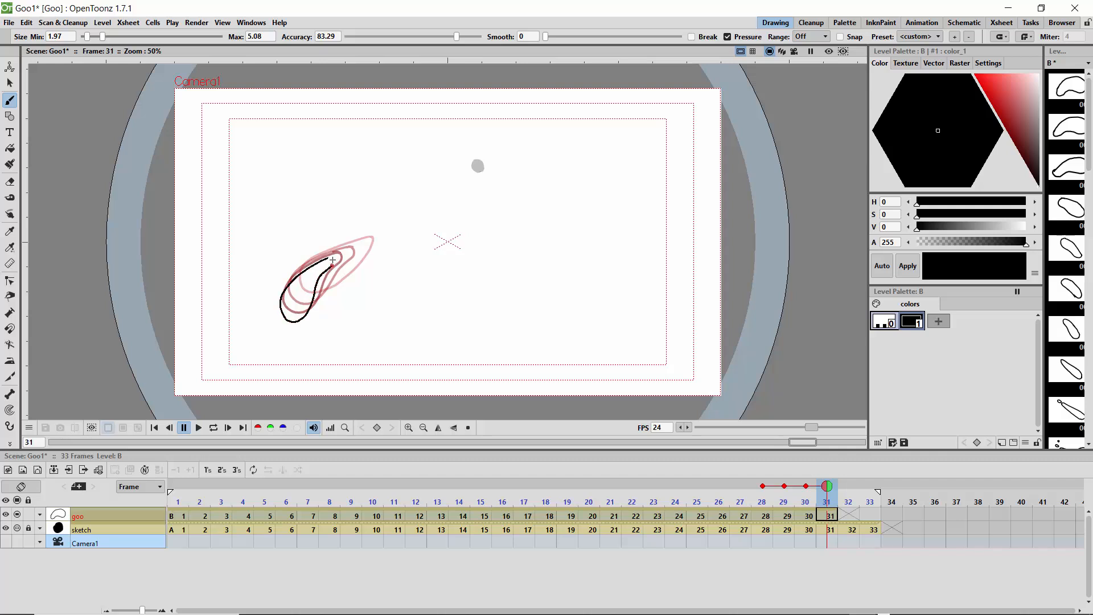
{"action": "left_click_drag", "start_coordinate": [332, 260], "coordinate": [333, 259]}
{"action": "left_click", "coordinate": [847, 492]}
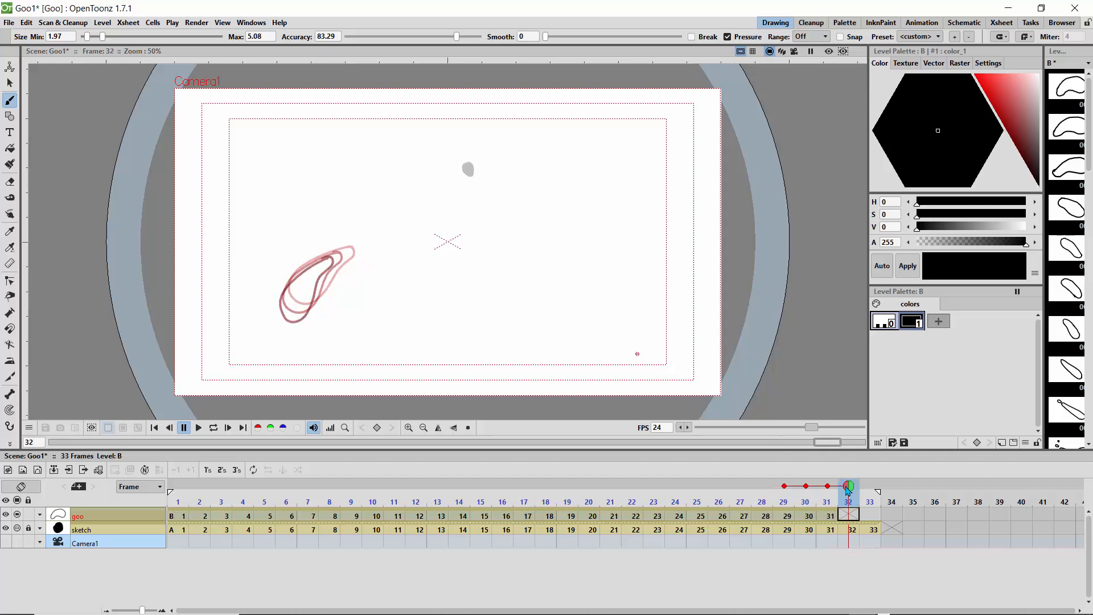
{"action": "left_click_drag", "start_coordinate": [302, 274], "coordinate": [308, 275]}
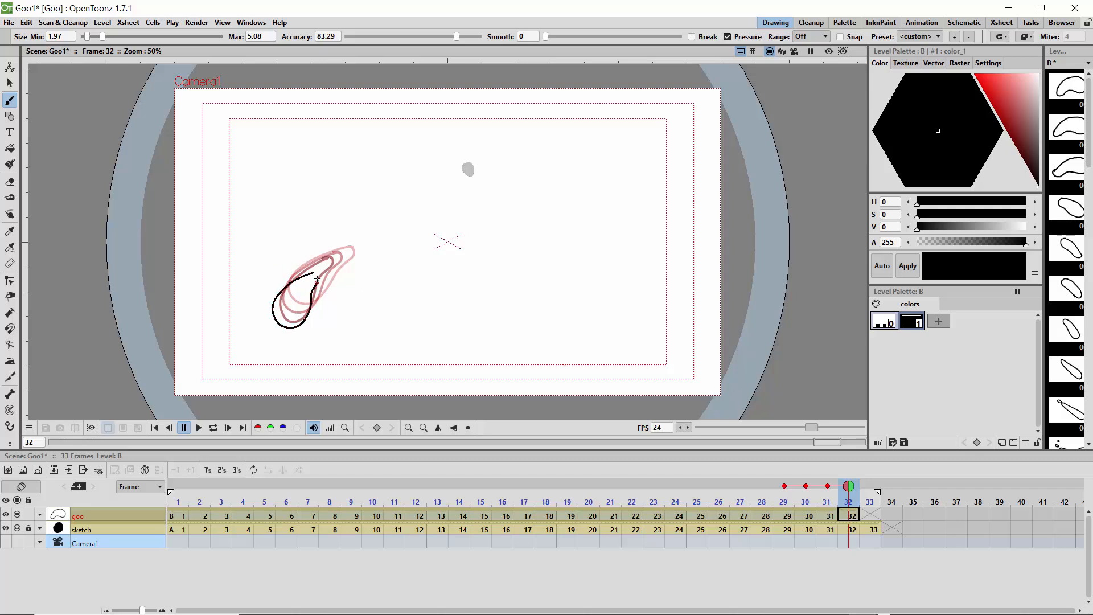
{"action": "left_click_drag", "start_coordinate": [305, 273], "coordinate": [308, 274]}
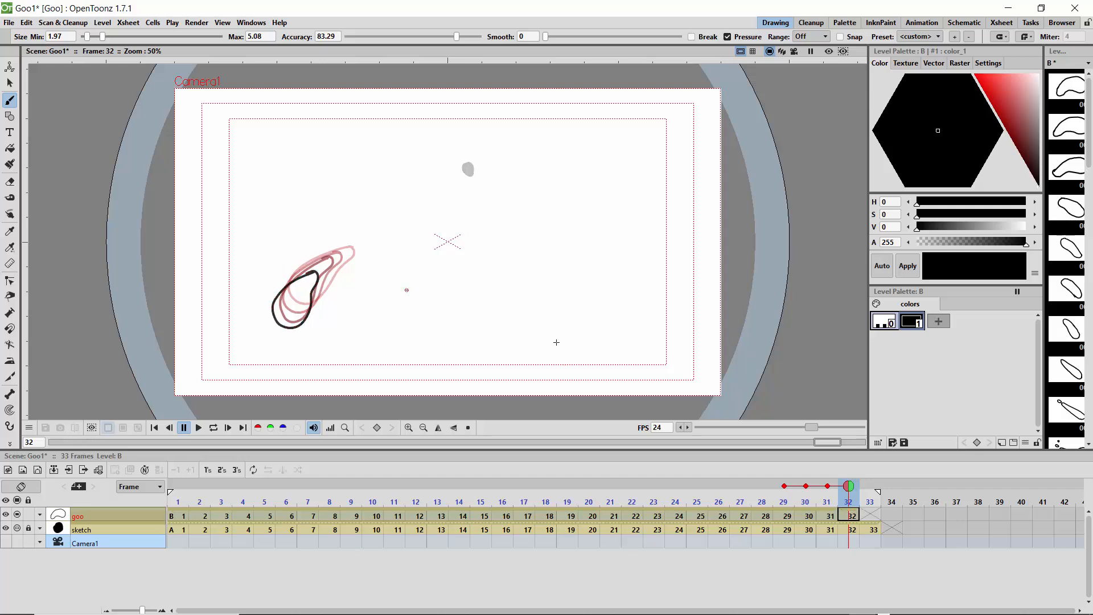
{"action": "left_click", "coordinate": [866, 490]}
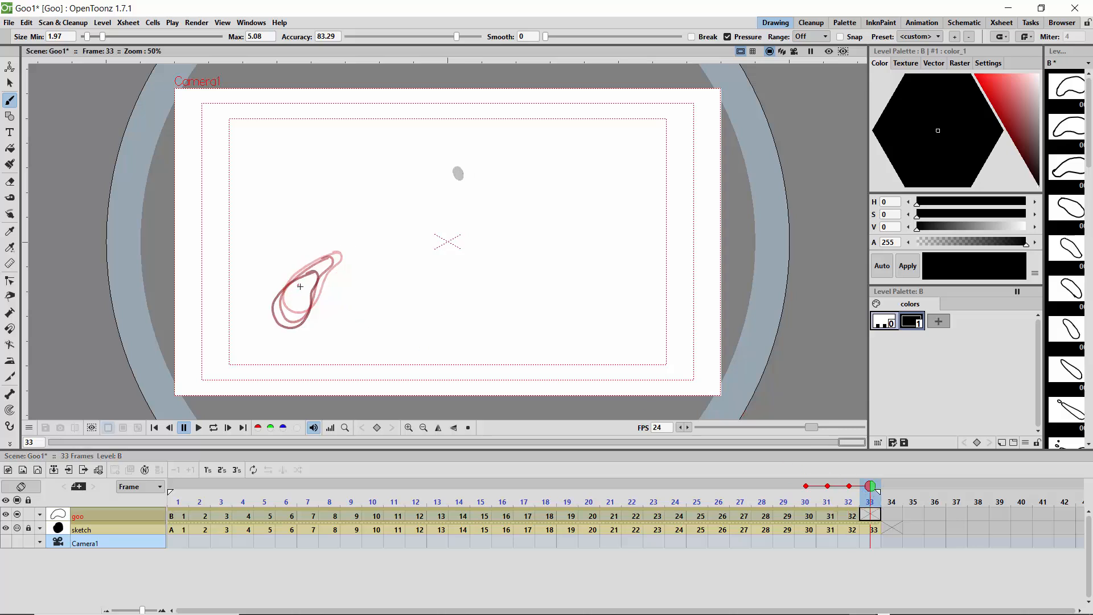
{"action": "mouse_move", "coordinate": [300, 286]}
{"action": "left_mouse_down"}
{"action": "mouse_move", "coordinate": [270, 304]}
{"action": "mouse_move", "coordinate": [272, 327]}
{"action": "mouse_move", "coordinate": [297, 326]}
{"action": "mouse_move", "coordinate": [294, 283]}
{"action": "left_mouse_up"}
Step: Hide the sketch level in the viewer, and review the goo animation by looping playback and scrubbing the frames
{"action": "left_click", "coordinate": [213, 427]}
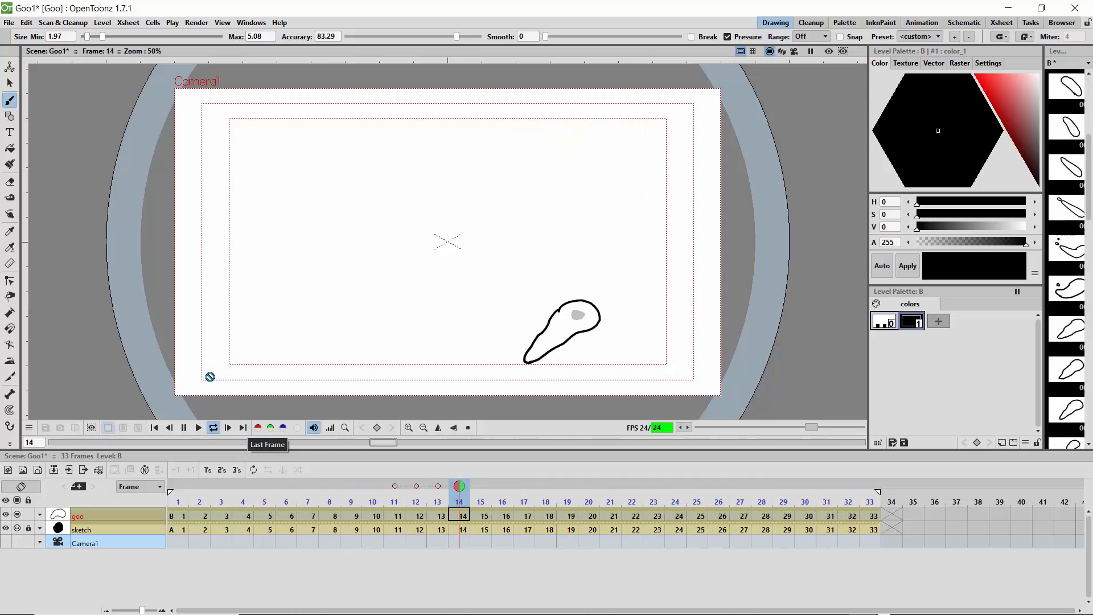
{"action": "left_click", "coordinate": [17, 528]}
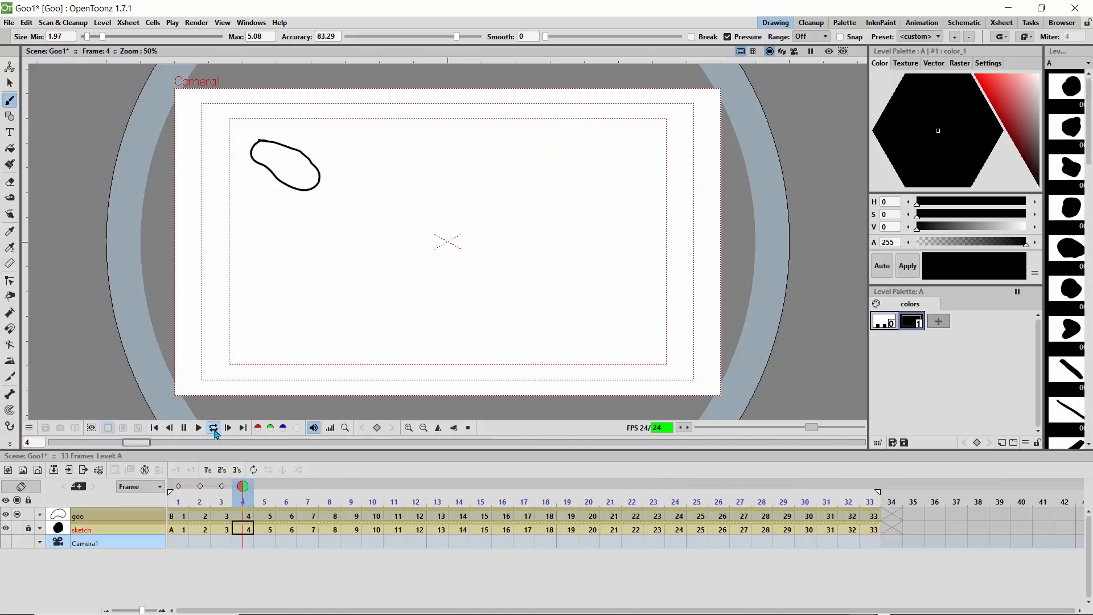
{"action": "left_click", "coordinate": [214, 430]}
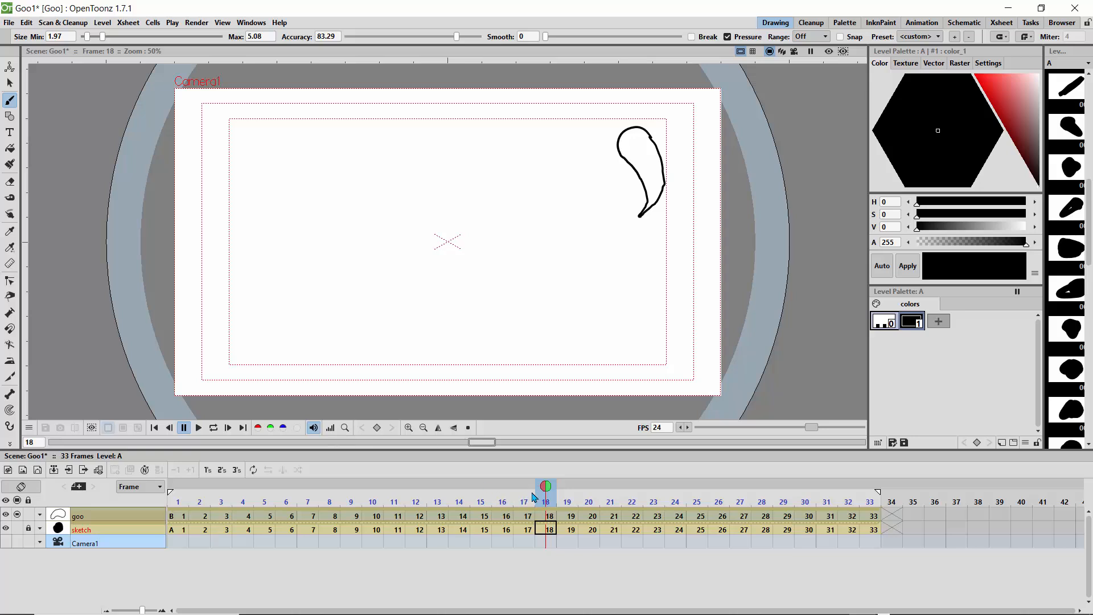
{"action": "left_click_drag", "start_coordinate": [496, 482], "coordinate": [870, 522]}
Step: Reframe all the goo level's drawings on 2's, and play the slowed animation in a loop through frame 66
{"action": "left_click", "coordinate": [145, 518]}
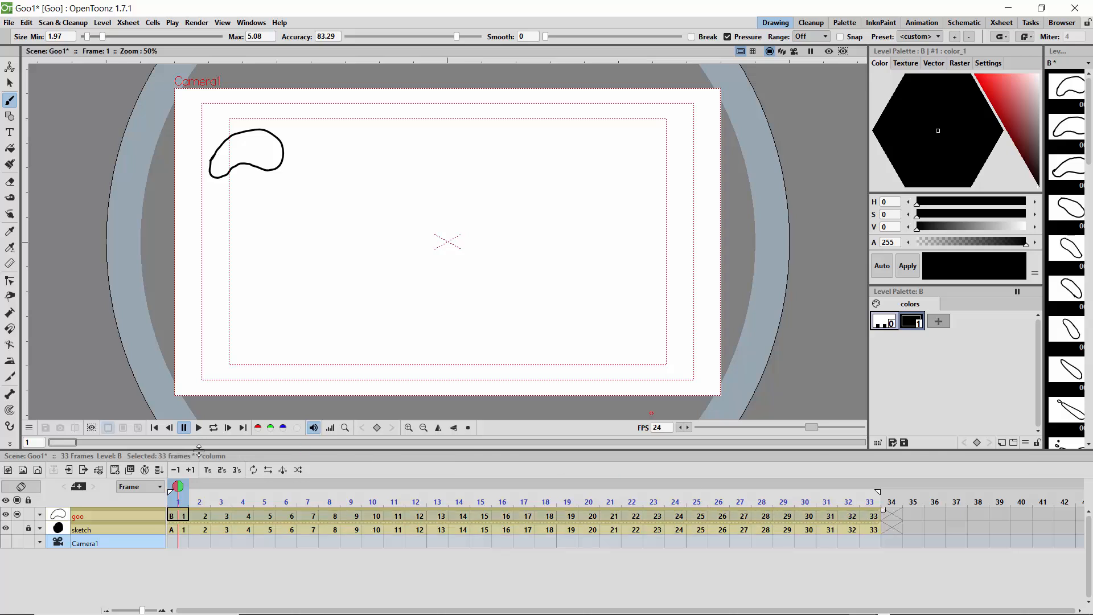
{"action": "left_click", "coordinate": [222, 469]}
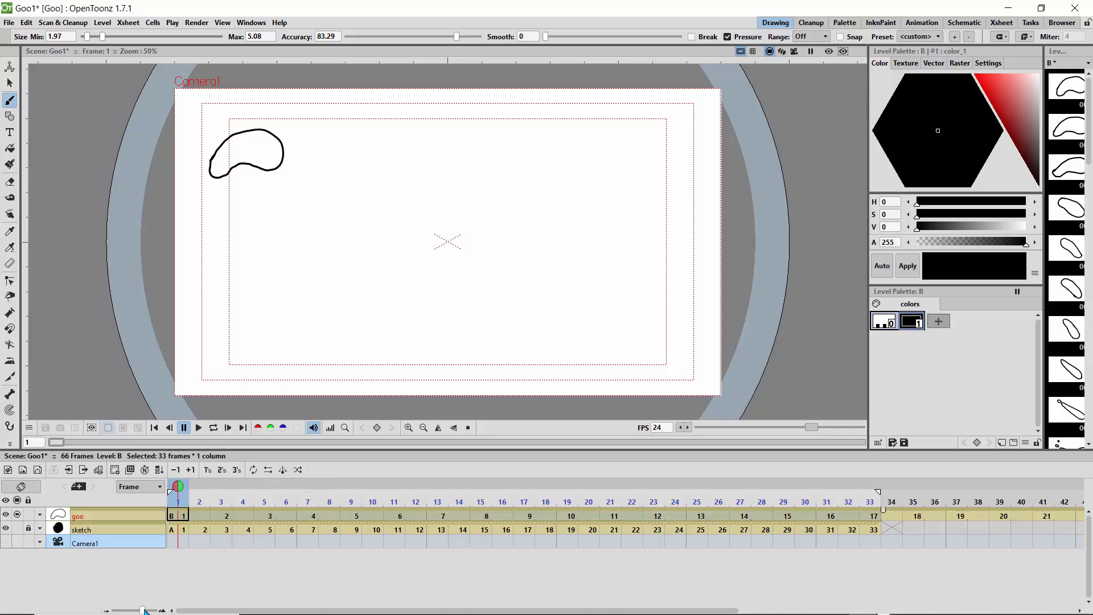
{"action": "left_click_drag", "start_coordinate": [144, 611], "coordinate": [130, 612]}
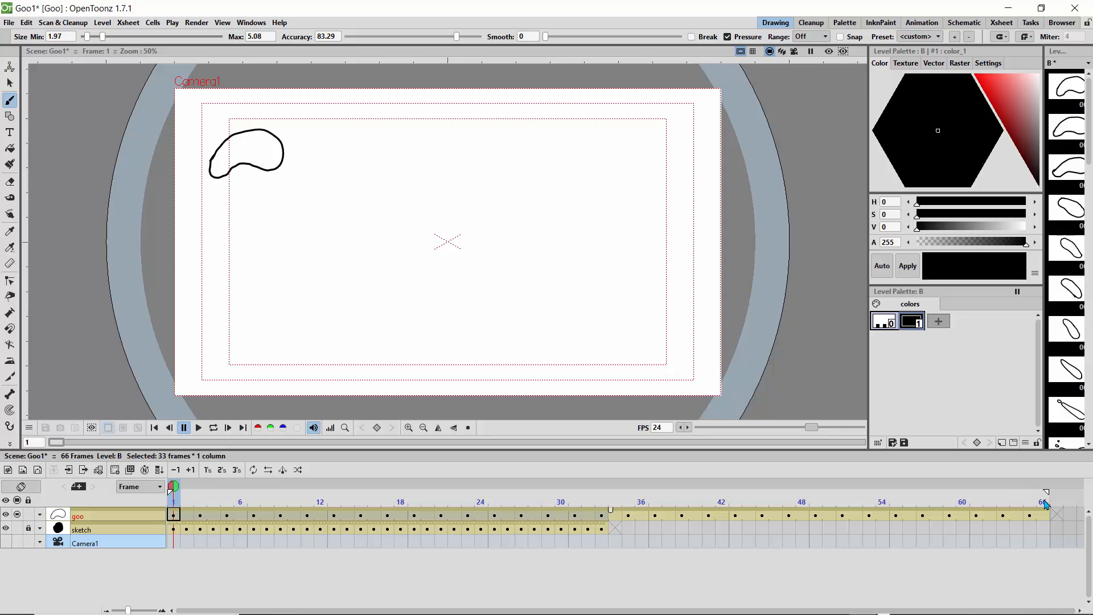
{"action": "left_click", "coordinate": [199, 428]}
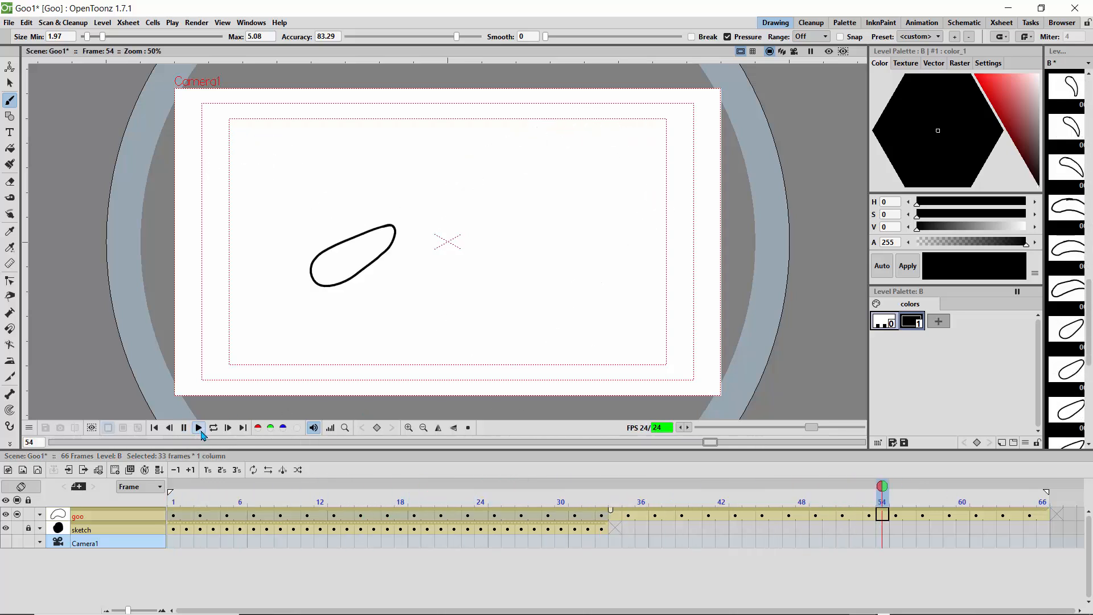
{"action": "left_click", "coordinate": [212, 430]}
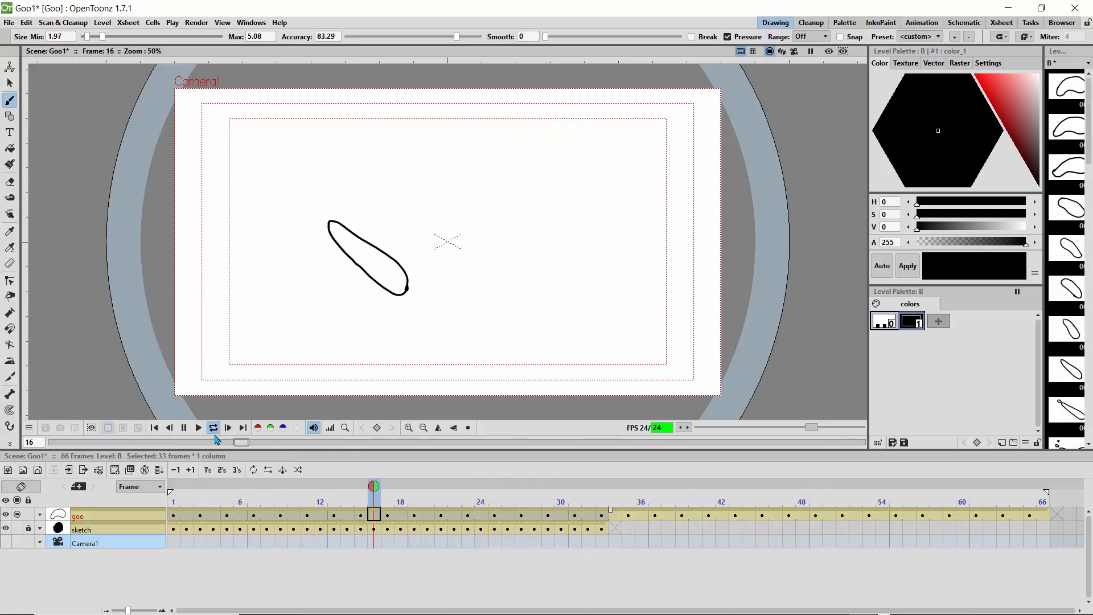
Step: Stop the loop playback, undo the goo level's reframing on 2's, and return to frame 1 with a wider timeline frame view
{"action": "left_click", "coordinate": [213, 430]}
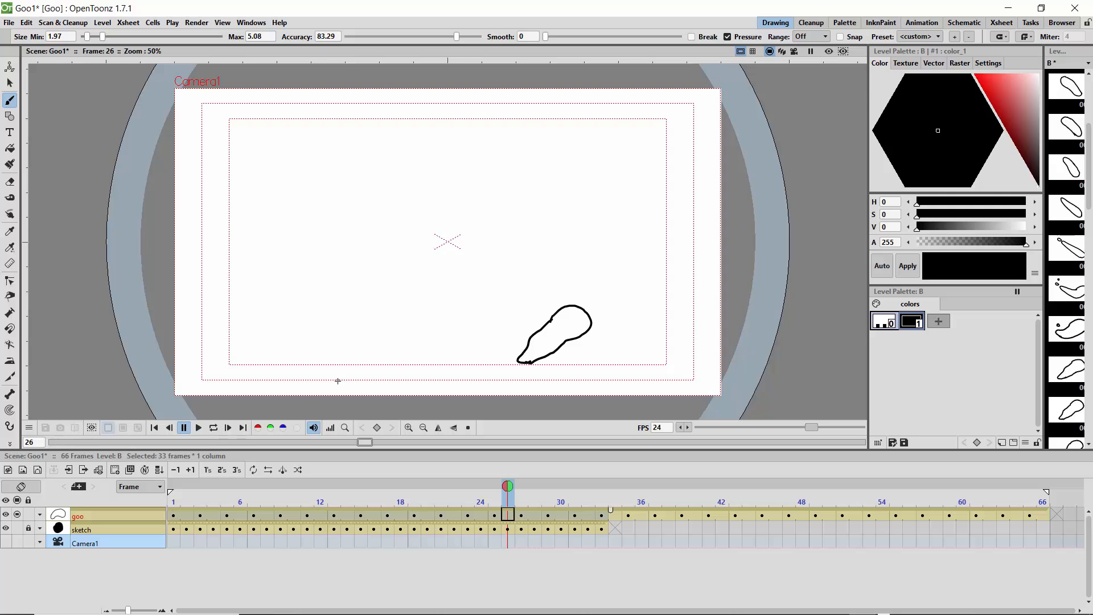
{"action": "key", "text": "ctrl+z"}
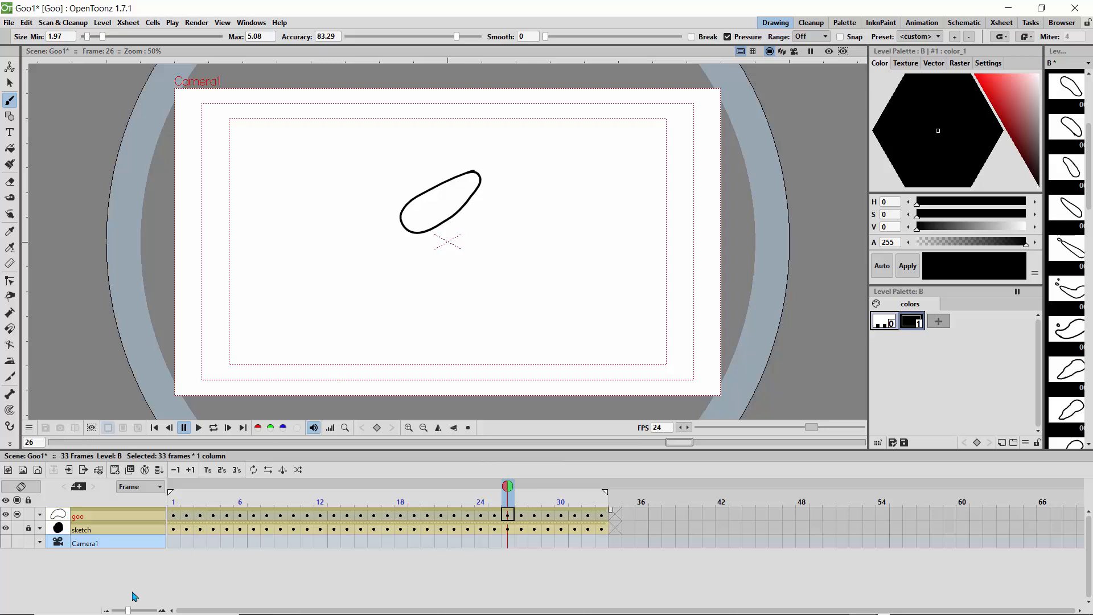
{"action": "left_click_drag", "start_coordinate": [132, 610], "coordinate": [136, 610]}
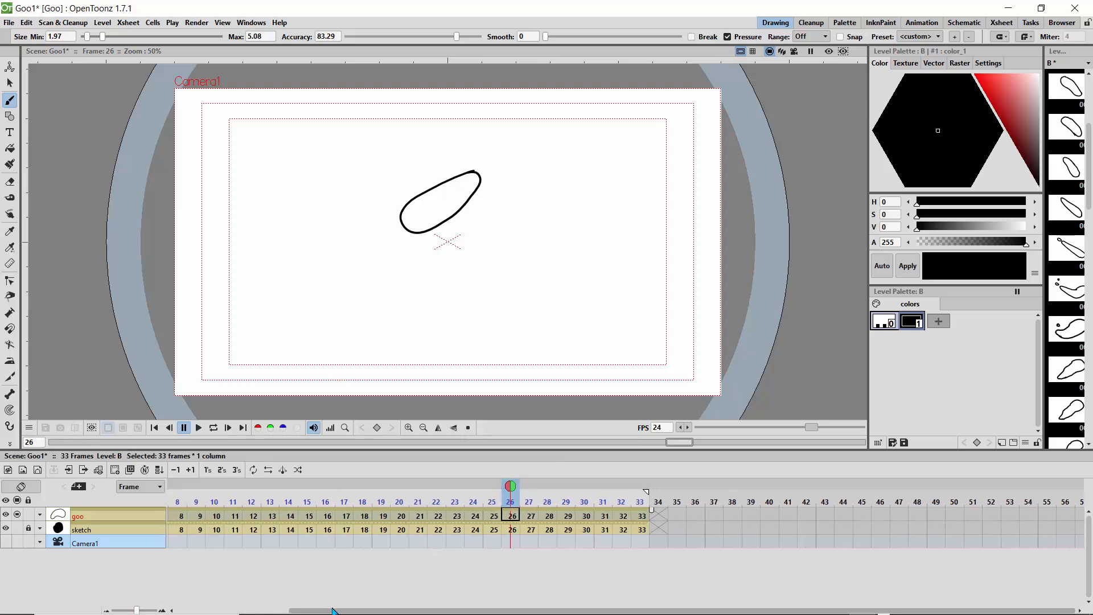
{"action": "left_click_drag", "start_coordinate": [333, 611], "coordinate": [219, 610]}
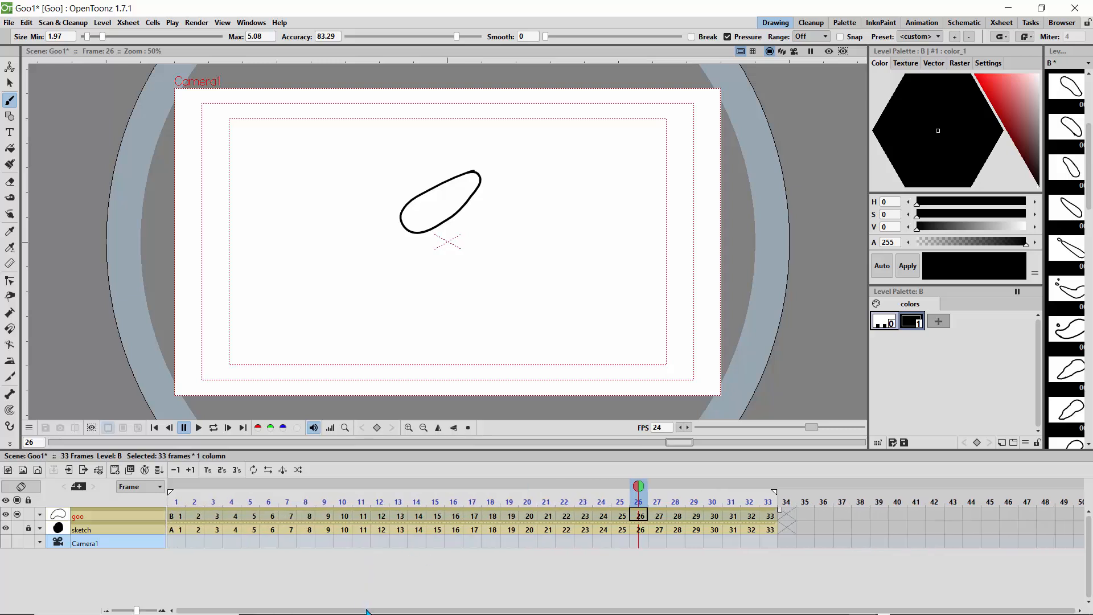
{"action": "left_click_drag", "start_coordinate": [638, 485], "coordinate": [177, 485]}
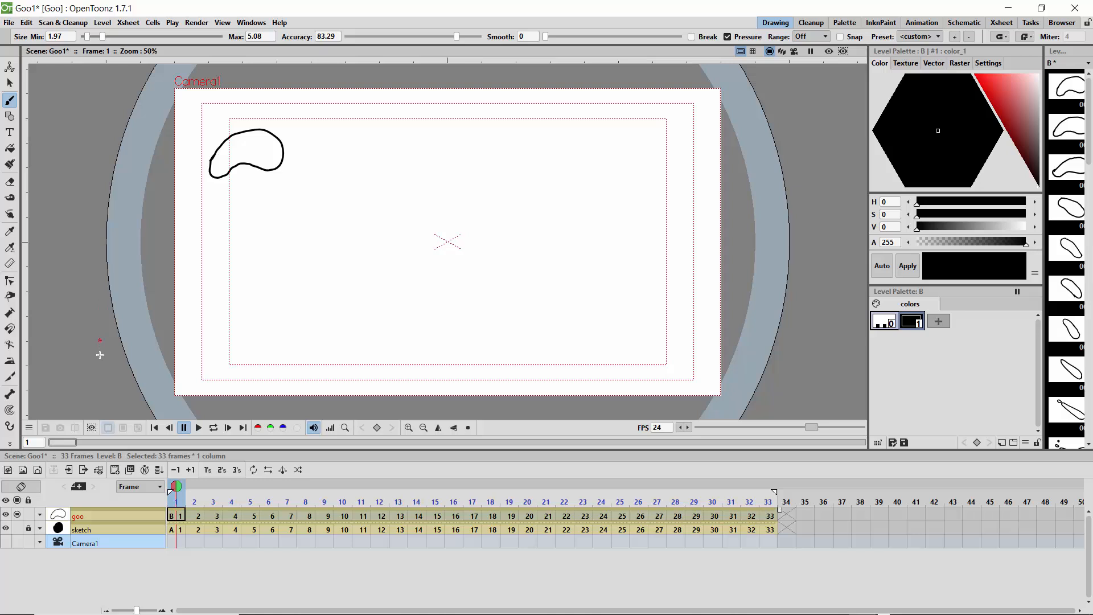
Step: Add a green style (H 91, S 79, V 79) to the goo level's palette and fill the frame 1 shape with it
{"action": "left_click", "coordinate": [10, 149]}
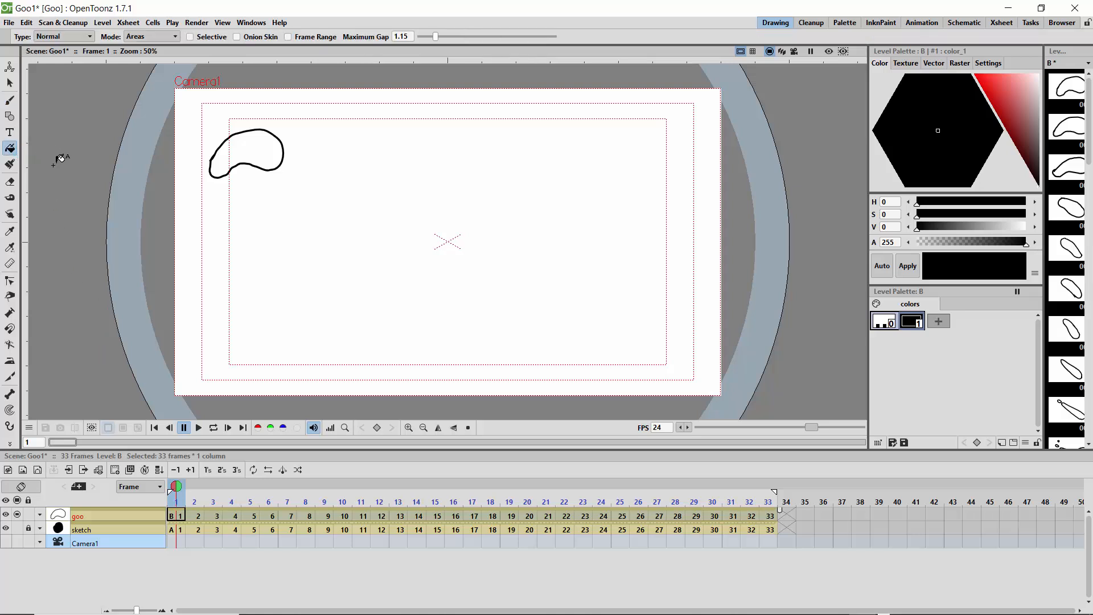
{"action": "left_click", "coordinate": [939, 322]}
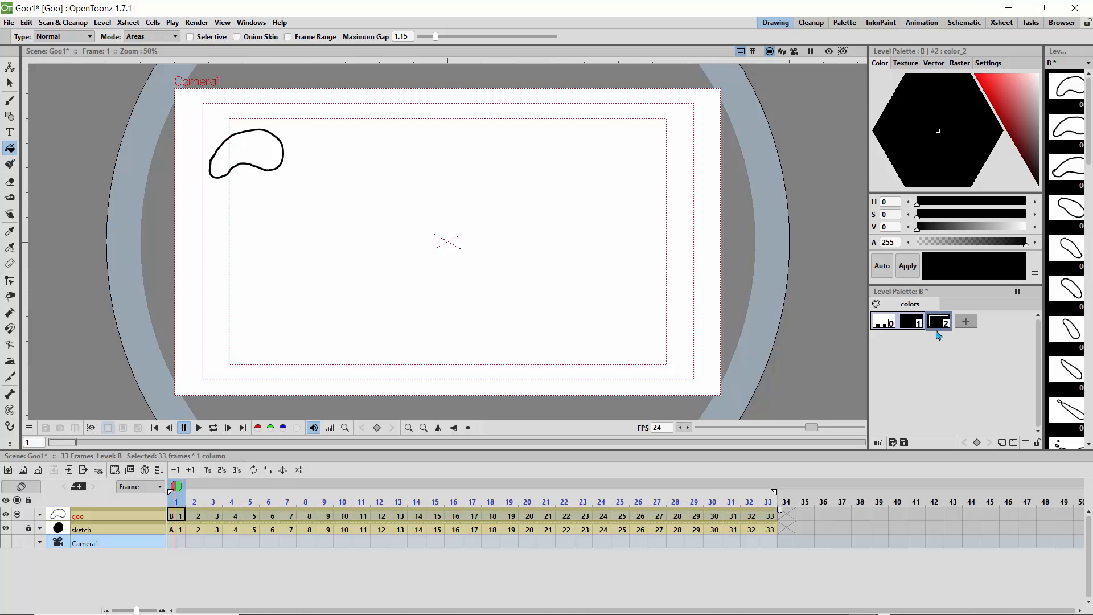
{"action": "left_click", "coordinate": [1008, 93]}
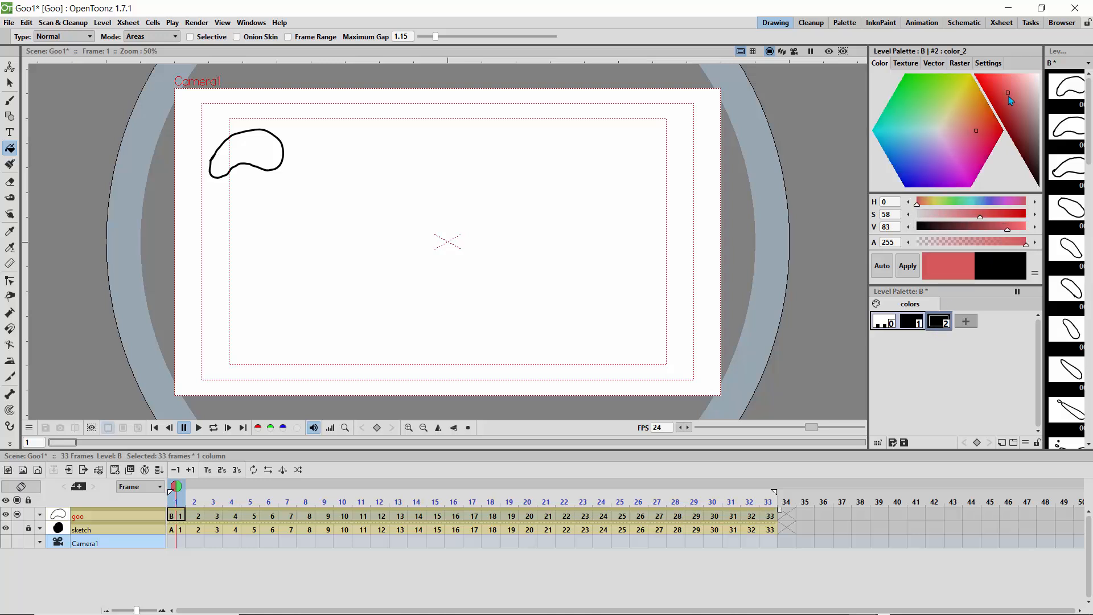
{"action": "left_click_drag", "start_coordinate": [1008, 95], "coordinate": [1011, 98]}
{"action": "mouse_move", "coordinate": [946, 112]}
{"action": "left_mouse_down"}
{"action": "mouse_move", "coordinate": [962, 159]}
{"action": "mouse_move", "coordinate": [926, 92]}
{"action": "mouse_move", "coordinate": [937, 85]}
{"action": "left_mouse_up"}
{"action": "left_click_drag", "start_coordinate": [1002, 97], "coordinate": [998, 98]}
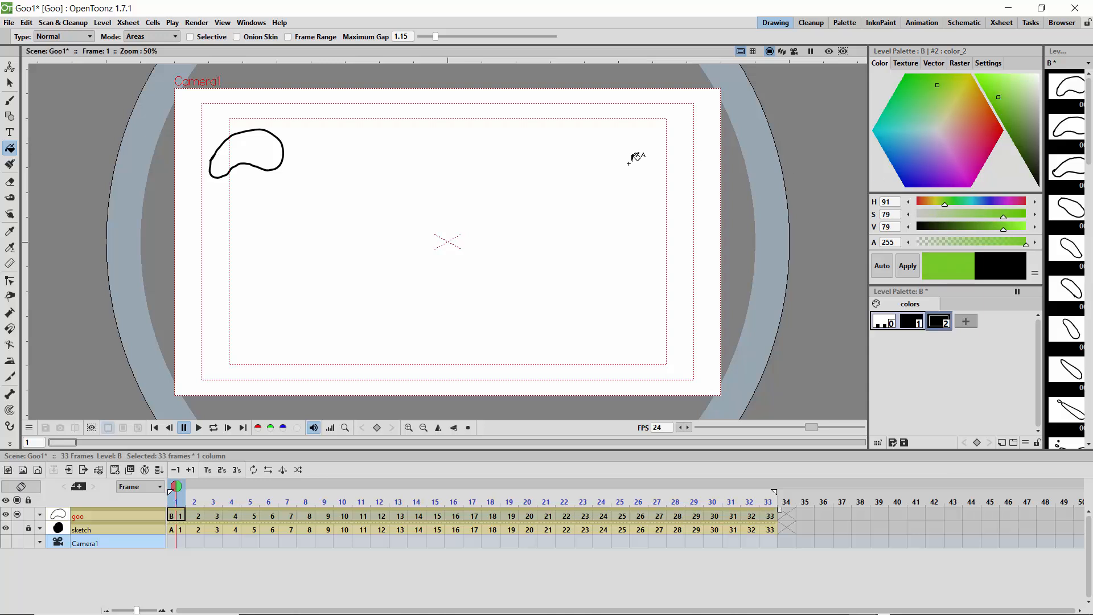
{"action": "left_click", "coordinate": [271, 145]}
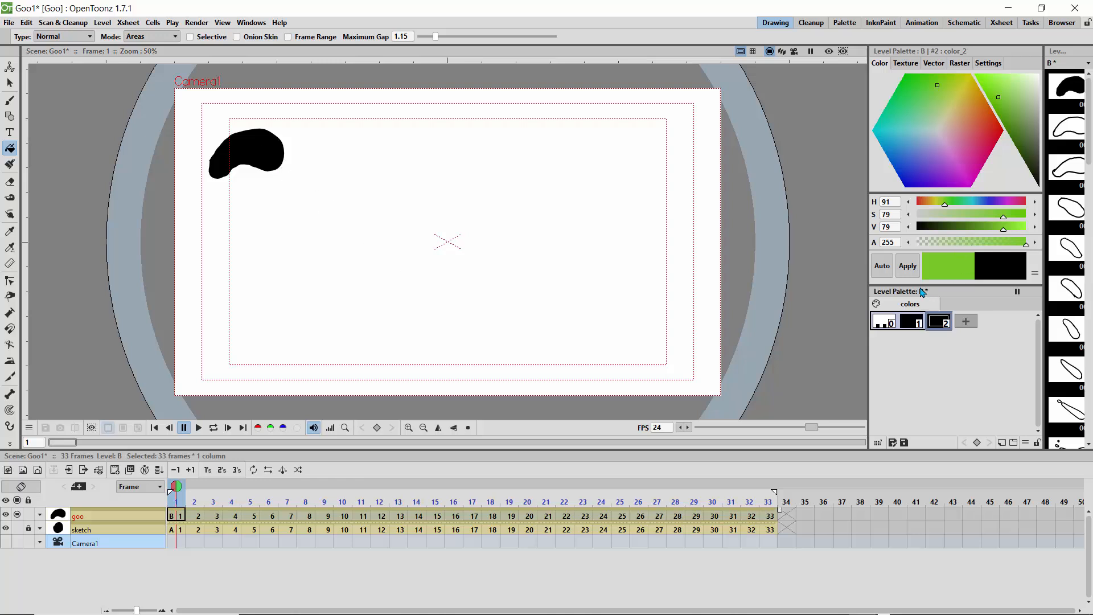
{"action": "left_click", "coordinate": [946, 274]}
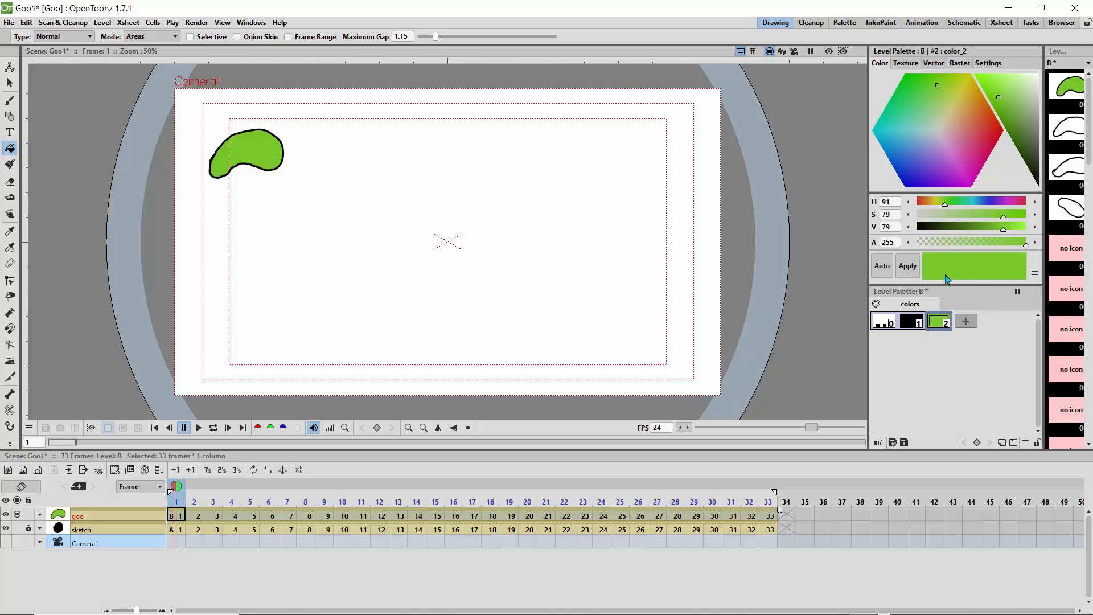
Step: Fill the goo shapes on frames 2 to 4 with the green style
{"action": "left_click", "coordinate": [193, 488]}
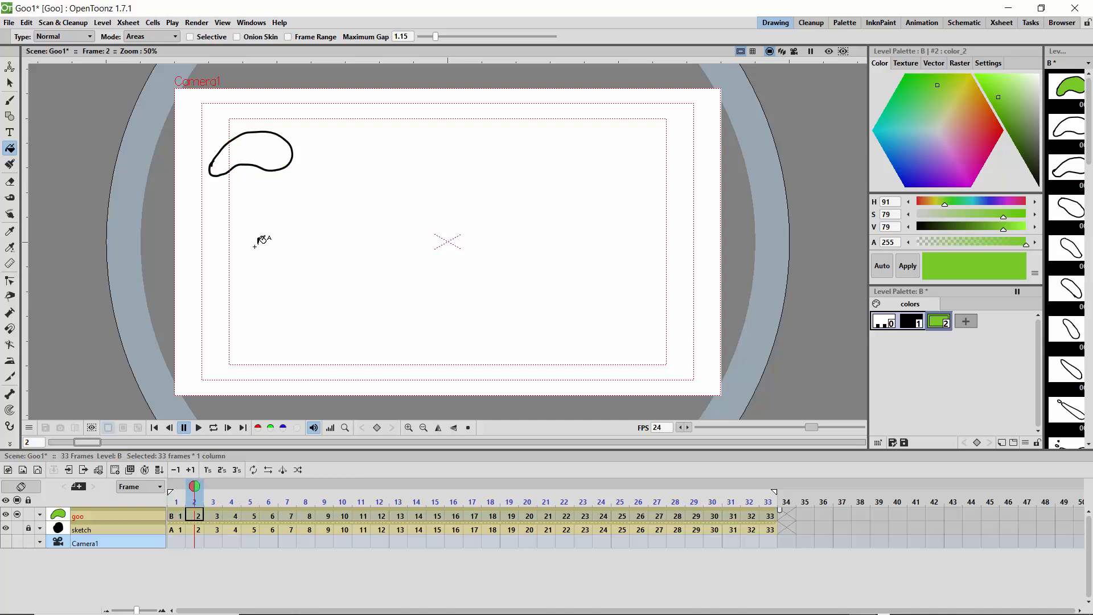
{"action": "left_click", "coordinate": [263, 157]}
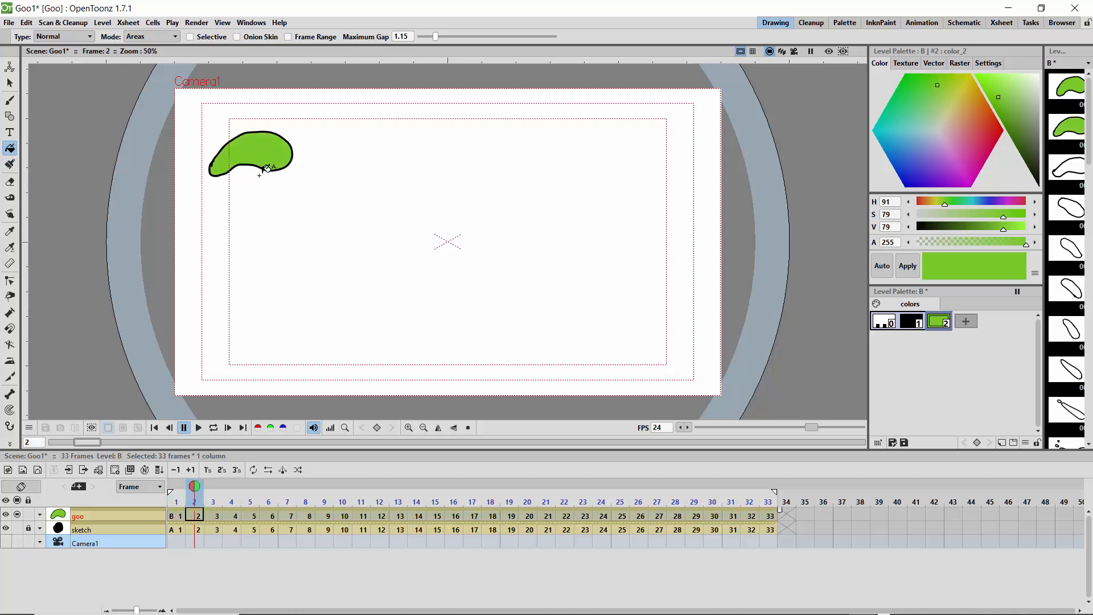
{"action": "left_click", "coordinate": [212, 487]}
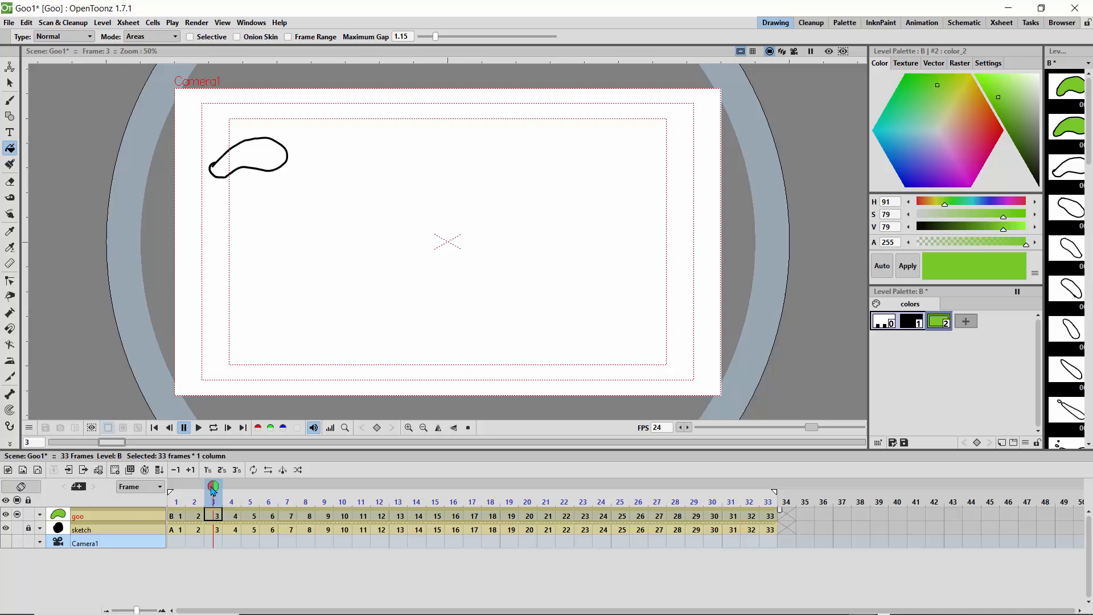
{"action": "left_click", "coordinate": [260, 156]}
{"action": "left_click", "coordinate": [231, 488]}
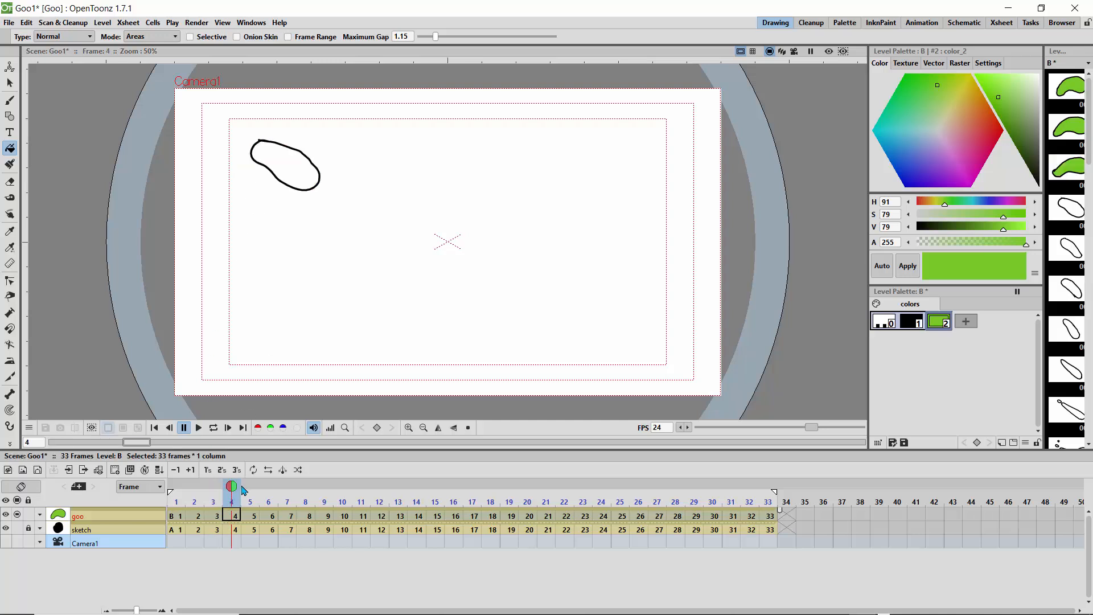
{"action": "mouse_move", "coordinate": [244, 491]}
{"action": "left_mouse_down"}
{"action": "mouse_move", "coordinate": [268, 489]}
{"action": "mouse_move", "coordinate": [166, 485]}
{"action": "mouse_move", "coordinate": [231, 488]}
{"action": "left_mouse_up"}
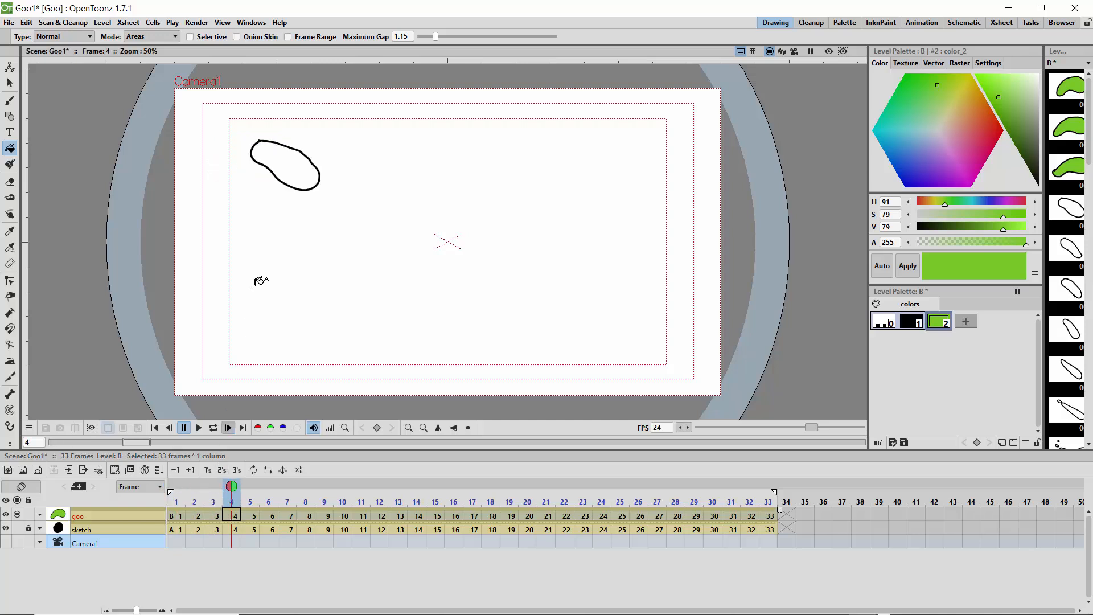
{"action": "left_click", "coordinate": [293, 177]}
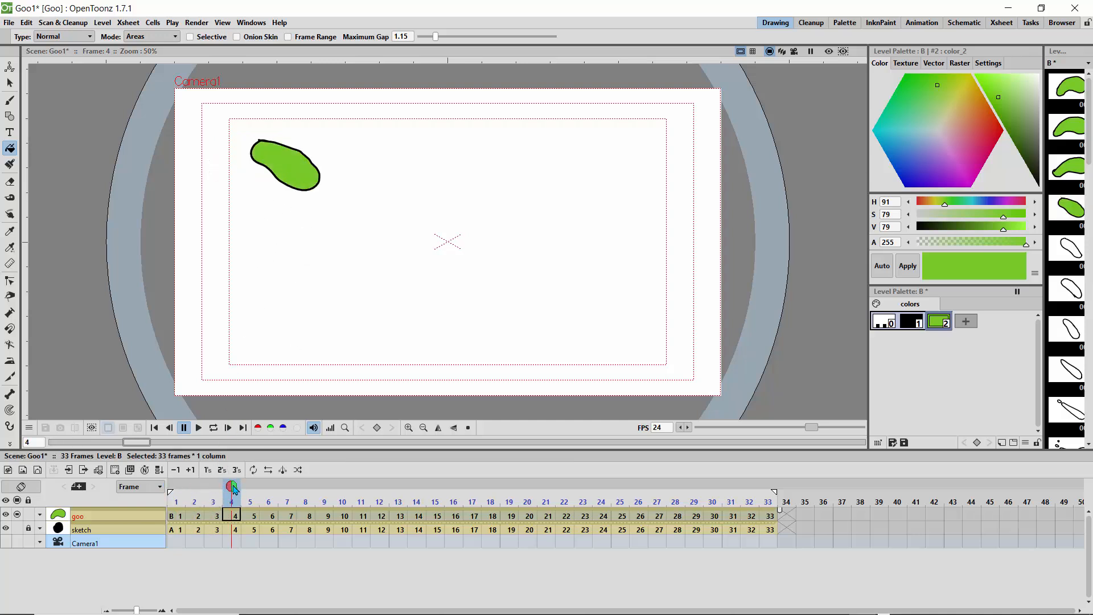
Step: Fill the goo shapes on frames 5 to 8 with the green style
{"action": "left_click_drag", "start_coordinate": [232, 488], "coordinate": [268, 488]}
{"action": "left_click", "coordinate": [298, 198]}
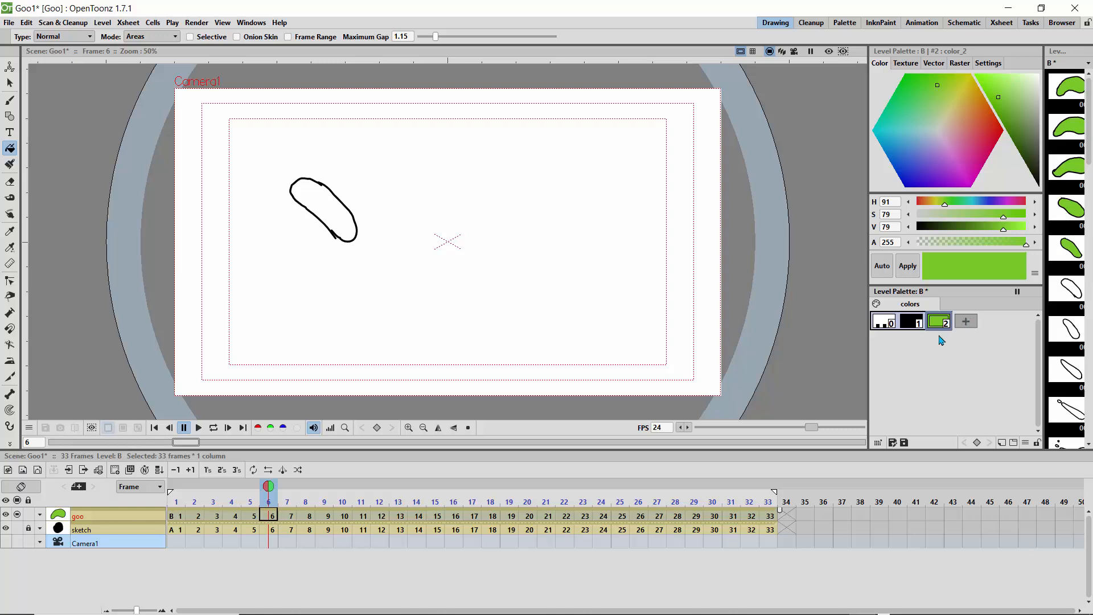
{"action": "left_click", "coordinate": [320, 202]}
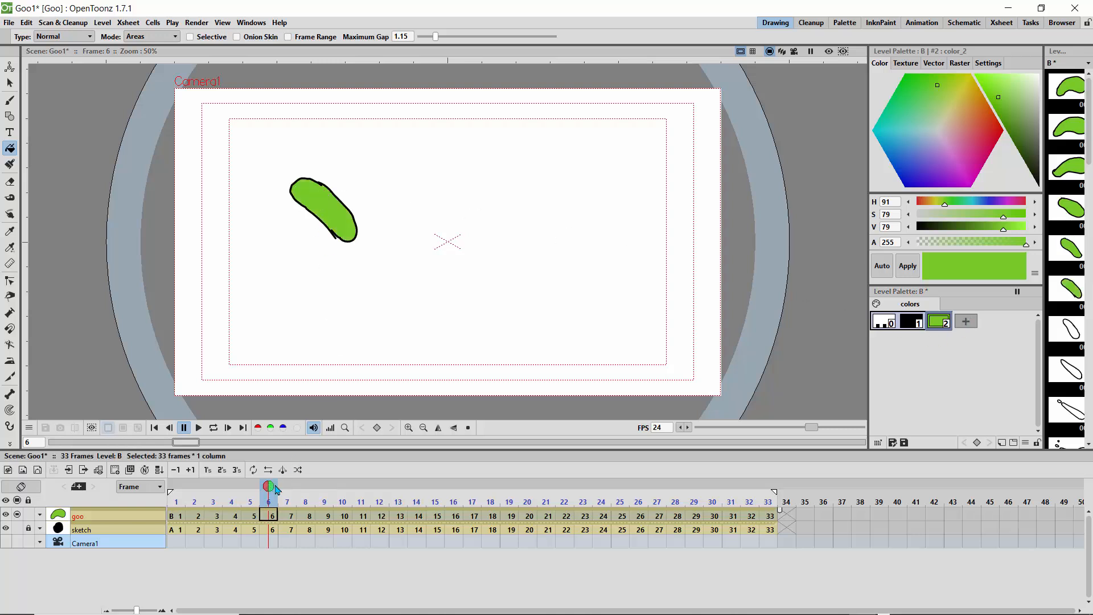
{"action": "left_click_drag", "start_coordinate": [275, 489], "coordinate": [287, 489]}
{"action": "left_click", "coordinate": [354, 241]}
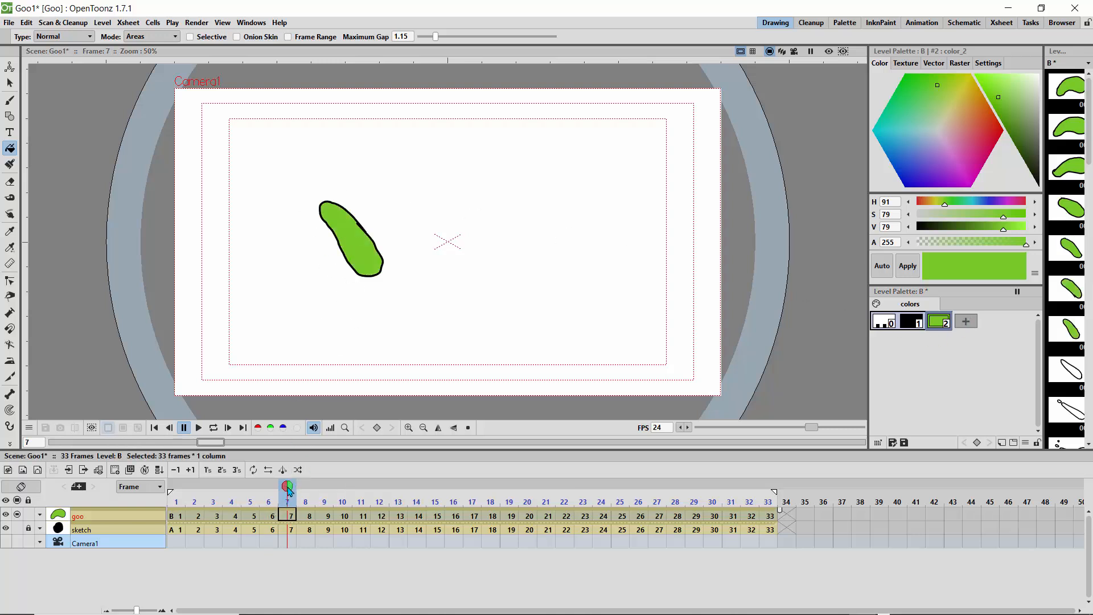
{"action": "left_click", "coordinate": [307, 489]}
{"action": "left_click", "coordinate": [380, 258]}
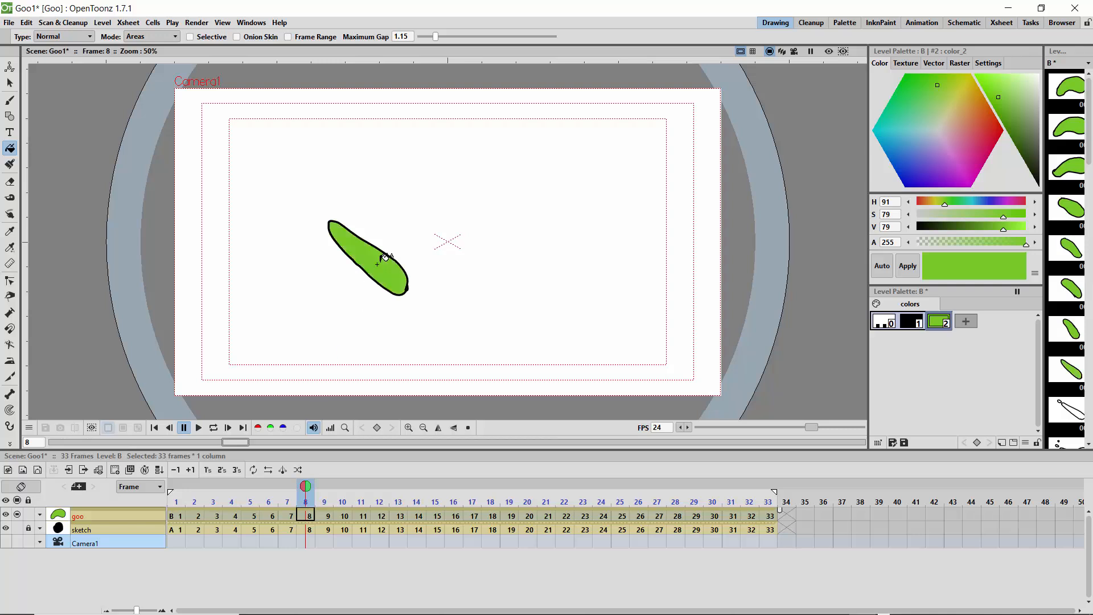
Step: Fill the goo bodies and their detached droplets on frames 9 and 10 with the green style
{"action": "left_click", "coordinate": [324, 489]}
{"action": "left_click", "coordinate": [439, 312]}
{"action": "left_click", "coordinate": [384, 271]}
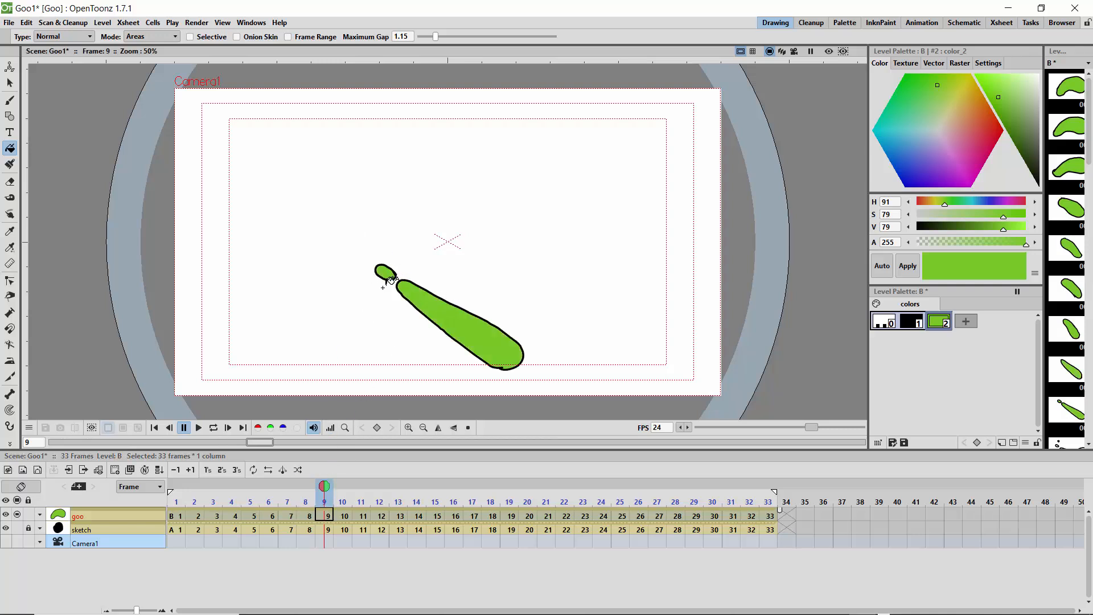
{"action": "left_click", "coordinate": [342, 489]}
{"action": "left_click", "coordinate": [490, 341]}
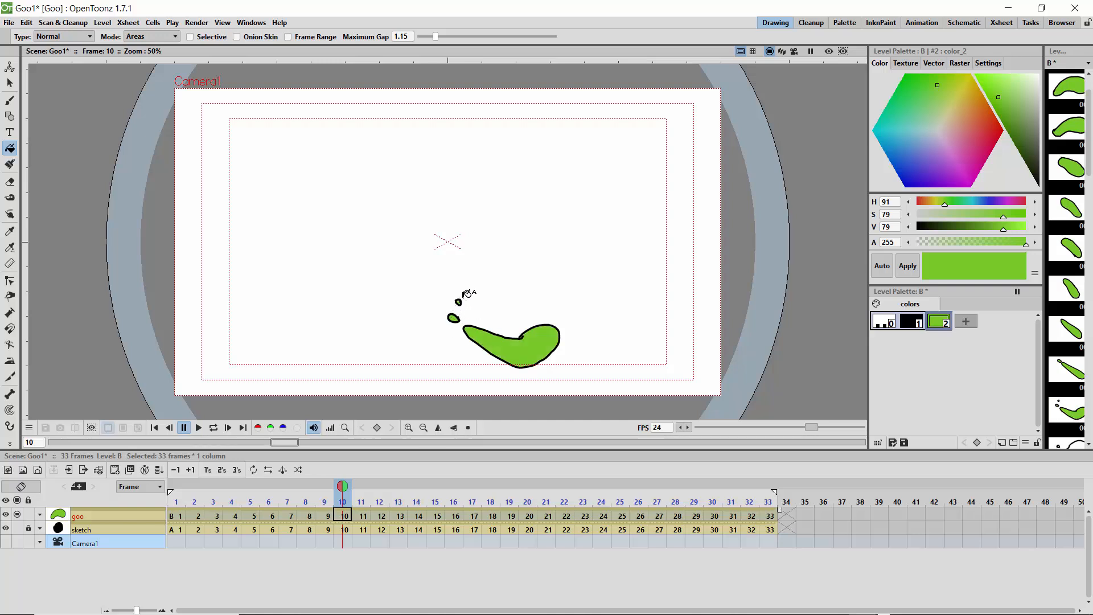
Step: Fill the goo bodies on frames 11 to 13 with the green style
{"action": "left_click", "coordinate": [360, 488]}
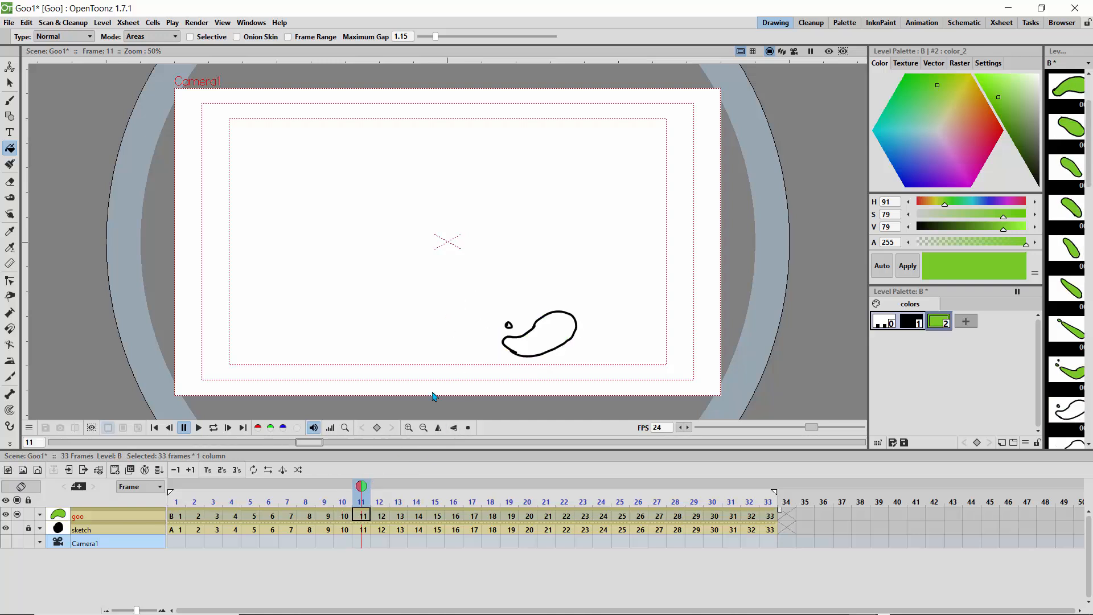
{"action": "left_click", "coordinate": [523, 341]}
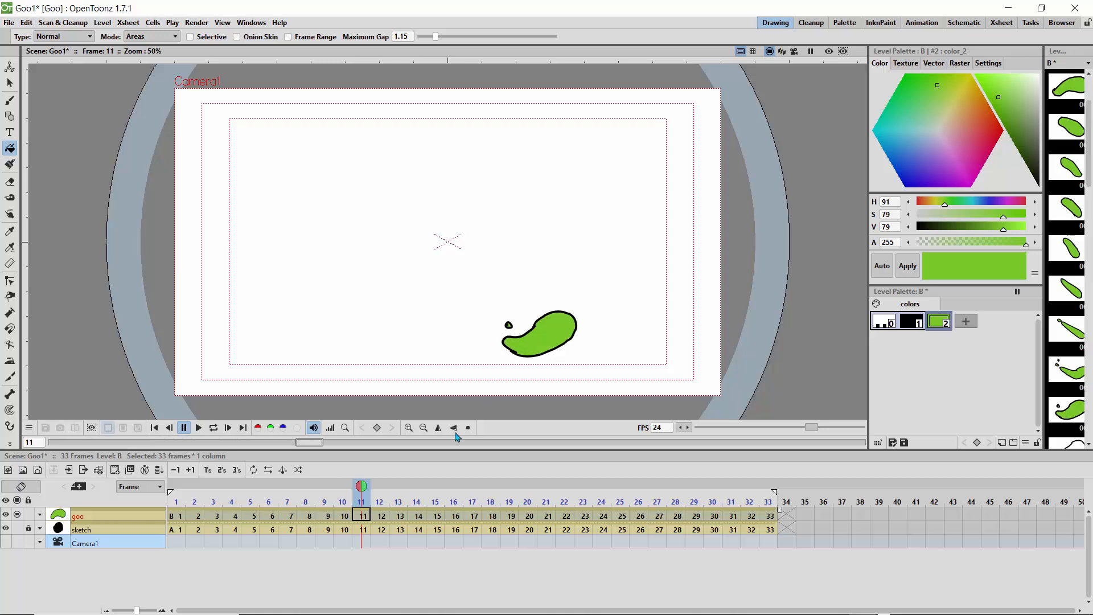
{"action": "left_click", "coordinate": [379, 487]}
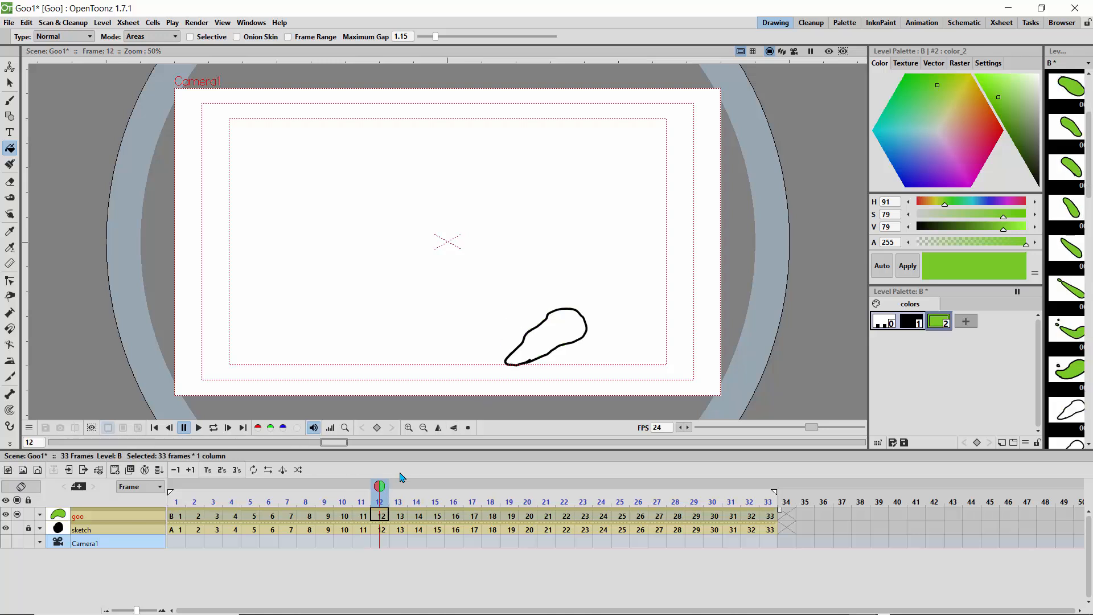
{"action": "left_click", "coordinate": [547, 330]}
{"action": "left_click", "coordinate": [397, 488]}
{"action": "left_click", "coordinate": [560, 327]}
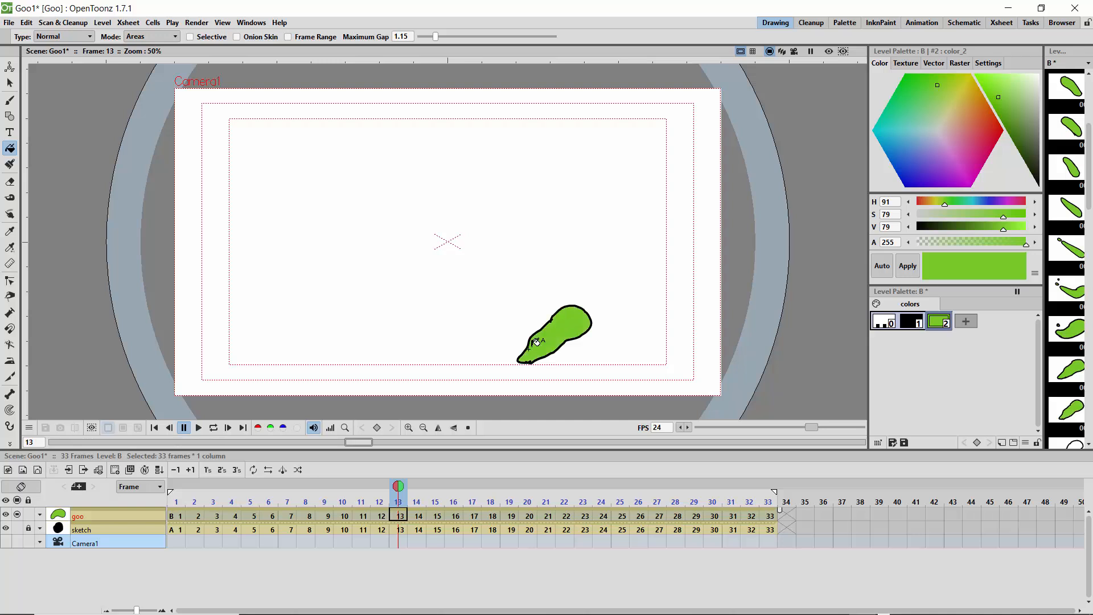
Step: Fill the rounded, tapering goo shapes on frames 14 to 17 with the green style
{"action": "left_click", "coordinate": [417, 488]}
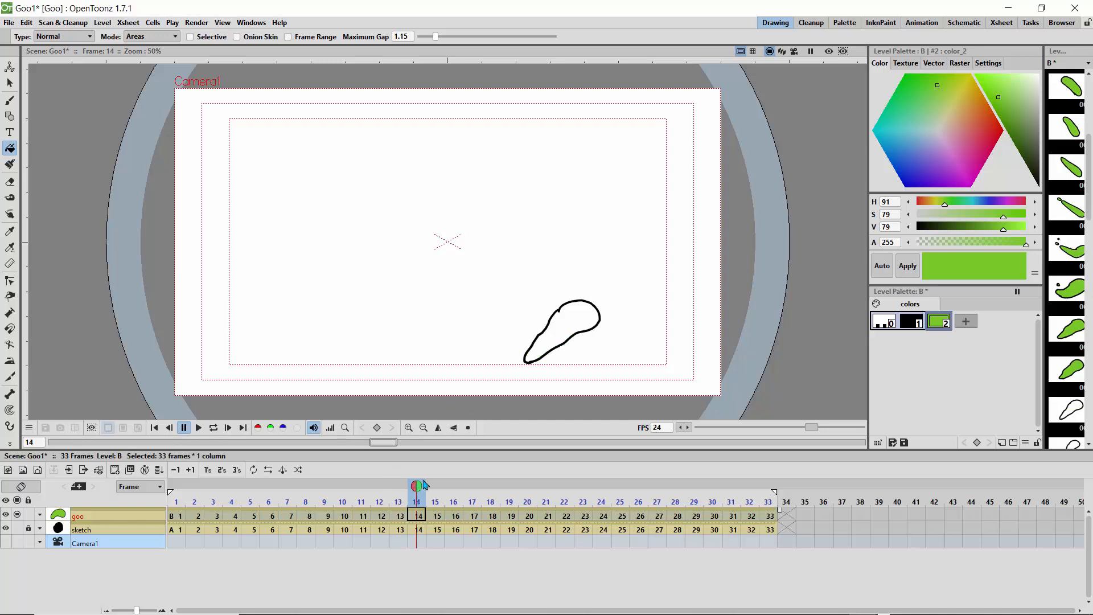
{"action": "left_click", "coordinate": [565, 322]}
{"action": "left_click", "coordinate": [435, 488]}
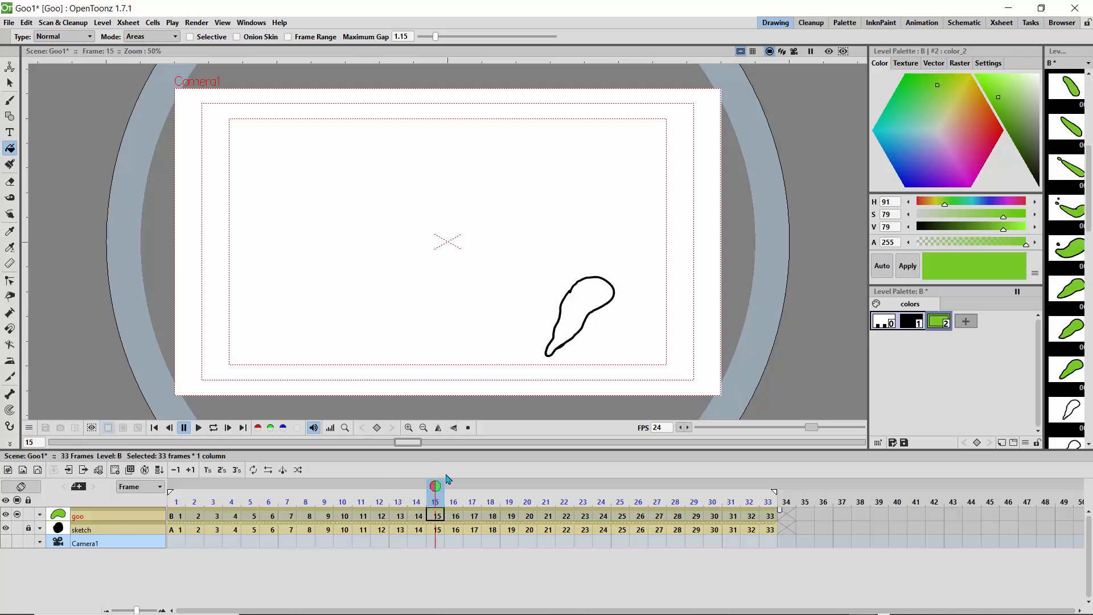
{"action": "left_click", "coordinate": [576, 303]}
{"action": "left_click", "coordinate": [454, 487]}
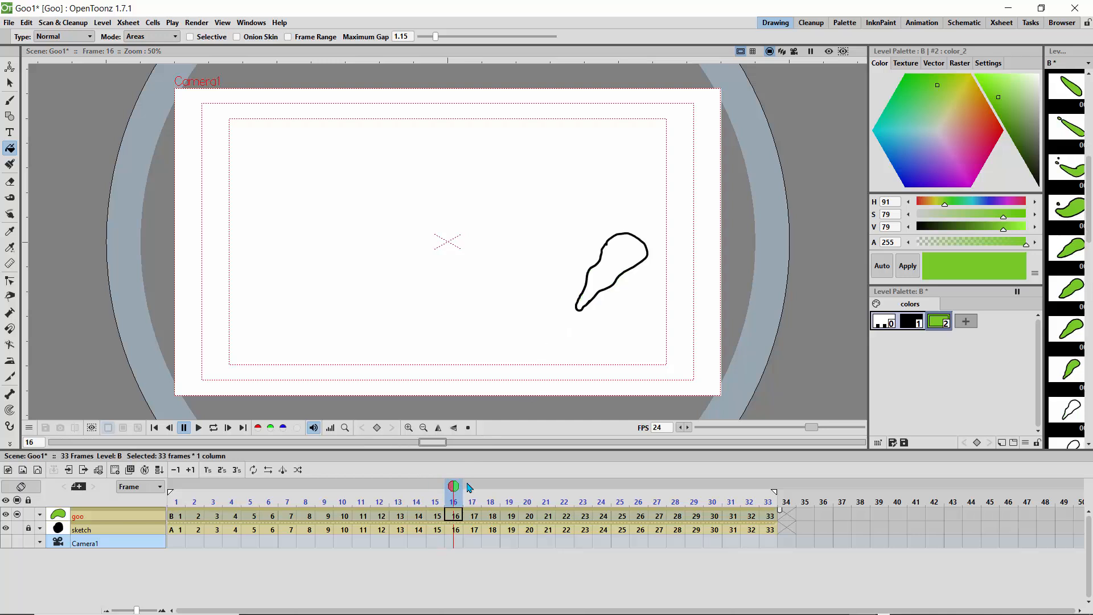
{"action": "left_click", "coordinate": [613, 263]}
{"action": "left_click", "coordinate": [472, 488]}
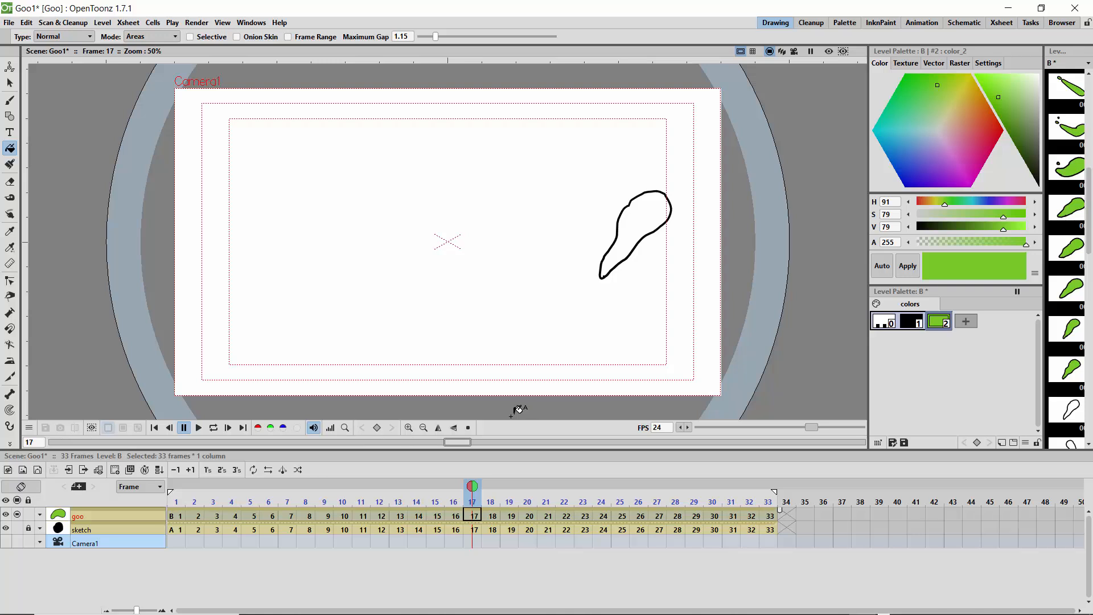
{"action": "left_click", "coordinate": [640, 224]}
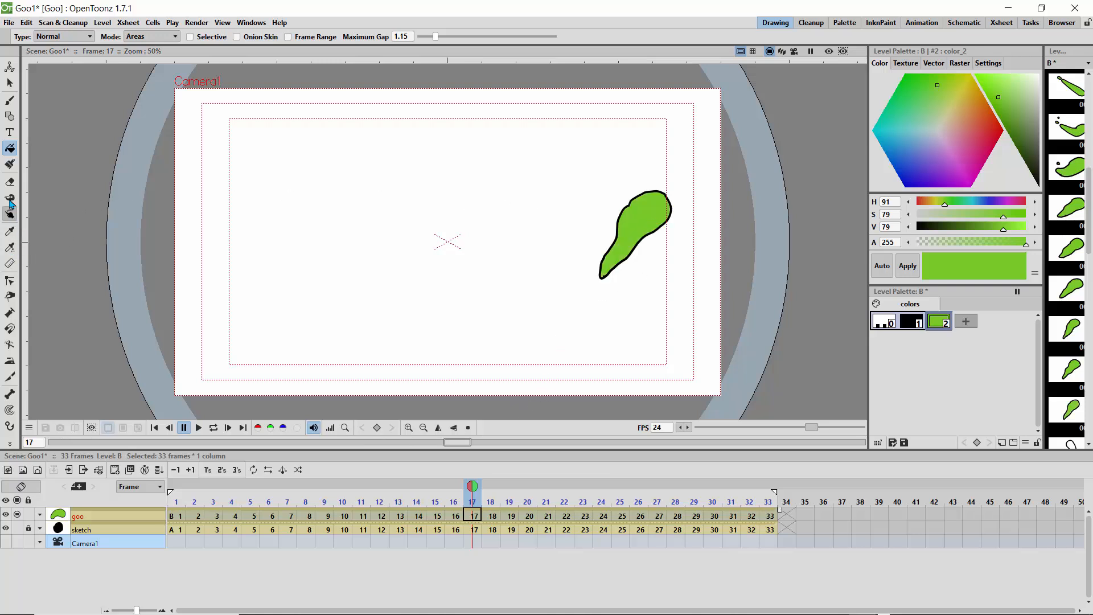
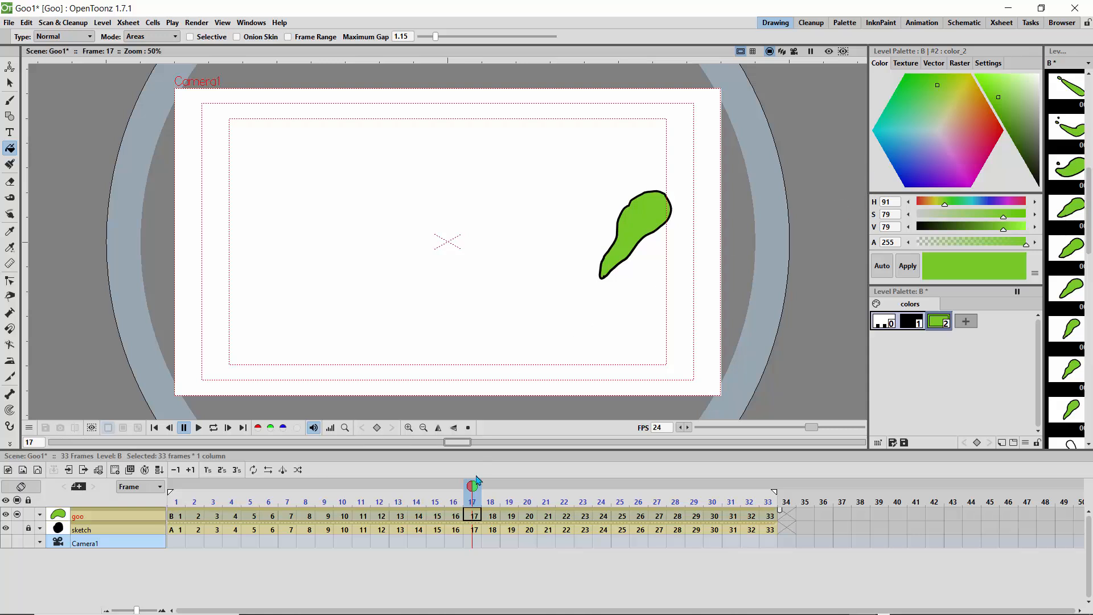
Step: Fill the curved, tapering goo shapes on frames 18 to 22 with the green style
{"action": "left_click", "coordinate": [491, 490]}
{"action": "left_click", "coordinate": [640, 161]}
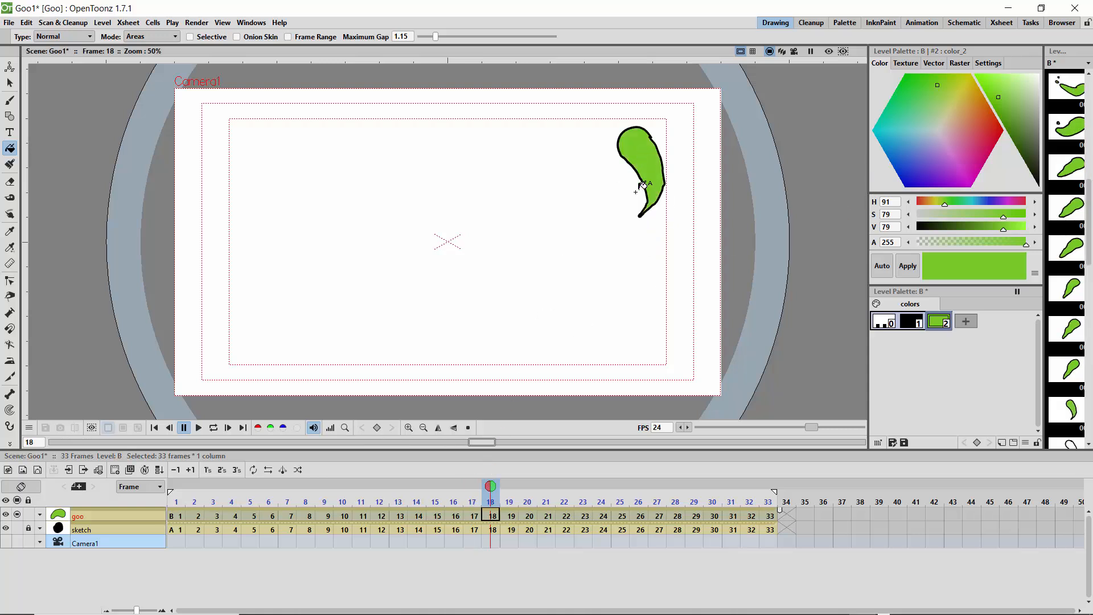
{"action": "left_click", "coordinate": [644, 147]}
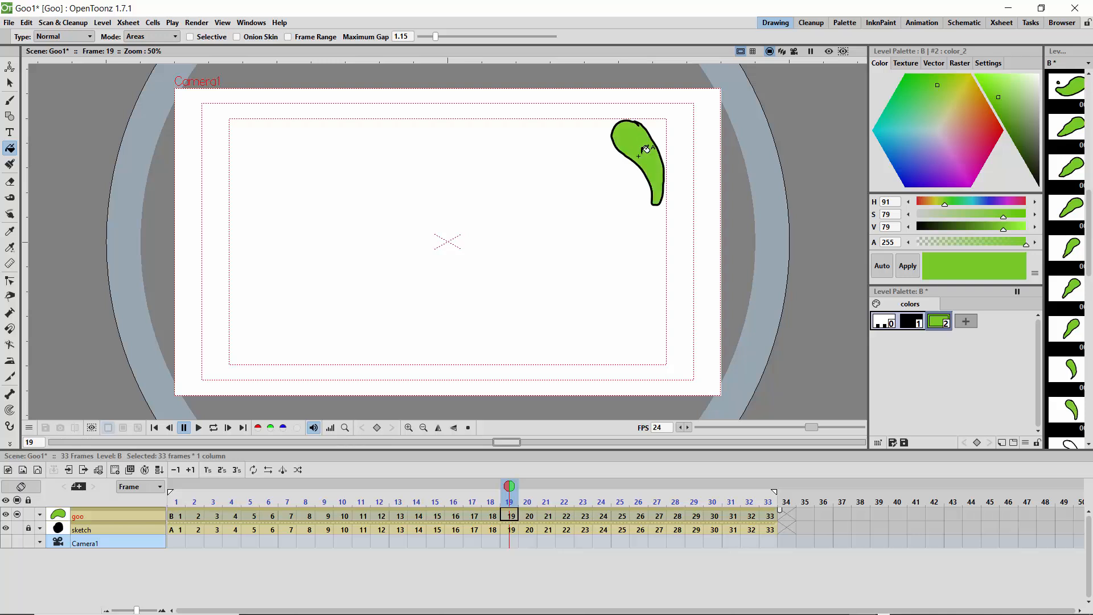
{"action": "key", "text": "."}
{"action": "left_click", "coordinate": [643, 152]}
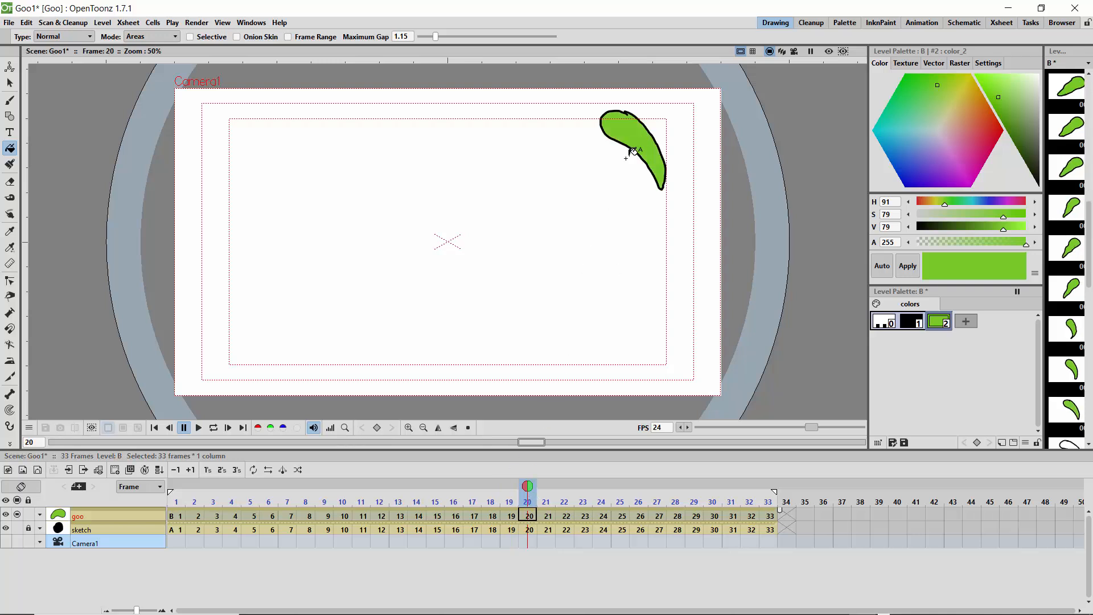
{"action": "key", "text": "."}
{"action": "left_click", "coordinate": [617, 131]}
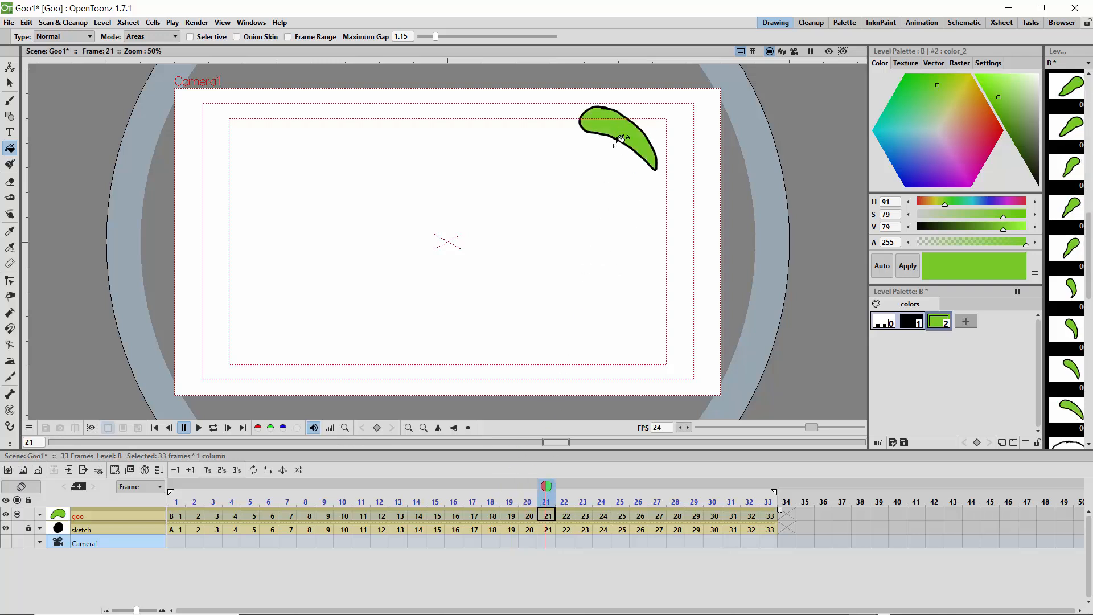
{"action": "key", "text": "."}
{"action": "left_click", "coordinate": [592, 122]}
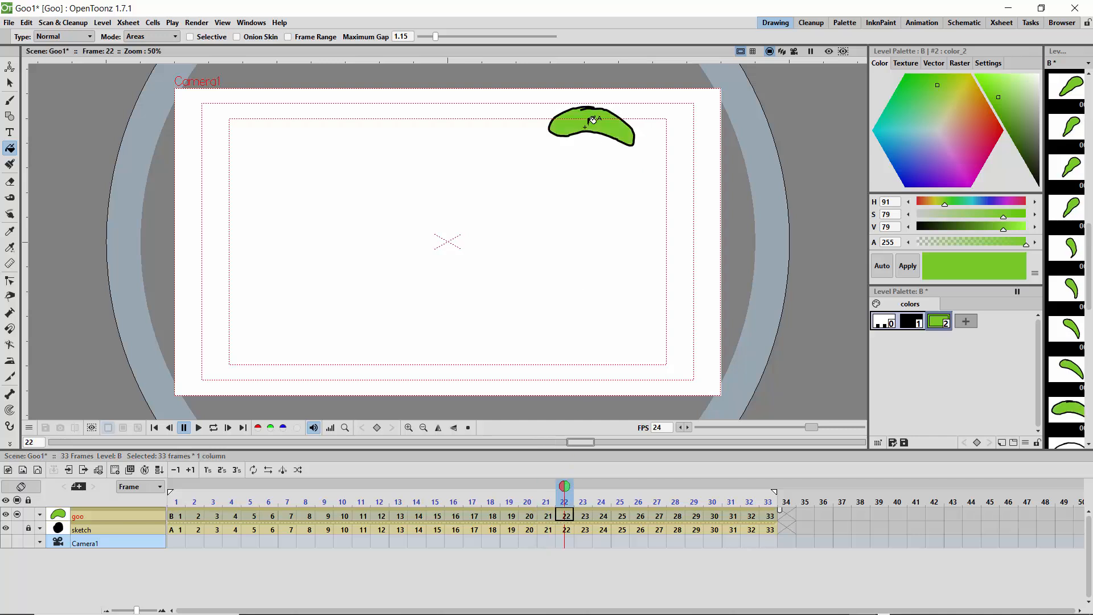
Step: Fill the arched goo shapes on frames 23 and 24 and the teardrop on frame 25 with the green style
{"action": "left_click", "coordinate": [583, 490]}
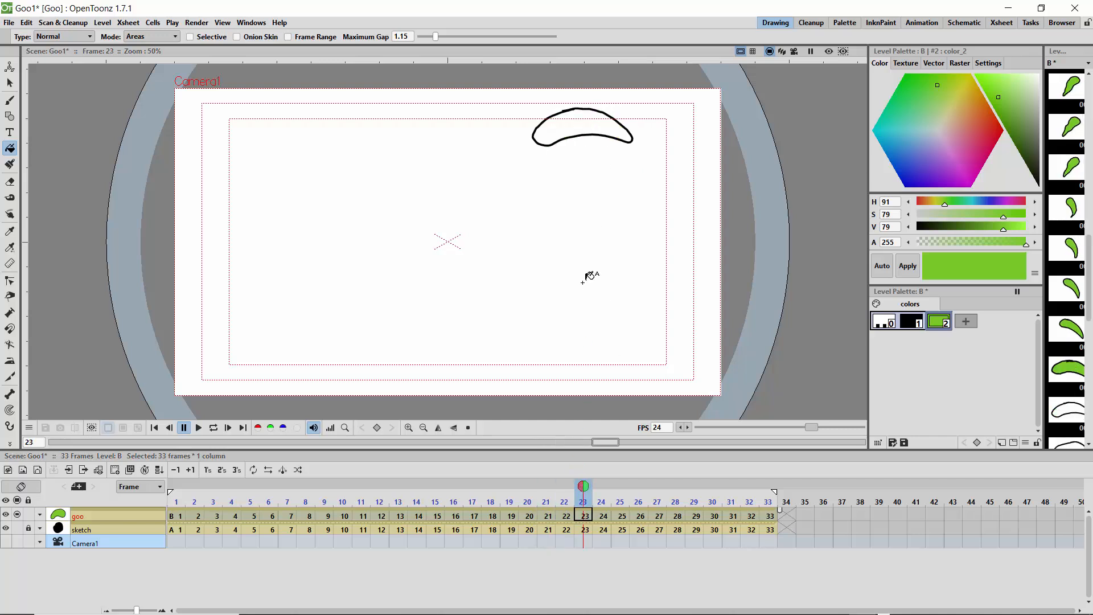
{"action": "left_click", "coordinate": [572, 123]}
{"action": "key", "text": "."}
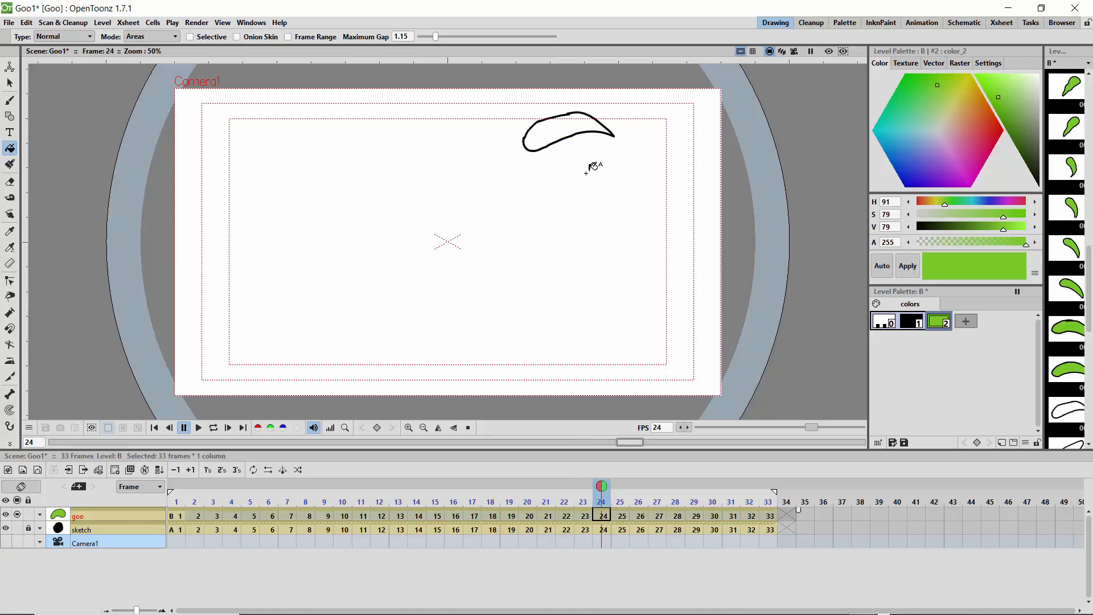
{"action": "left_click", "coordinate": [570, 124]}
{"action": "key", "text": "."}
{"action": "left_click", "coordinate": [502, 165]}
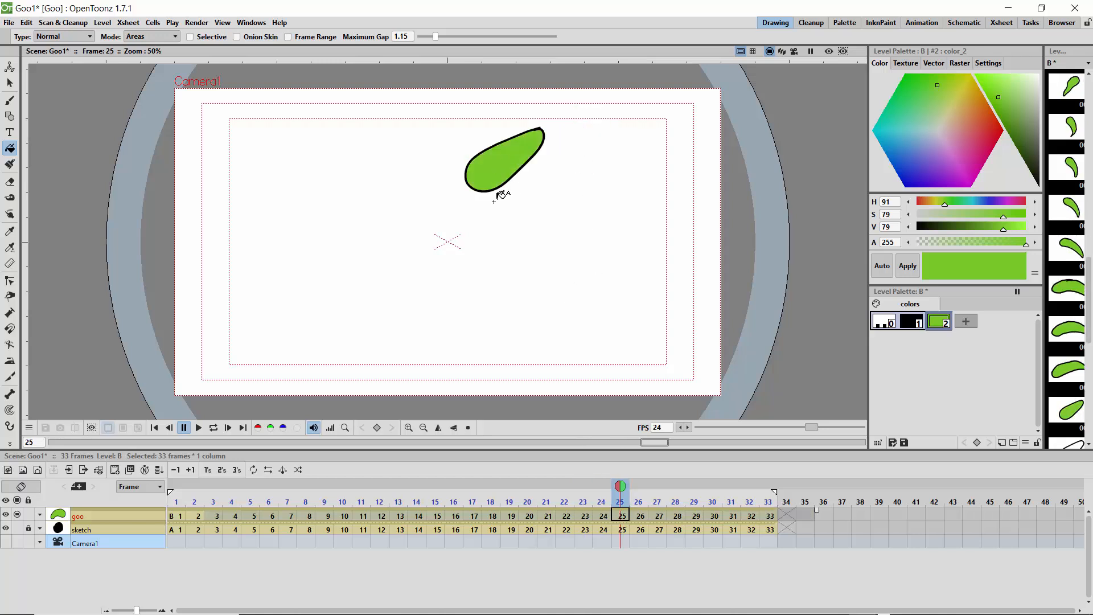
Step: Fill the falling goo teardrops on frames 26 to 28 with the green style
{"action": "key", "text": "."}
{"action": "left_click", "coordinate": [445, 199]}
{"action": "key", "text": "."}
{"action": "left_click", "coordinate": [366, 257]}
{"action": "key", "text": "."}
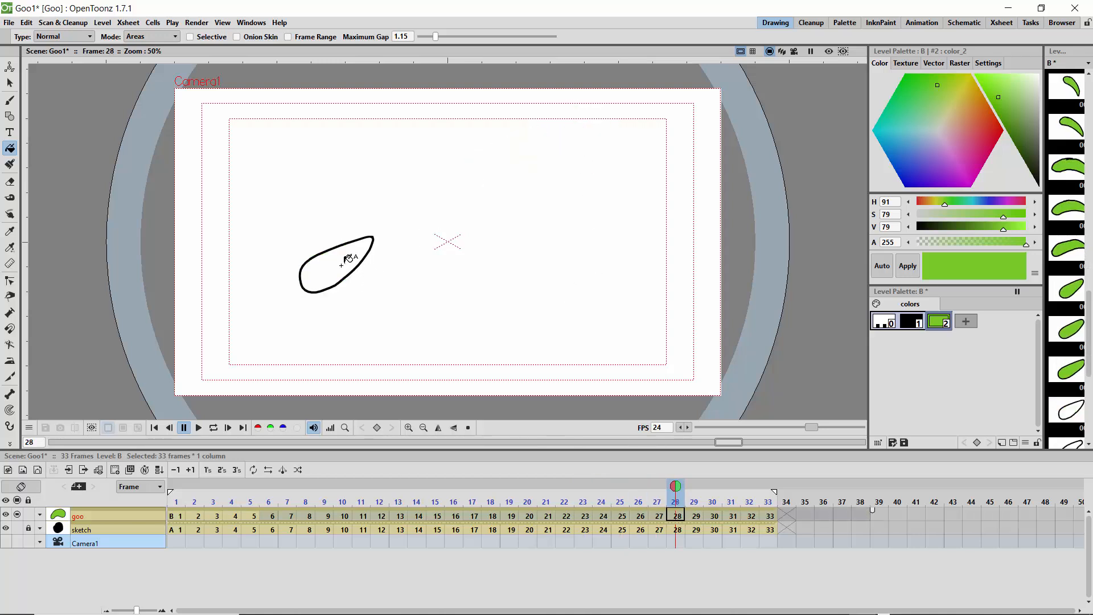
{"action": "left_click", "coordinate": [341, 263]}
Step: Fill the goo shapes on the last frames, 29 to 33, with the green style
{"action": "key", "text": "."}
{"action": "left_click", "coordinate": [329, 284]}
{"action": "key", "text": "."}
{"action": "left_click", "coordinate": [322, 277]}
{"action": "key", "text": "."}
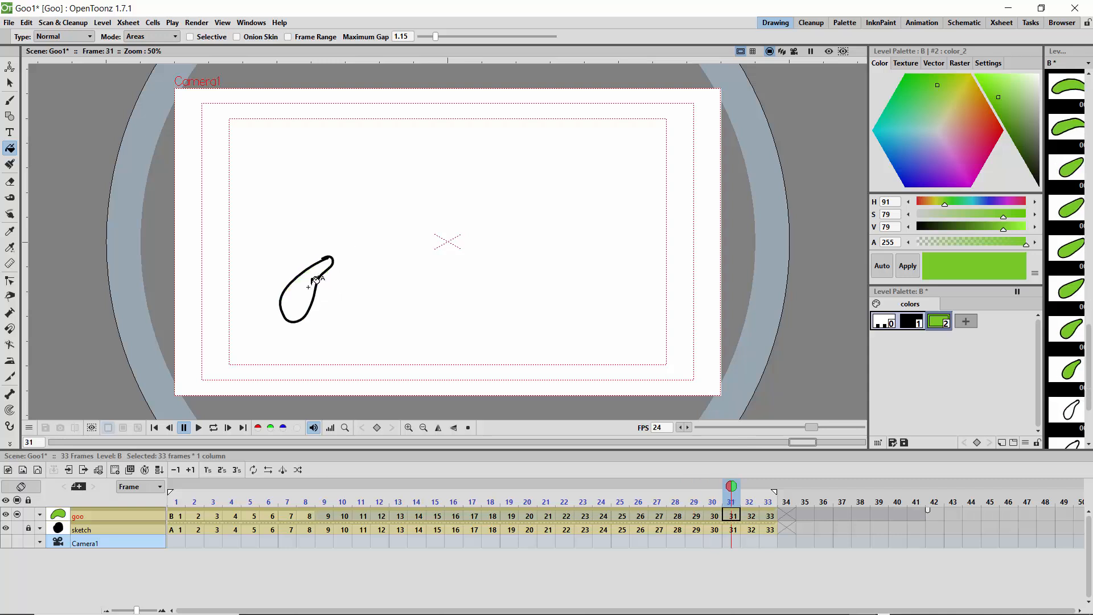
{"action": "left_click", "coordinate": [314, 285]}
{"action": "key", "text": "."}
{"action": "left_click", "coordinate": [308, 290]}
{"action": "key", "text": "."}
{"action": "left_click", "coordinate": [310, 289]}
{"action": "key", "text": "."}
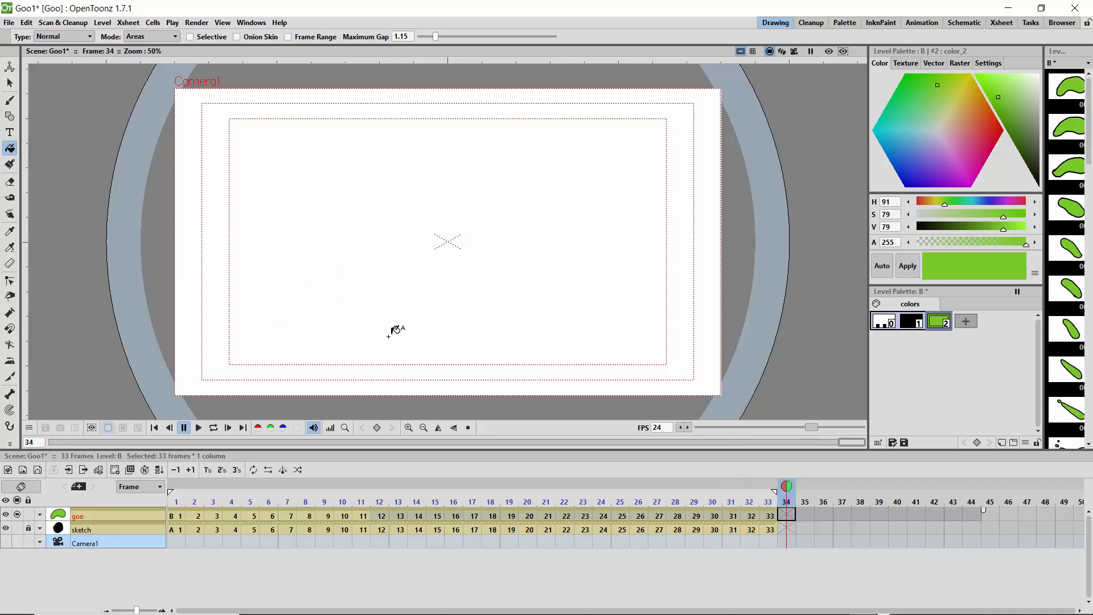
Step: Scrub through the timeline and loop the filled goo animation to review its motion
{"action": "left_click_drag", "start_coordinate": [789, 491], "coordinate": [892, 518]}
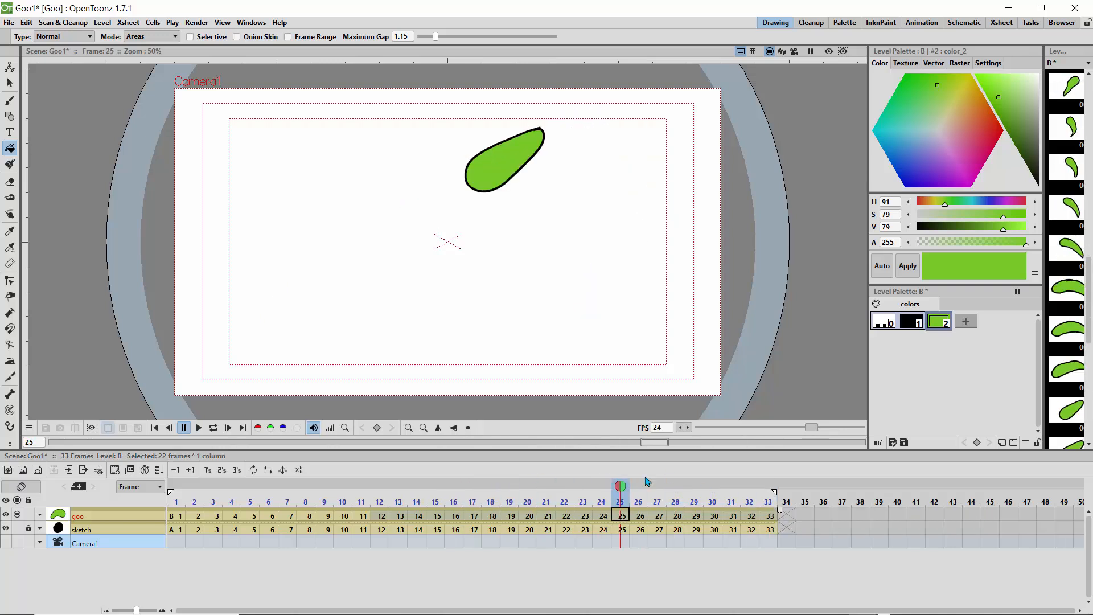
{"action": "mouse_move", "coordinate": [625, 490]}
{"action": "left_mouse_down"}
{"action": "mouse_move", "coordinate": [175, 481]}
{"action": "mouse_move", "coordinate": [654, 493]}
{"action": "mouse_move", "coordinate": [757, 514]}
{"action": "mouse_move", "coordinate": [622, 494]}
{"action": "mouse_move", "coordinate": [176, 490]}
{"action": "left_mouse_up"}
{"action": "left_click", "coordinate": [219, 430]}
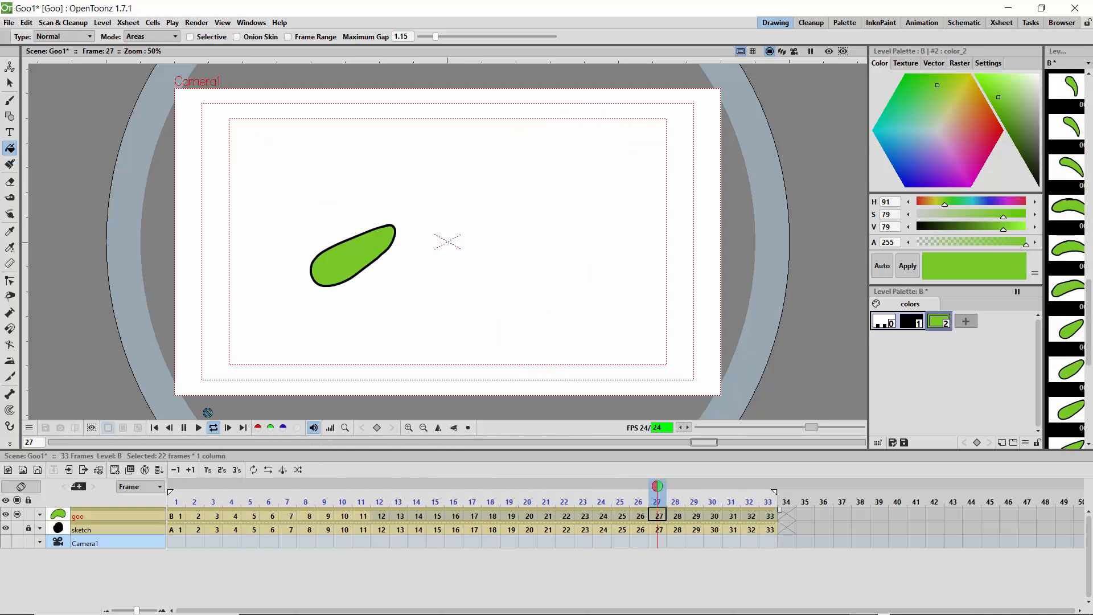
{"action": "left_click", "coordinate": [213, 428]}
{"action": "left_click_drag", "start_coordinate": [362, 488], "coordinate": [761, 519]}
Step: Expose all goo drawings on twos and extend the playback range to frame 66
{"action": "left_click", "coordinate": [151, 515]}
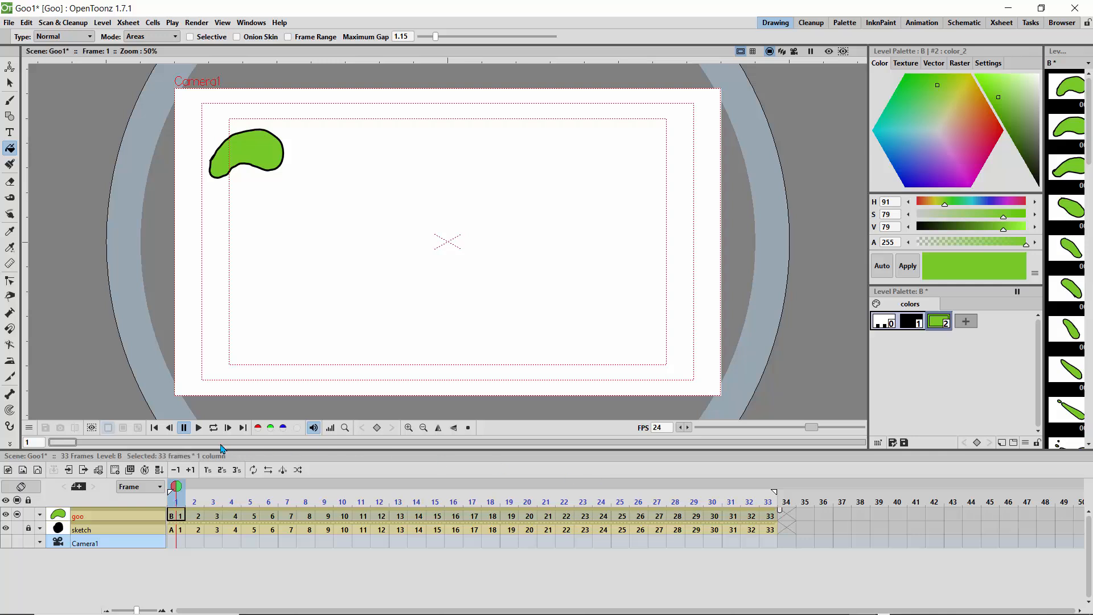
{"action": "left_click", "coordinate": [222, 470]}
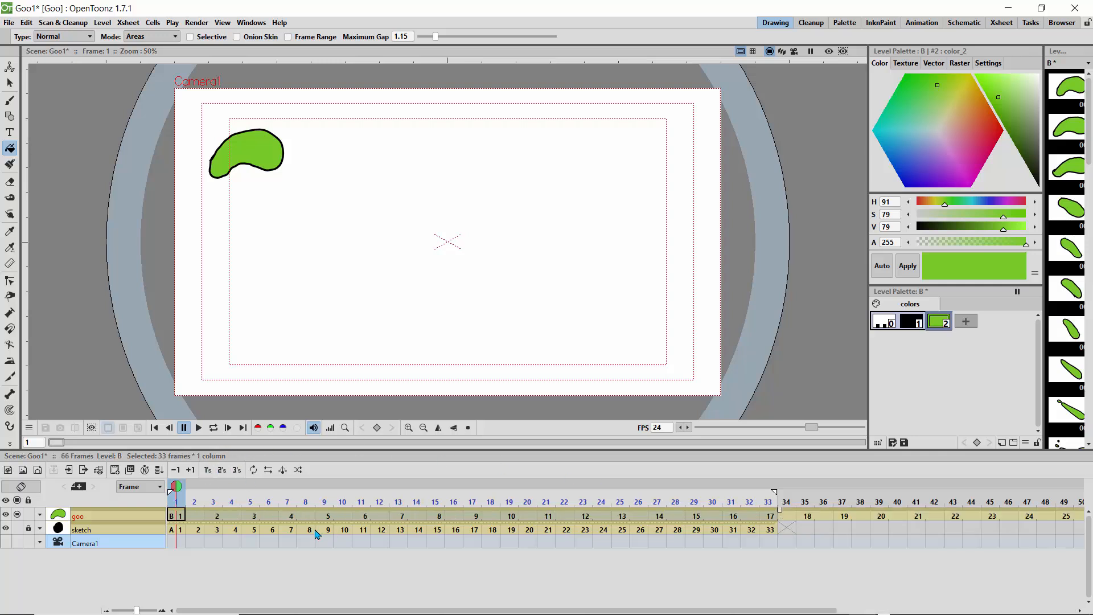
{"action": "left_click_drag", "start_coordinate": [135, 610], "coordinate": [123, 610]}
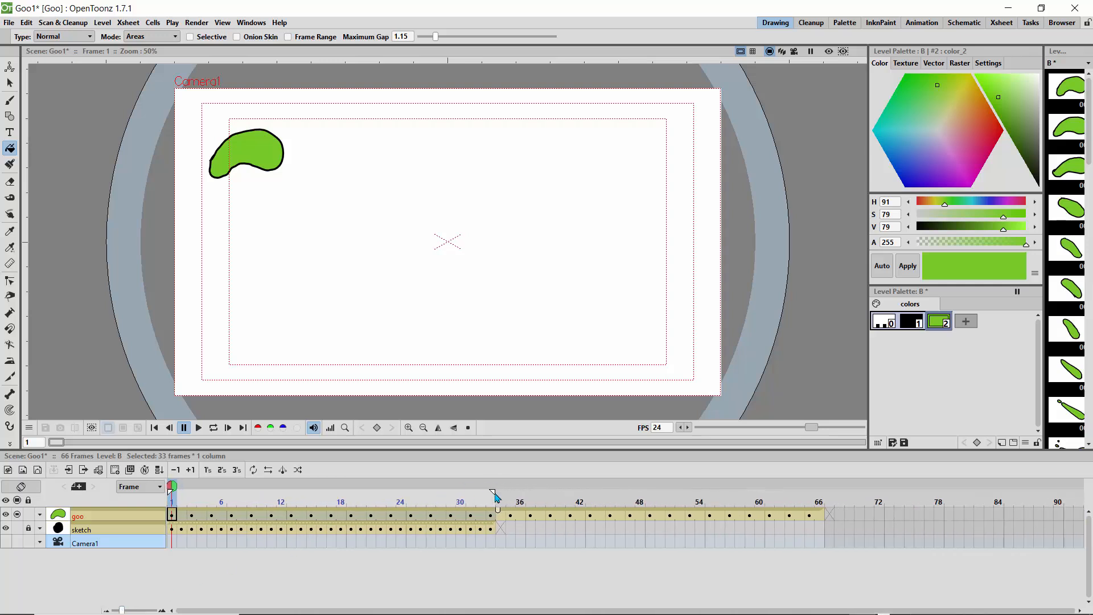
{"action": "left_click_drag", "start_coordinate": [502, 496], "coordinate": [822, 509]}
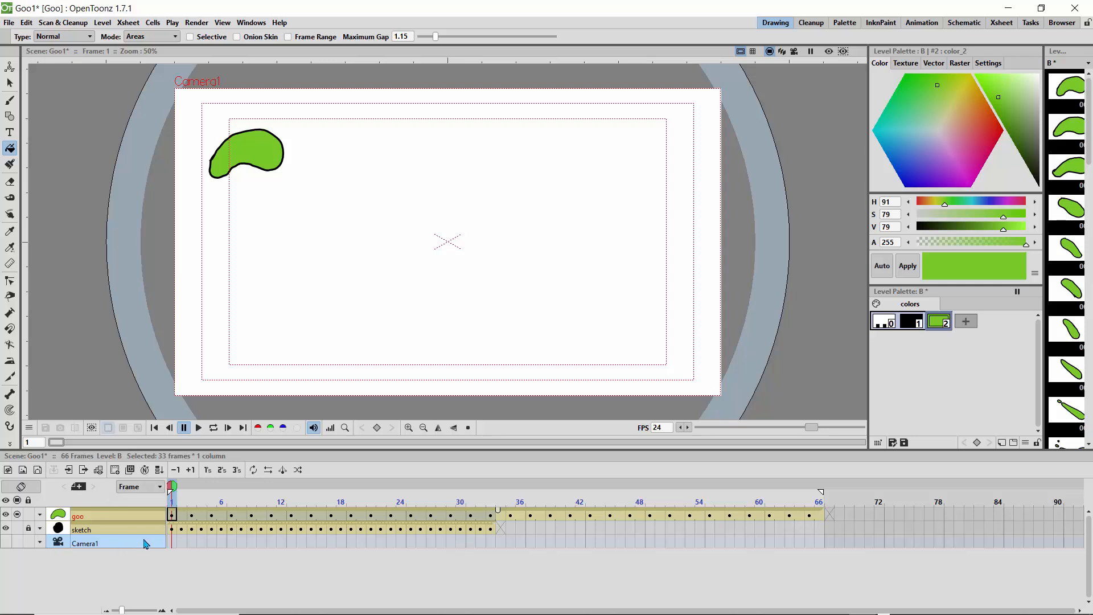
Step: Play the slowed goo animation in a loop, stop it and go back to frame 1
{"action": "left_click", "coordinate": [213, 428]}
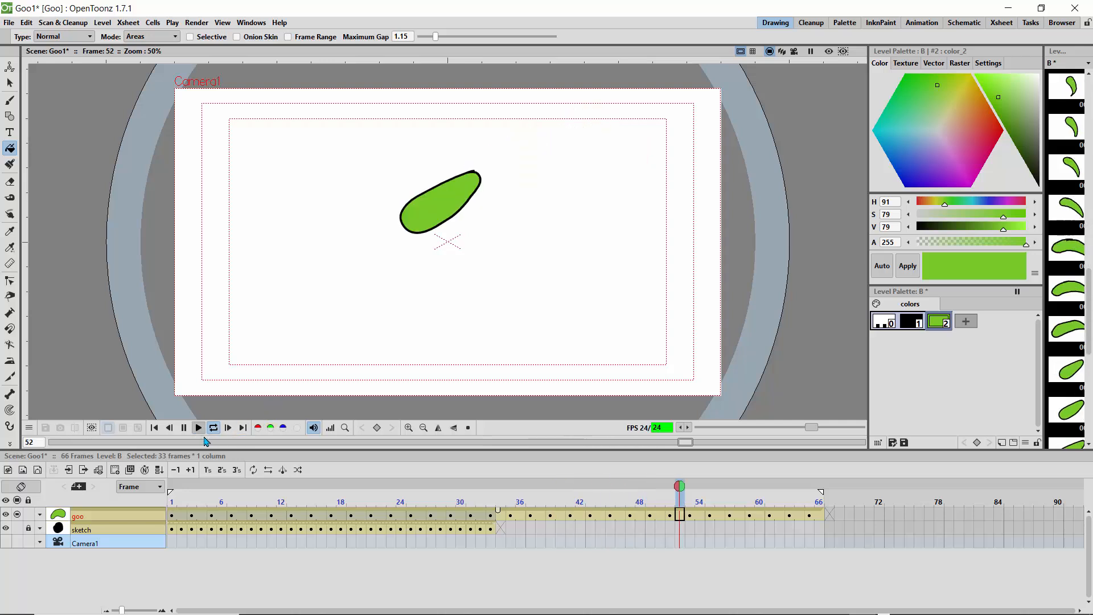
{"action": "left_click", "coordinate": [213, 429]}
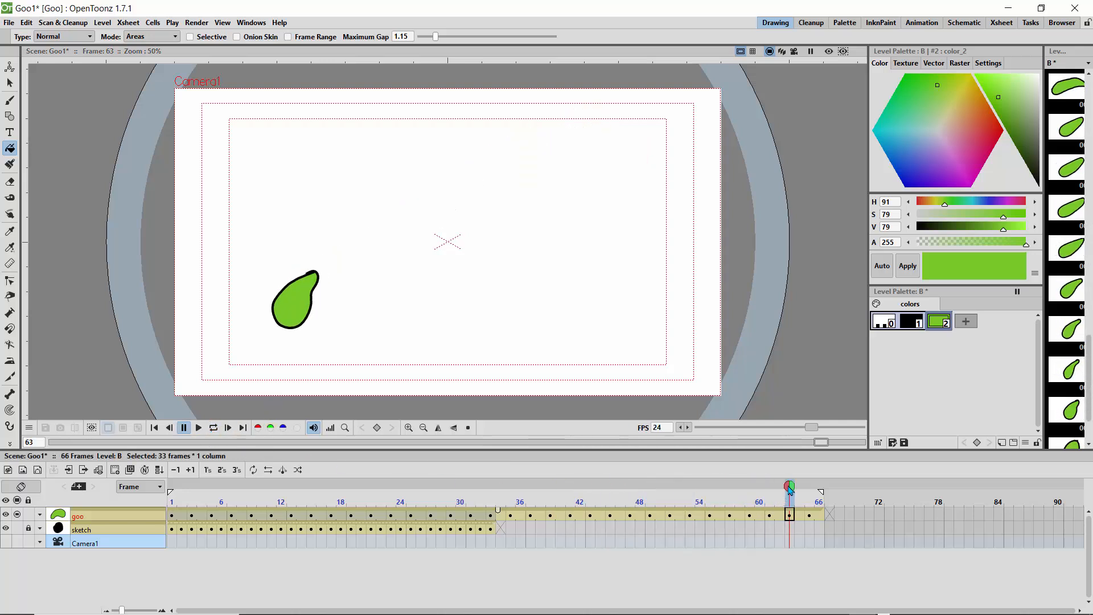
{"action": "mouse_move", "coordinate": [788, 486]}
{"action": "left_mouse_down"}
{"action": "mouse_move", "coordinate": [802, 486]}
{"action": "mouse_move", "coordinate": [171, 486]}
{"action": "left_mouse_up"}
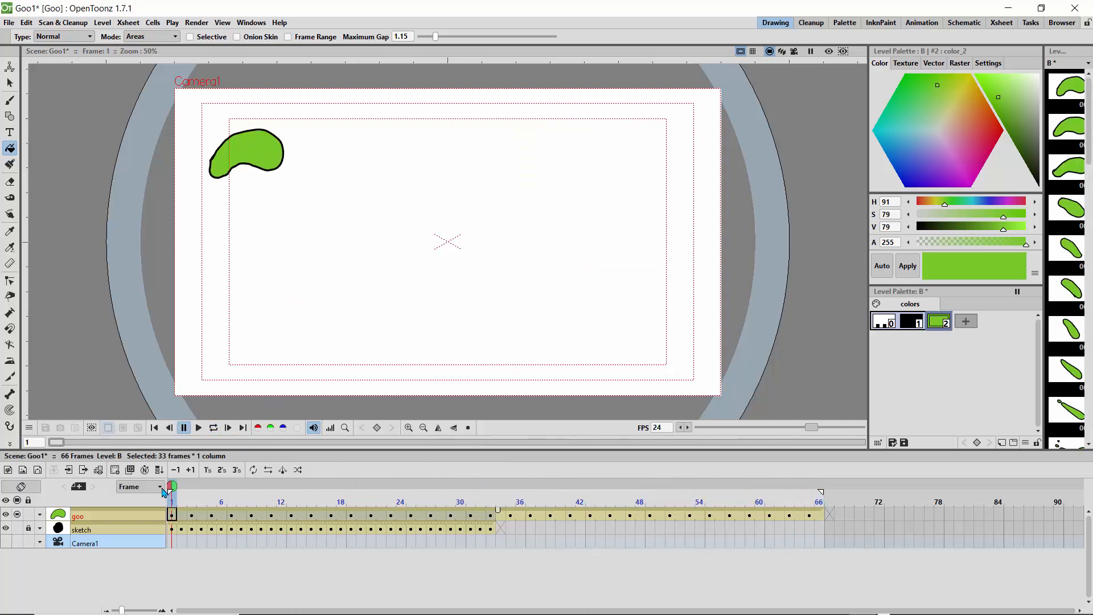
Step: Switch from the Fill tool to the Selection tool on frame 1
{"action": "left_click", "coordinate": [11, 165]}
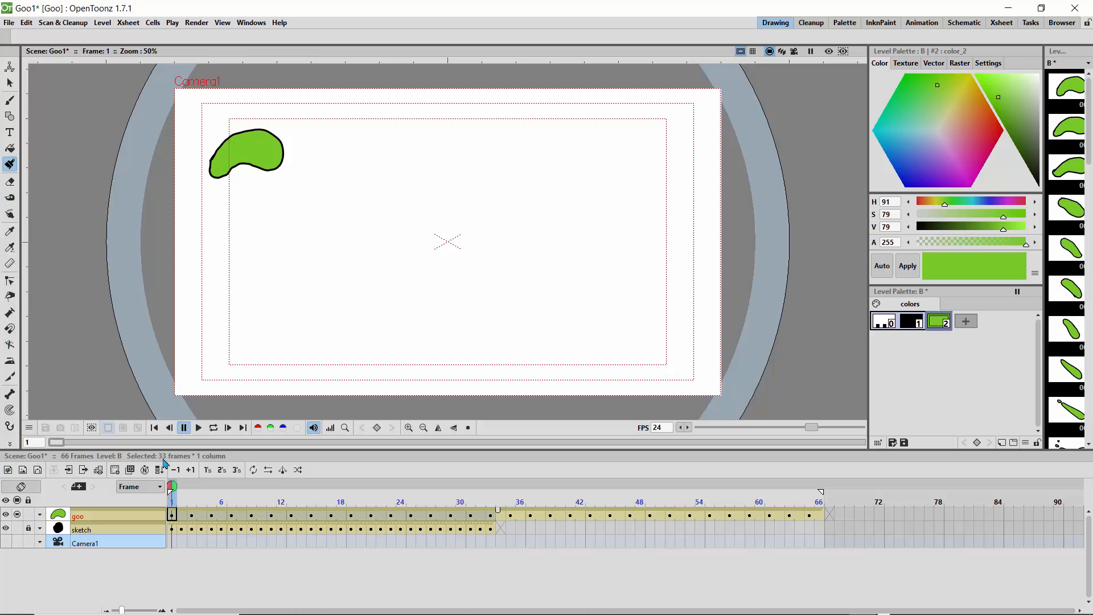
{"action": "mouse_move", "coordinate": [179, 494]}
{"action": "left_mouse_down"}
{"action": "mouse_move", "coordinate": [242, 499]}
{"action": "mouse_move", "coordinate": [169, 499]}
{"action": "mouse_move", "coordinate": [178, 486]}
{"action": "mouse_move", "coordinate": [347, 485]}
{"action": "mouse_move", "coordinate": [145, 499]}
{"action": "left_mouse_up"}
{"action": "left_click", "coordinate": [10, 148]}
{"action": "left_click", "coordinate": [10, 83]}
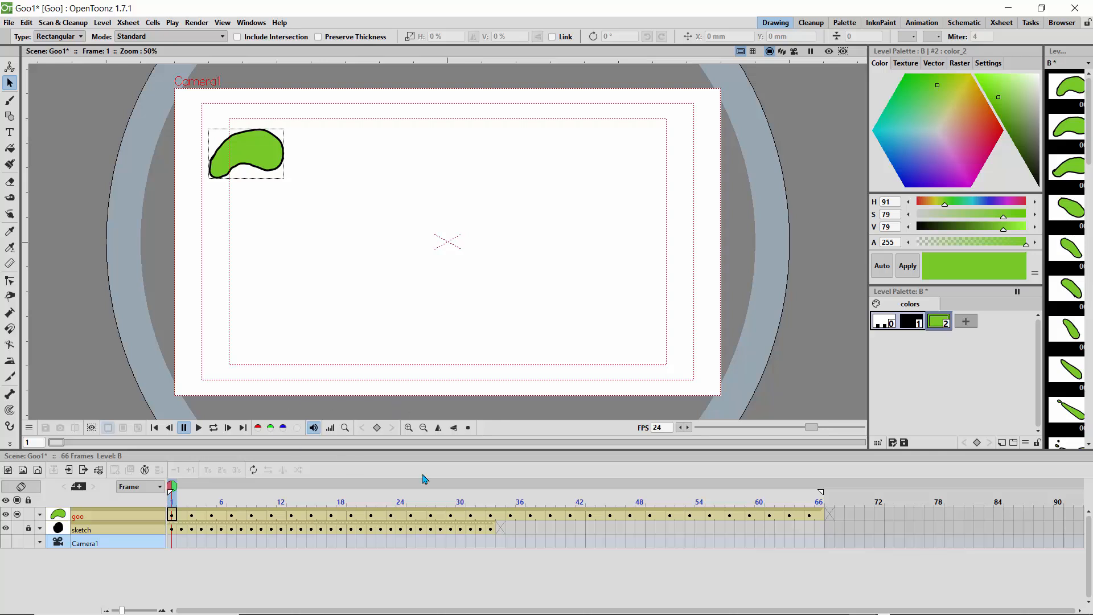
Step: Loop the animation with the playback range cut to frame 42, restore the range to frame 66 and stop playback
{"action": "mouse_move", "coordinate": [820, 496]}
{"action": "left_mouse_down"}
{"action": "mouse_move", "coordinate": [673, 493]}
{"action": "mouse_move", "coordinate": [817, 508]}
{"action": "mouse_move", "coordinate": [483, 477]}
{"action": "mouse_move", "coordinate": [632, 499]}
{"action": "mouse_move", "coordinate": [524, 502]}
{"action": "mouse_move", "coordinate": [580, 502]}
{"action": "left_mouse_up"}
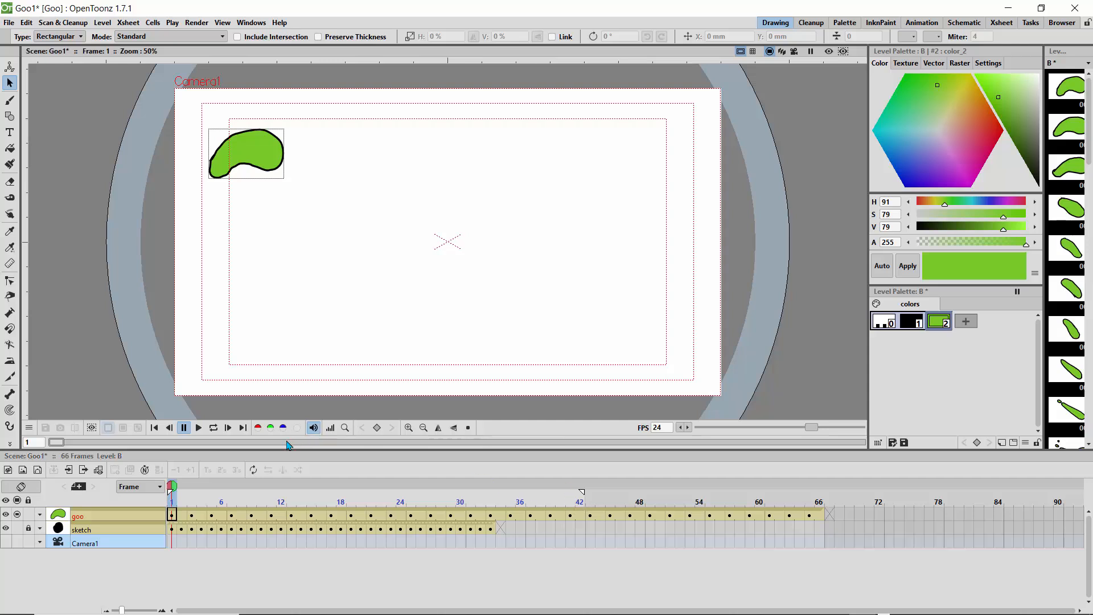
{"action": "left_click", "coordinate": [214, 430]}
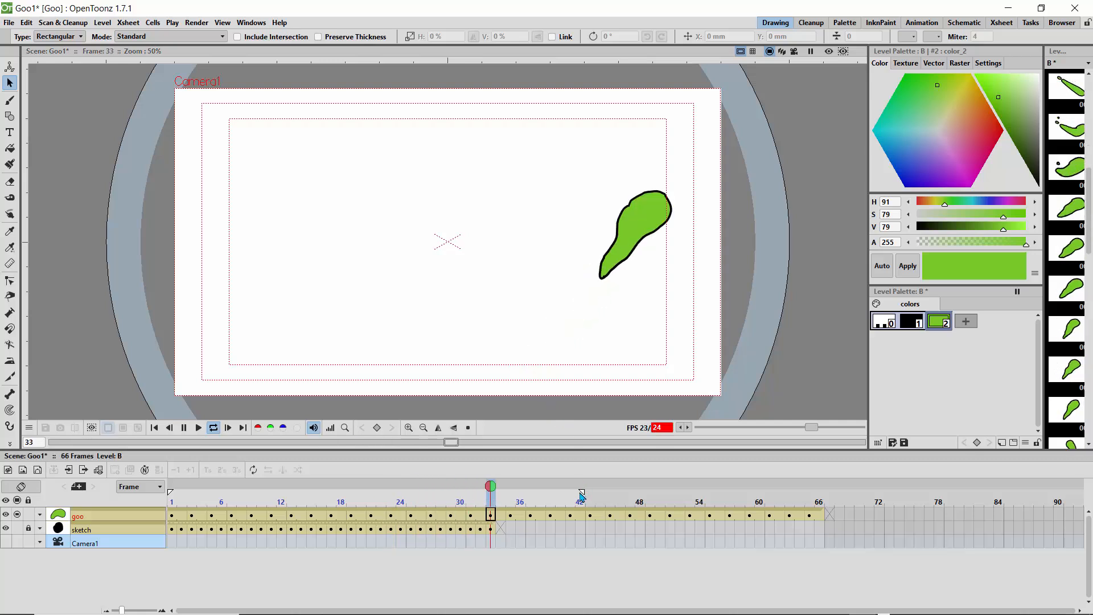
{"action": "left_click_drag", "start_coordinate": [583, 495], "coordinate": [820, 498]}
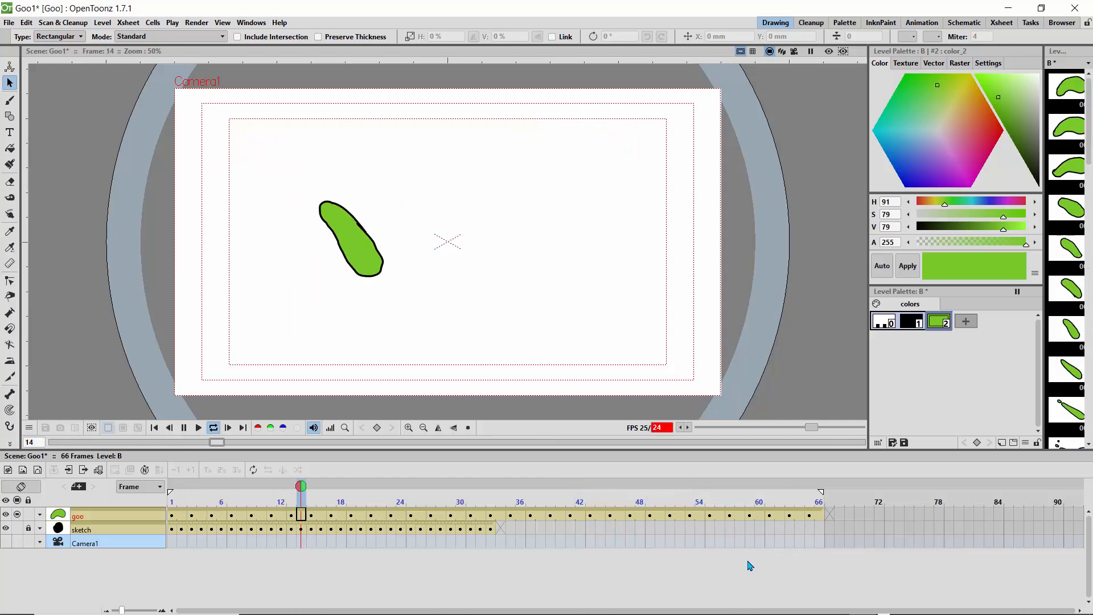
{"action": "left_click", "coordinate": [184, 428]}
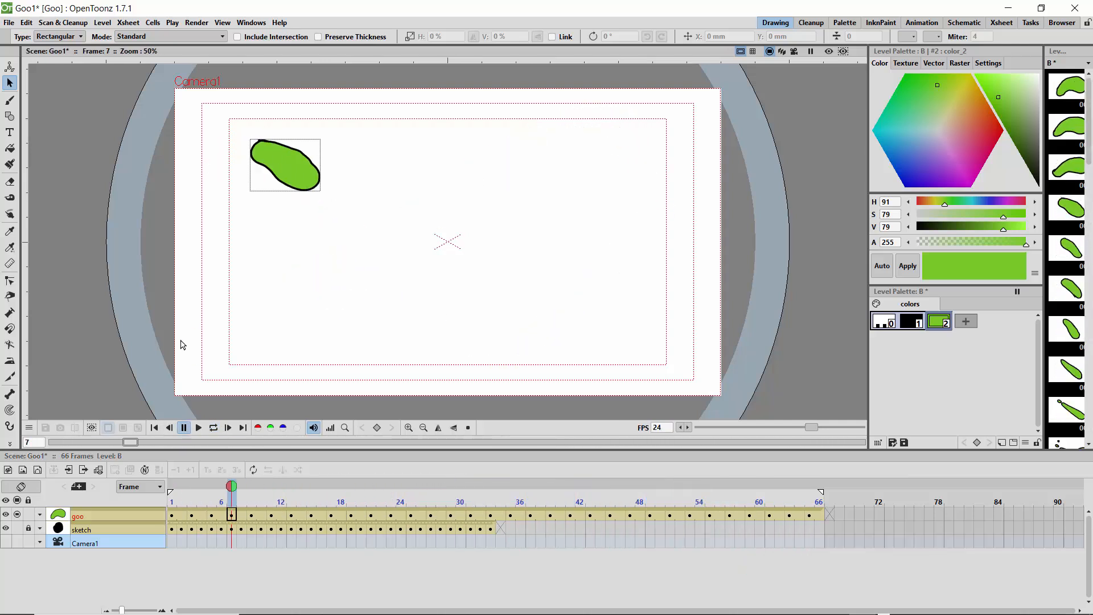
Step: Open the render Output Settings and check the destination folder, keeping the project's outputs folder
{"action": "left_click", "coordinate": [193, 24]}
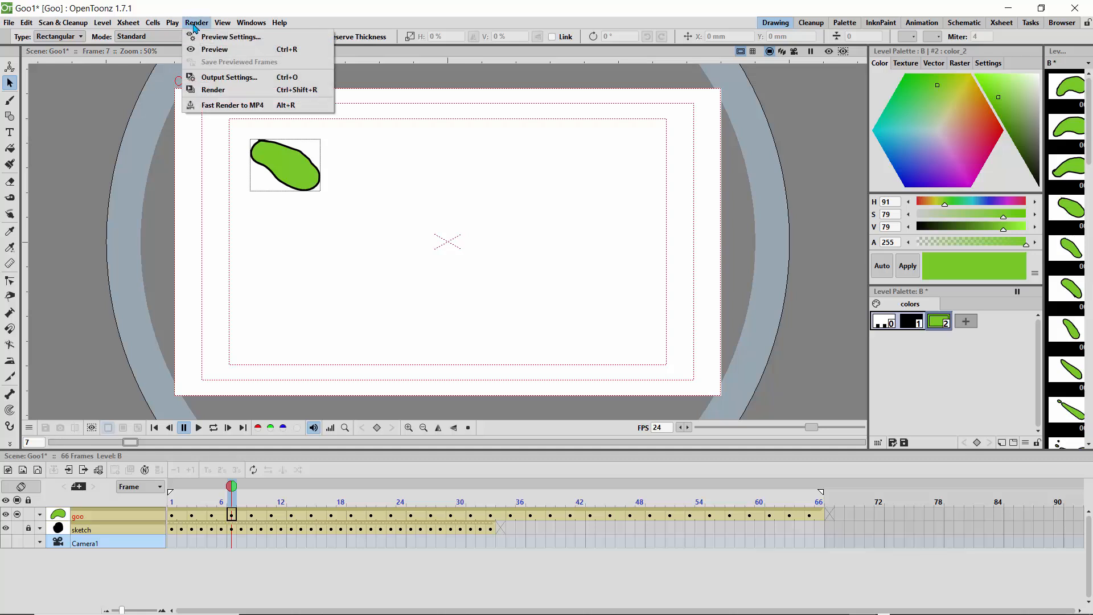
{"action": "left_click", "coordinate": [219, 78]}
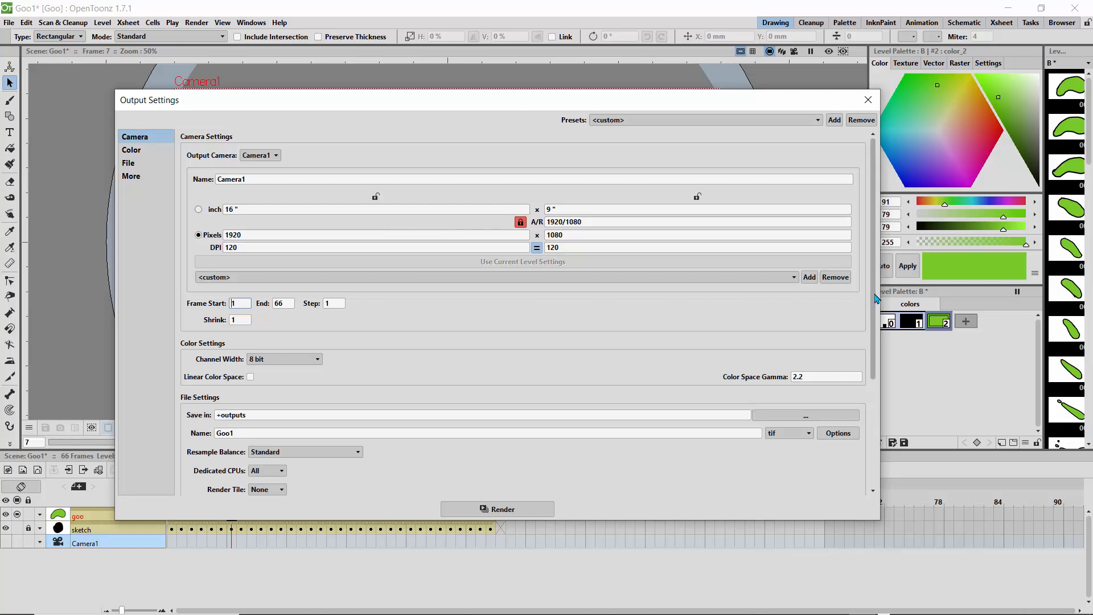
{"action": "left_click_drag", "start_coordinate": [873, 300], "coordinate": [869, 392]}
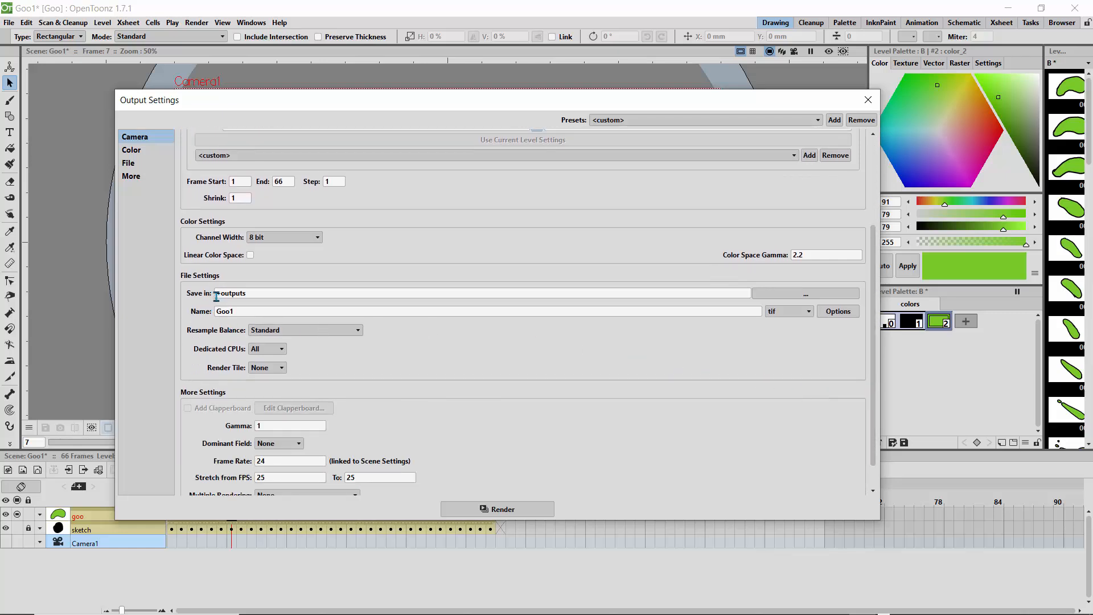
{"action": "left_click", "coordinate": [779, 294]}
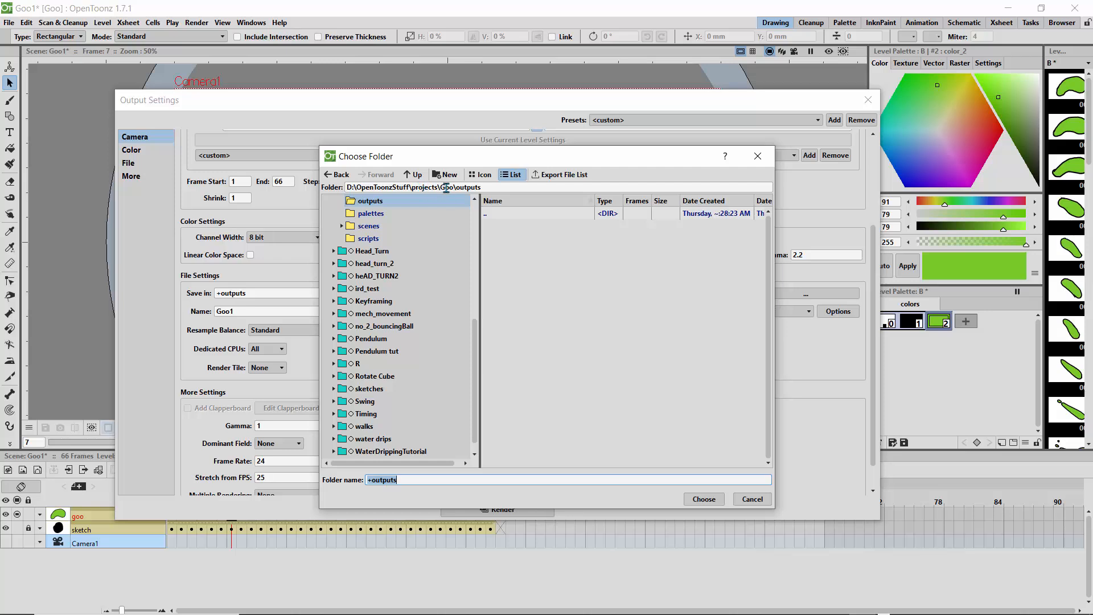
{"action": "left_click", "coordinate": [757, 156]}
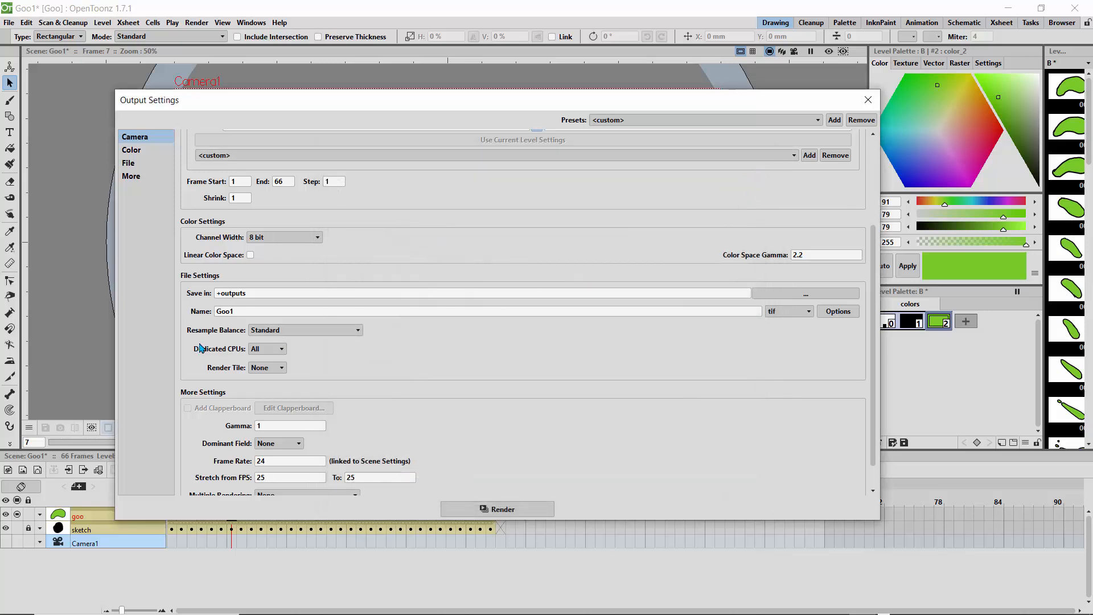
Step: Name the render output "Goo1 render" and set its file format to mp4
{"action": "left_click", "coordinate": [245, 311]}
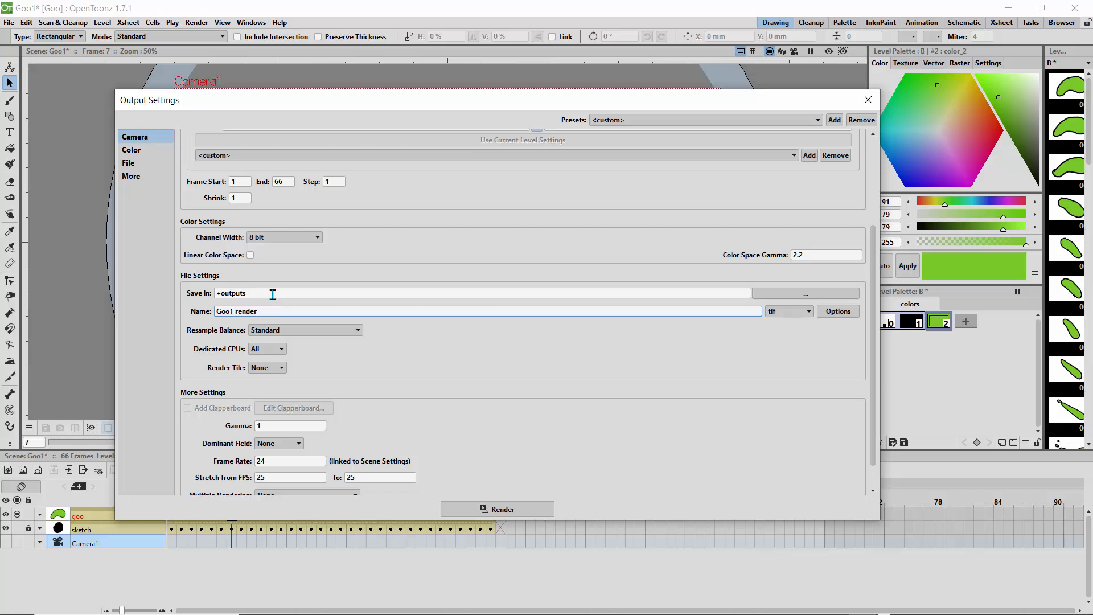
{"action": "left_click", "coordinate": [798, 315]}
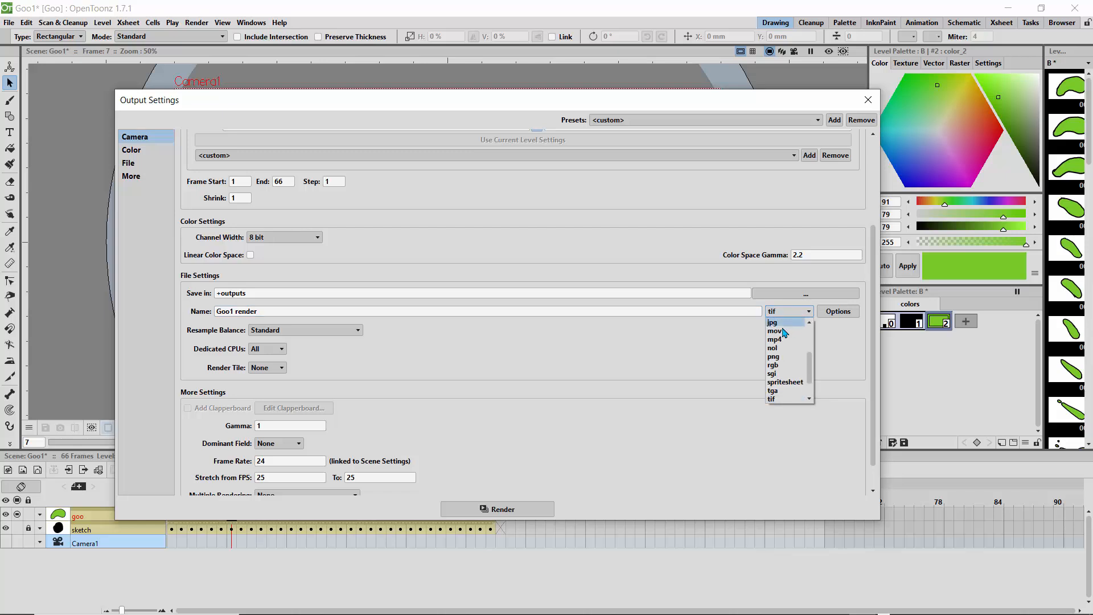
{"action": "left_click", "coordinate": [778, 339]}
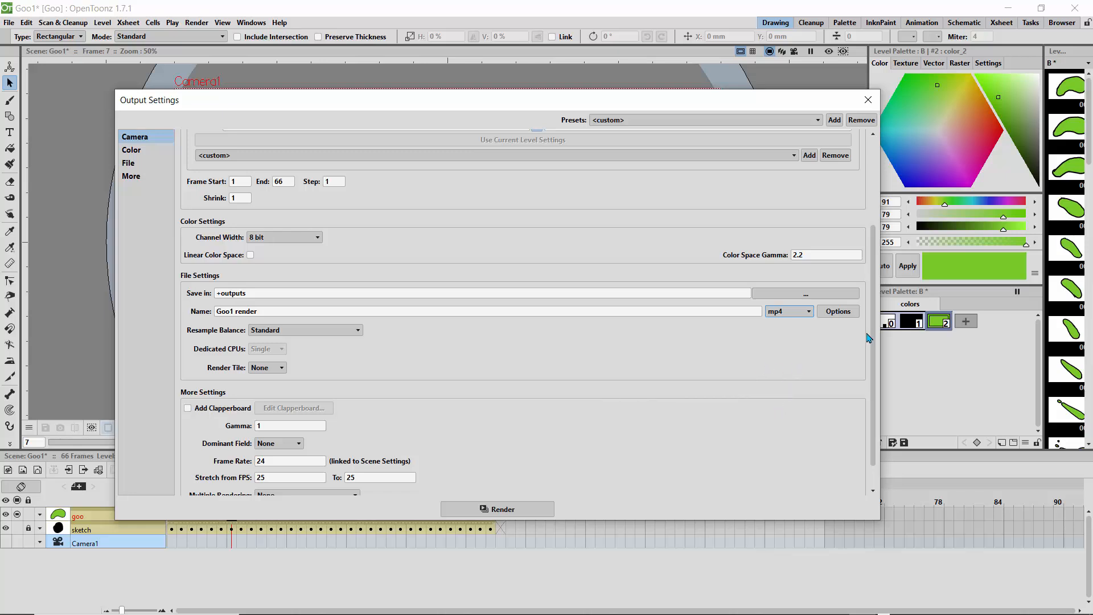
{"action": "left_click_drag", "start_coordinate": [871, 335], "coordinate": [868, 402]}
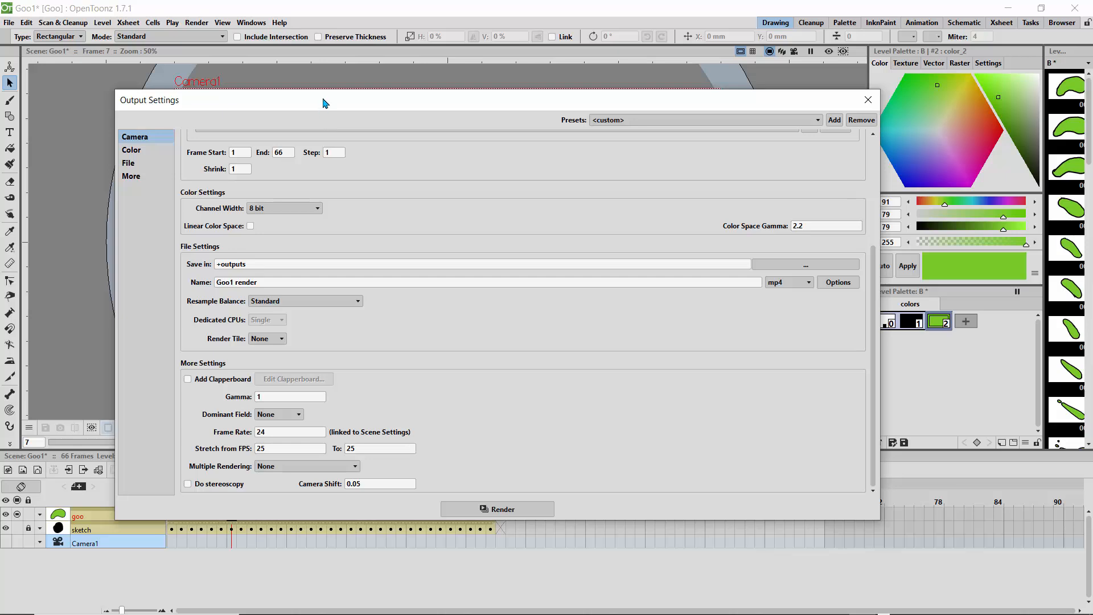
Step: Move the Output Settings window clear of the timeline, check the frame range and render the scene
{"action": "left_click_drag", "start_coordinate": [320, 100], "coordinate": [560, 139]}
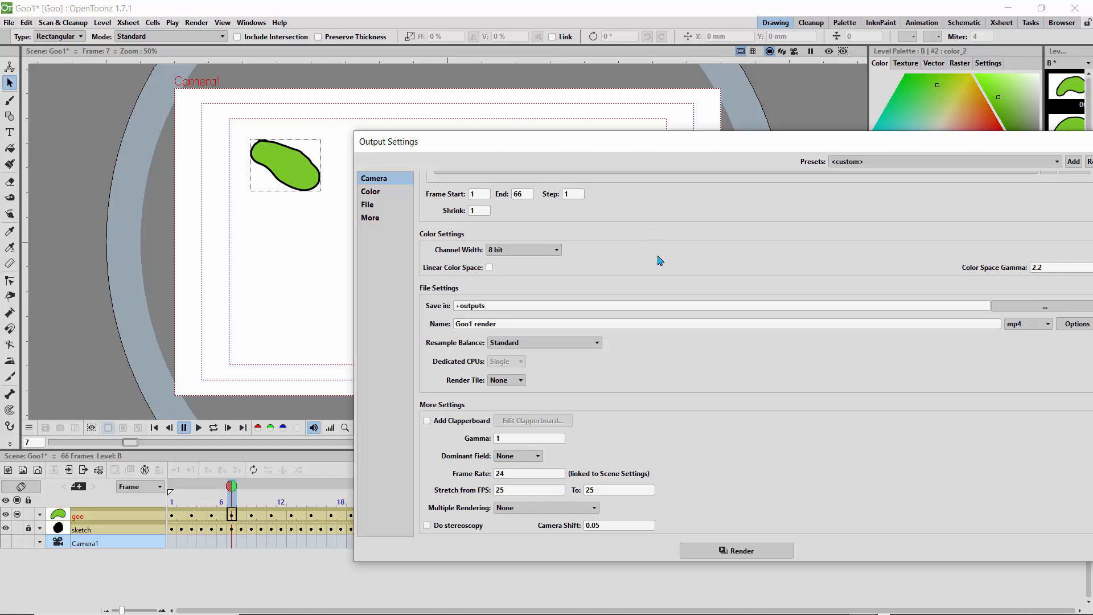
{"action": "left_click_drag", "start_coordinate": [657, 146], "coordinate": [432, 118]}
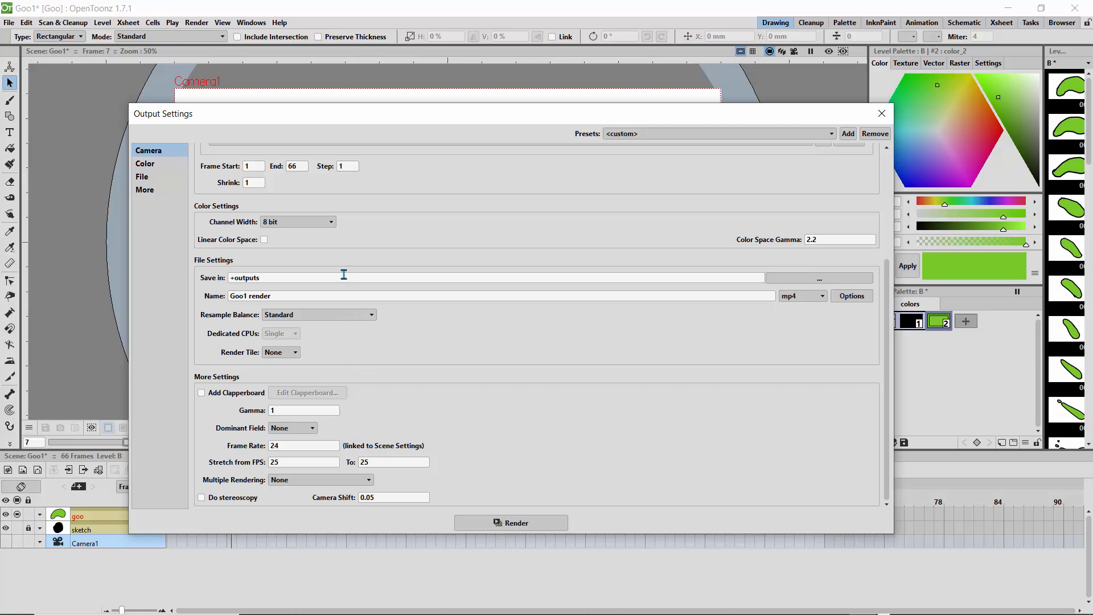
{"action": "left_click_drag", "start_coordinate": [371, 121], "coordinate": [322, 78]}
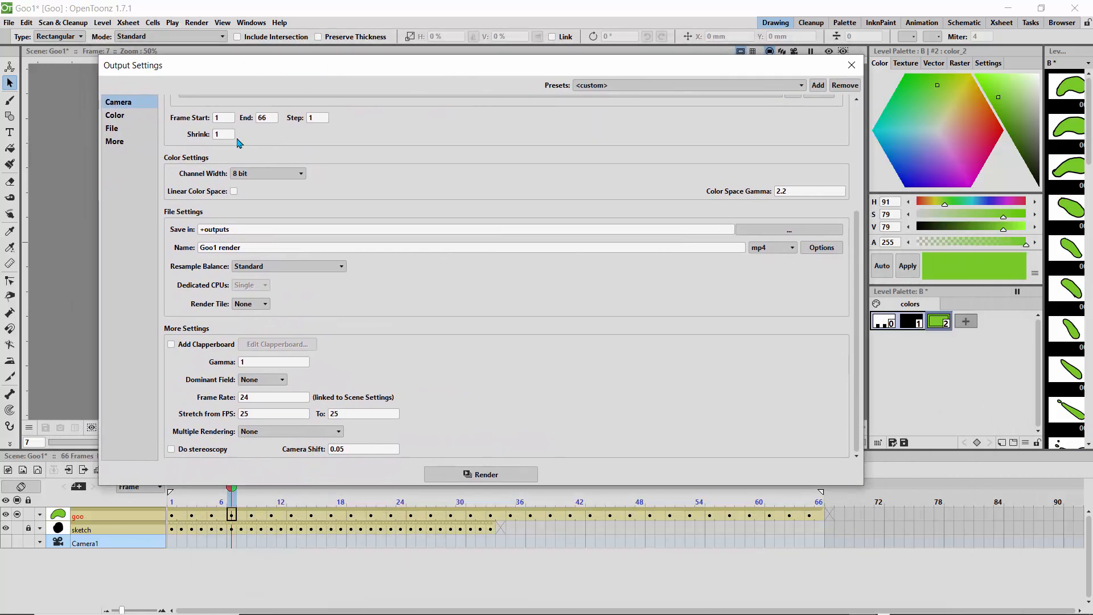
{"action": "double_click", "coordinate": [266, 118]}
{"action": "left_click", "coordinate": [488, 473]}
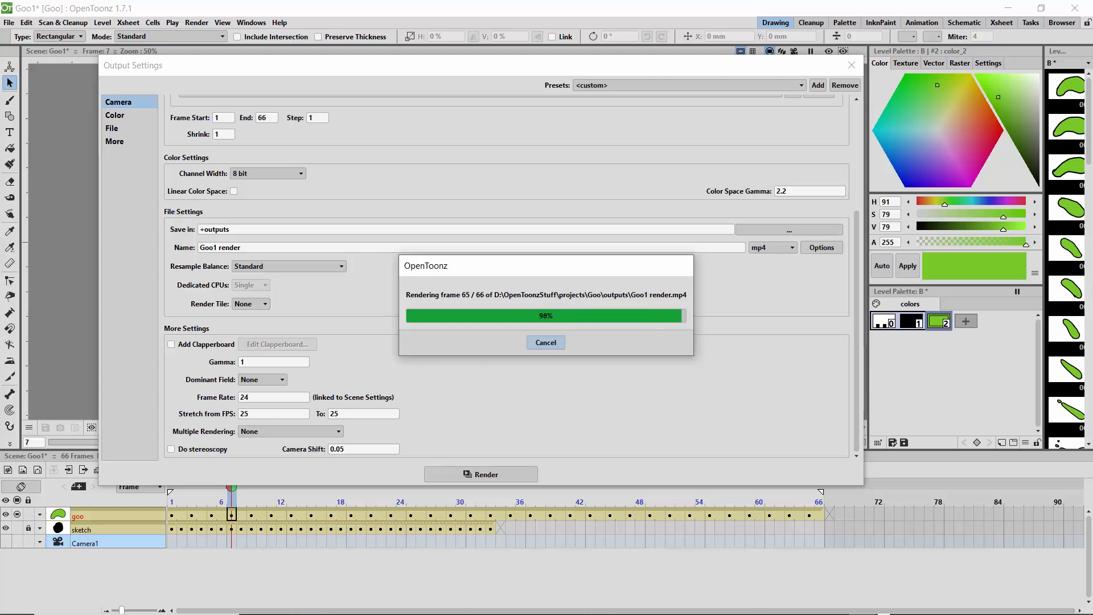
Step: Switch to File Explorer and open the OpenToonzStuff folder on New Volume (D:)
{"action": "left_click", "coordinate": [397, 608]}
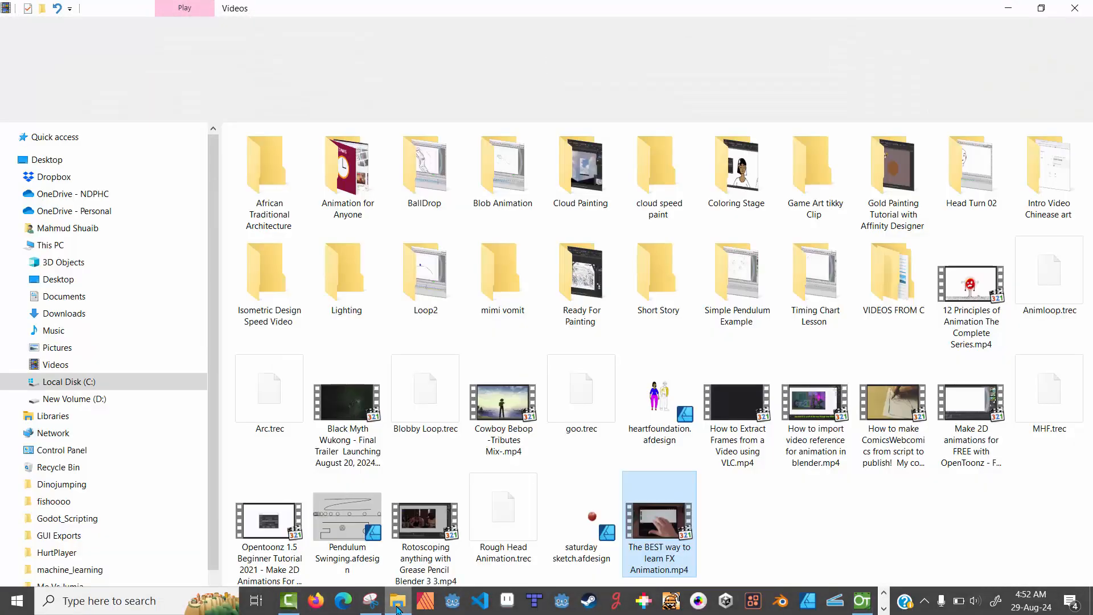
{"action": "left_click", "coordinate": [99, 399]}
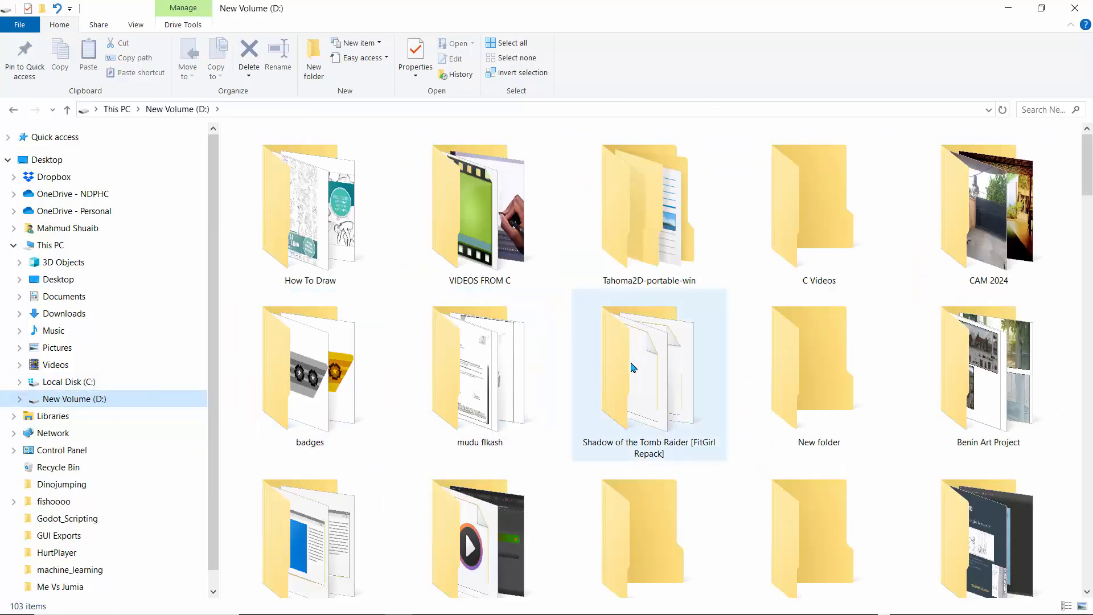
{"action": "left_click", "coordinate": [633, 367]}
{"action": "key", "text": "o"}
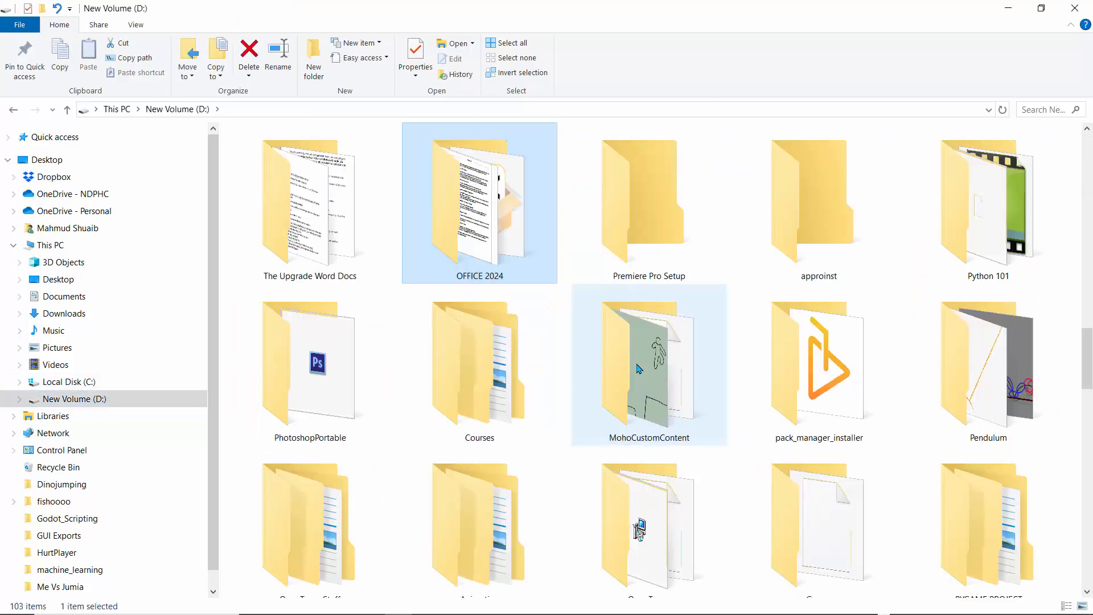
{"action": "key", "text": "o"}
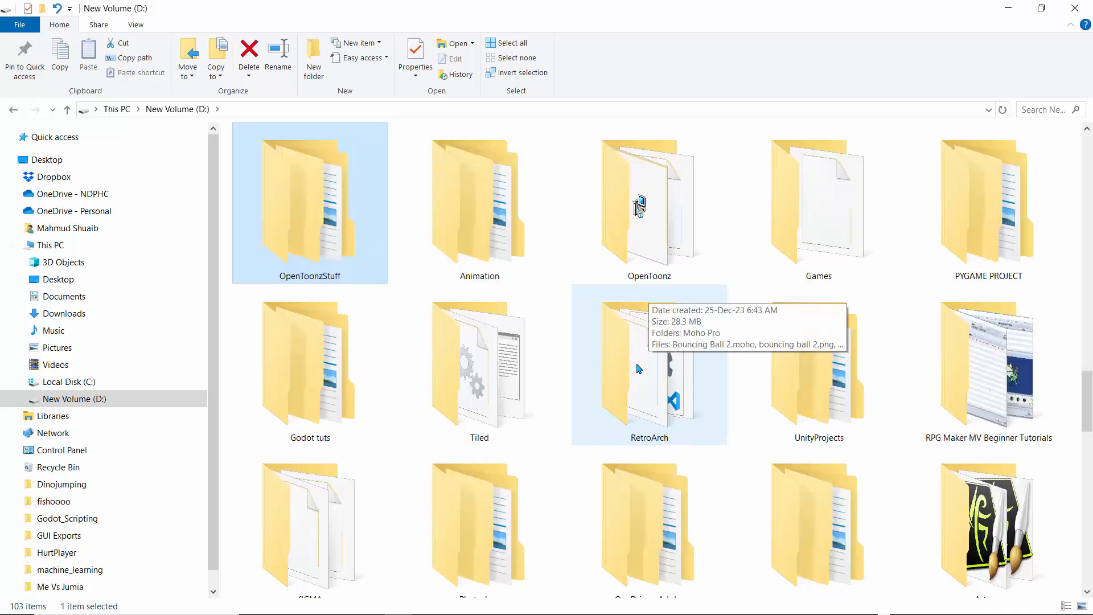
{"action": "left_click", "coordinate": [323, 240]}
{"action": "double_click", "coordinate": [326, 243]}
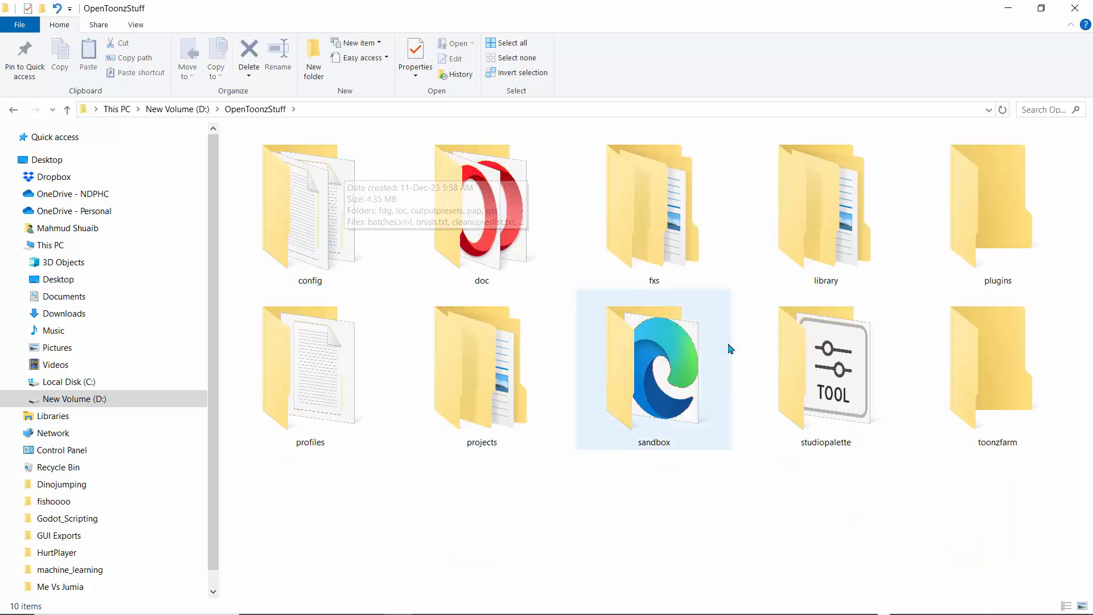
Step: Open the outputs folder of the Goo project inside the projects folder
{"action": "double_click", "coordinate": [492, 381]}
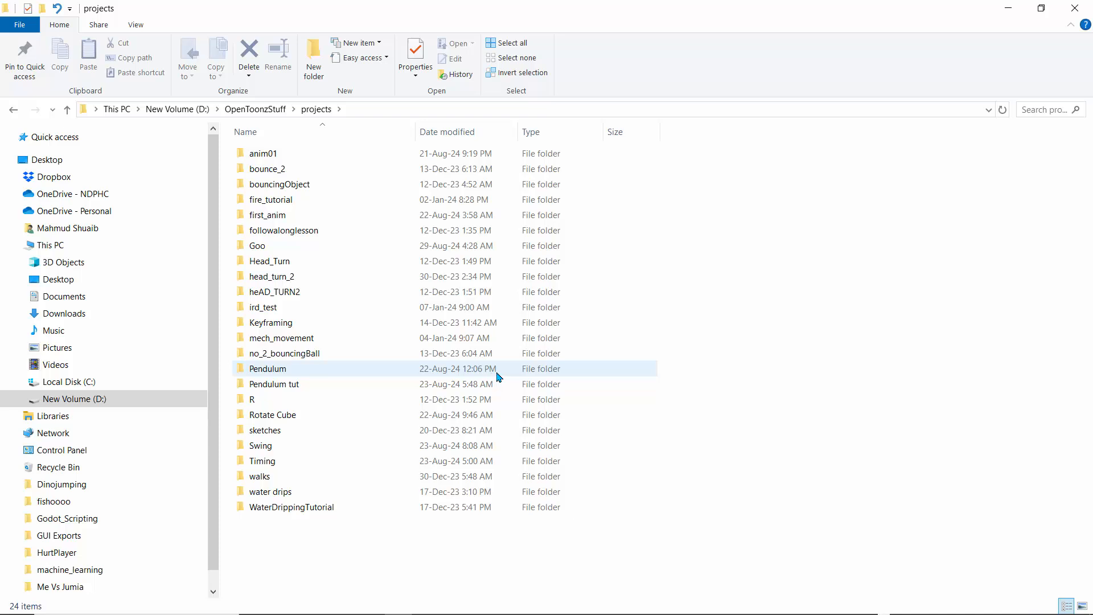
{"action": "left_click", "coordinate": [257, 248]}
{"action": "double_click", "coordinate": [258, 249]}
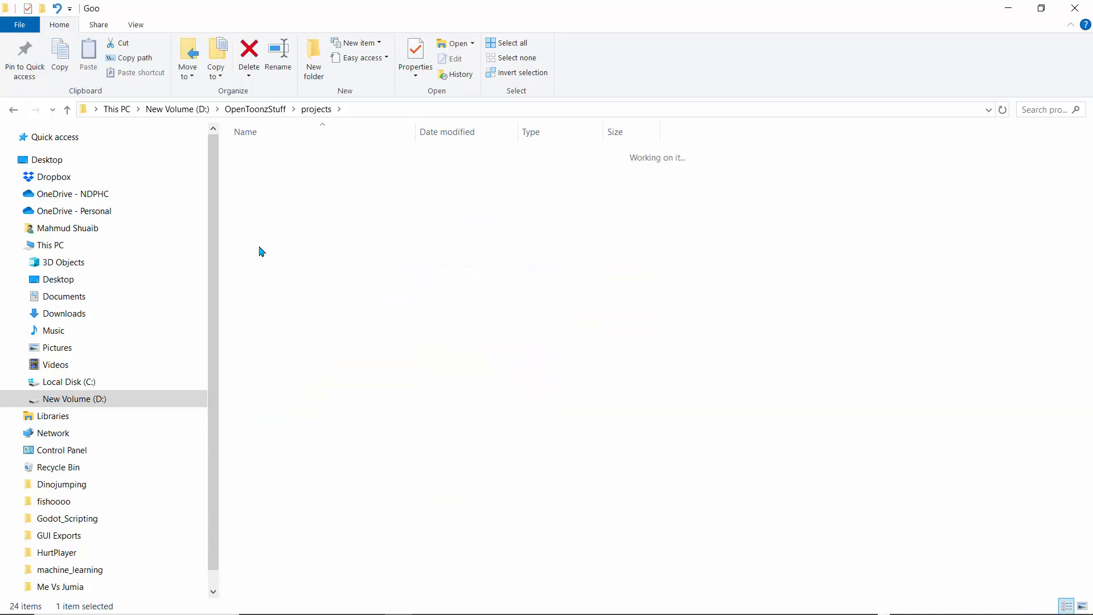
{"action": "left_click", "coordinate": [259, 200]}
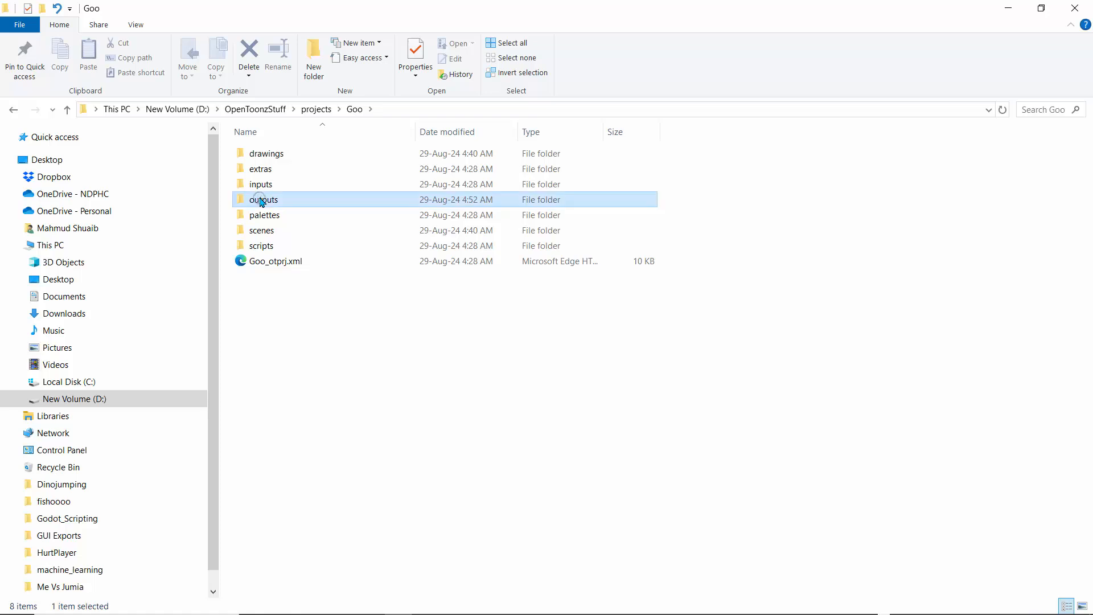
{"action": "double_click", "coordinate": [260, 200]}
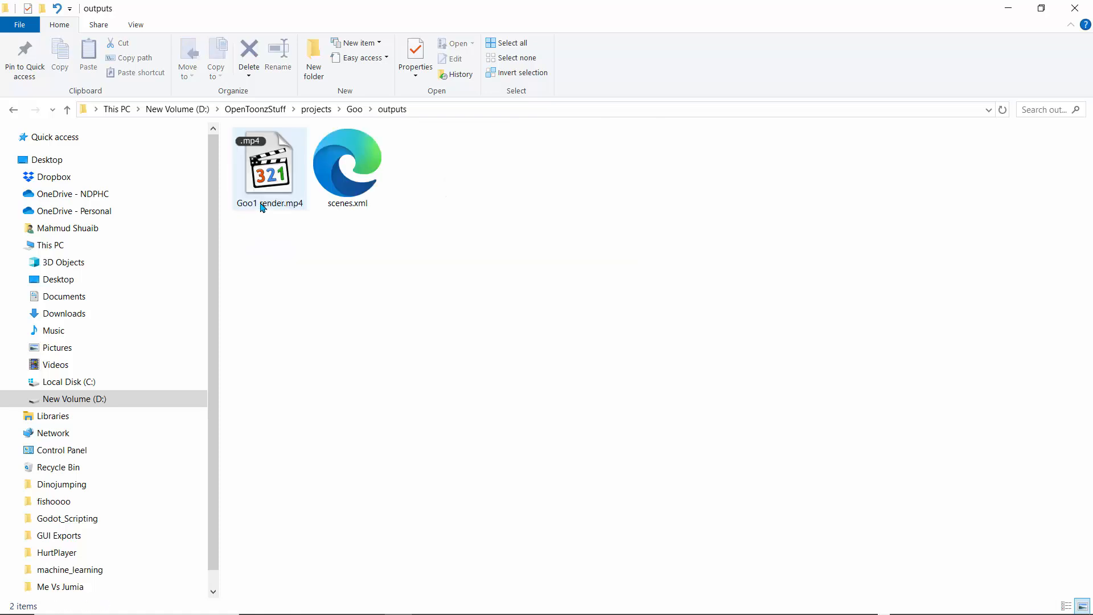
Step: Play Goo1 render.mp4 through and replay it, then return to OpenToonz and close the Output Settings
{"action": "left_click", "coordinate": [263, 195]}
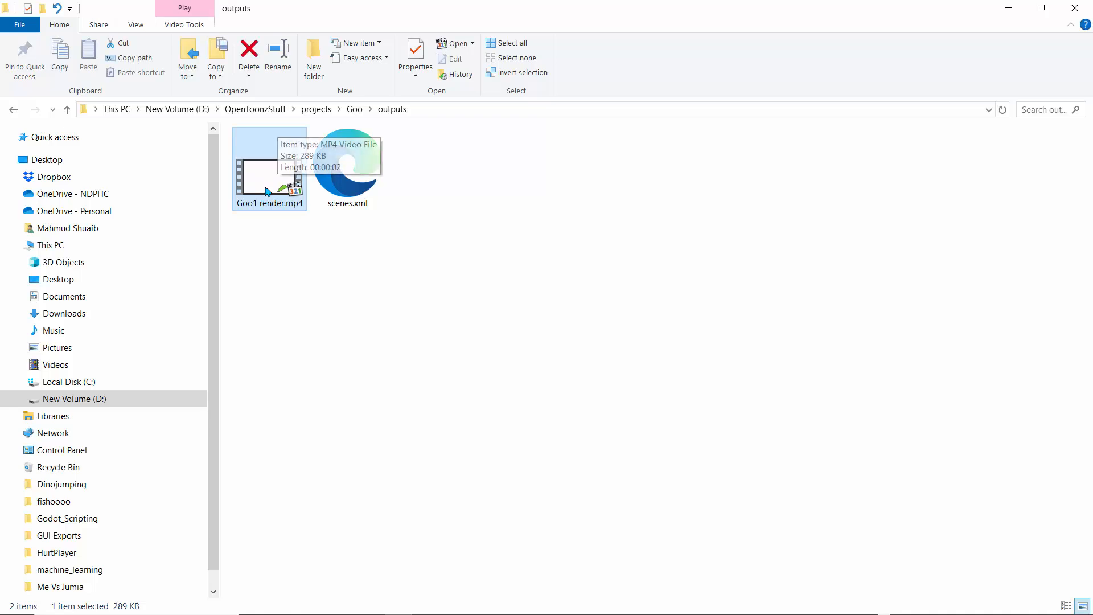
{"action": "double_click", "coordinate": [261, 192]}
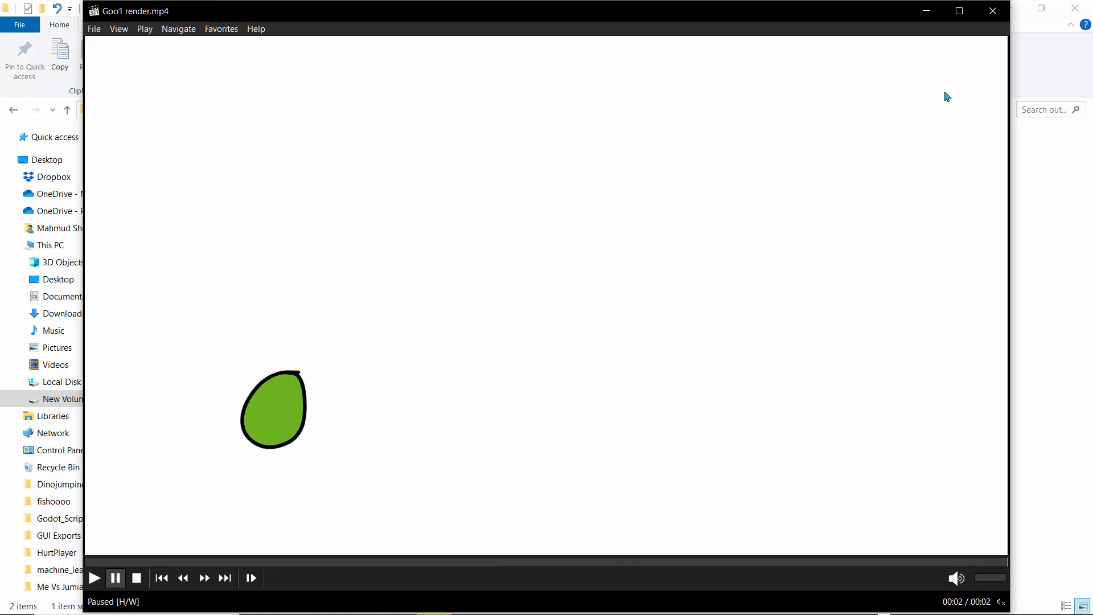
{"action": "left_click", "coordinate": [94, 578]}
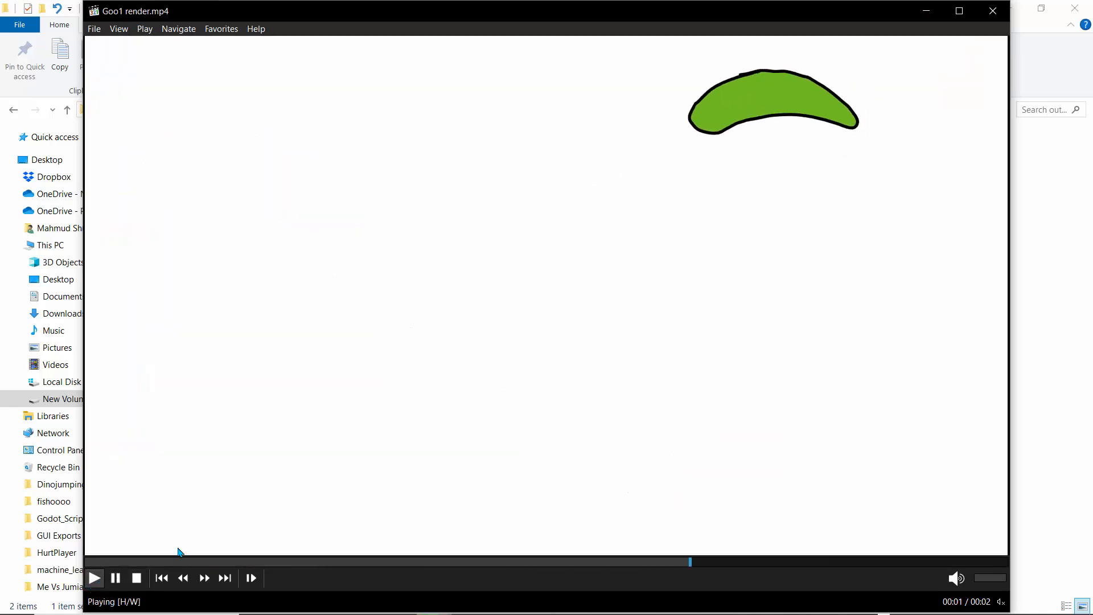
{"action": "left_click", "coordinate": [992, 17]}
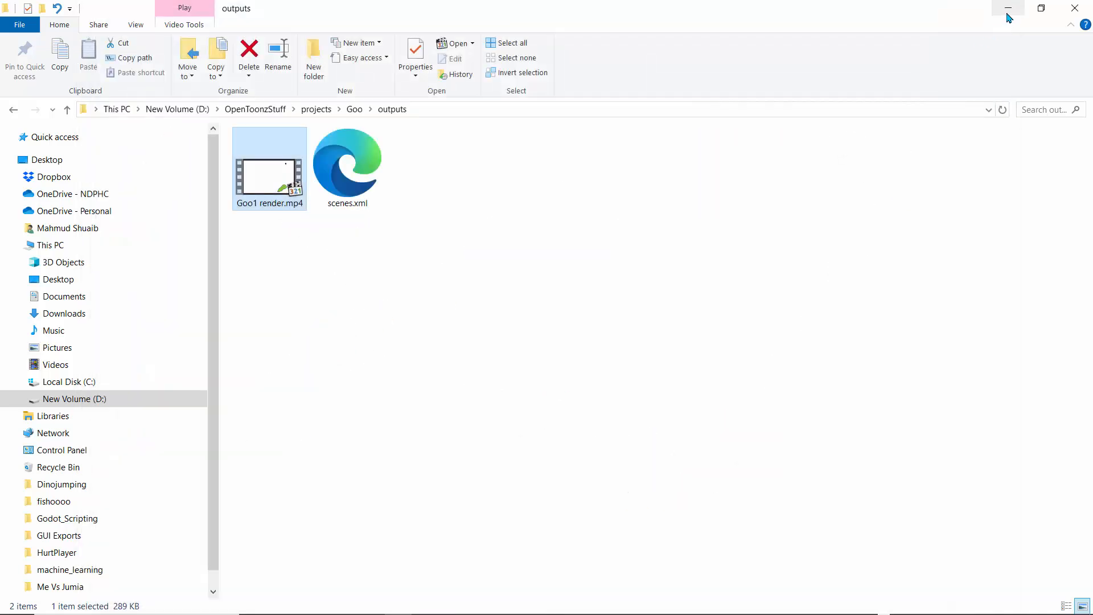
{"action": "left_click", "coordinate": [1005, 10]}
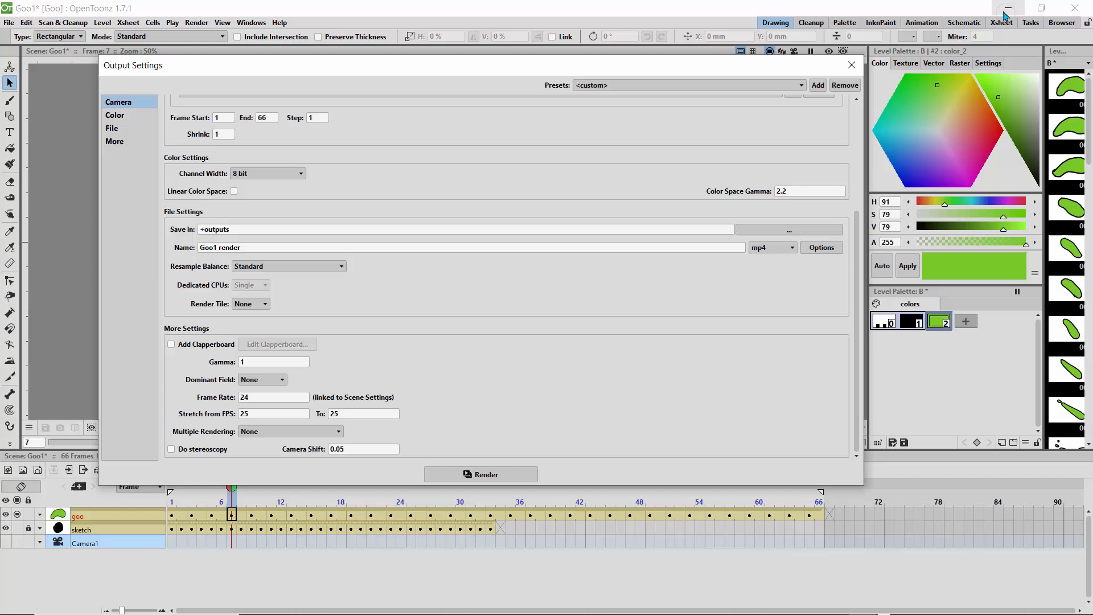
{"action": "left_click", "coordinate": [851, 65]}
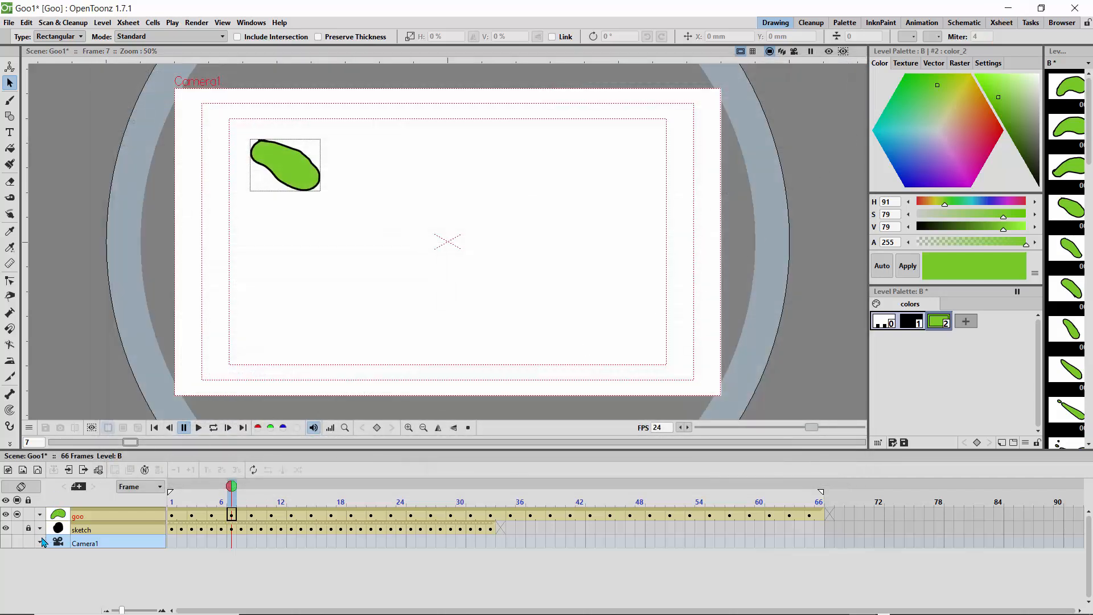
Step: Unlock the sketch column and show it semi-transparent in the viewer
{"action": "left_click", "coordinate": [16, 534]}
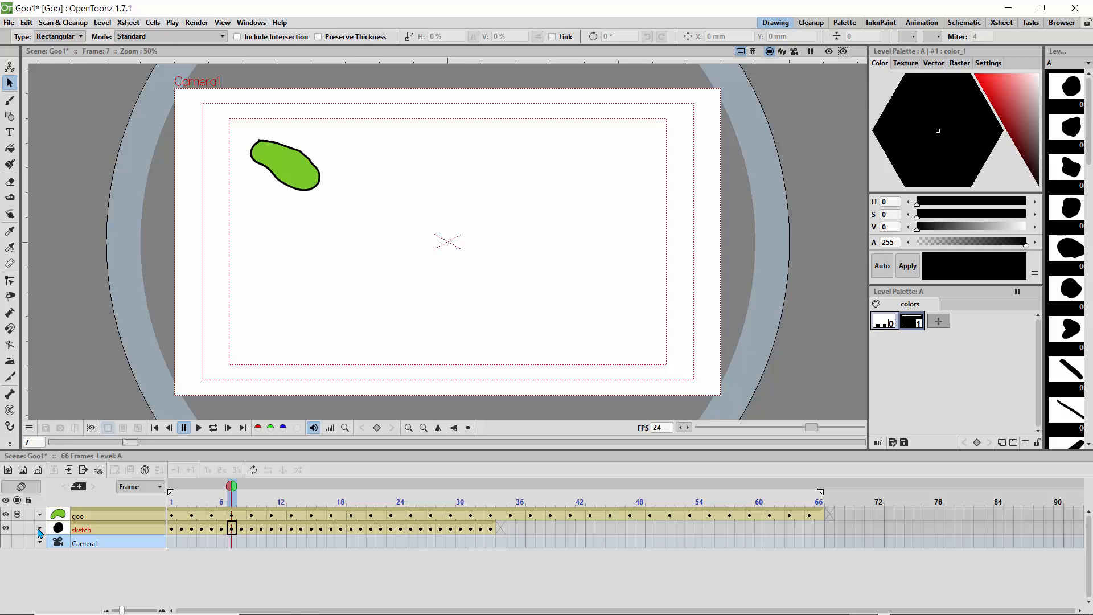
{"action": "left_click", "coordinate": [40, 530]}
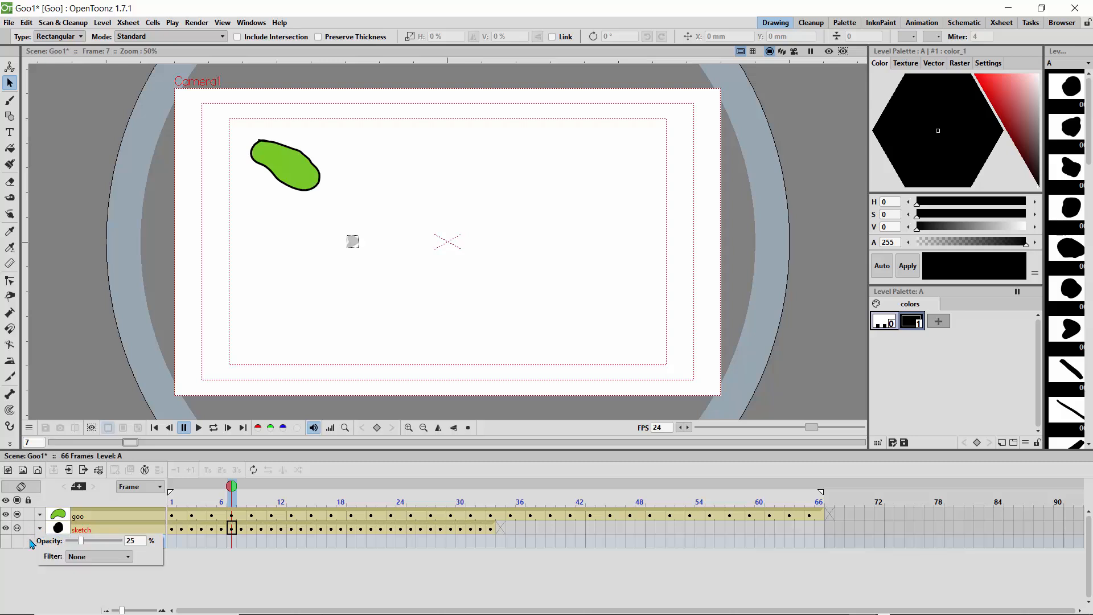
{"action": "left_click", "coordinate": [25, 562]}
Step: Set the sketch column's filter to Green, and hide the column in the viewer at frame 1
{"action": "left_click", "coordinate": [40, 530]}
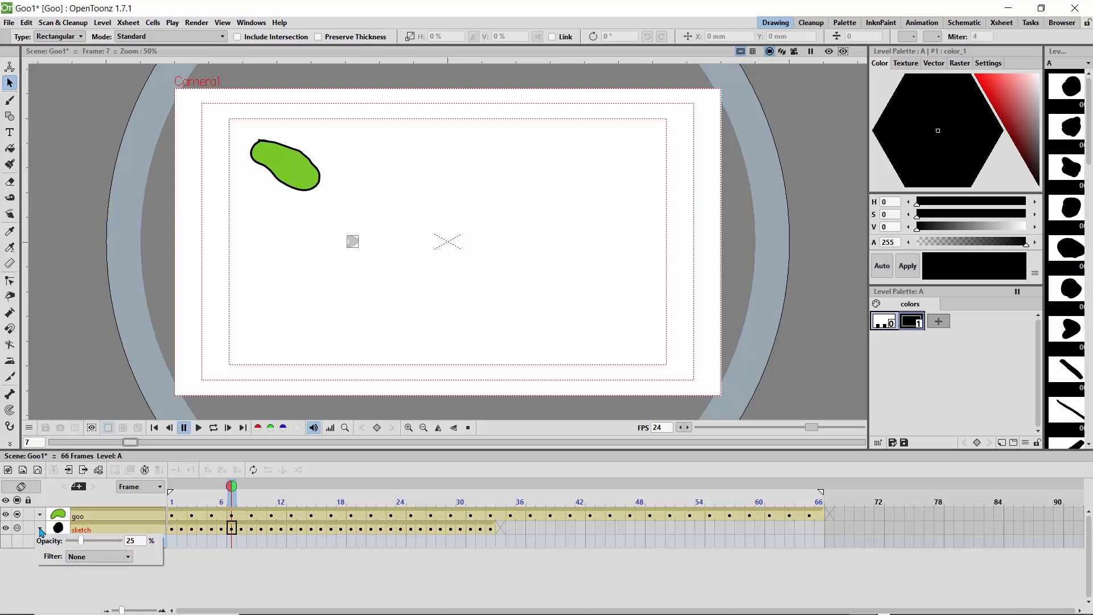
{"action": "left_click", "coordinate": [81, 555]}
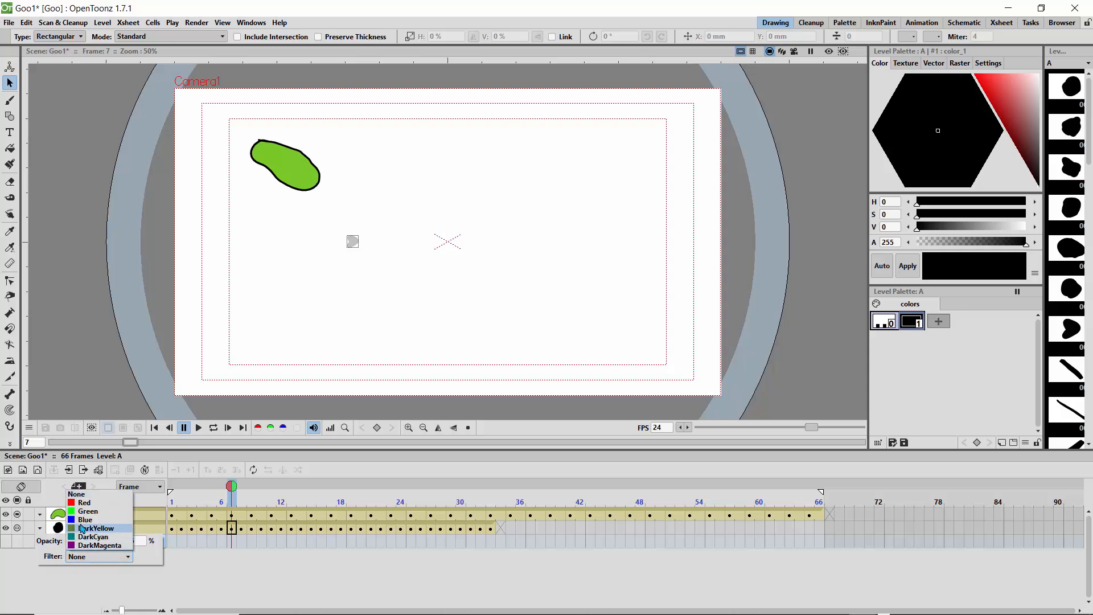
{"action": "left_click", "coordinate": [83, 511]}
{"action": "left_click", "coordinate": [36, 548]}
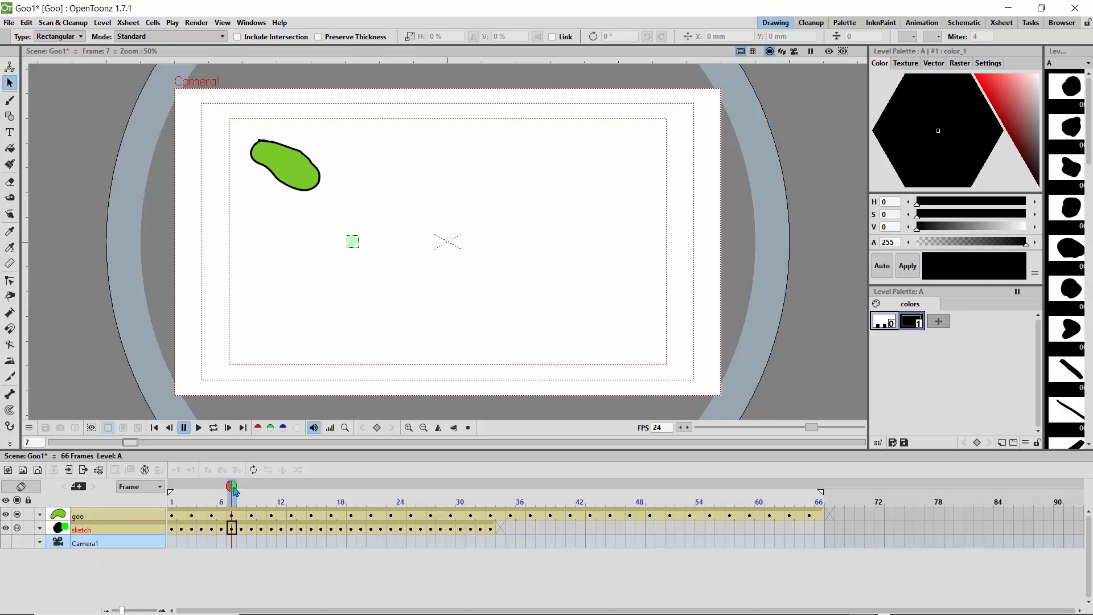
{"action": "left_click_drag", "start_coordinate": [234, 487], "coordinate": [138, 502]}
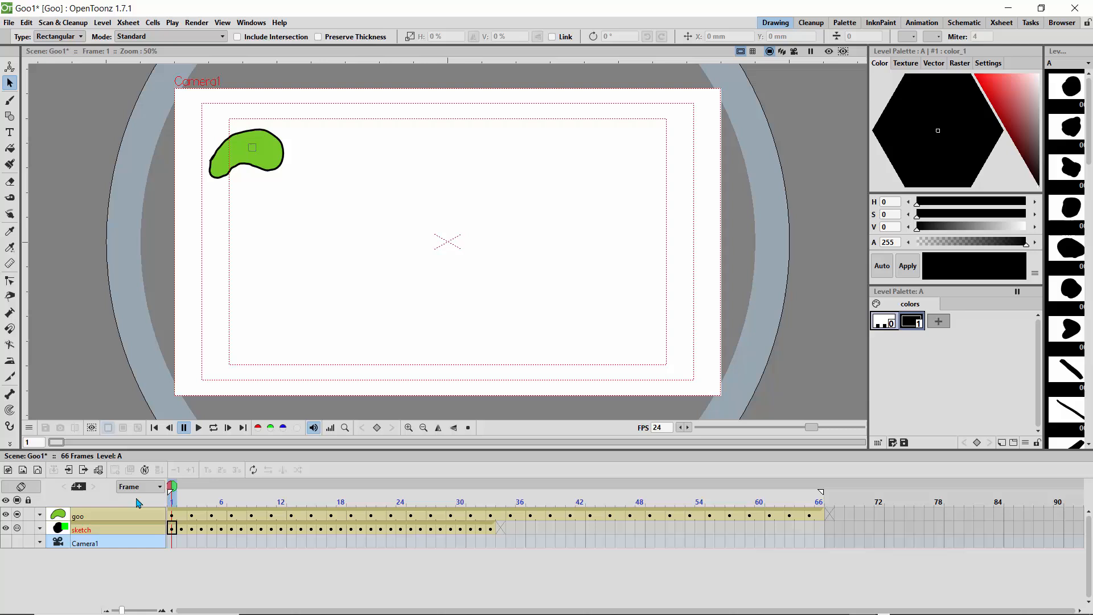
{"action": "left_click", "coordinate": [19, 527]}
Step: Reopen the render Output Settings and examine the output camera's size and resolution settings
{"action": "left_click", "coordinate": [196, 22]}
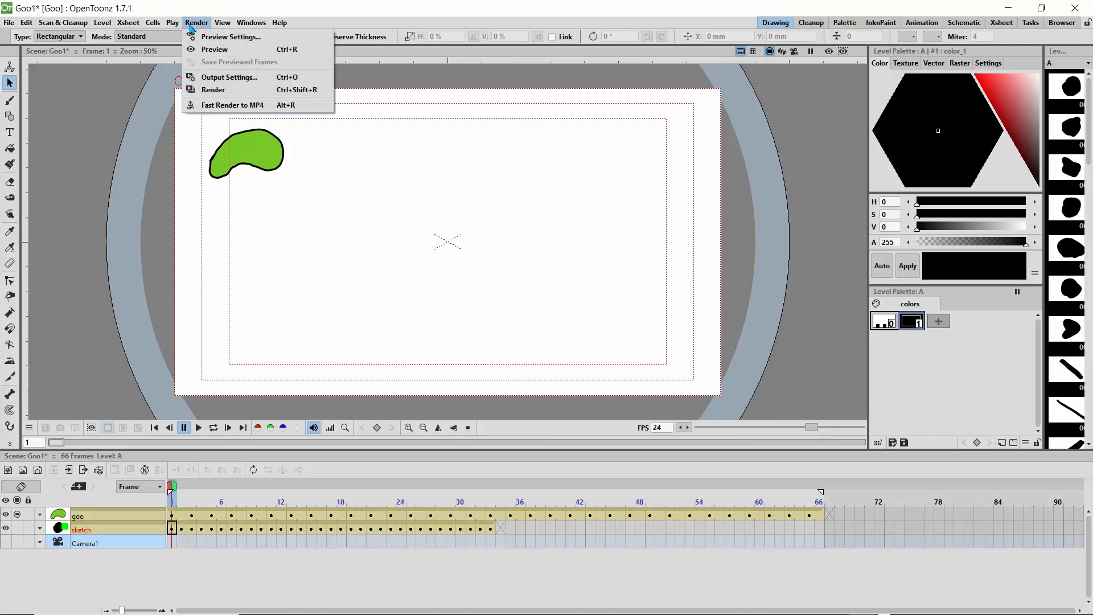
{"action": "left_click", "coordinate": [233, 78]}
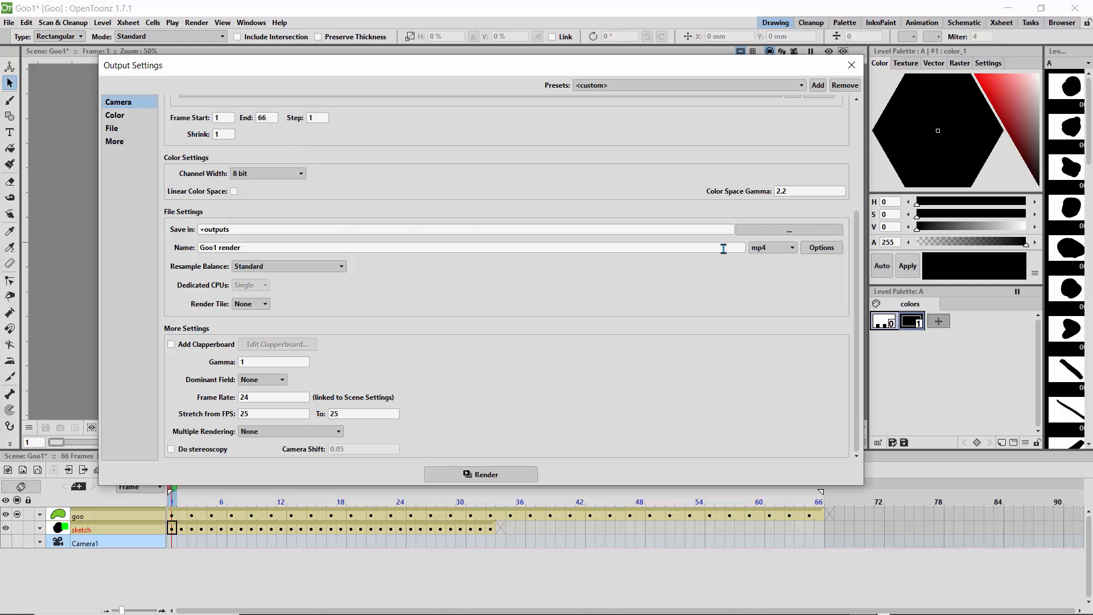
{"action": "left_click_drag", "start_coordinate": [852, 273], "coordinate": [849, 158]}
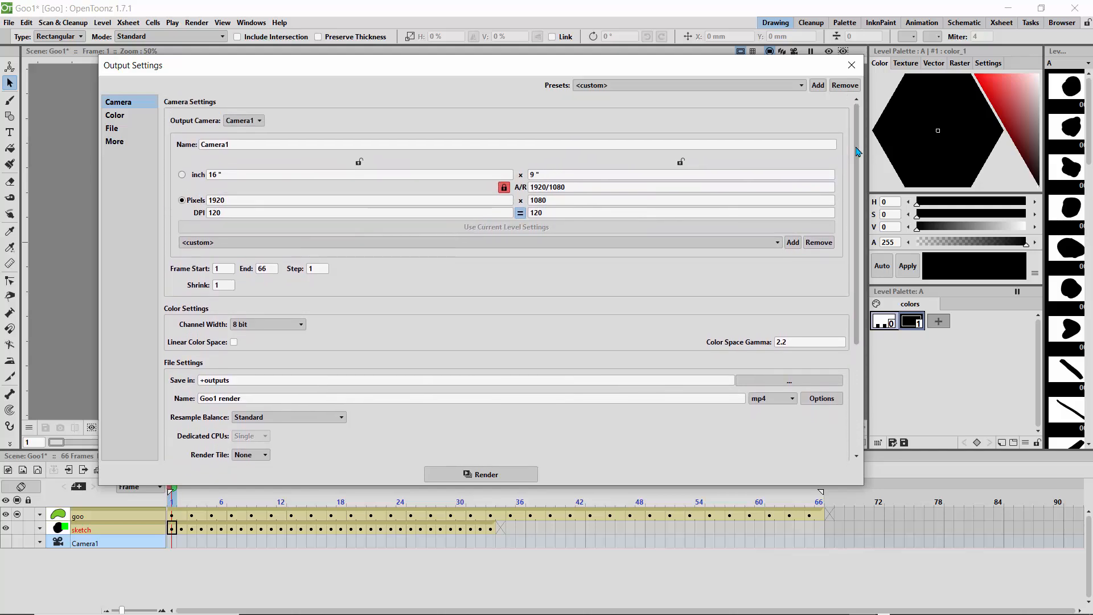